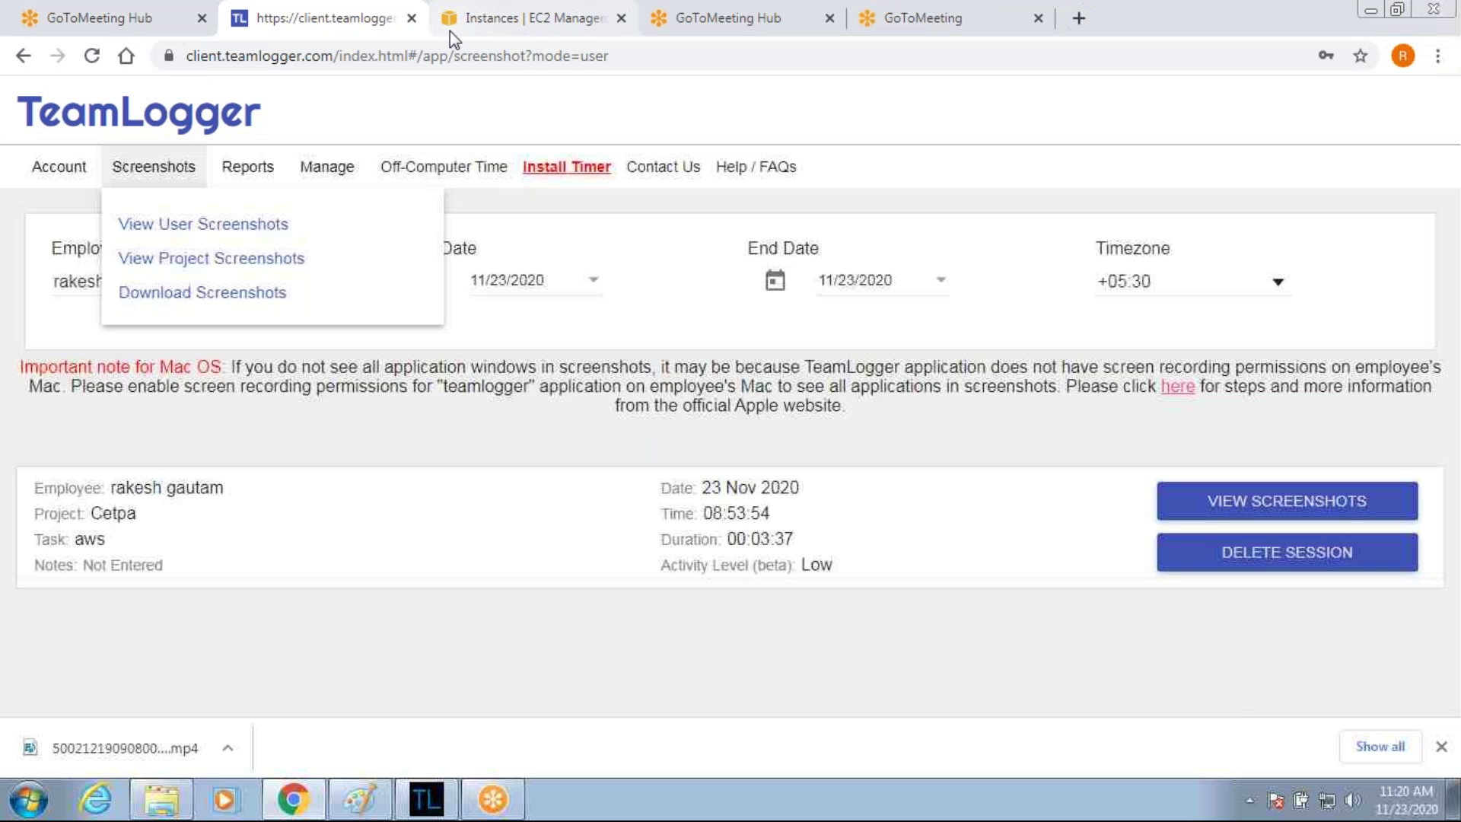
Close the TeamLogger tab, reload the EC2 instance list, and open Dedicated Hosts.
click(411, 19)
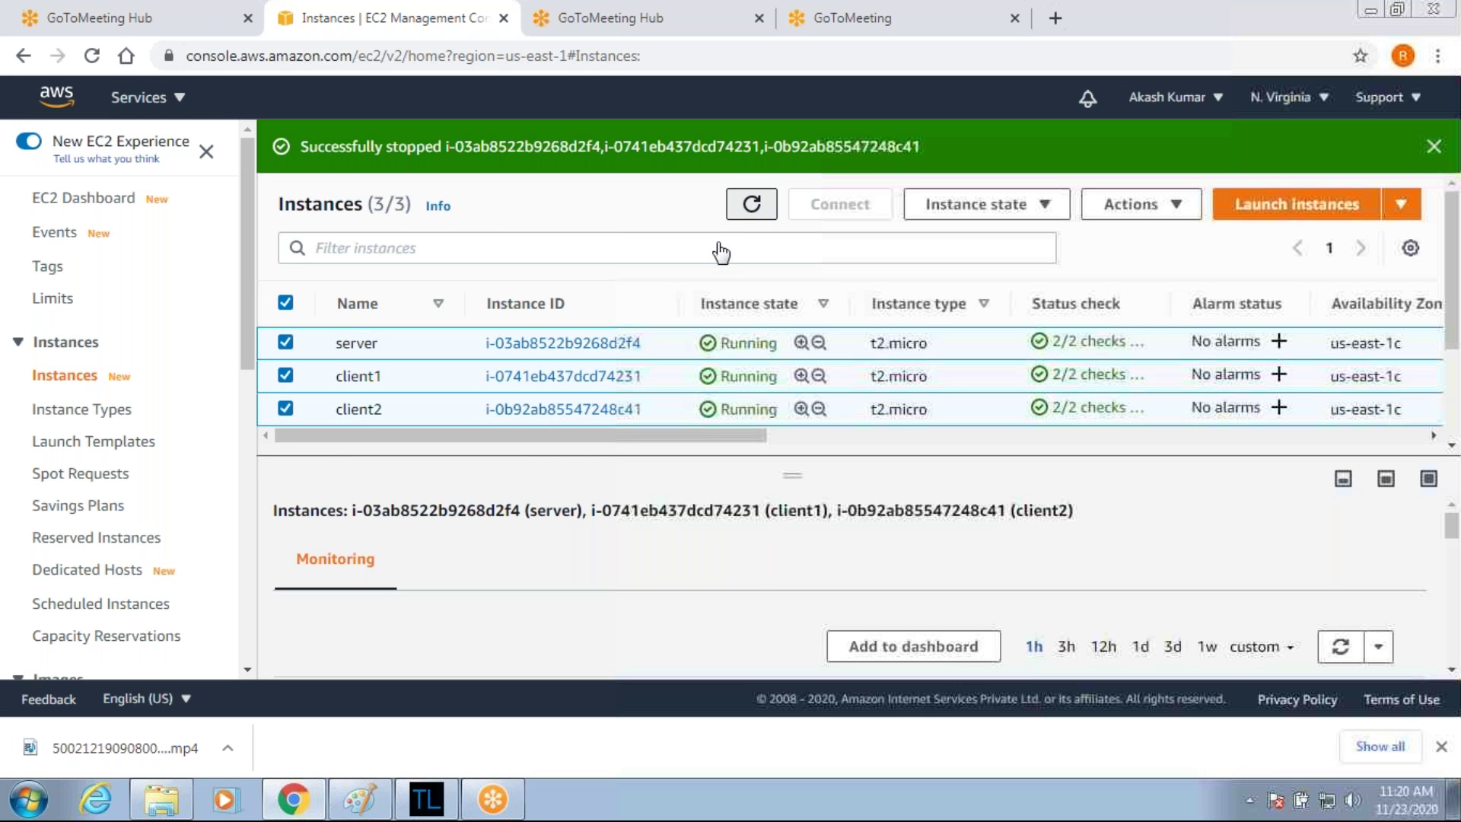
key(F5)
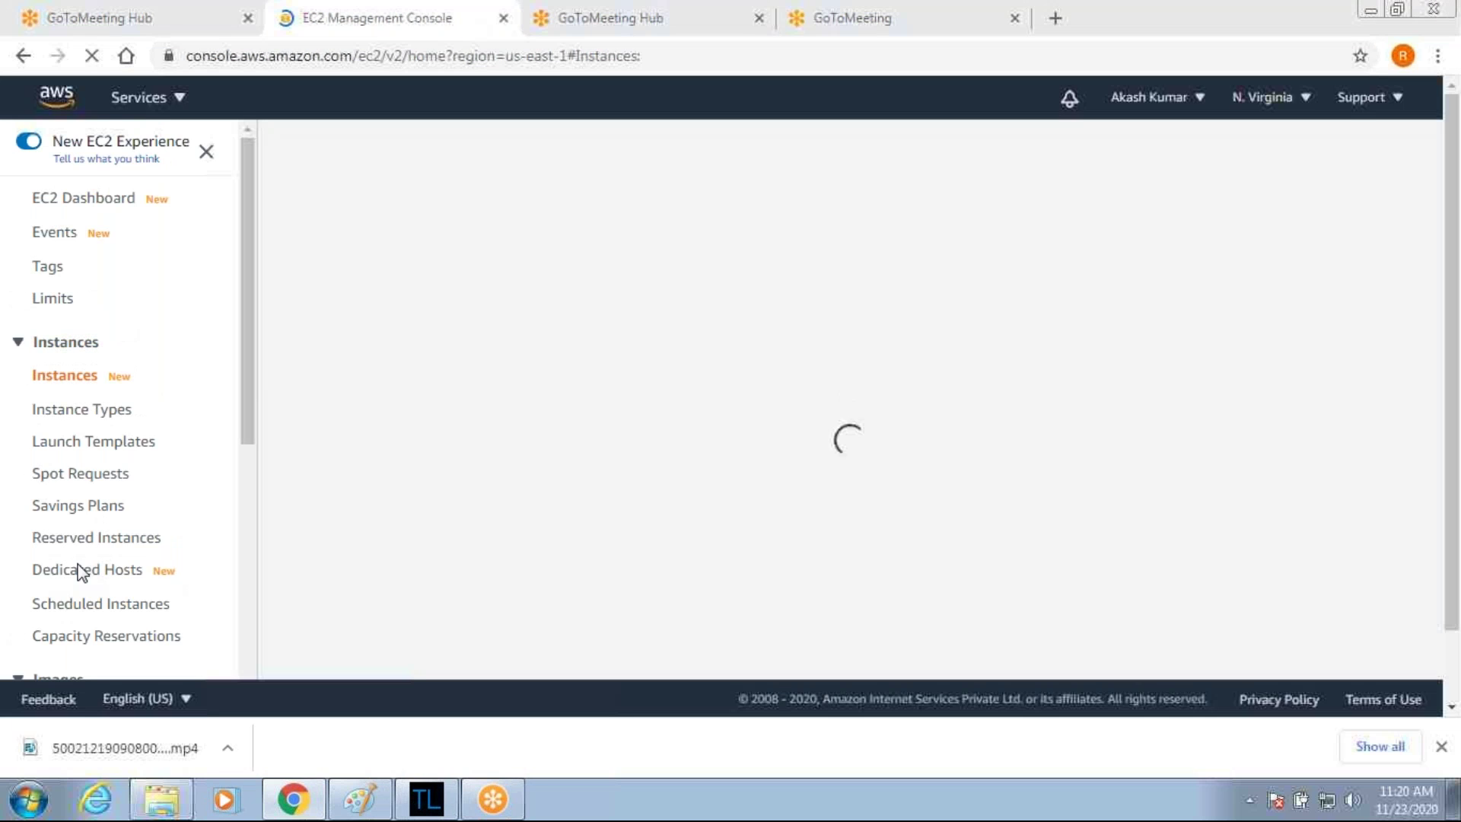
click(81, 573)
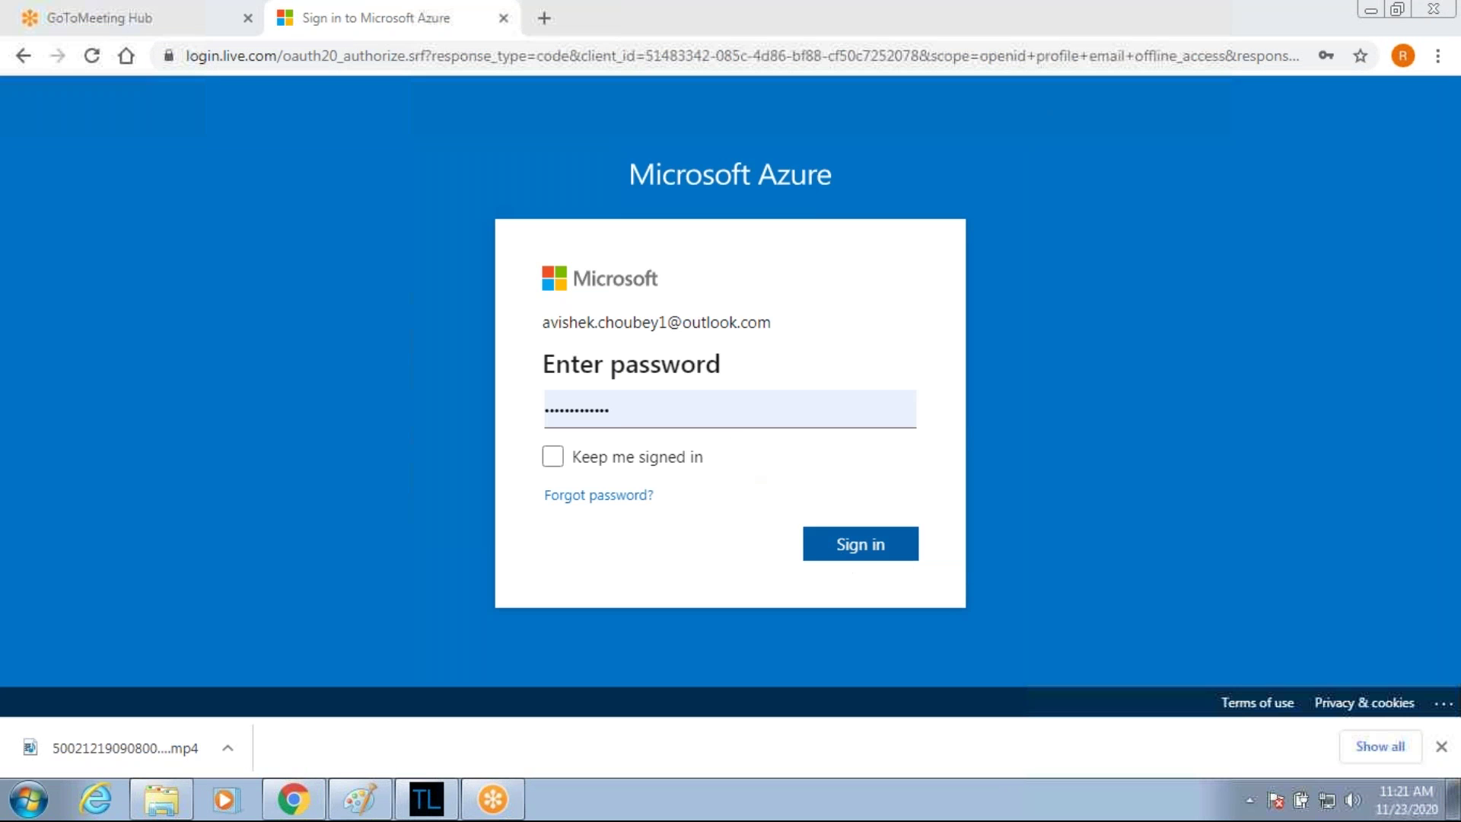
Sign in to Azure and go from the NetworkWatcherRG page back to the portal Home.
click(858, 545)
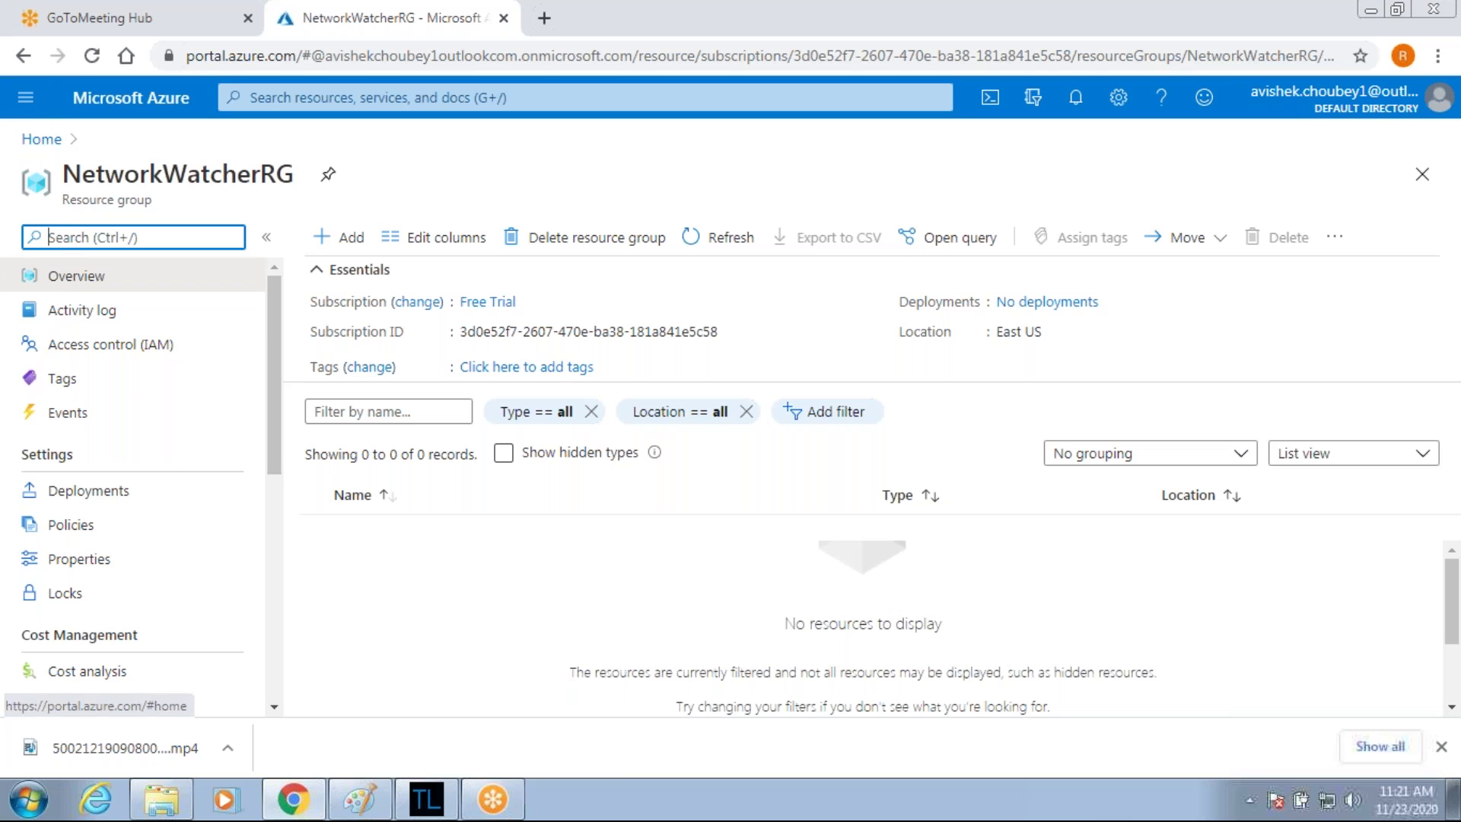
click(29, 143)
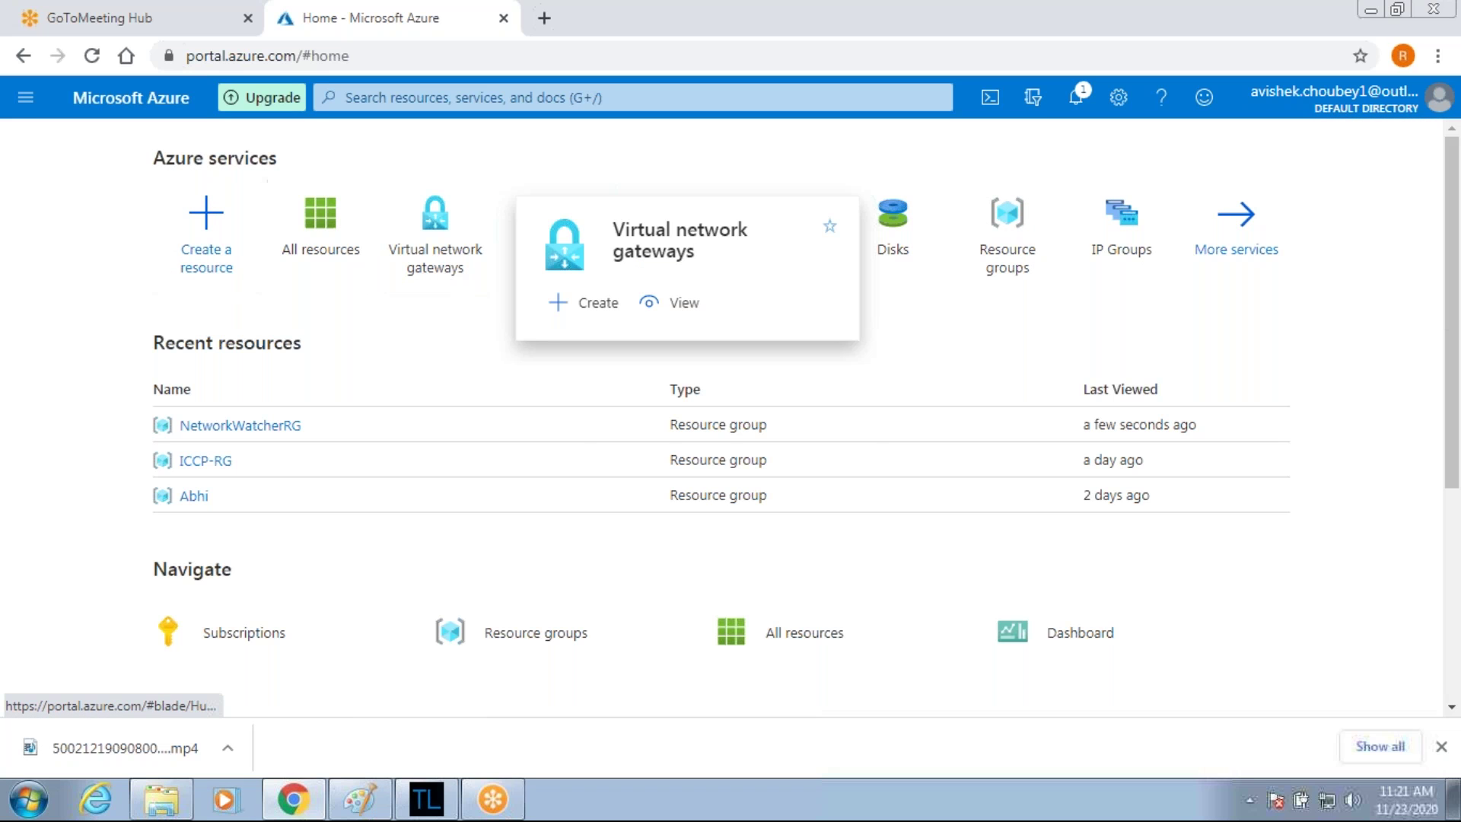
Open the Create virtual network form from the Virtual networks list.
click(27, 98)
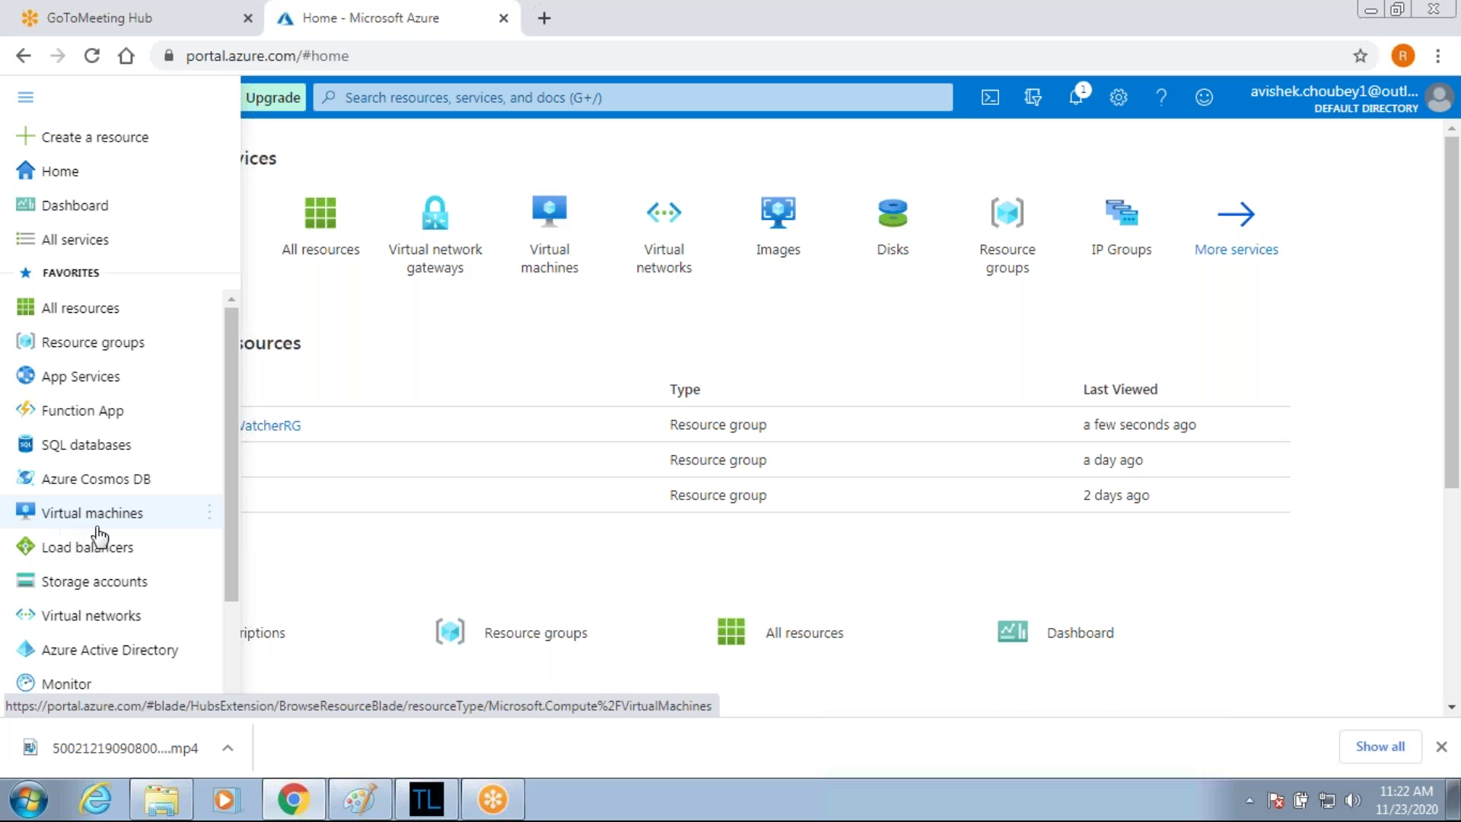
click(93, 618)
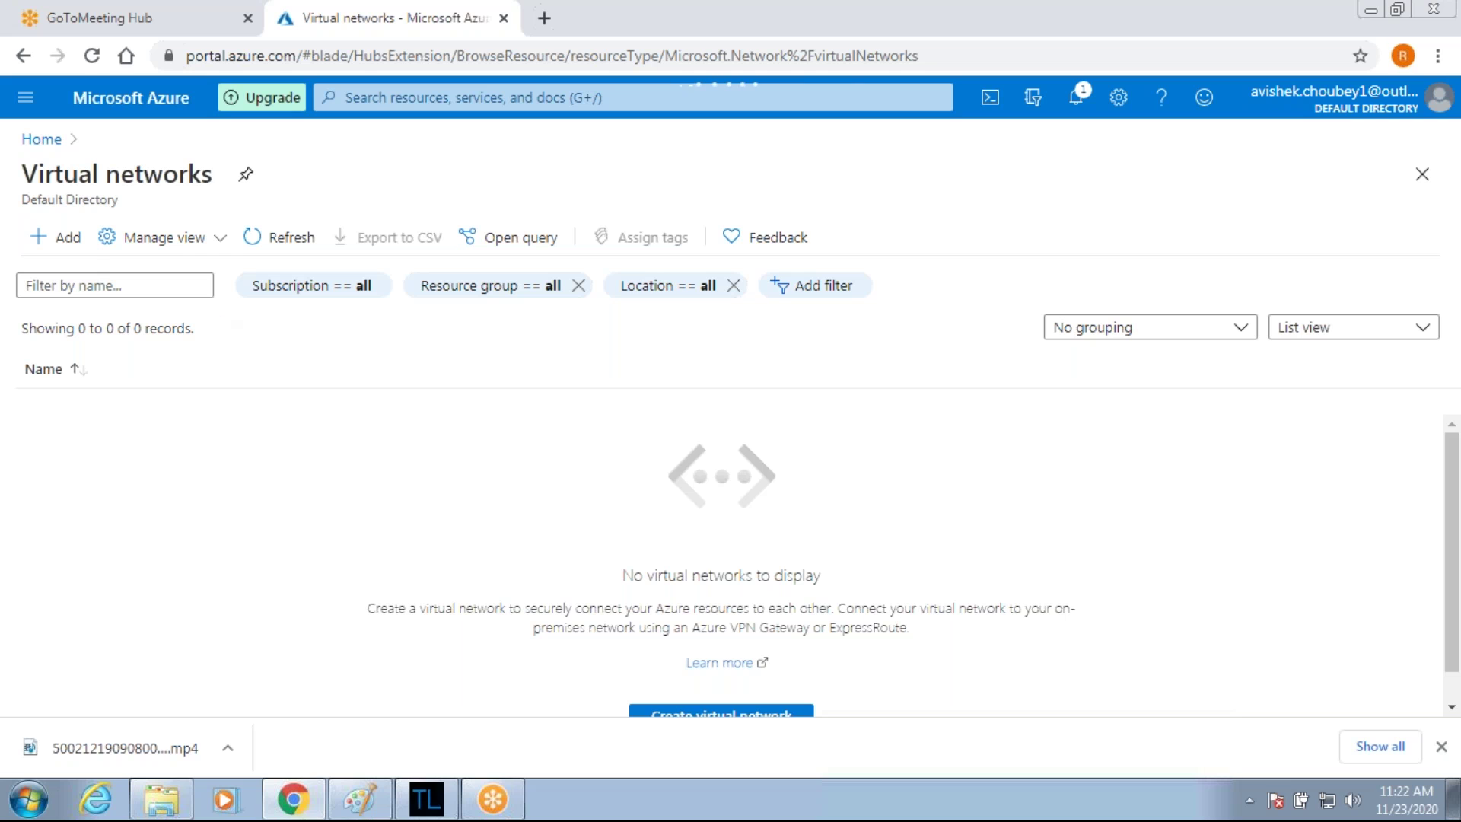
click(68, 242)
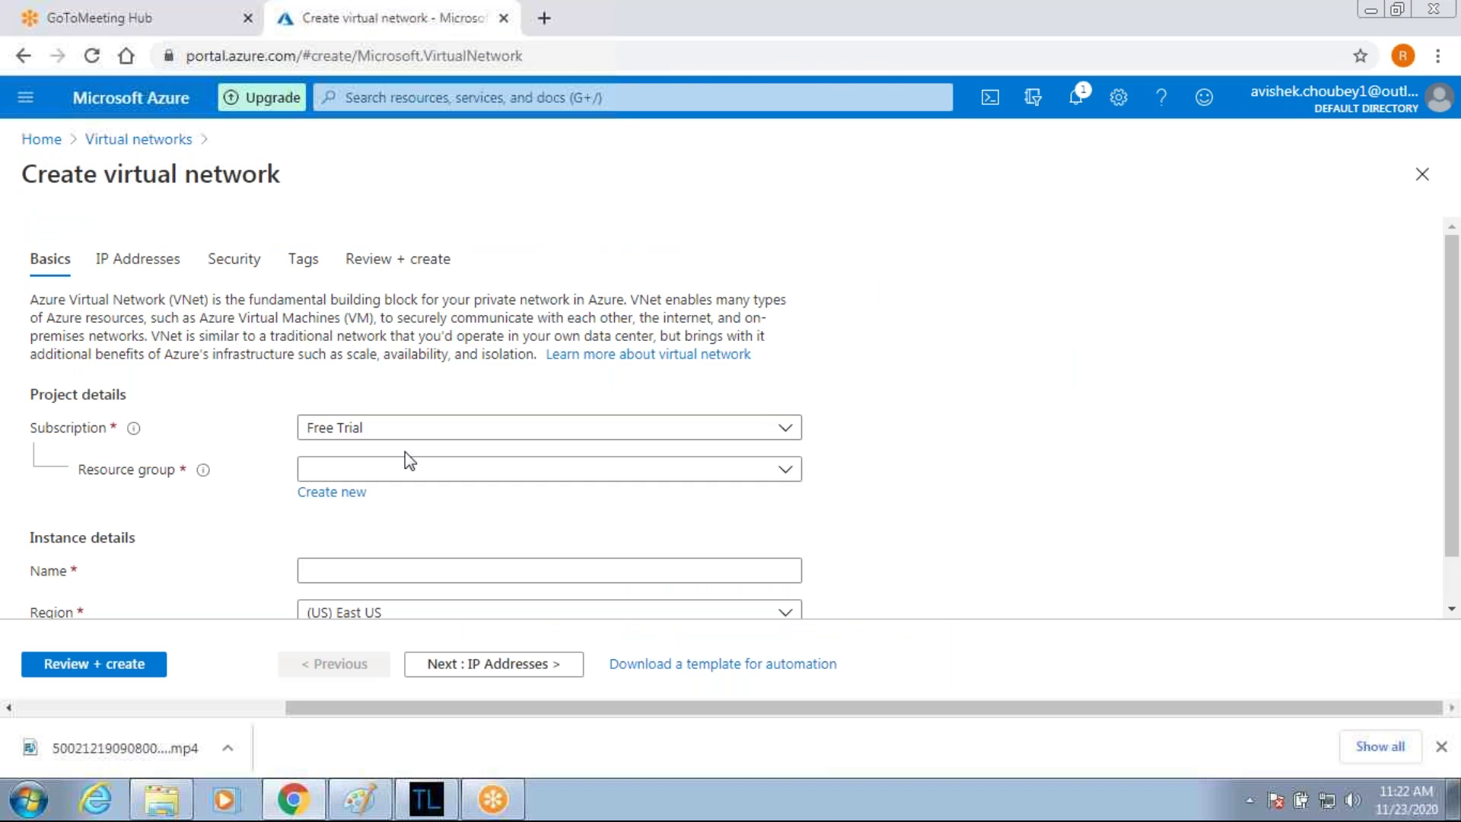
Put the network in ICCP-RG as Vnet1-East-US in East US, then continue to IP Addresses.
scroll(407, 456, down, 1)
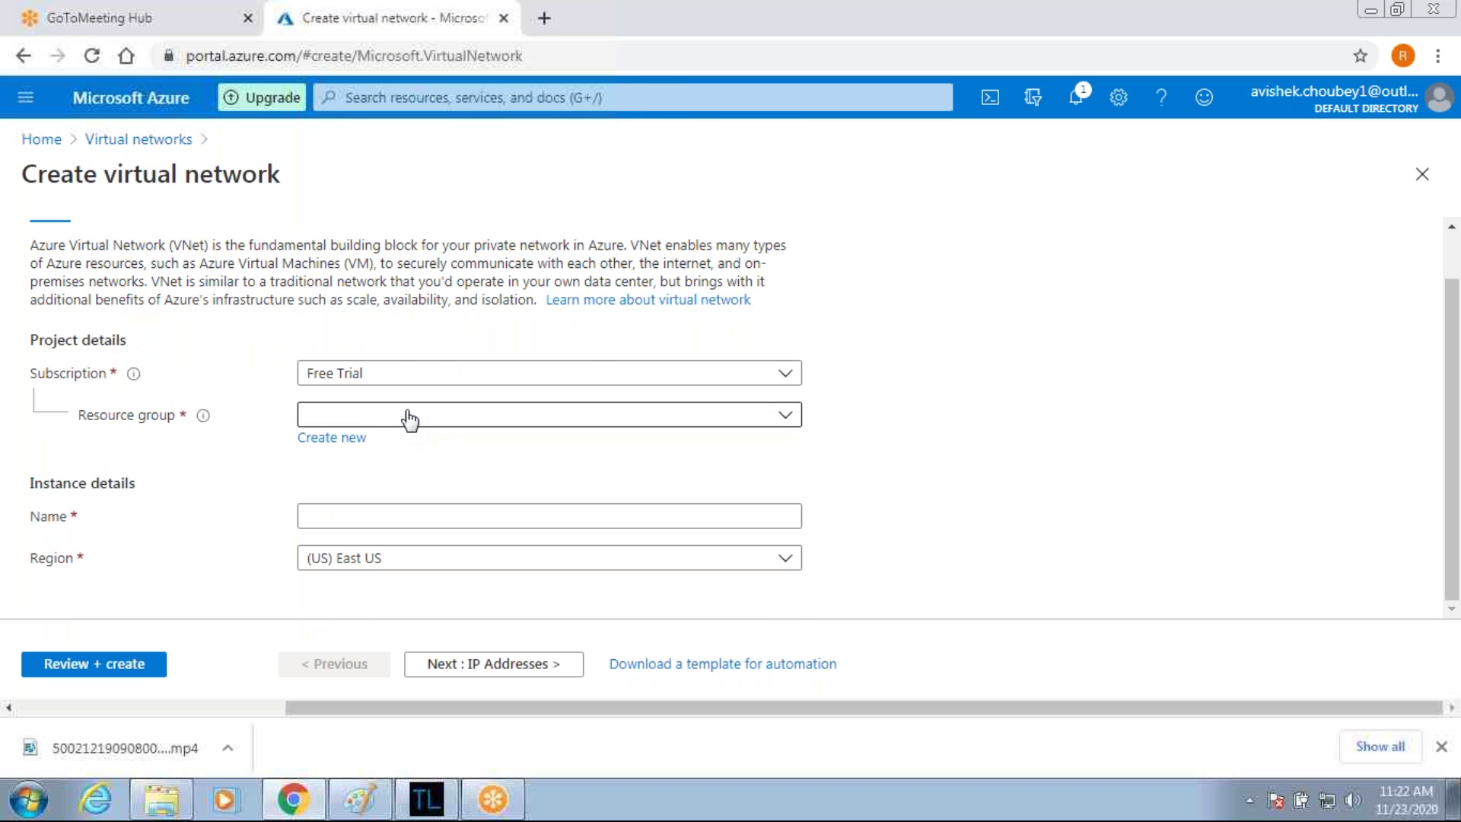
click(409, 418)
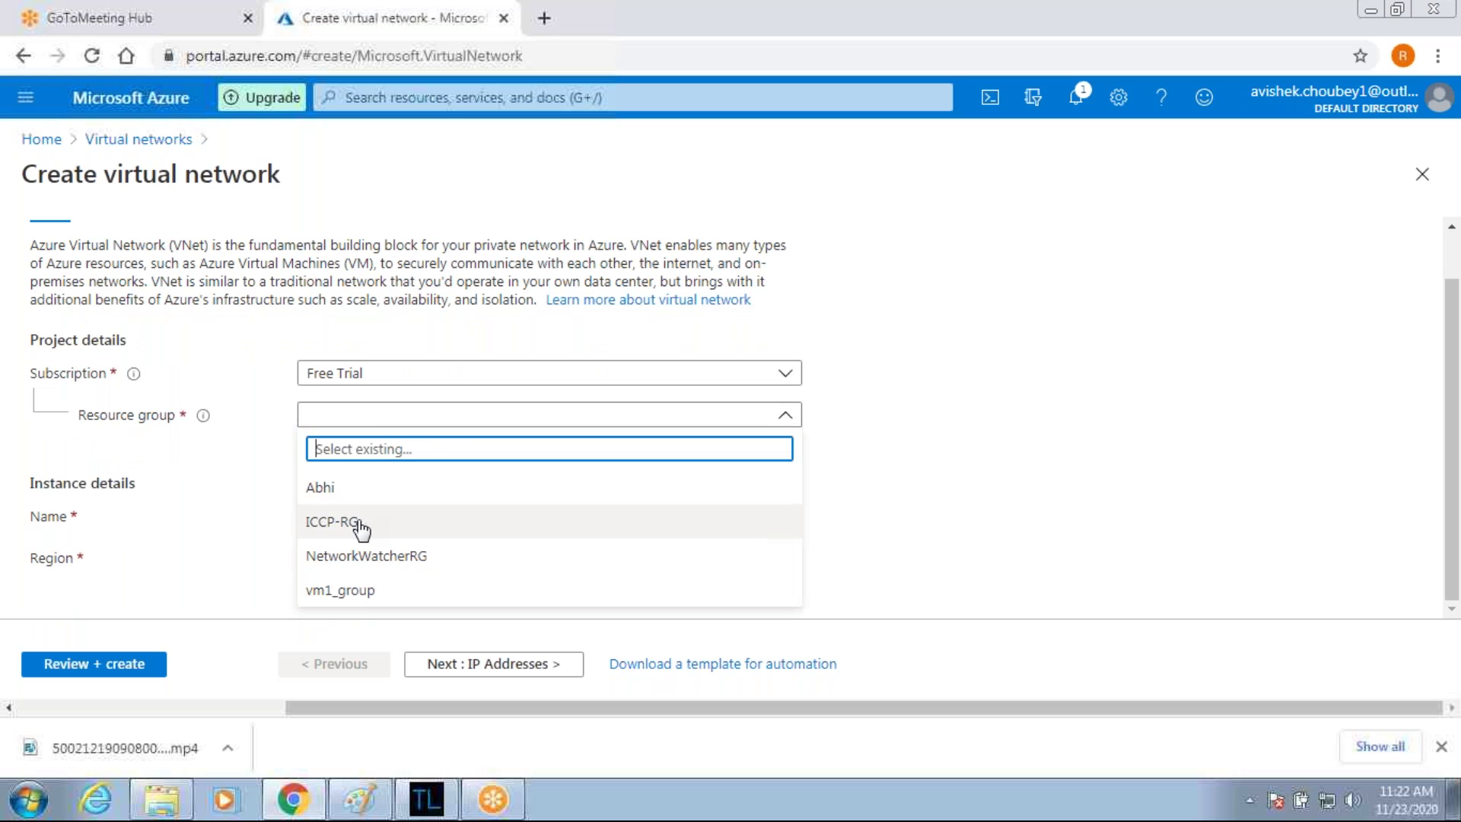
click(361, 525)
click(362, 519)
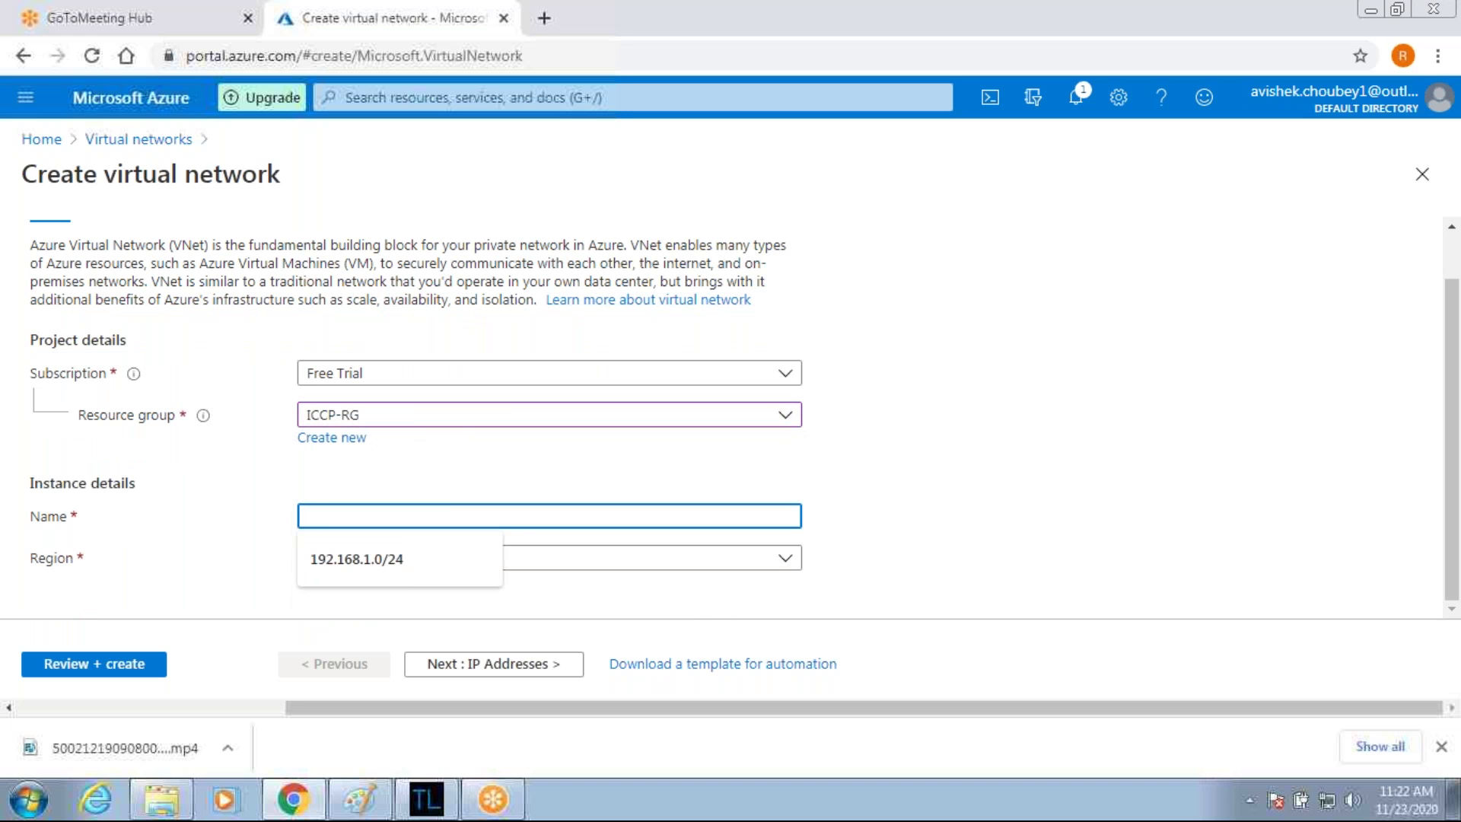
text(Vn)
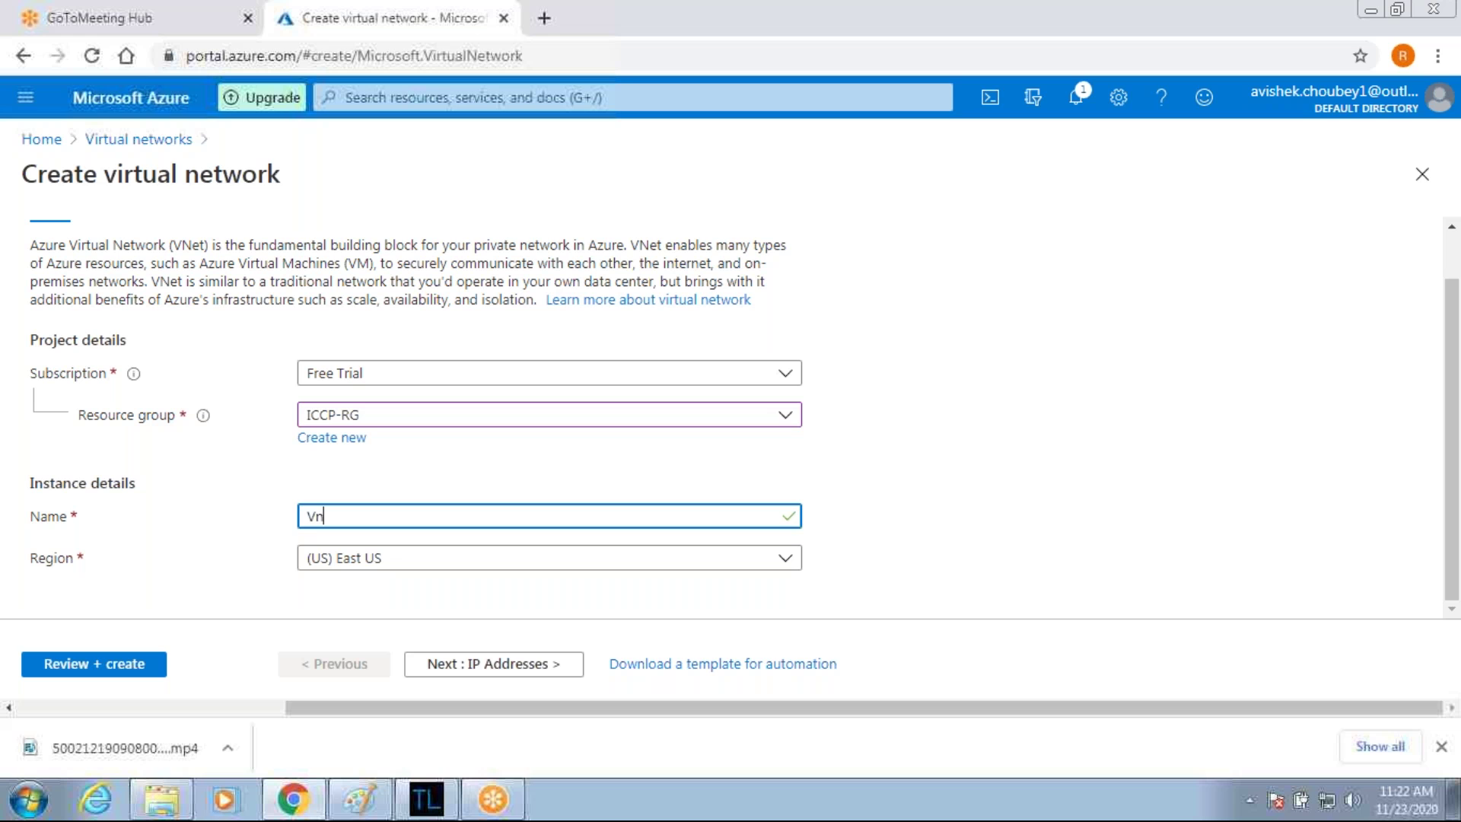
text(et1-East-US)
click(492, 665)
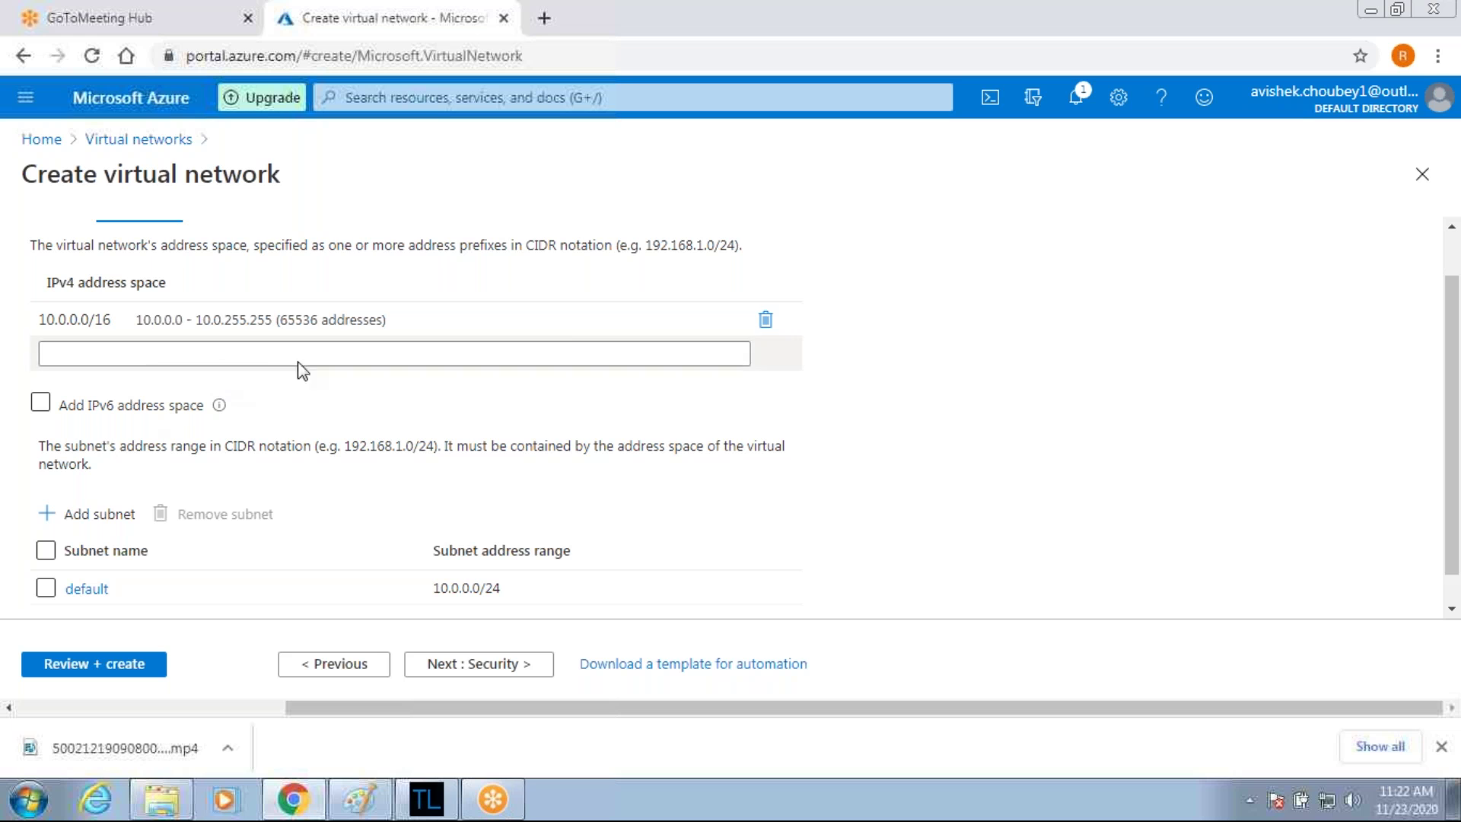
Replace the address space with 10.0.0.0/16, enable IPv6 space ace:cab:deca::/48, and begin a subnet.
click(767, 319)
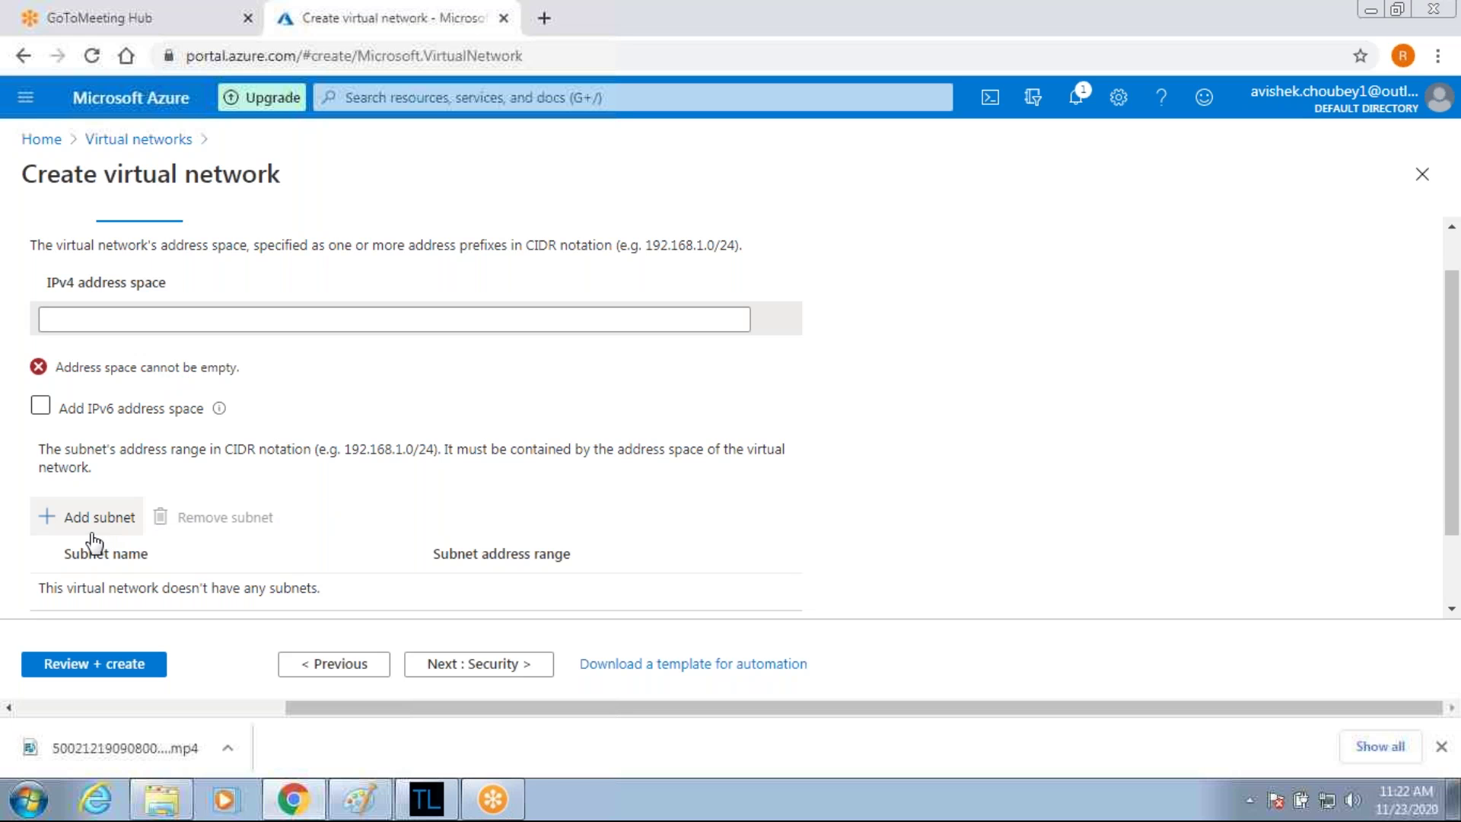
click(98, 320)
text(1)
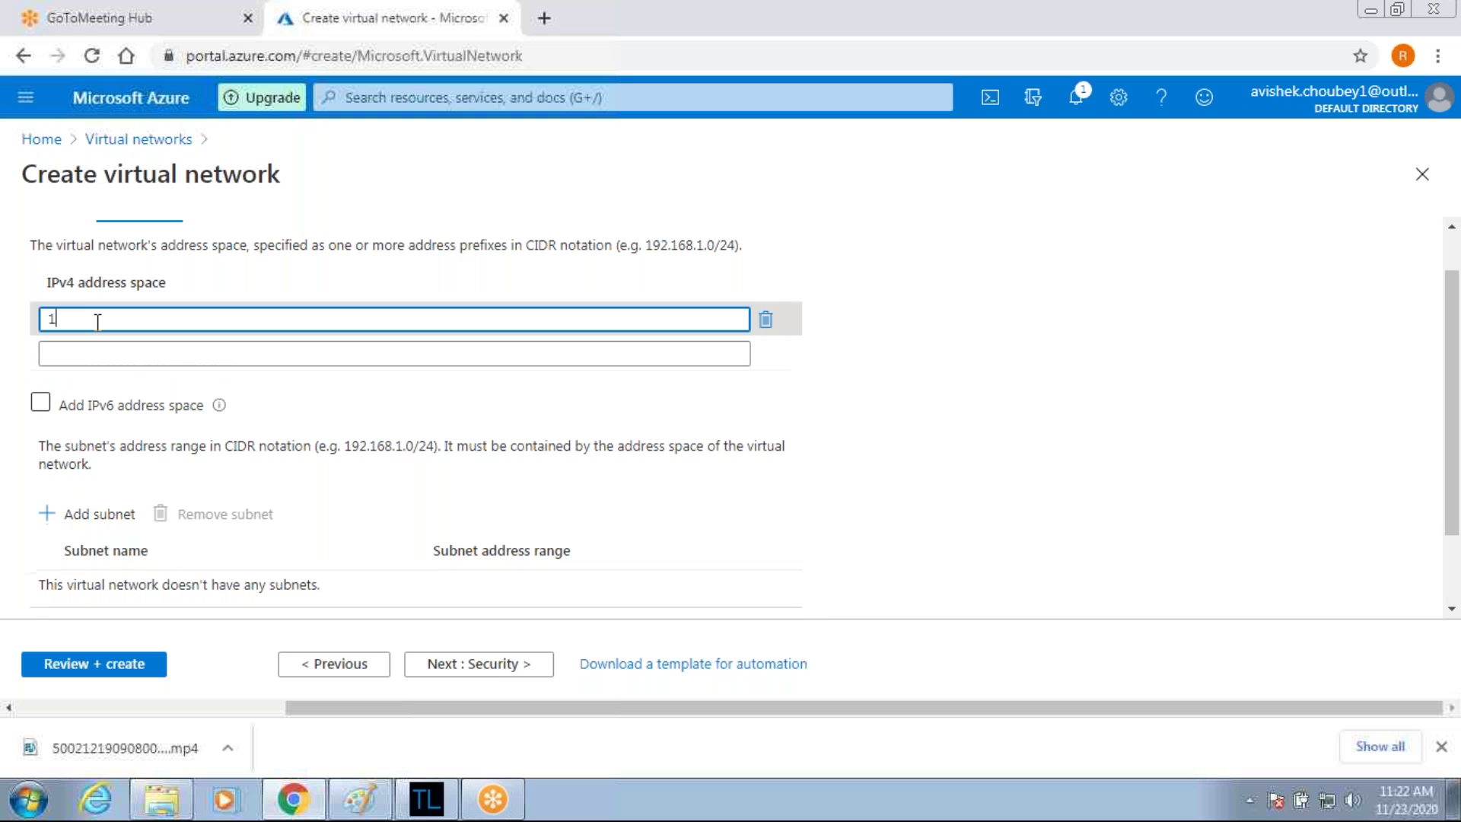
text(0.0)
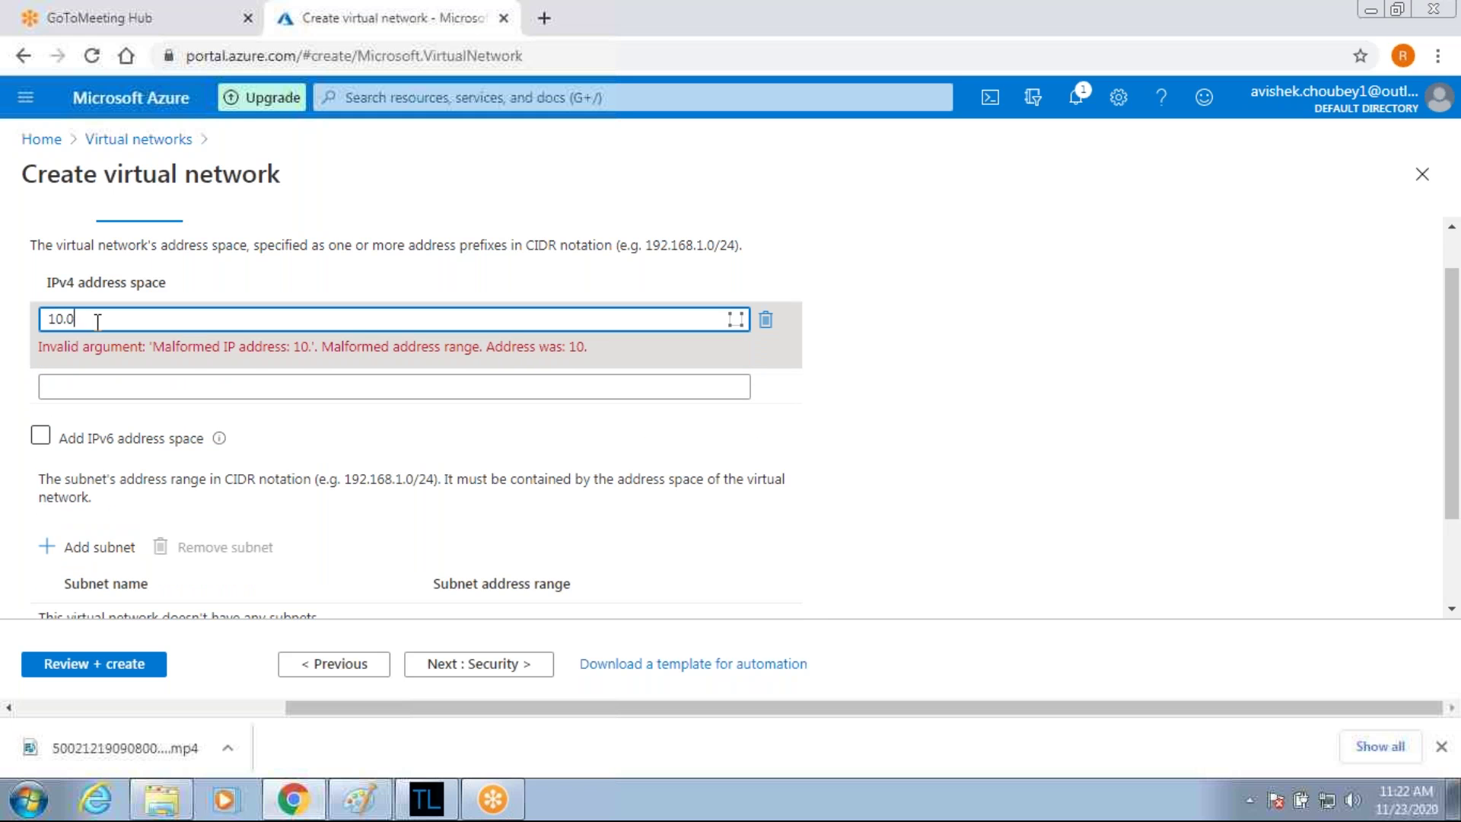
text(.0.)
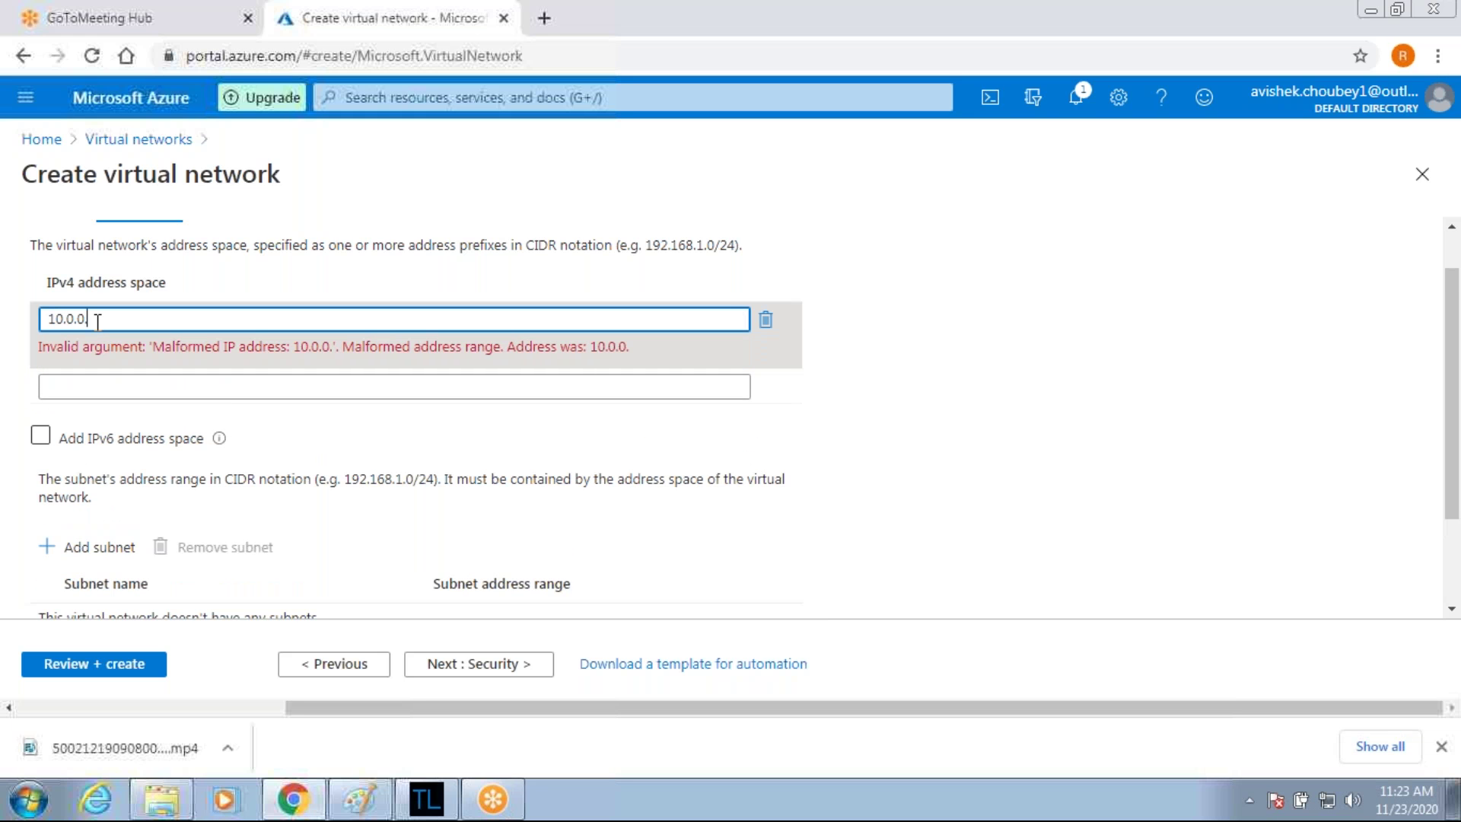
text(0/16)
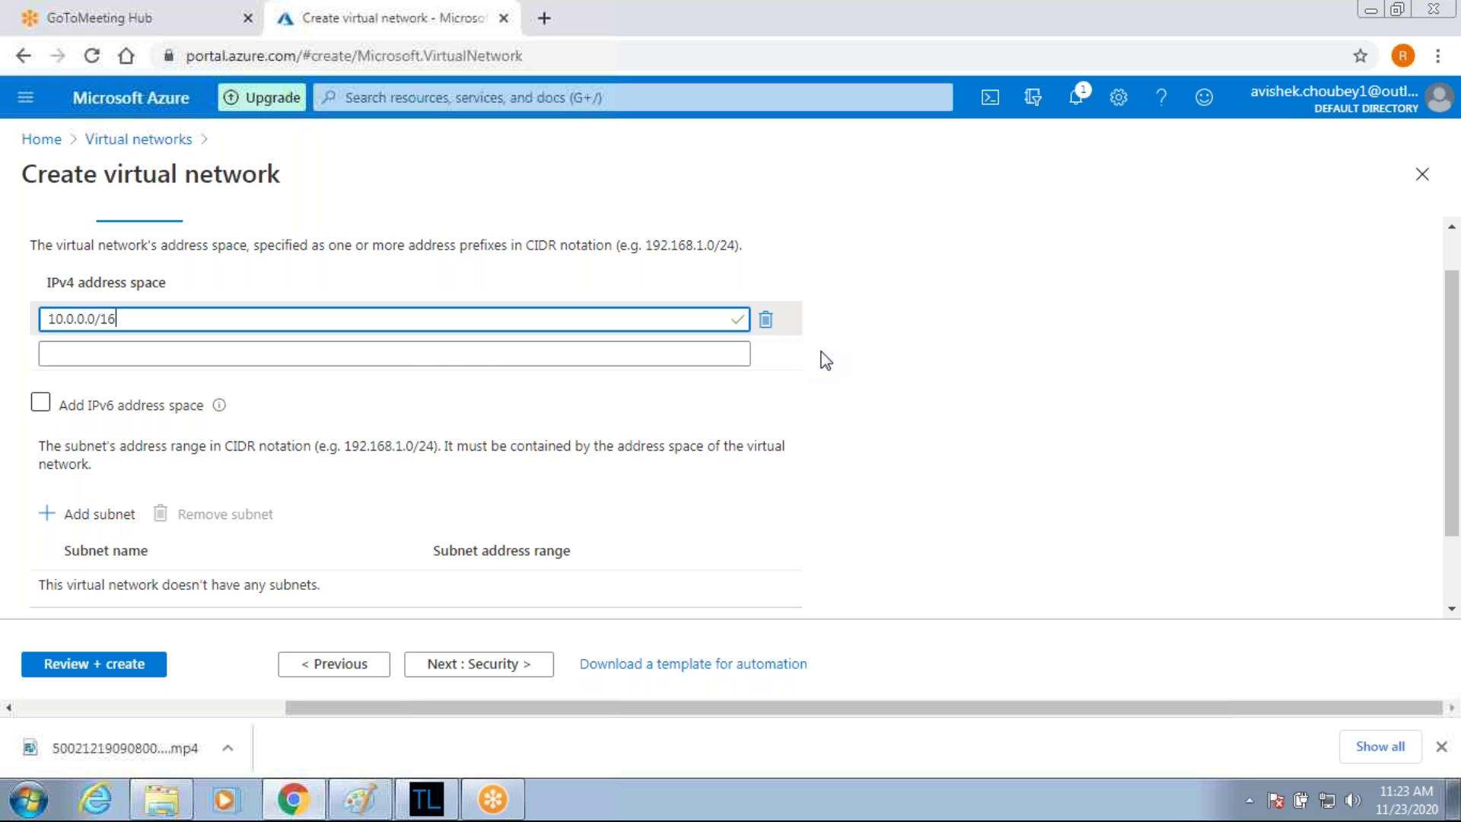
click(362, 418)
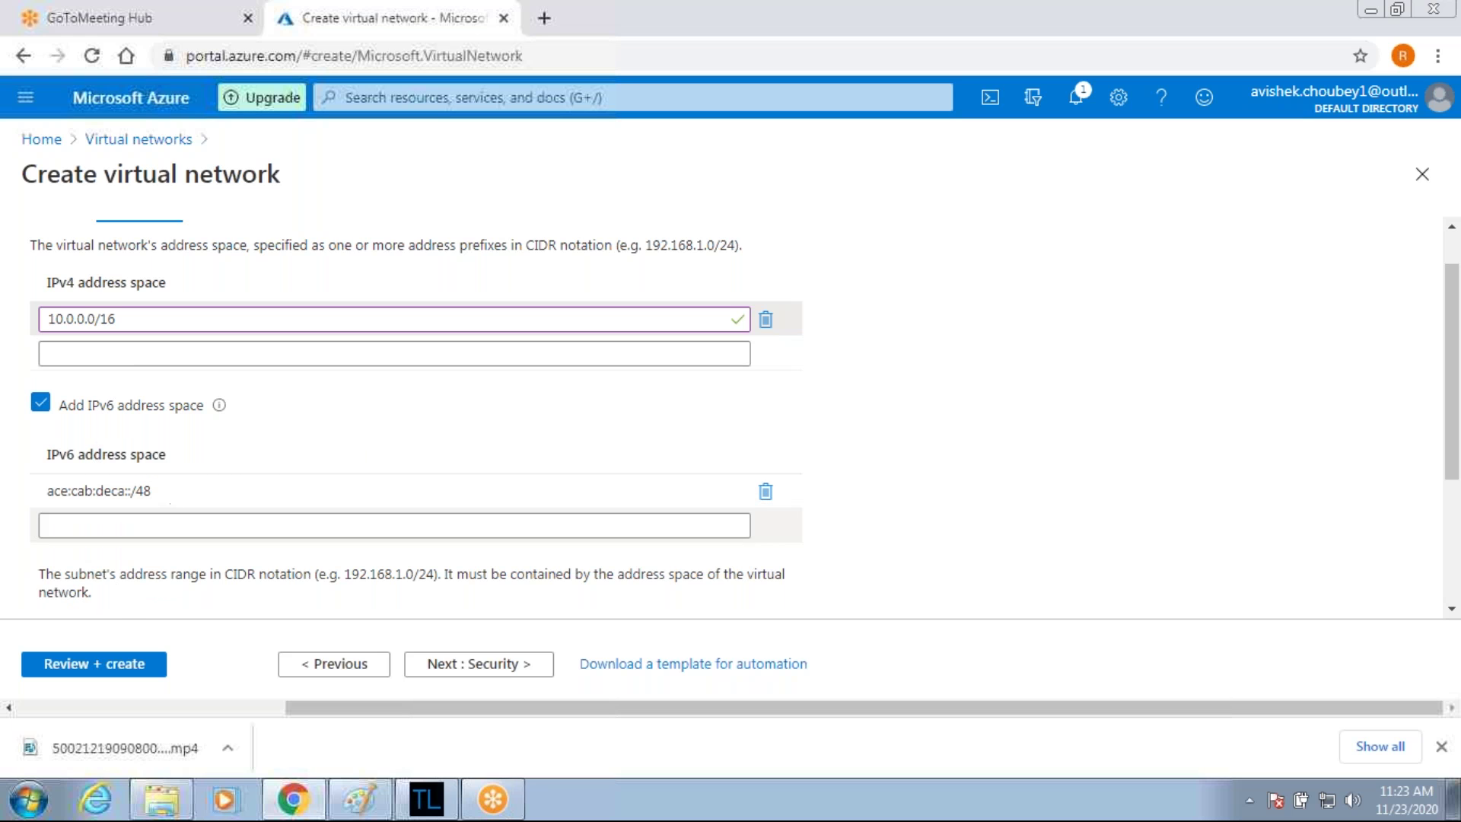
scroll(179, 512, down, 3)
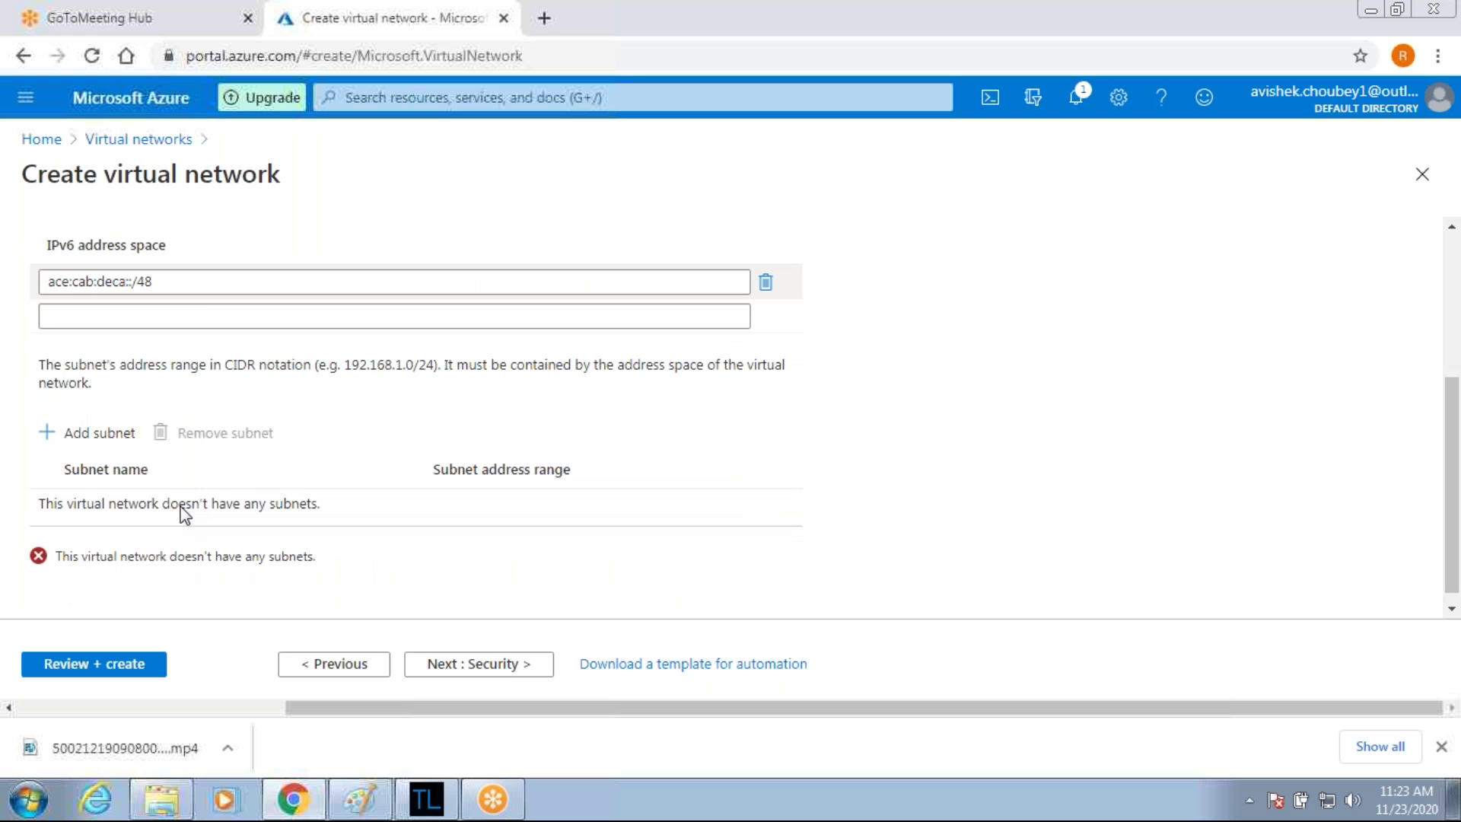
click(93, 430)
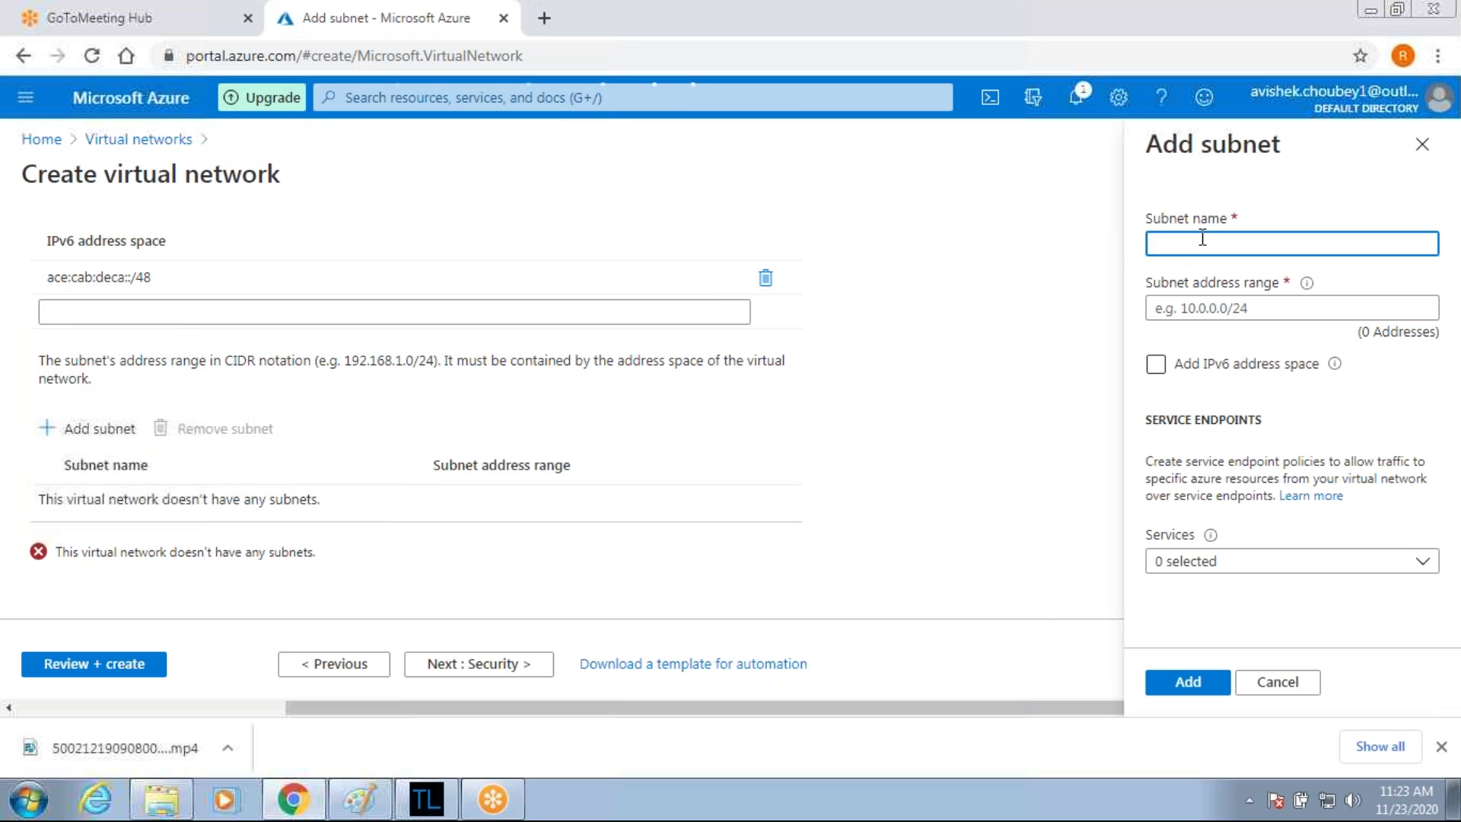
Add subnets Sub1-Vnet1 (10.0.0.0/24) and VNG-sub1-vnet1 (10.0.1.0/24).
text(Sub)
text(1)
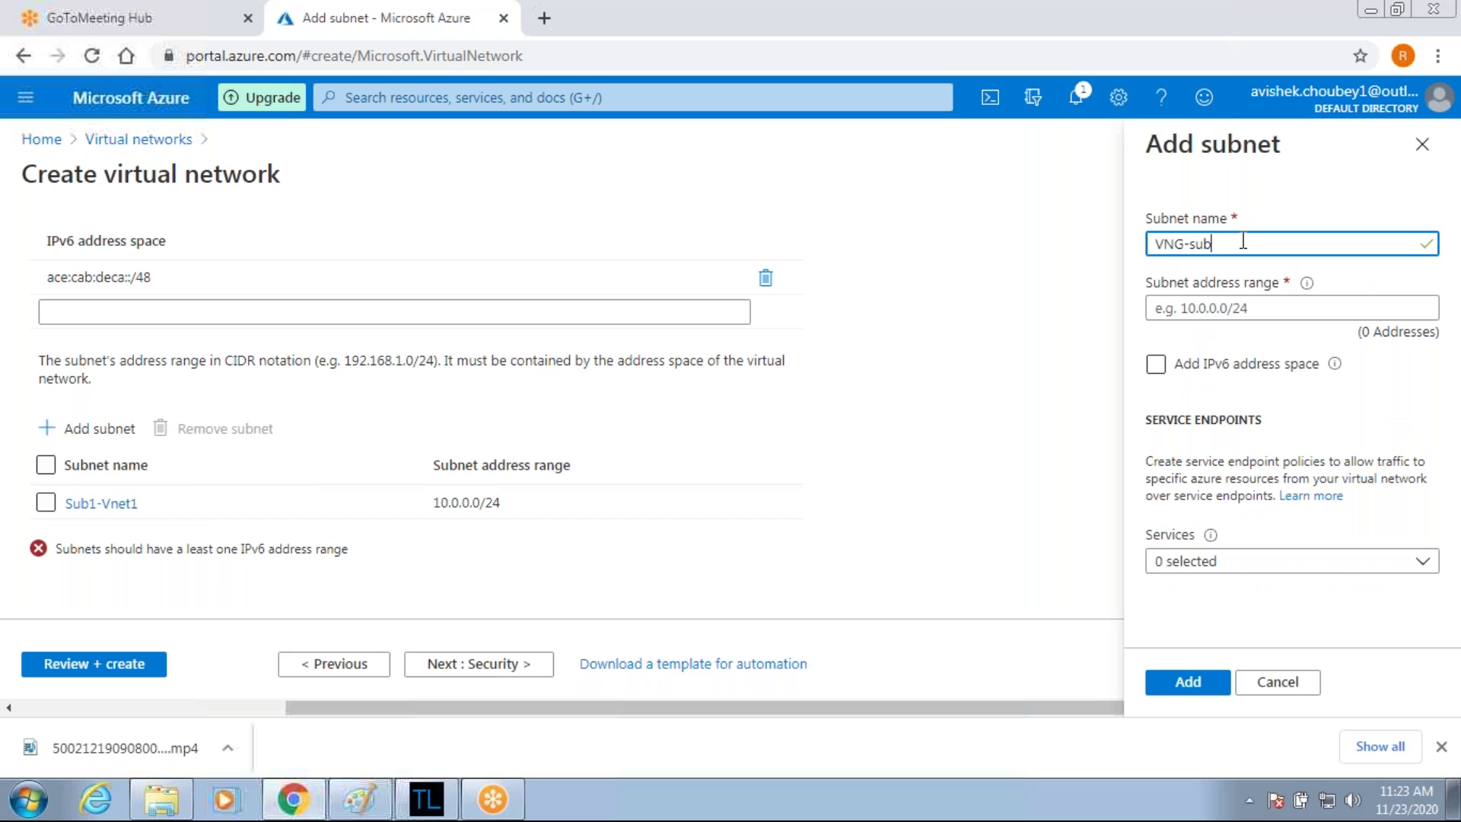
text(1-)
text(vnet1)
click(1246, 318)
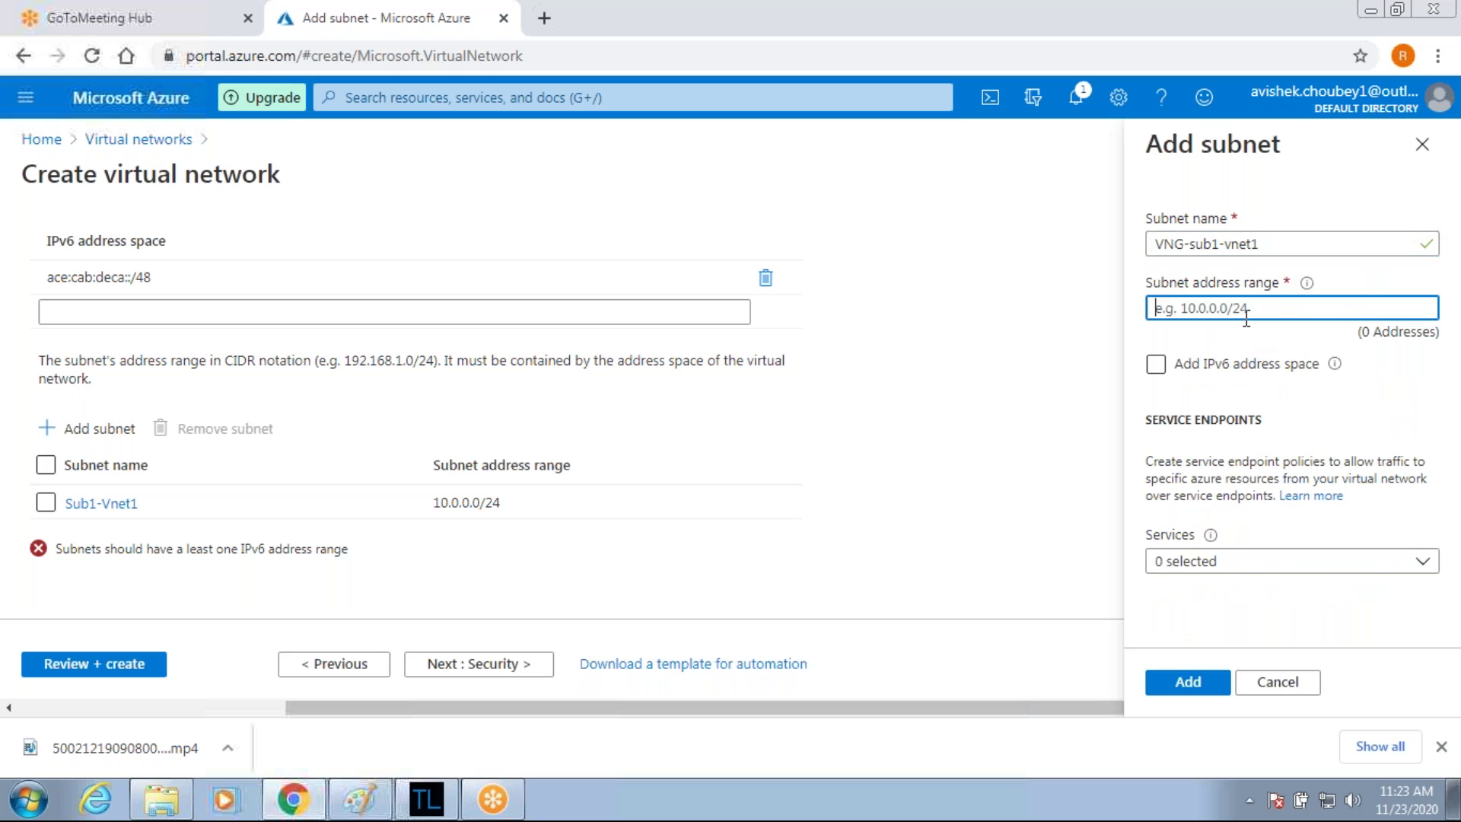
text(10.0.1.0/24)
click(1200, 689)
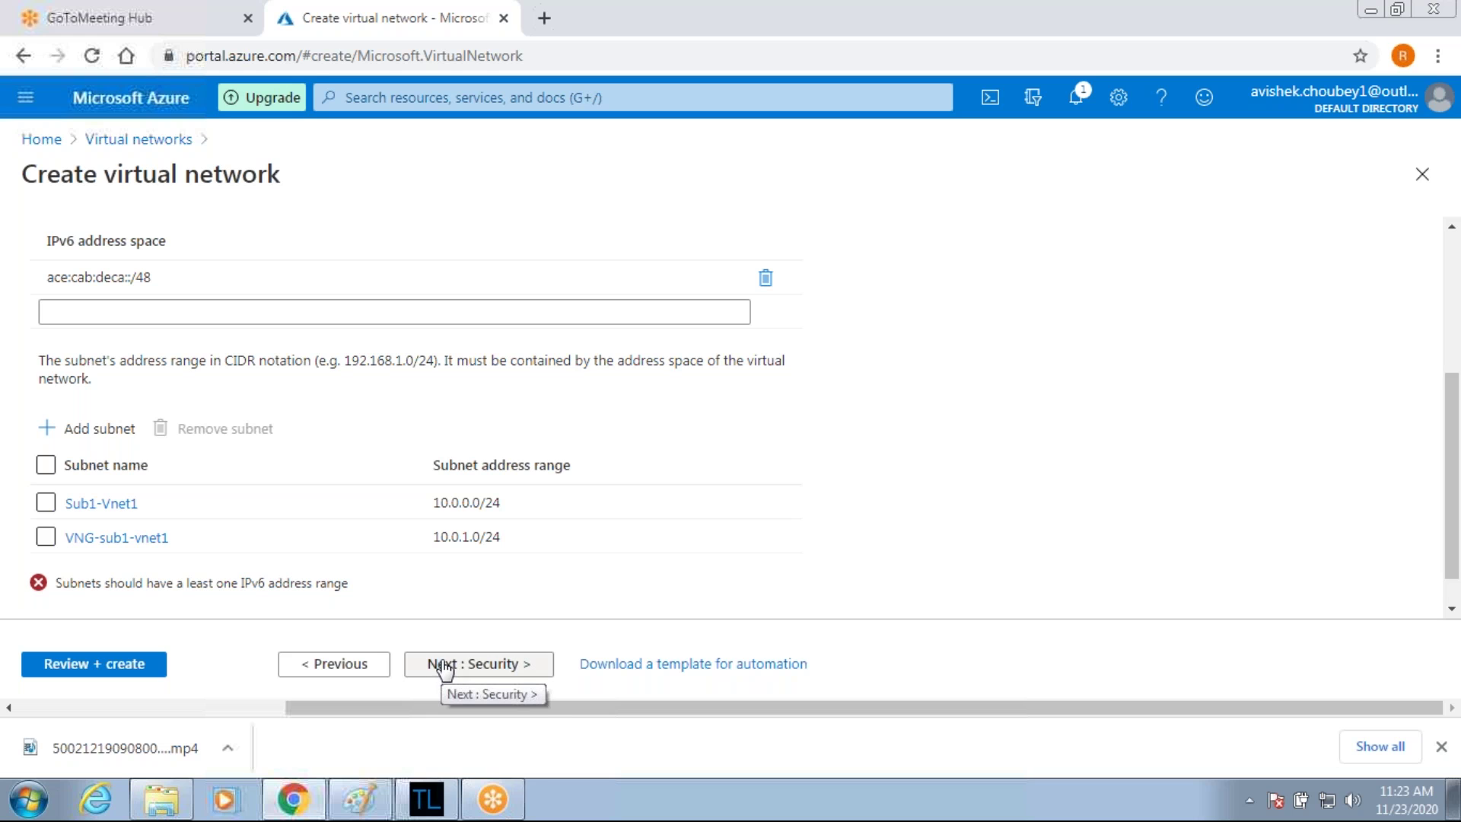
Remove the ace:cab:deca::/48 IPv6 space, turn off IPv6, and proceed to Review + create.
click(76, 663)
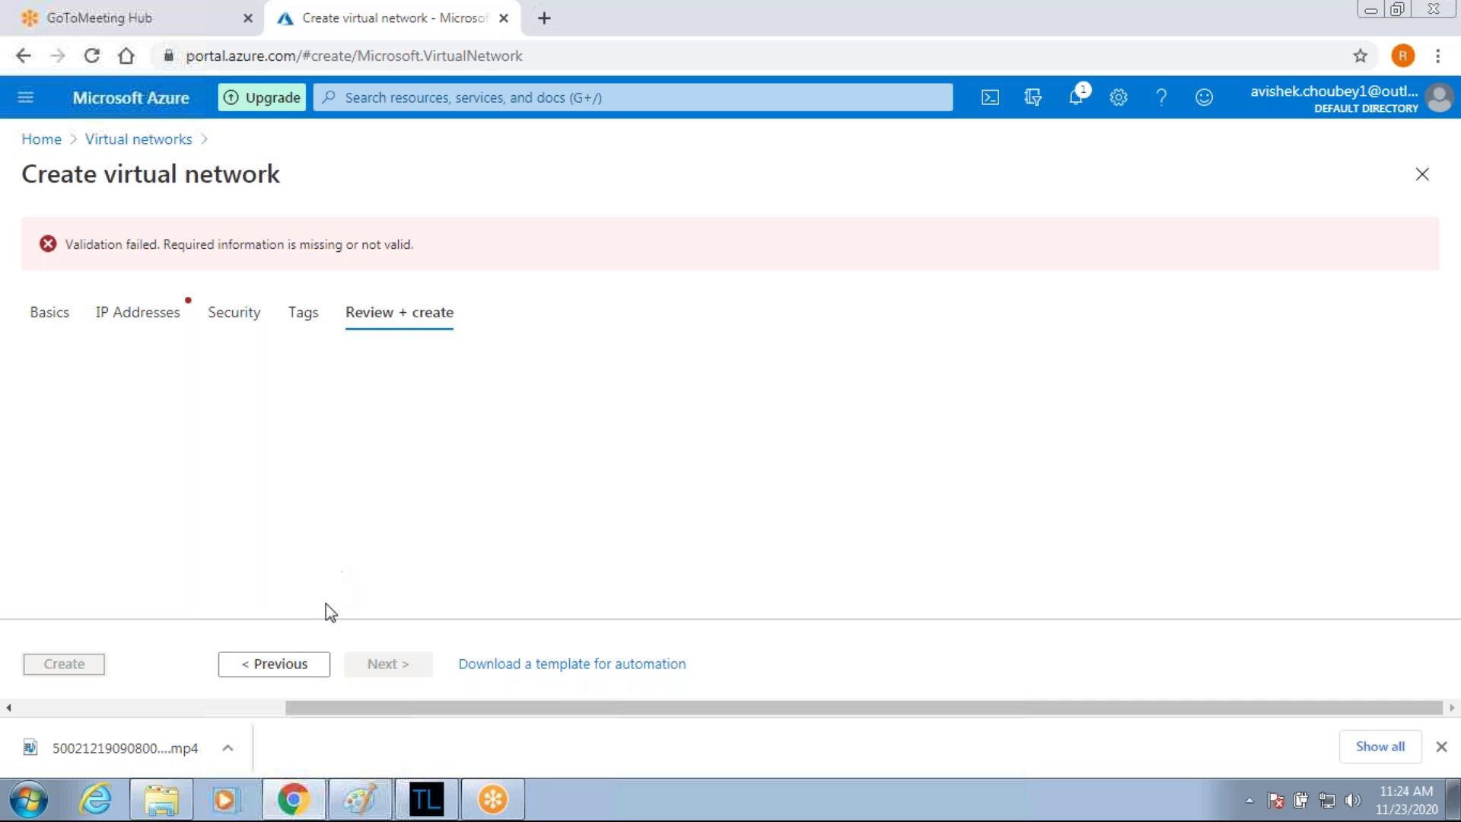
click(166, 318)
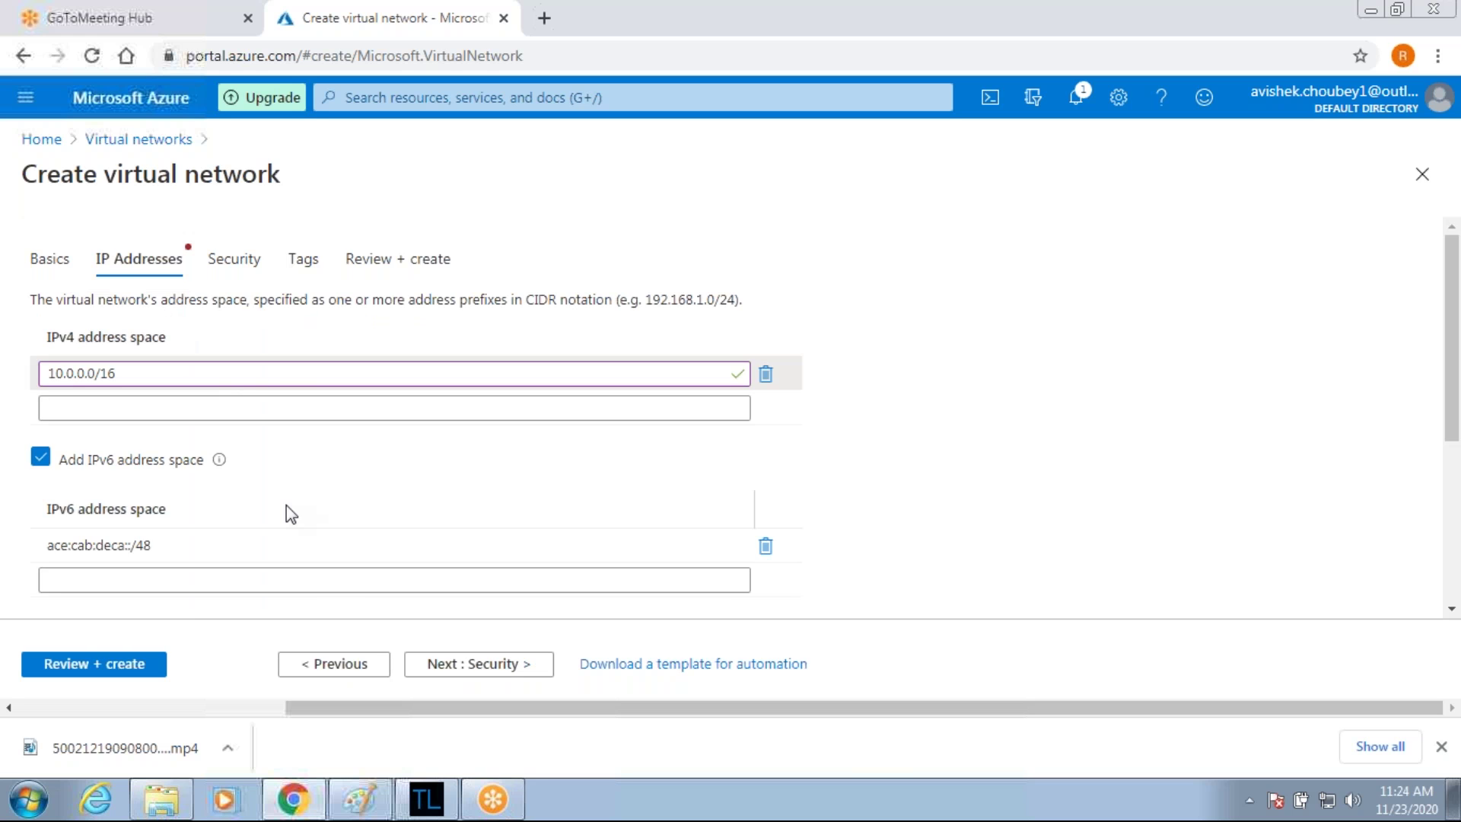
scroll(289, 514, down, 4)
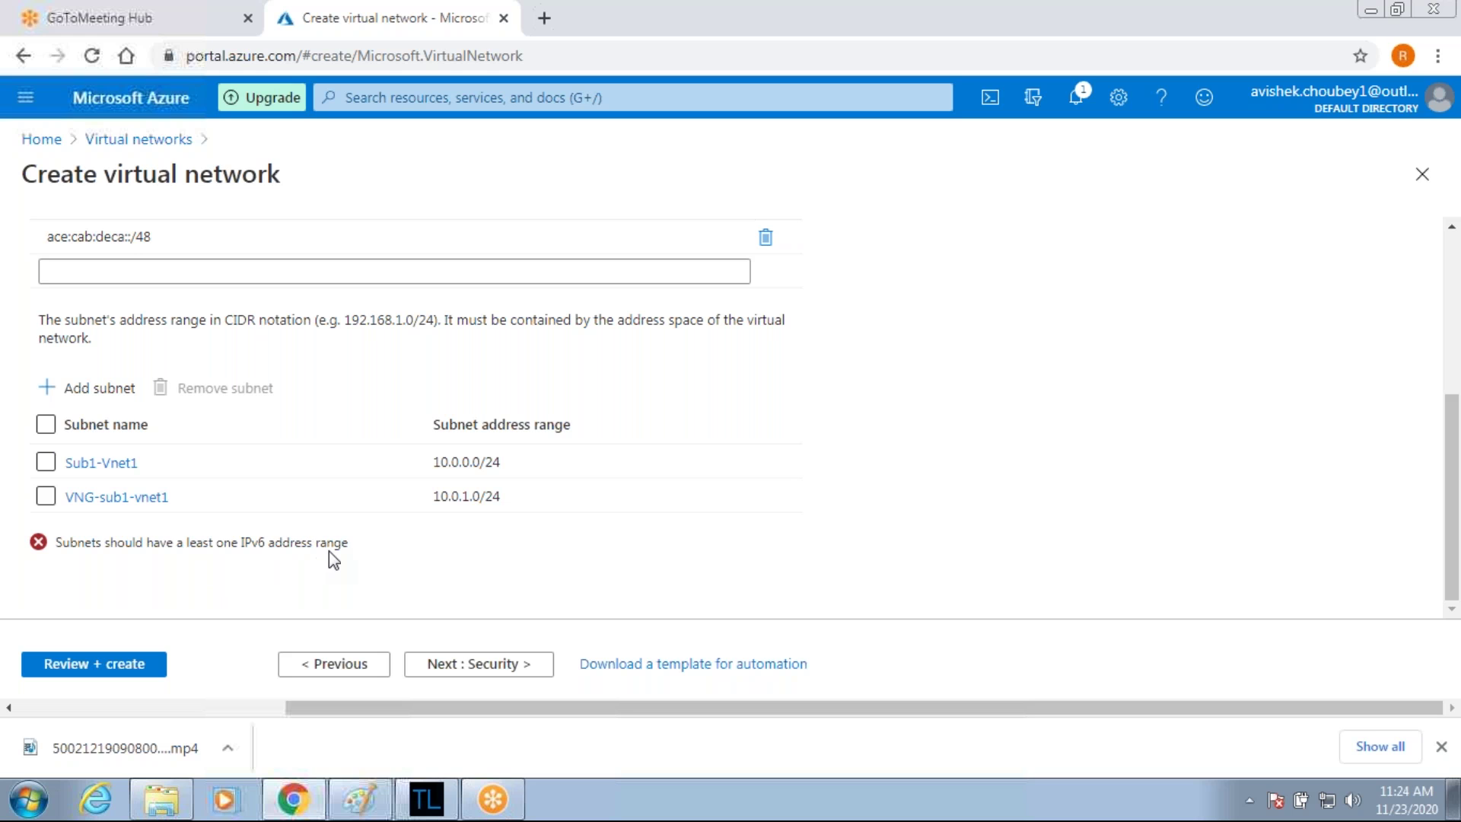
scroll(834, 385, up, 2)
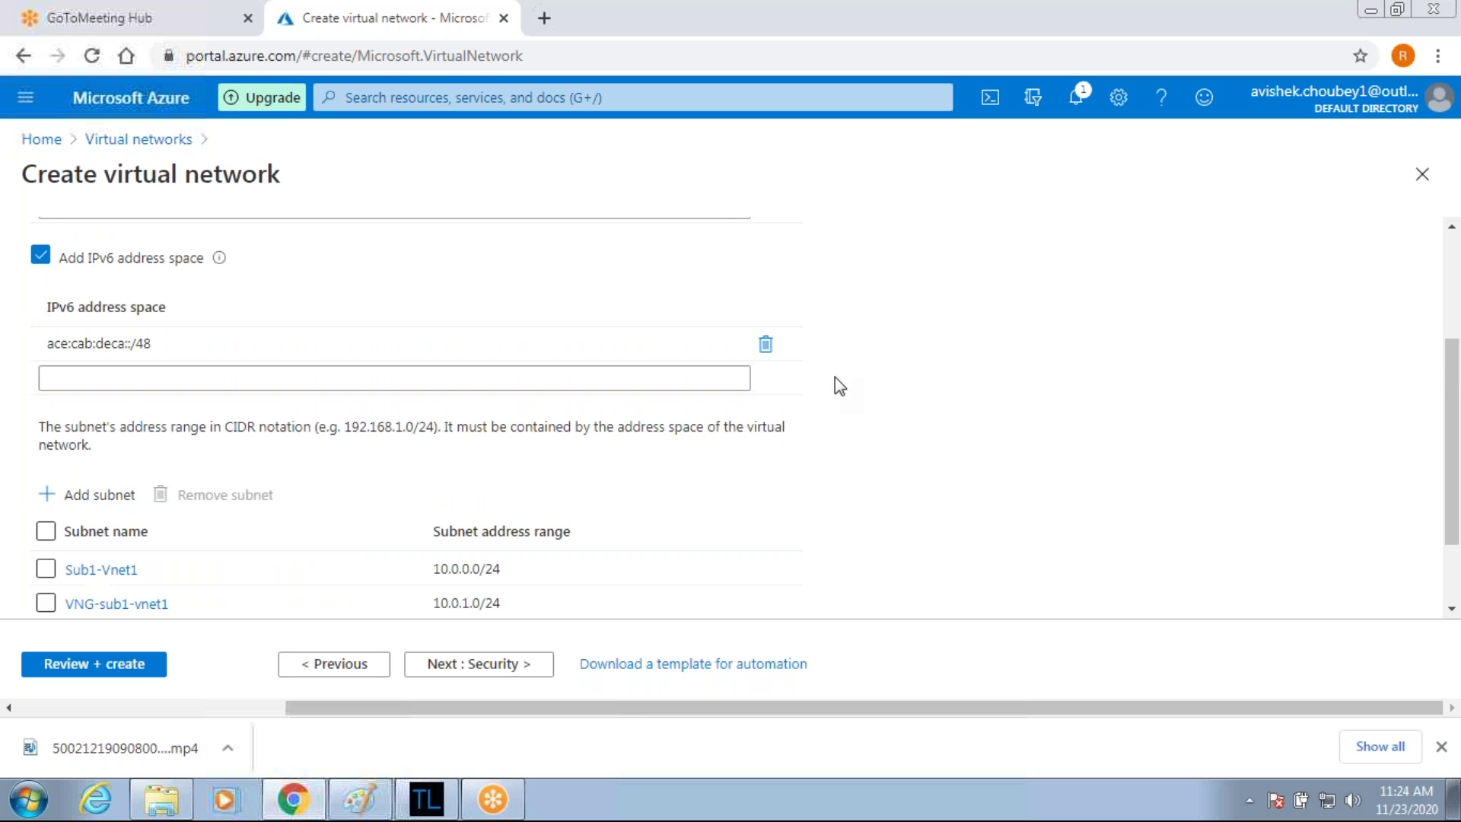
click(767, 344)
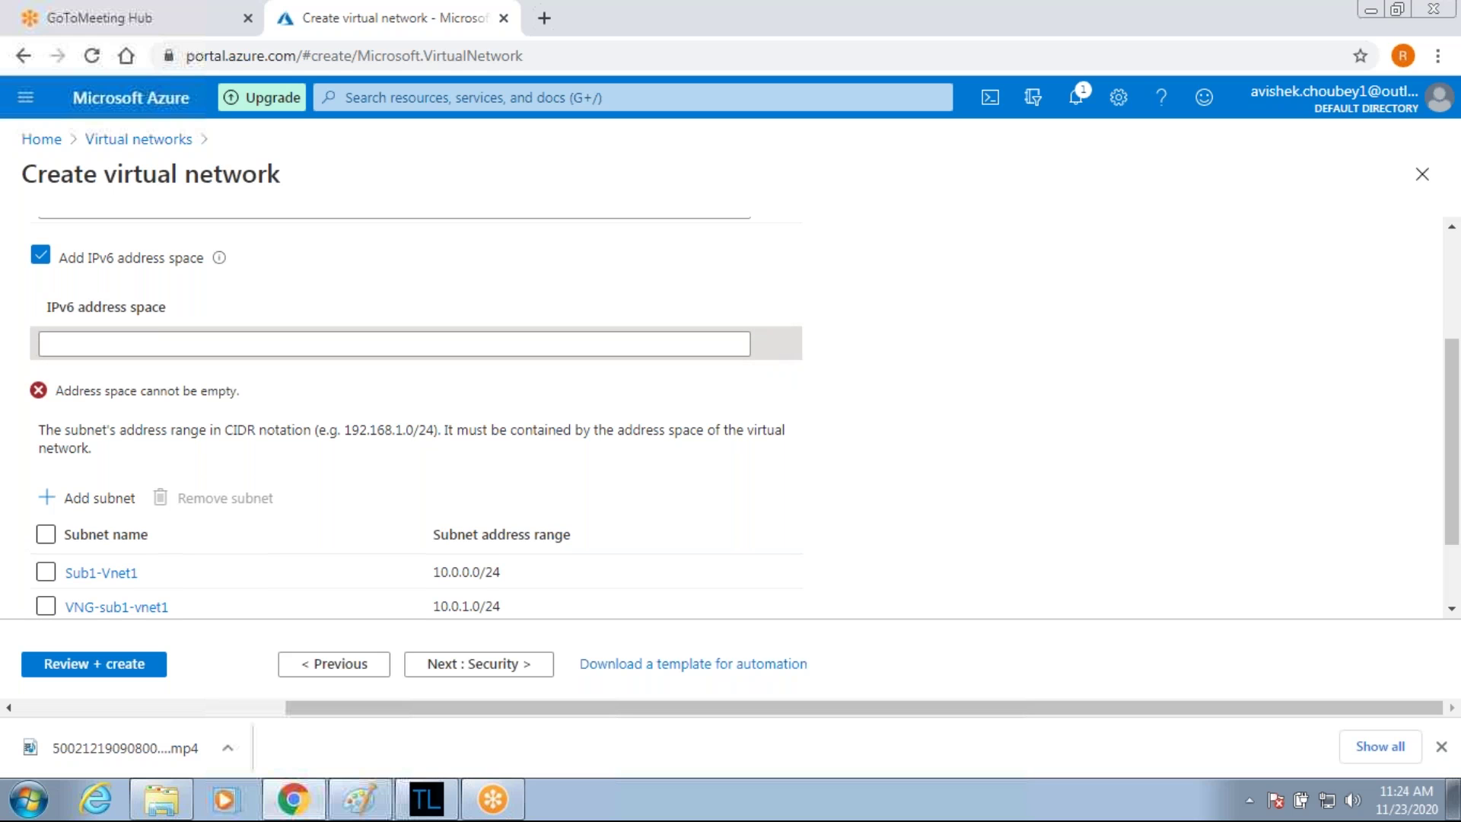
click(40, 254)
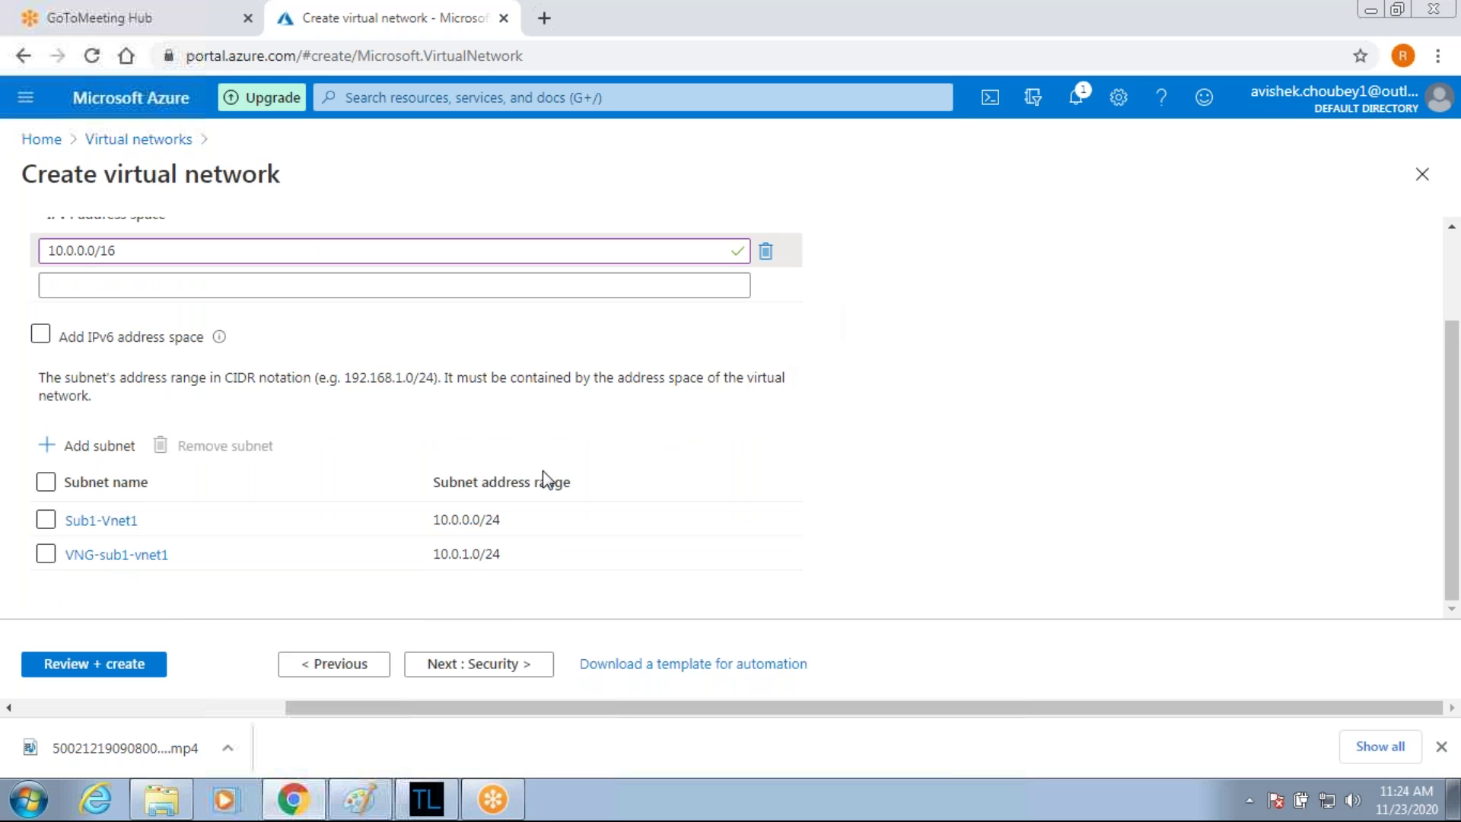
click(86, 670)
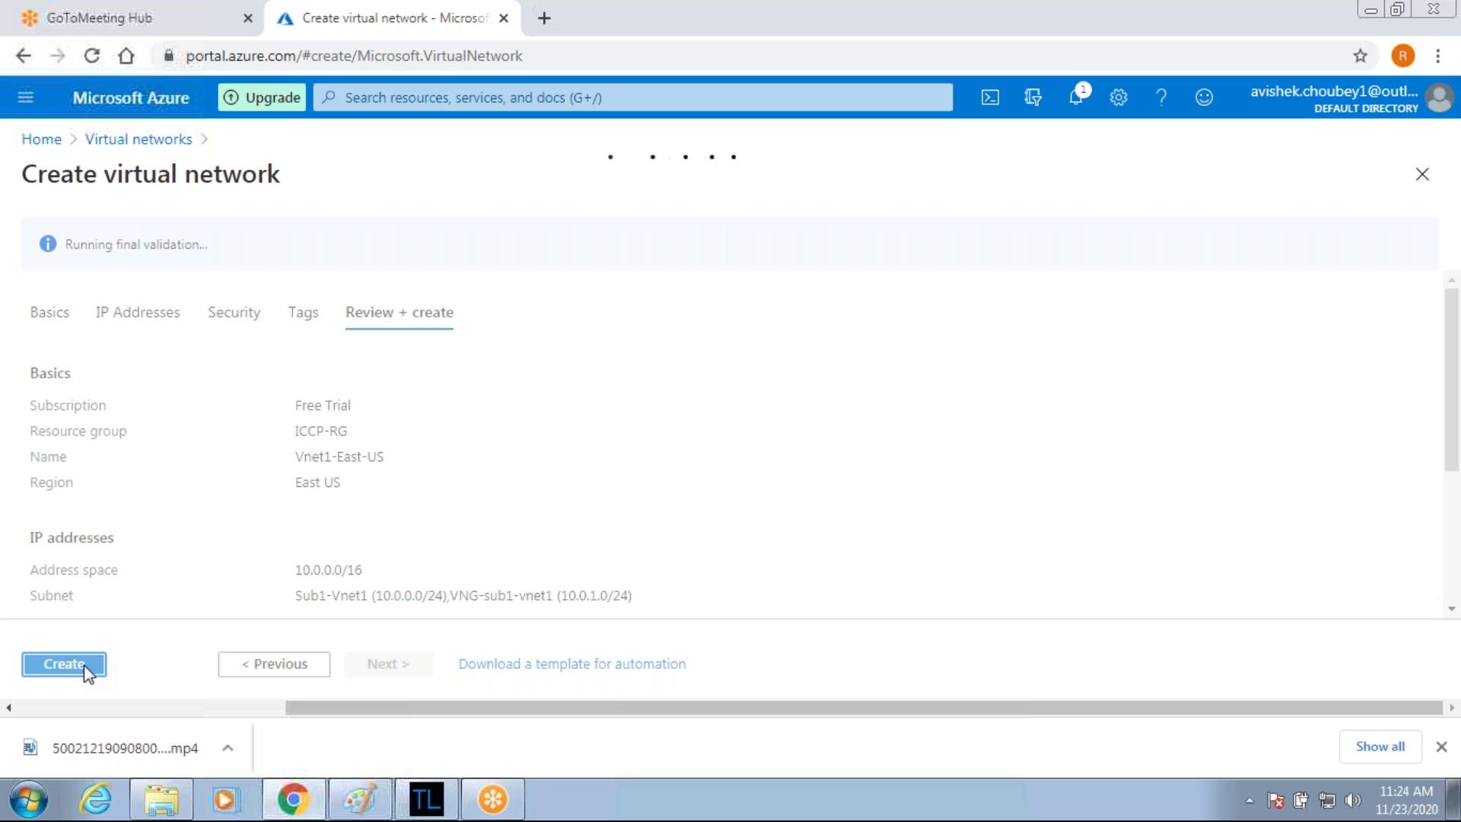
Create Vnet1-East-US, then return Home and open the virtual networks list.
click(88, 669)
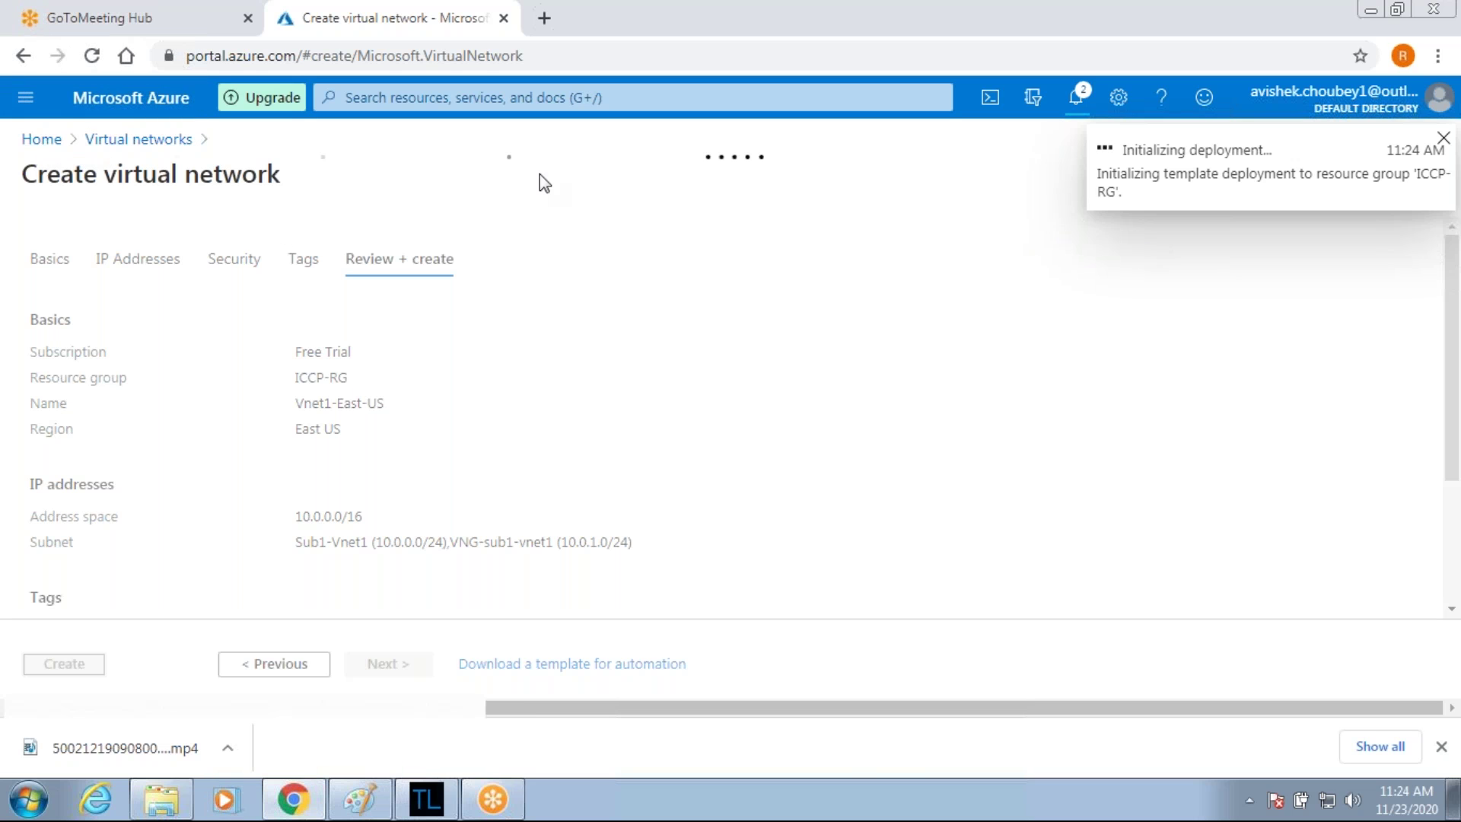
click(30, 143)
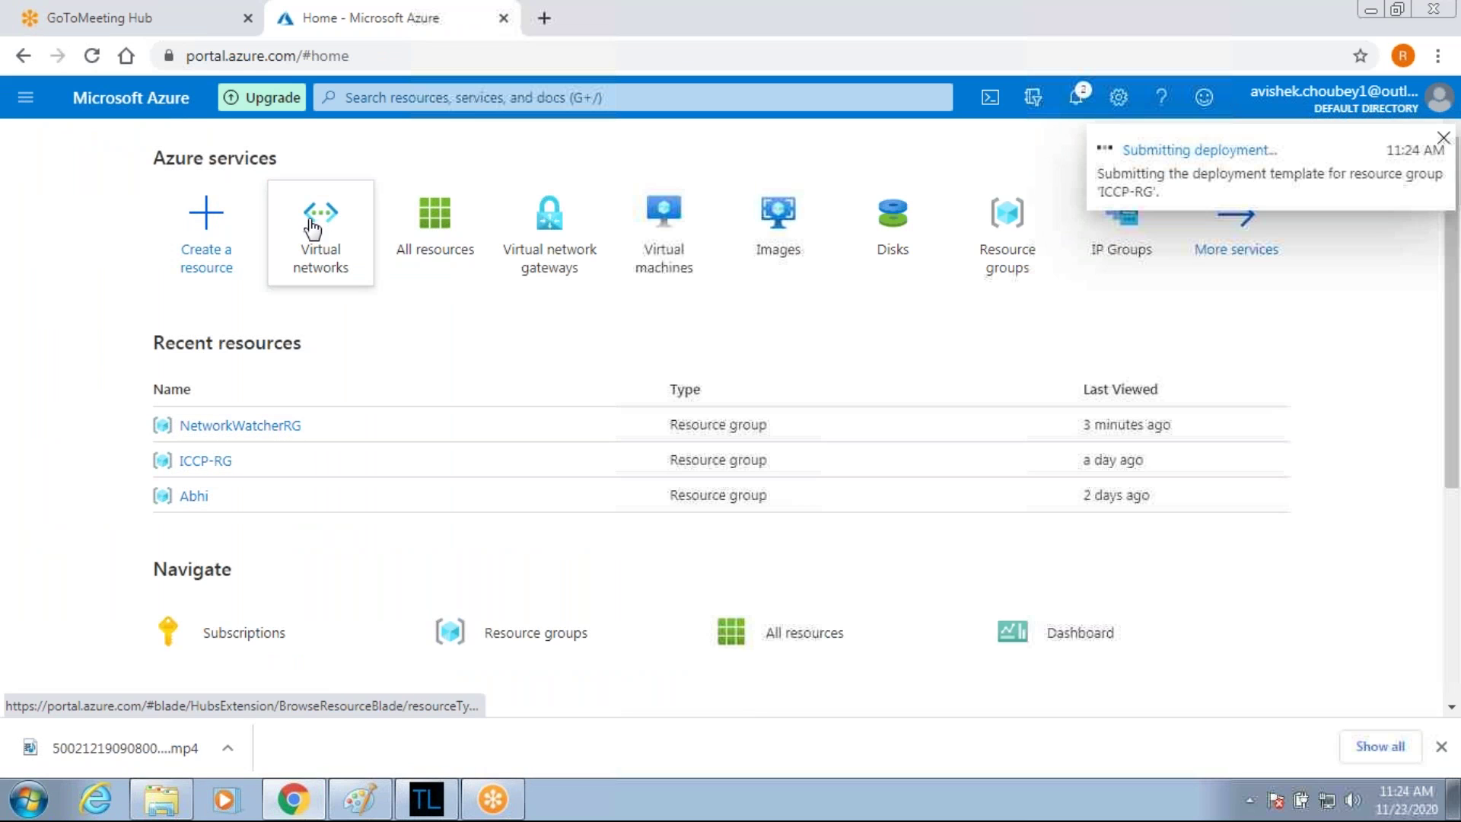
click(312, 227)
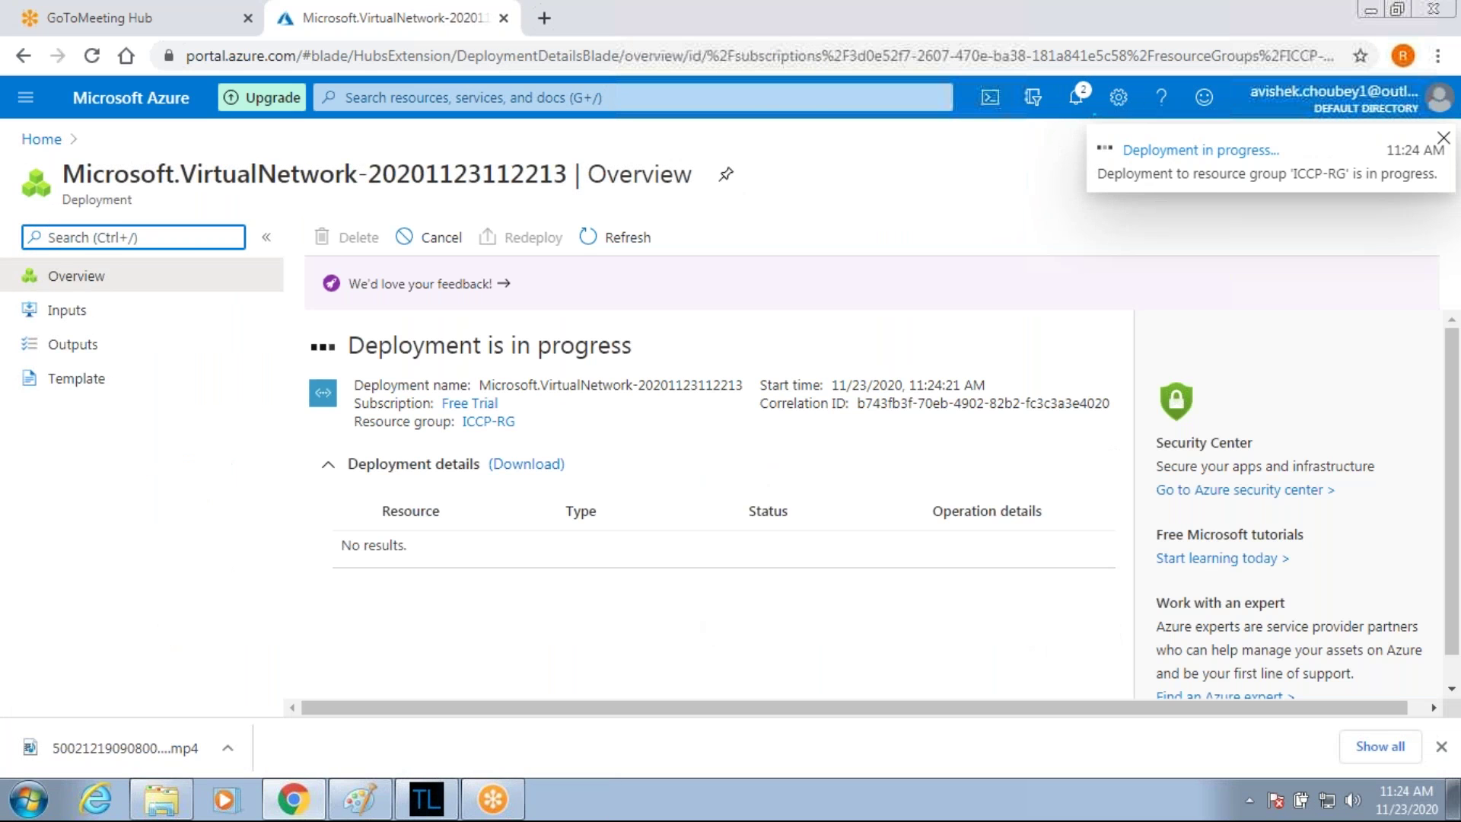
Return Home and start a new virtual network from the Virtual networks list.
click(42, 139)
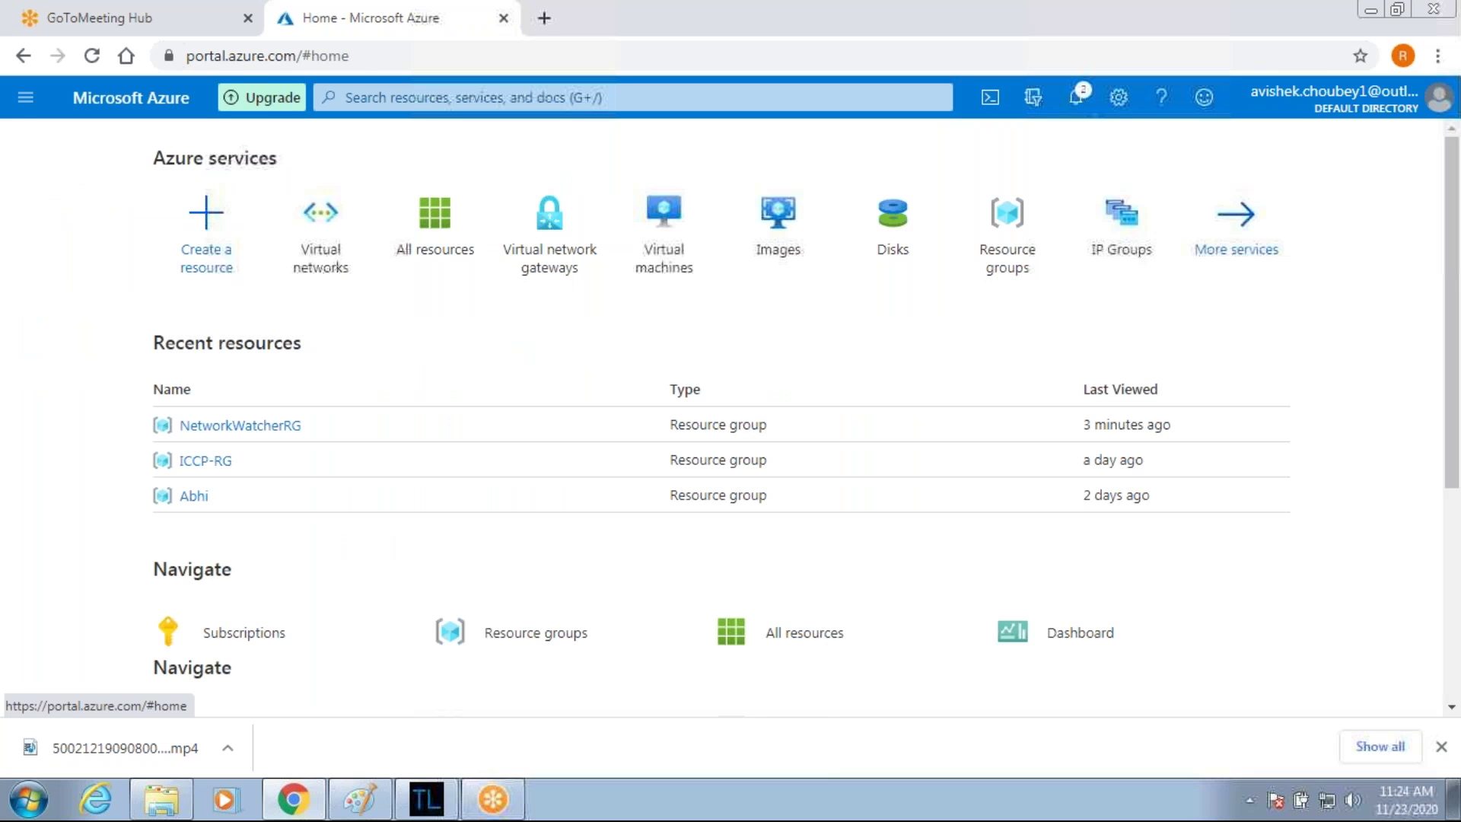
click(25, 97)
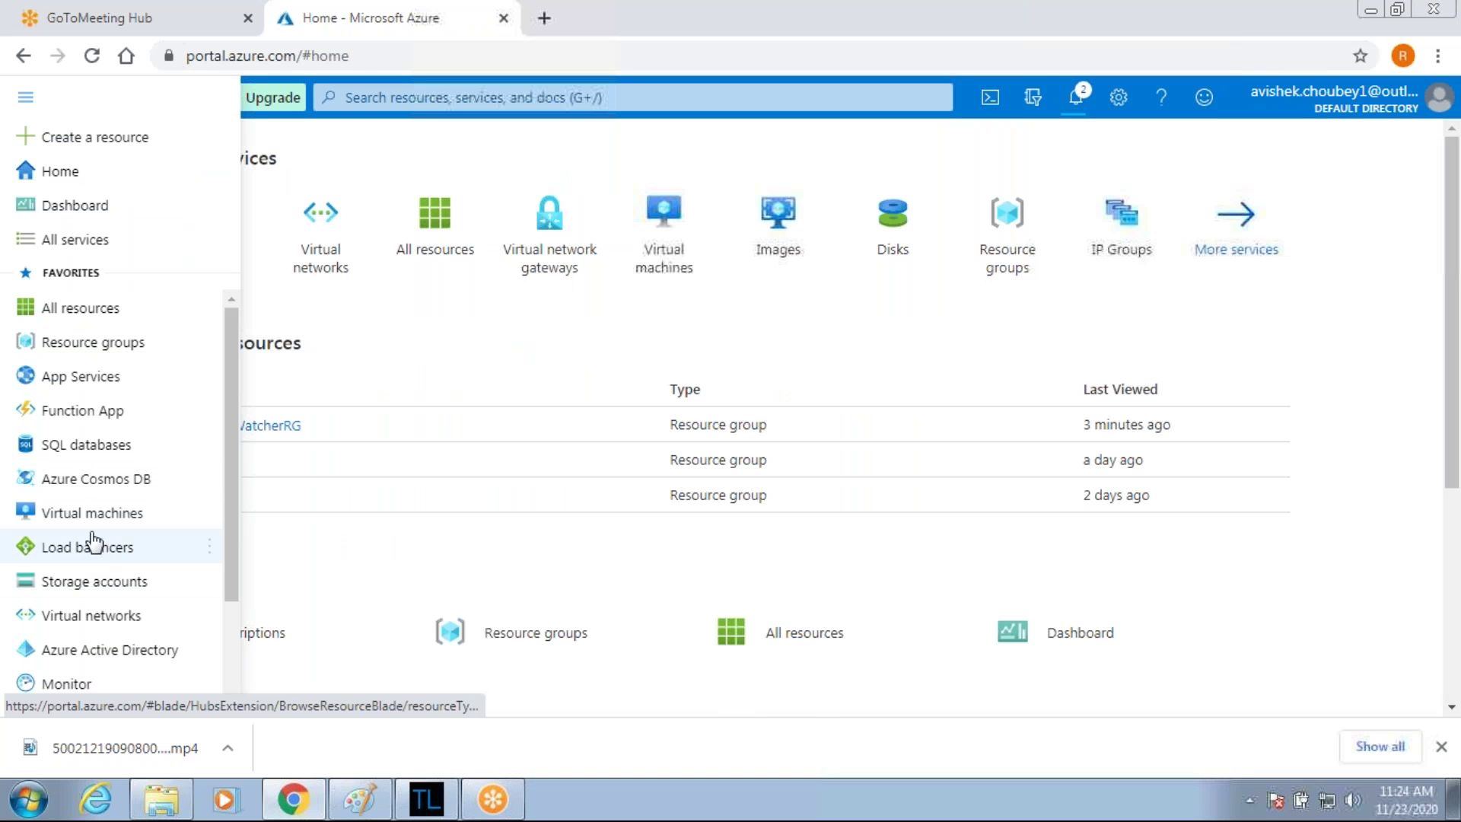
click(91, 617)
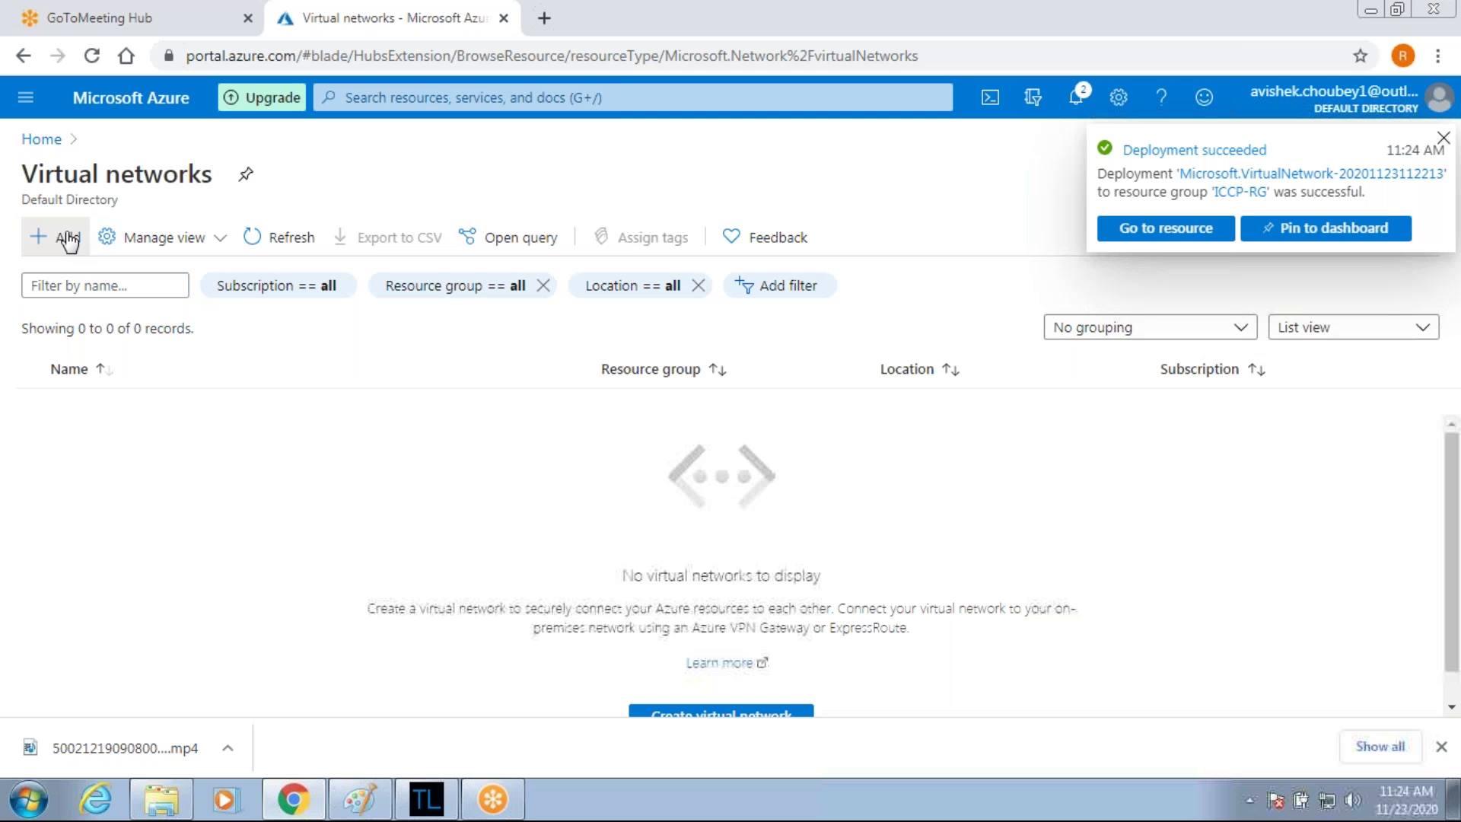
click(55, 236)
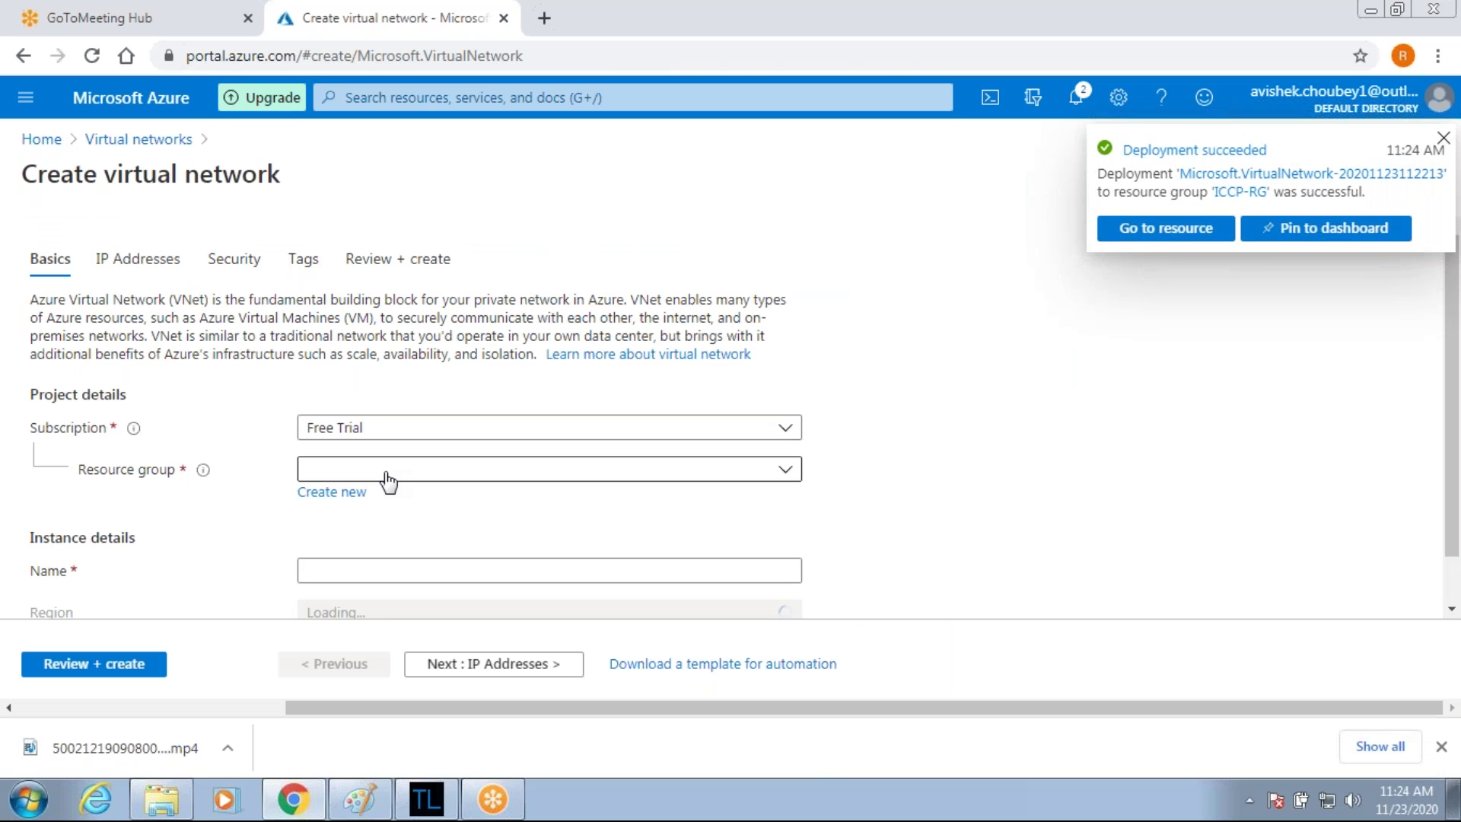
Put it in ICCP-RG, name it Vnet2-West-US2, and set region to (US) West US 2.
click(385, 472)
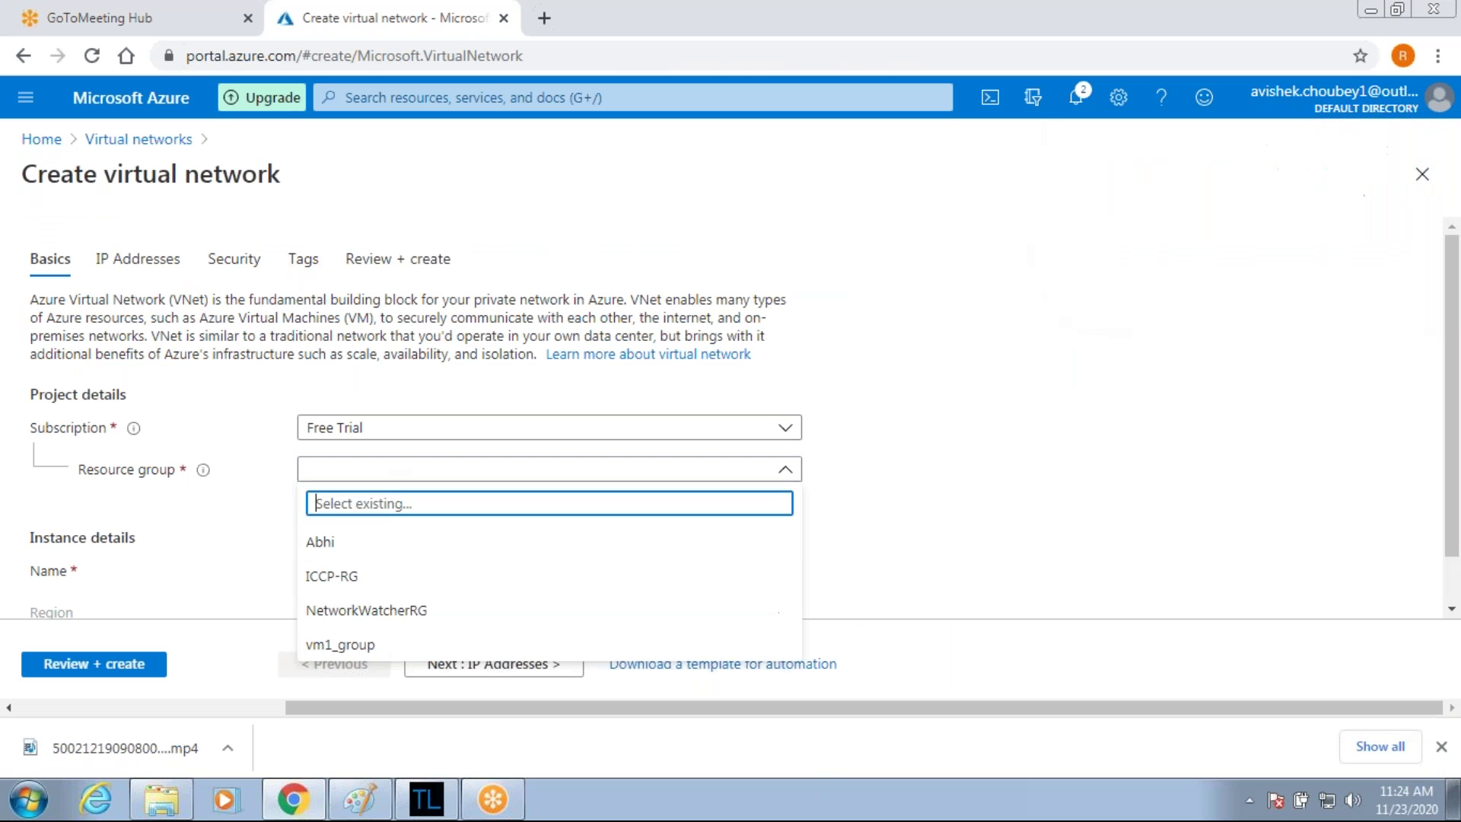
click(324, 576)
scroll(324, 586, down, 1)
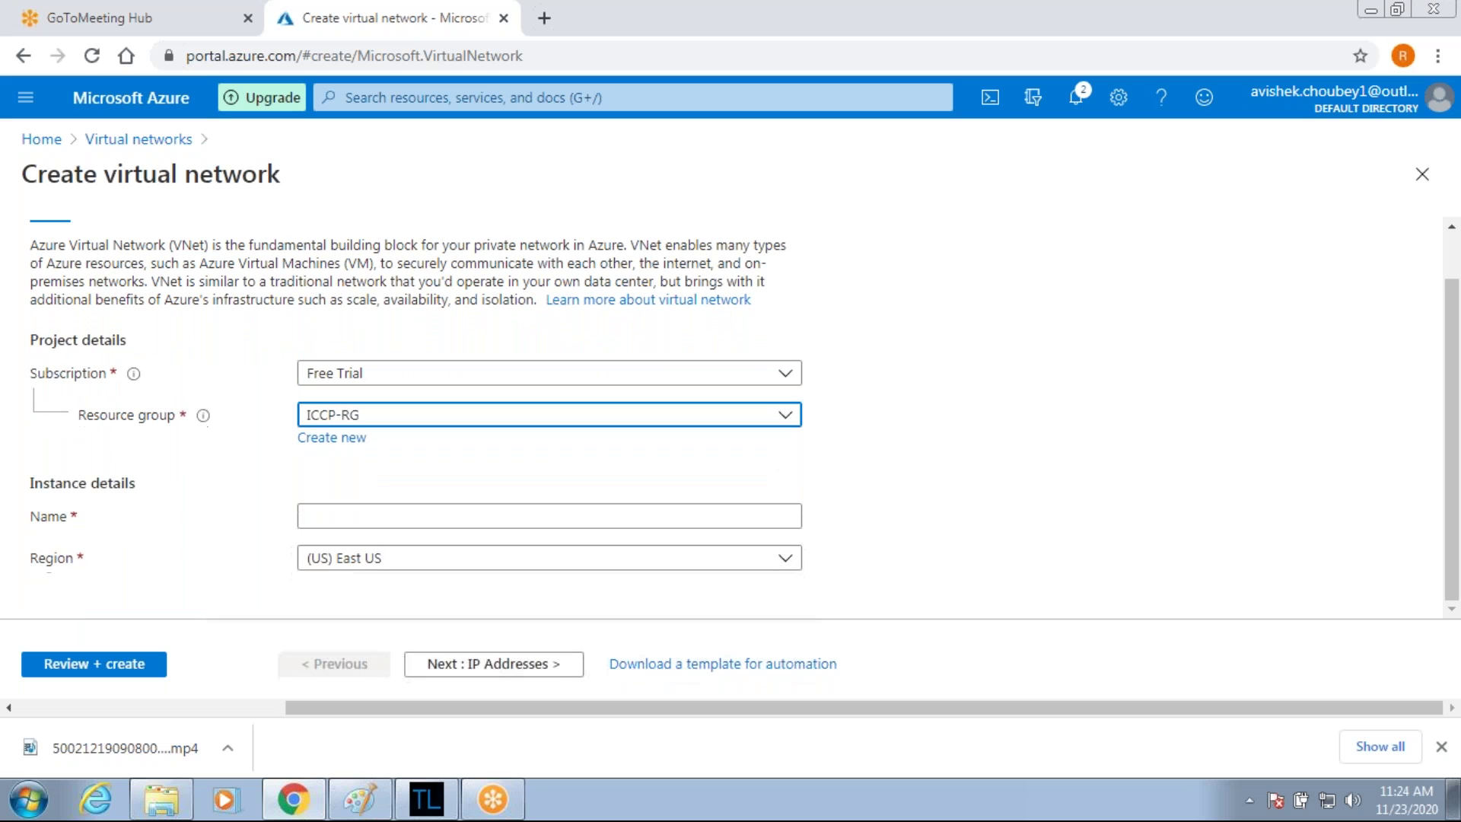
click(391, 517)
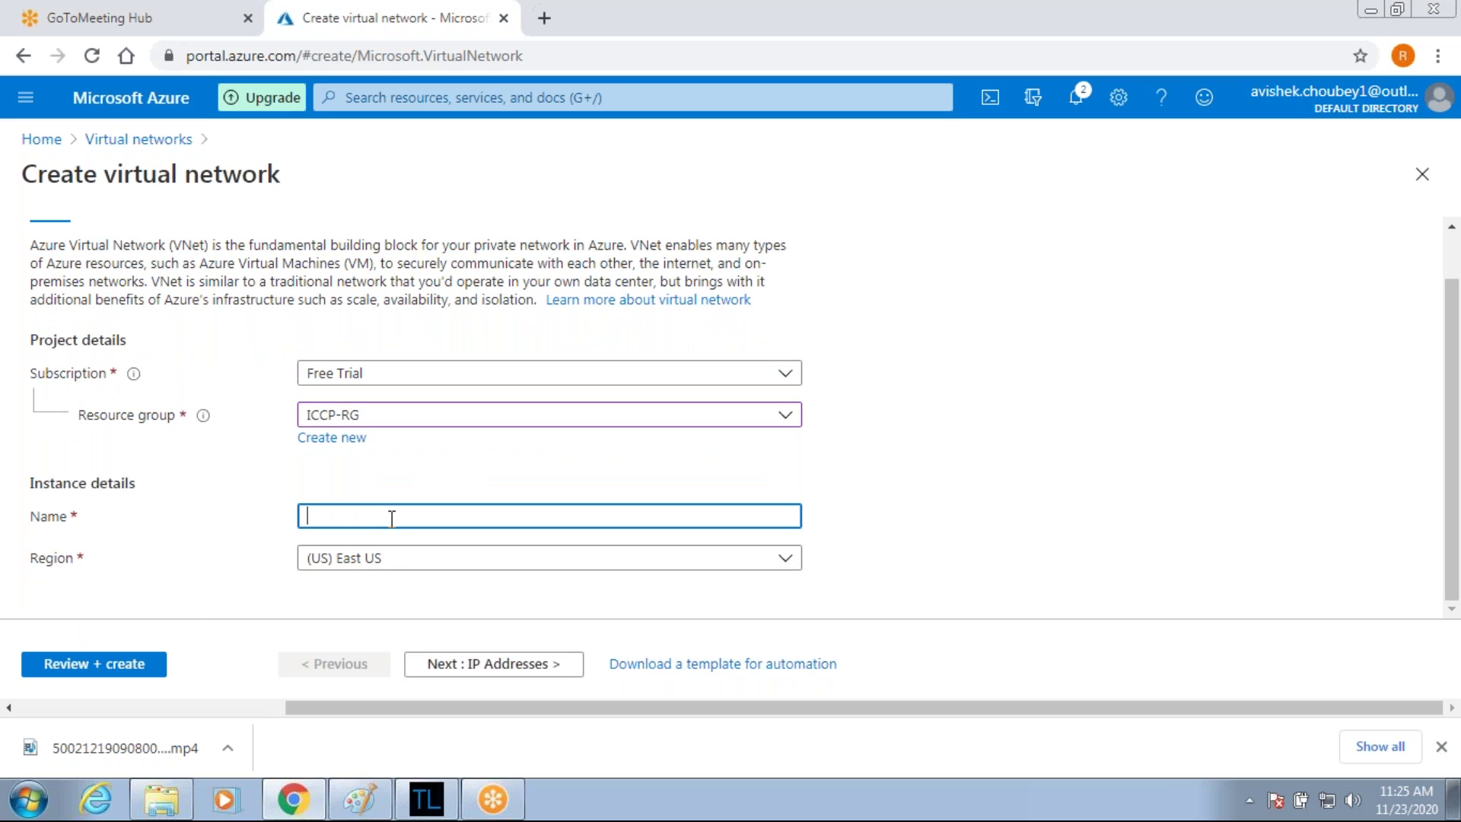
text(Vnet2-W)
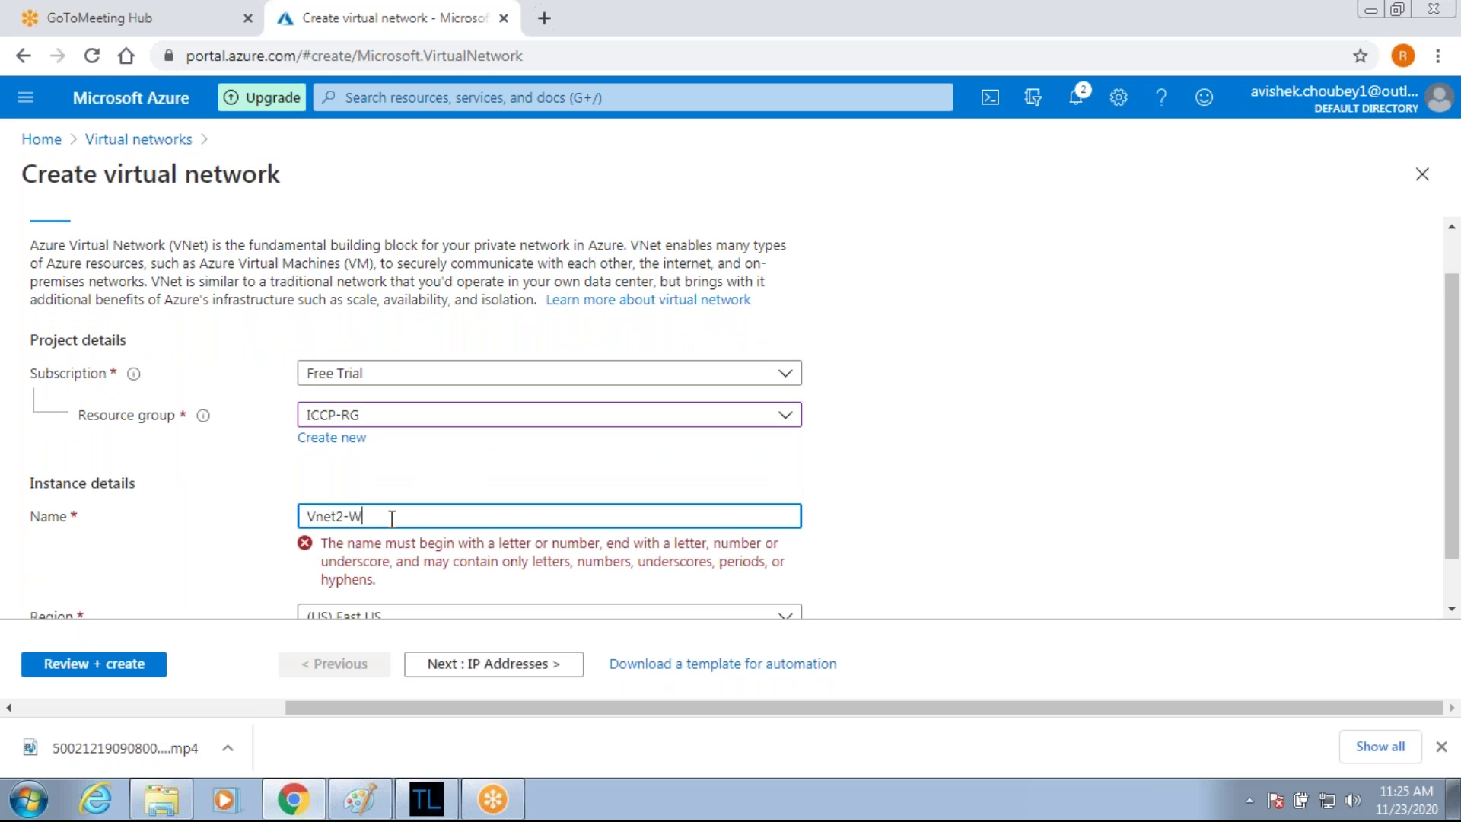
text(estUS)
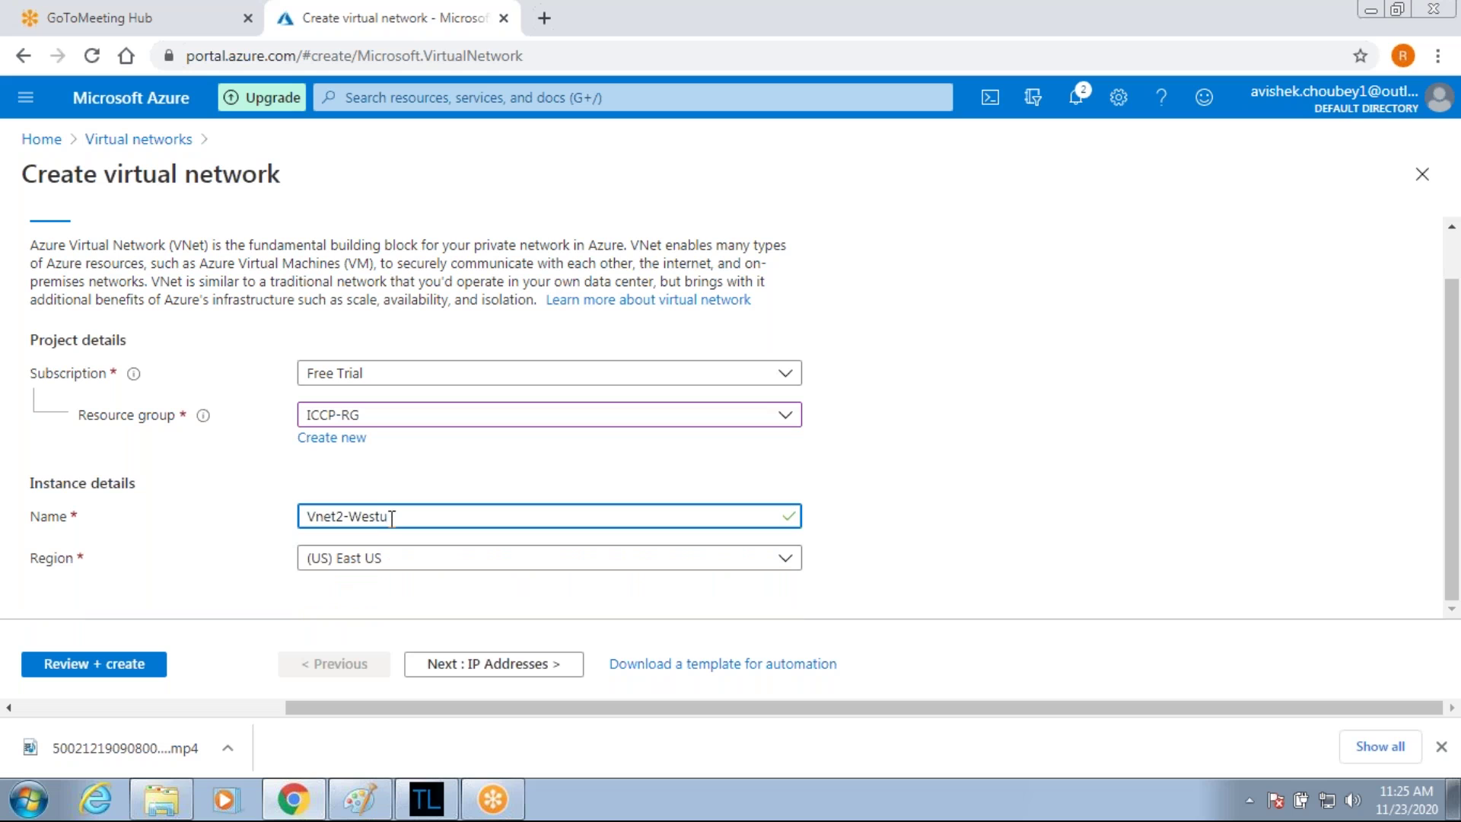
text(-US2)
click(408, 567)
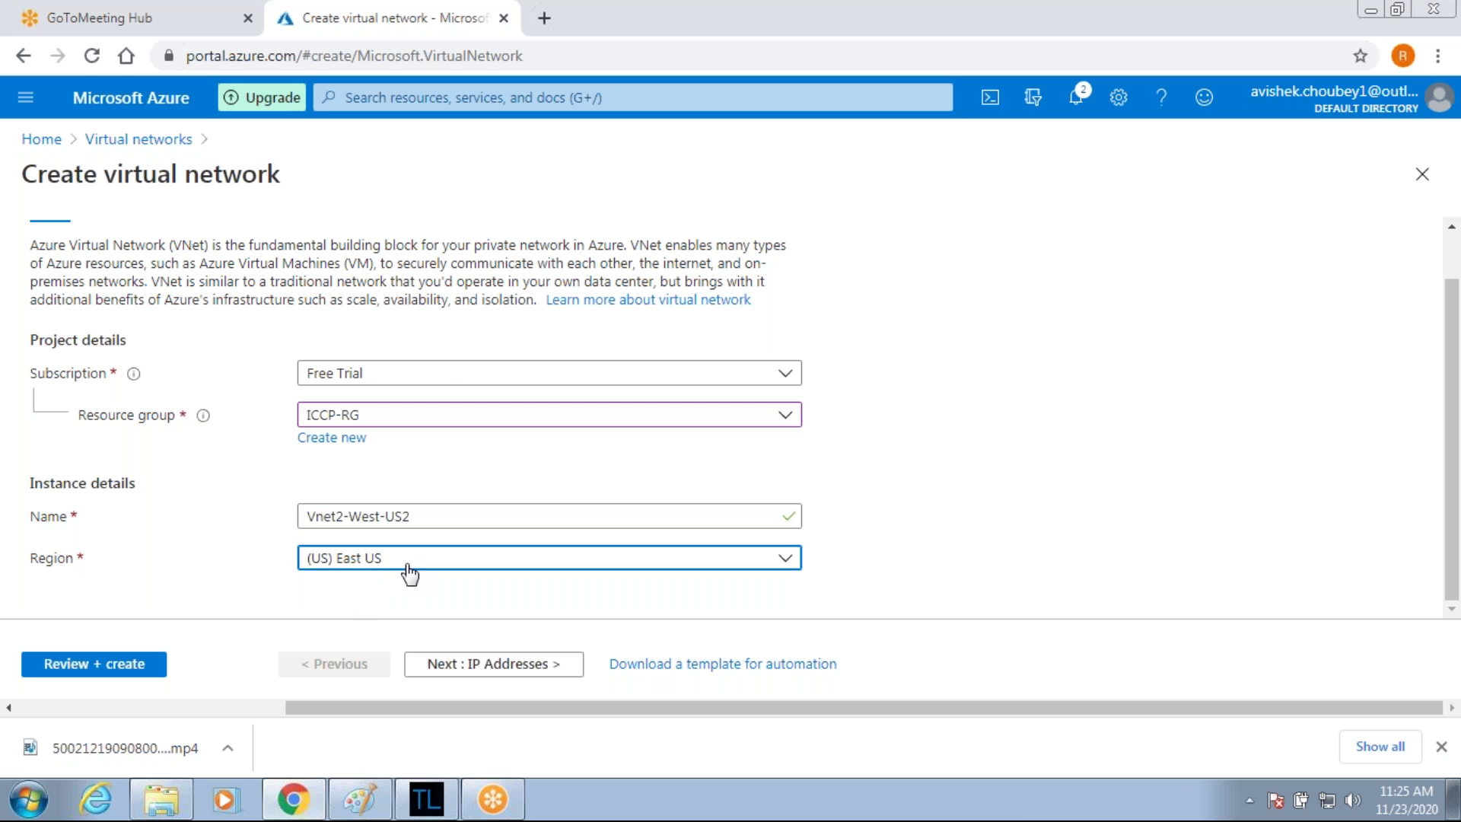
click(409, 567)
click(368, 308)
Replace the default 10.1.0.0/16 address space with 172.168.0.0/16.
click(481, 666)
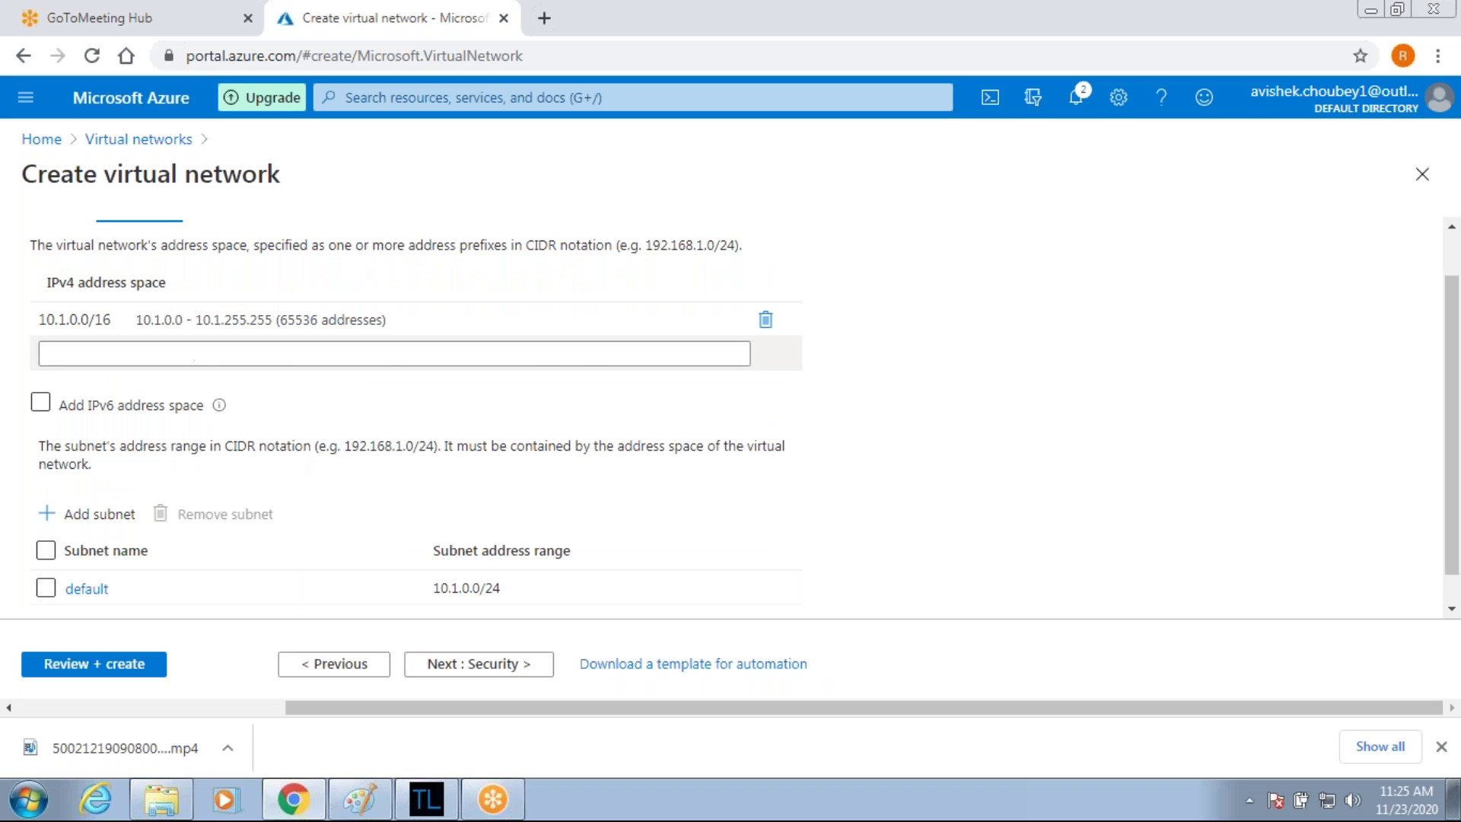
click(766, 320)
click(202, 323)
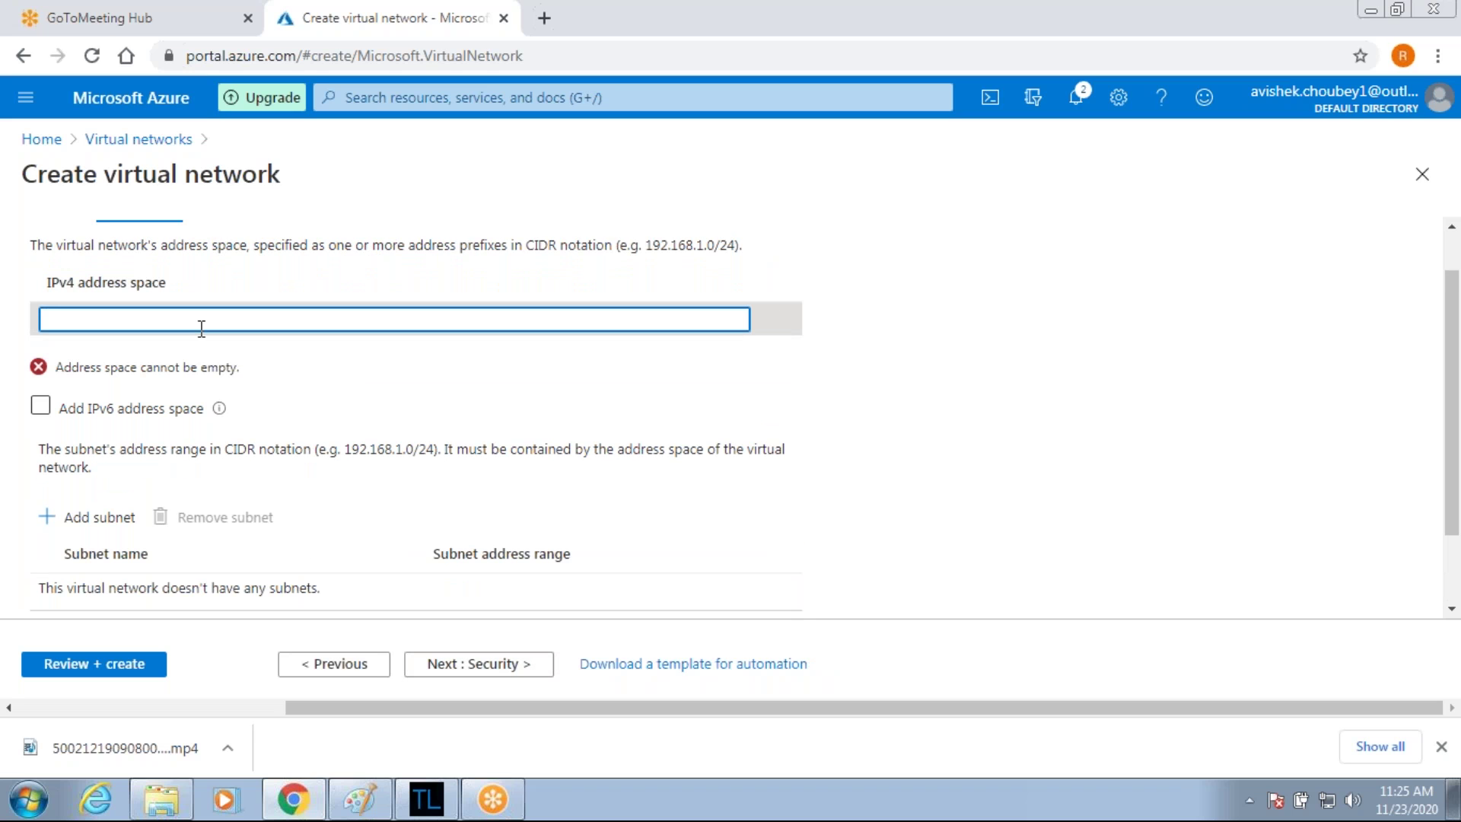
text(172)
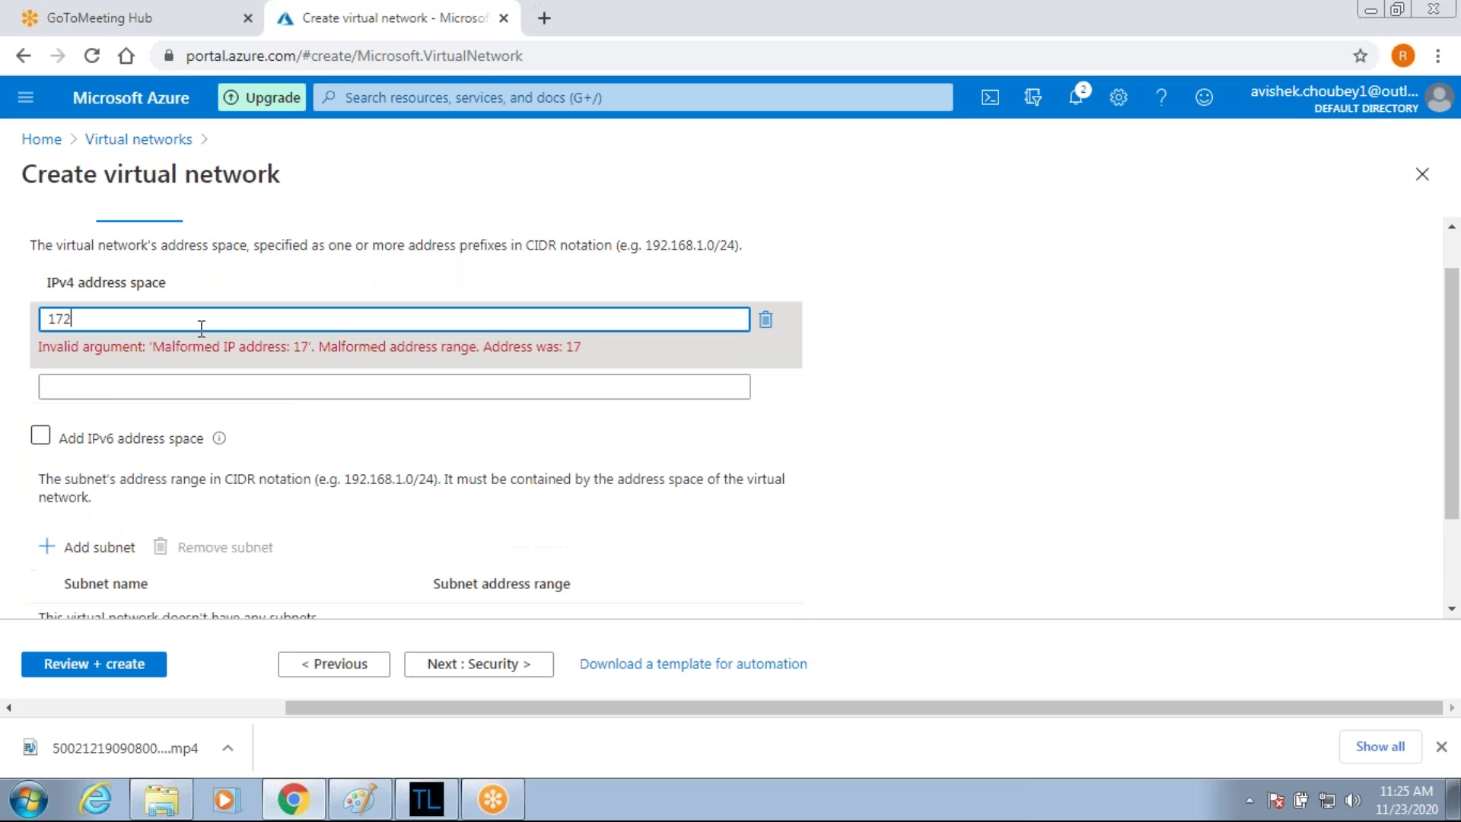
text(.168.0.0)
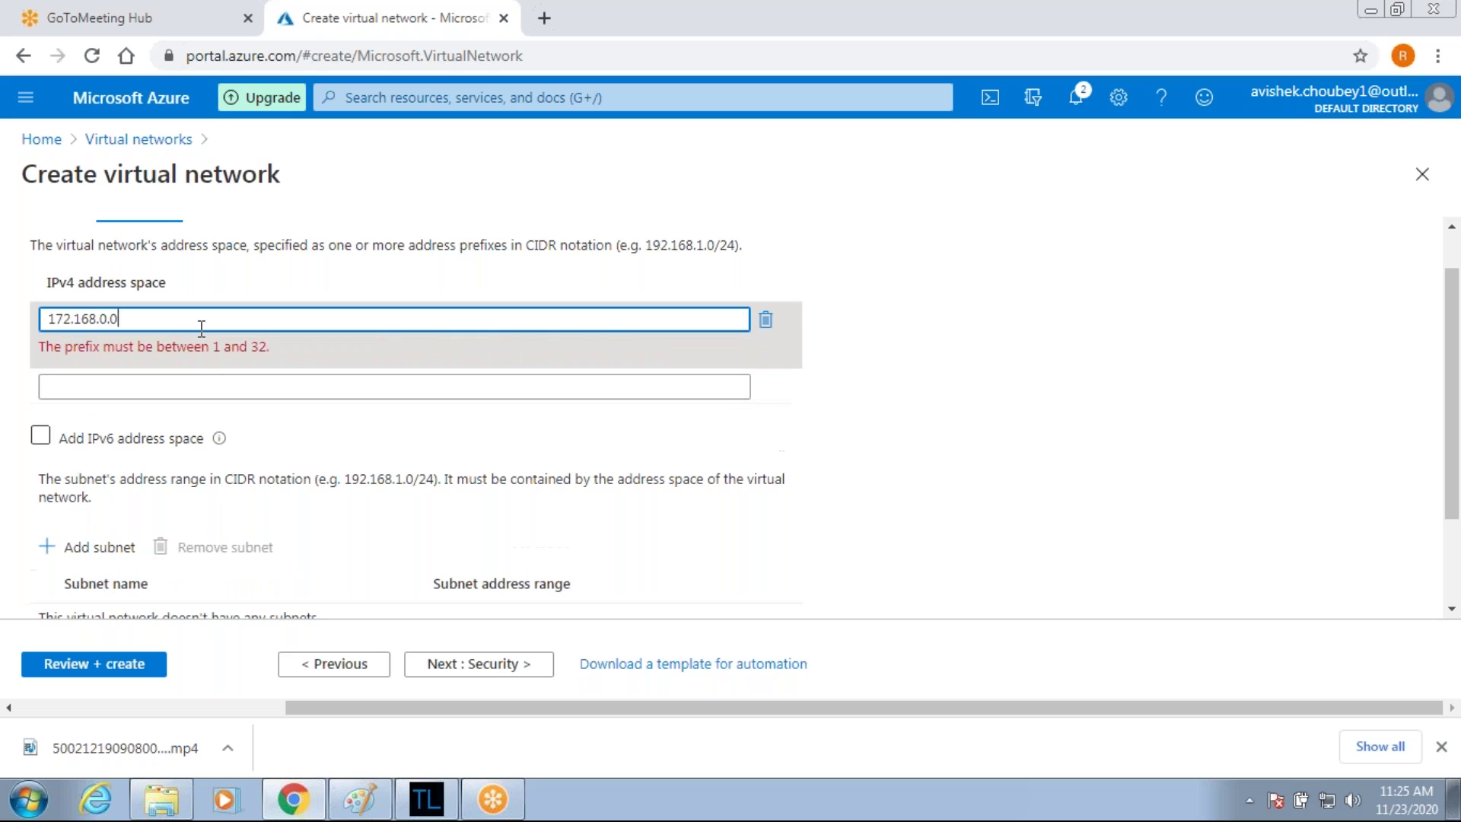
text(/16)
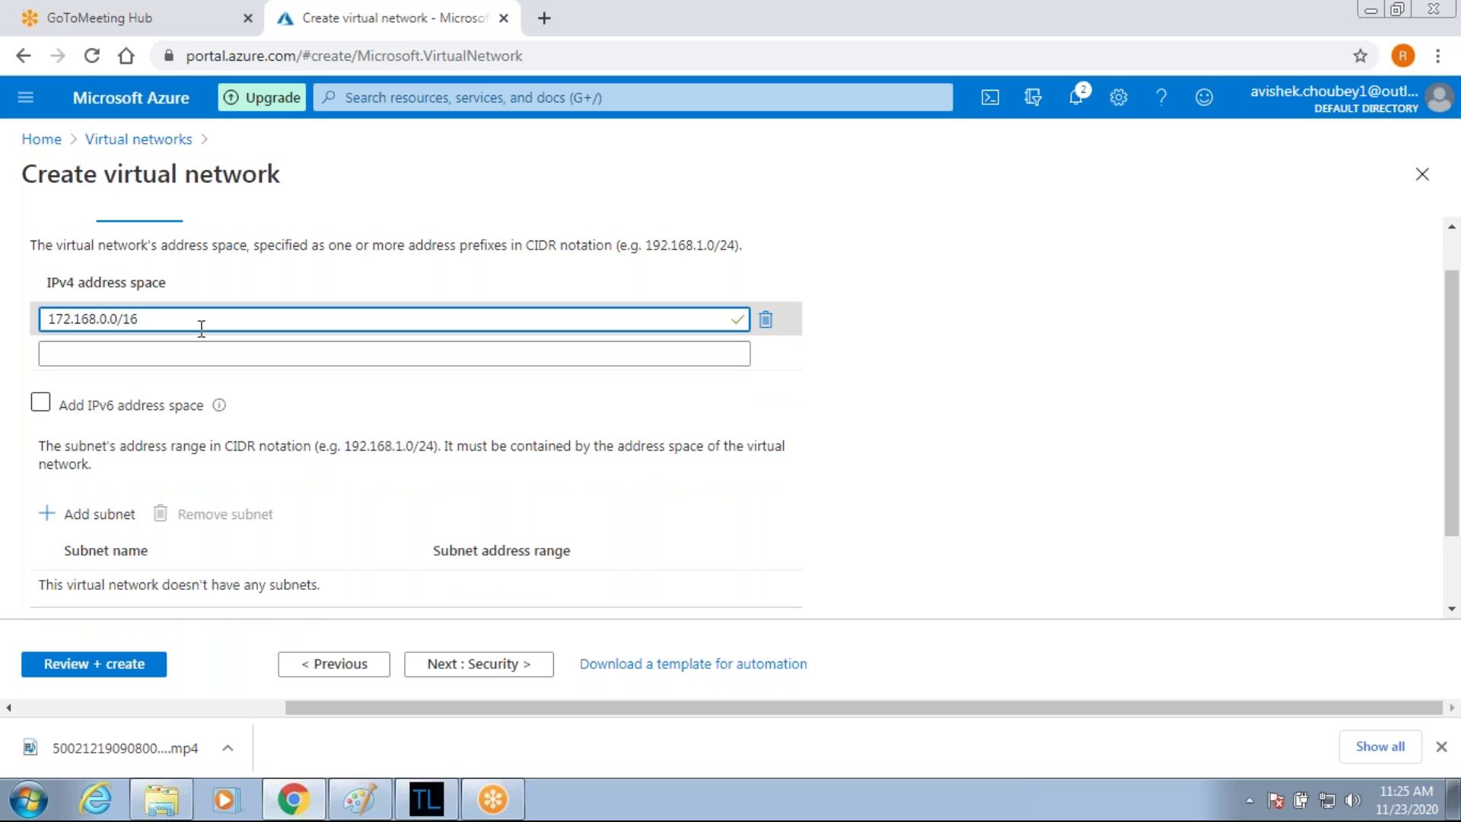
click(90, 553)
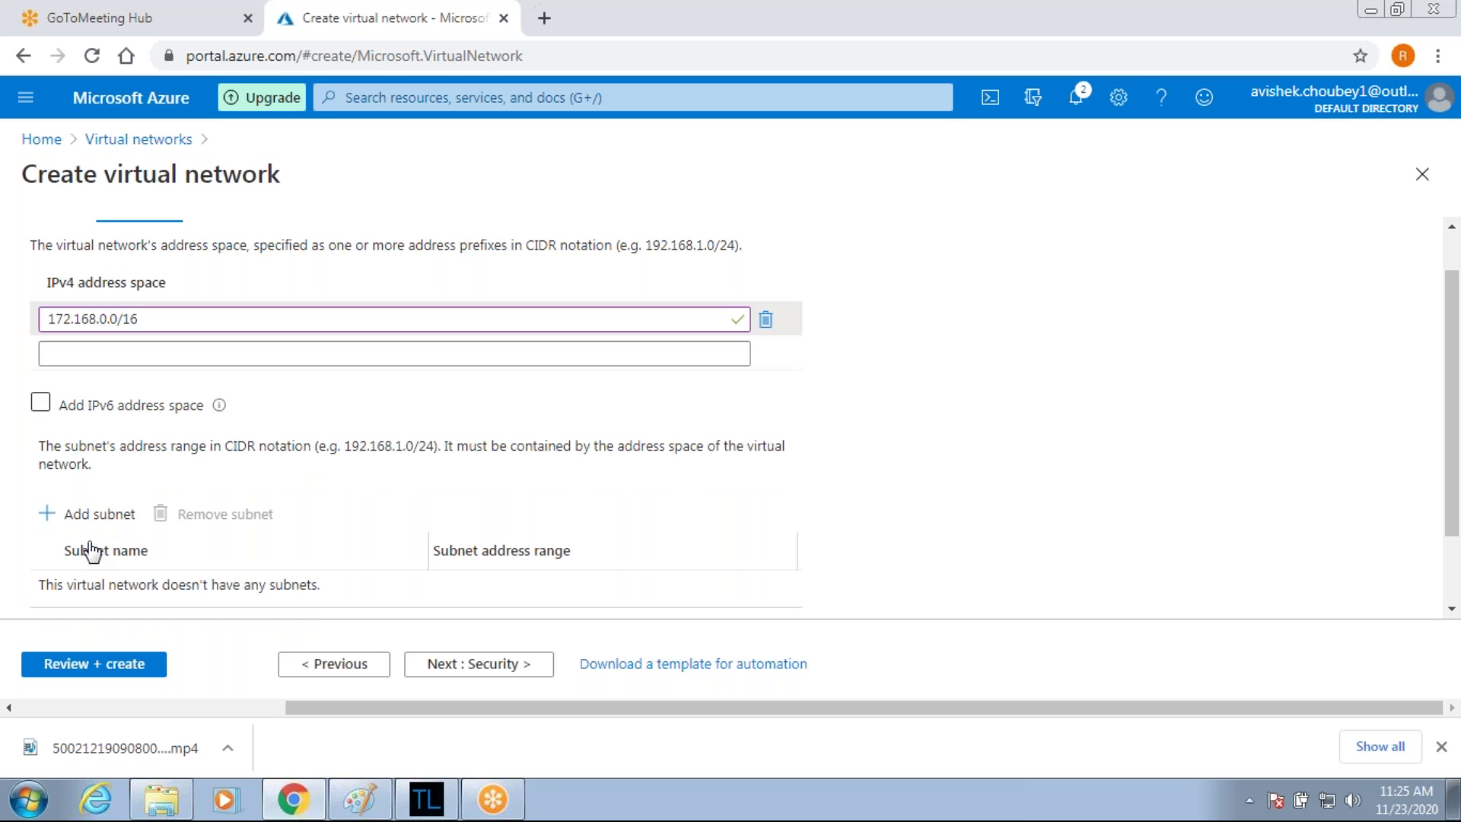
Add subnet sub2-vnet2 with address range 172.168.0.0/24.
click(95, 517)
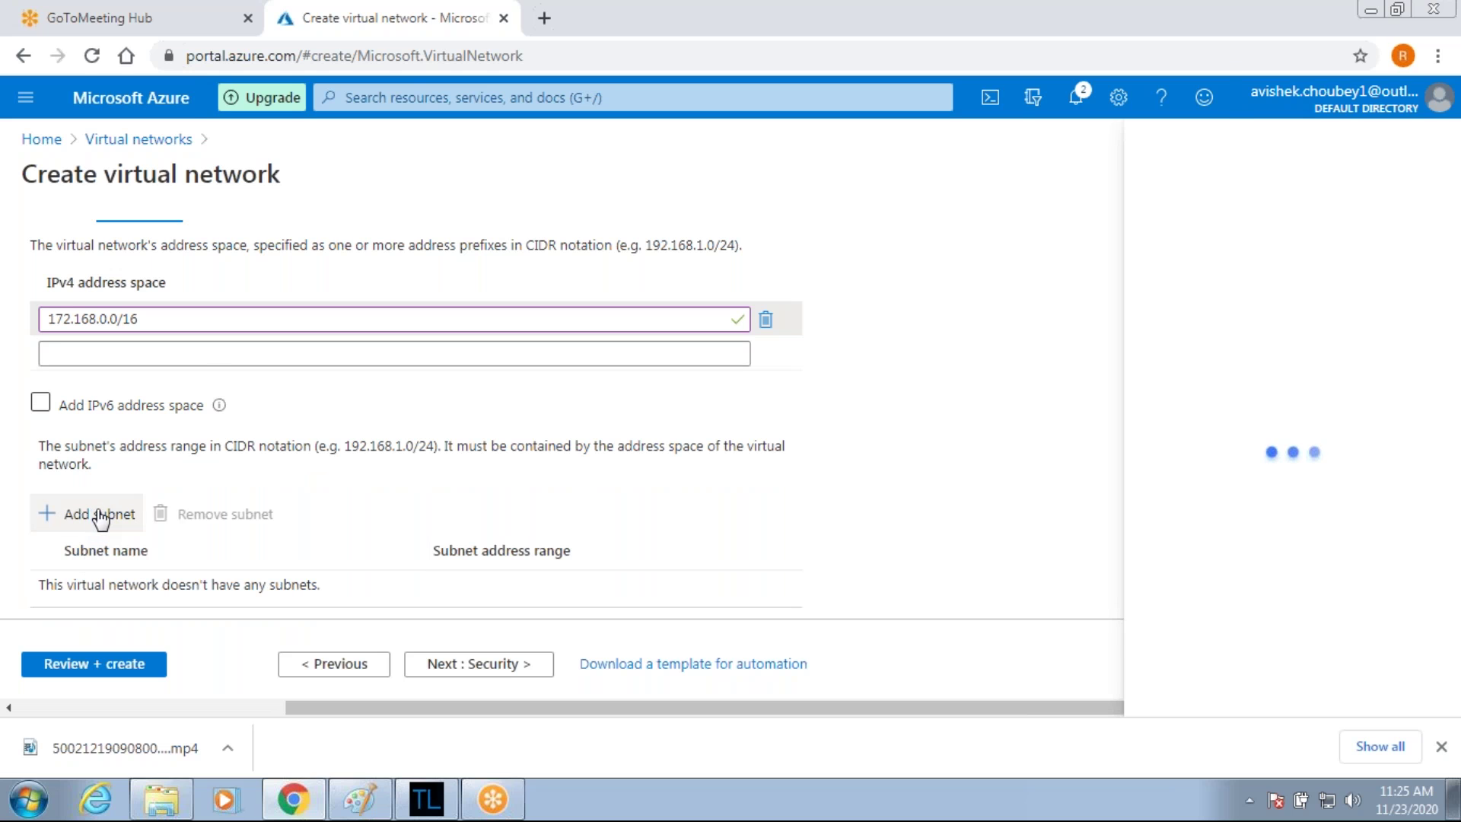
text(sub2)
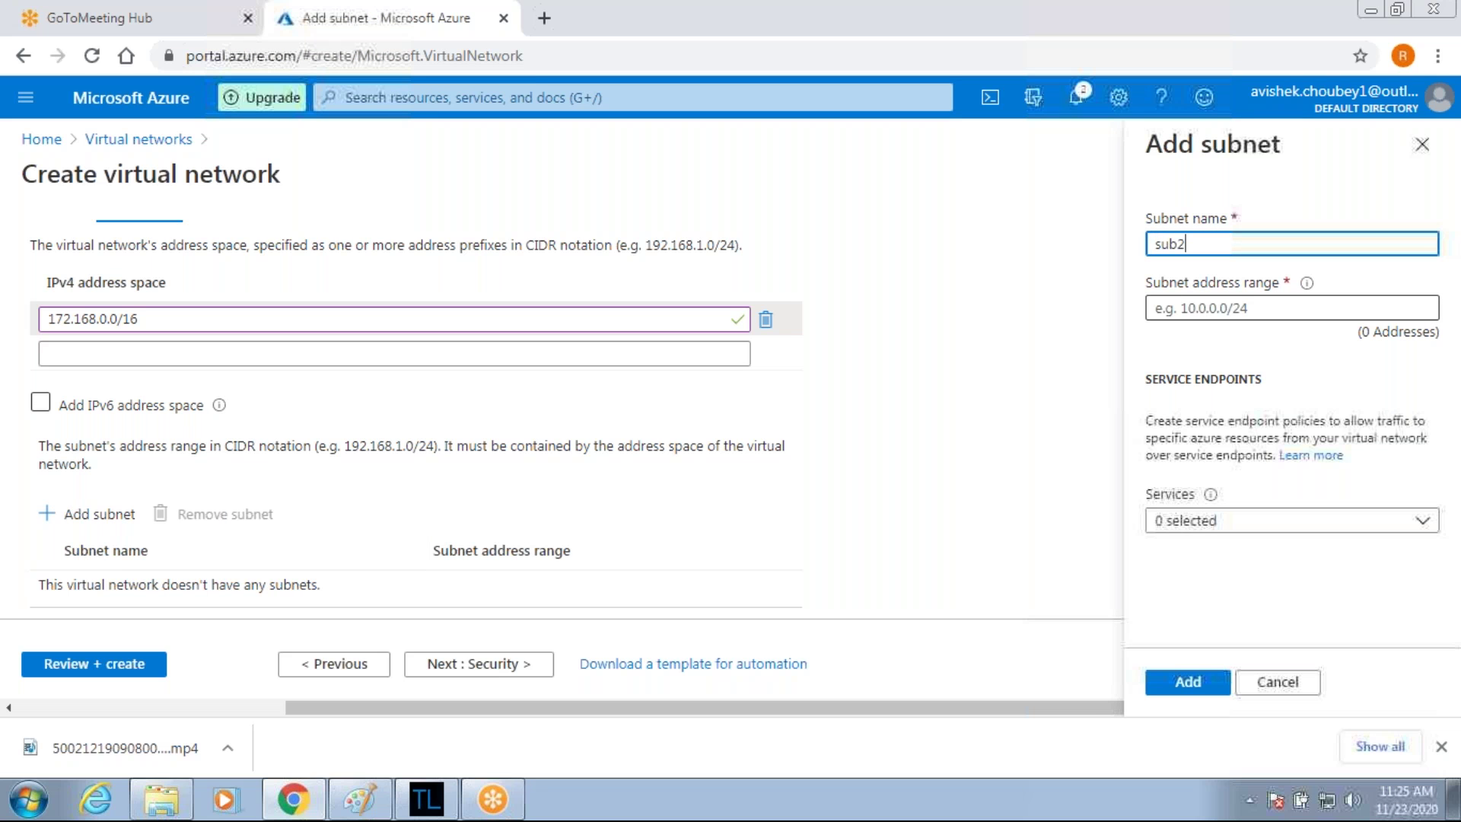
text(-vnet2)
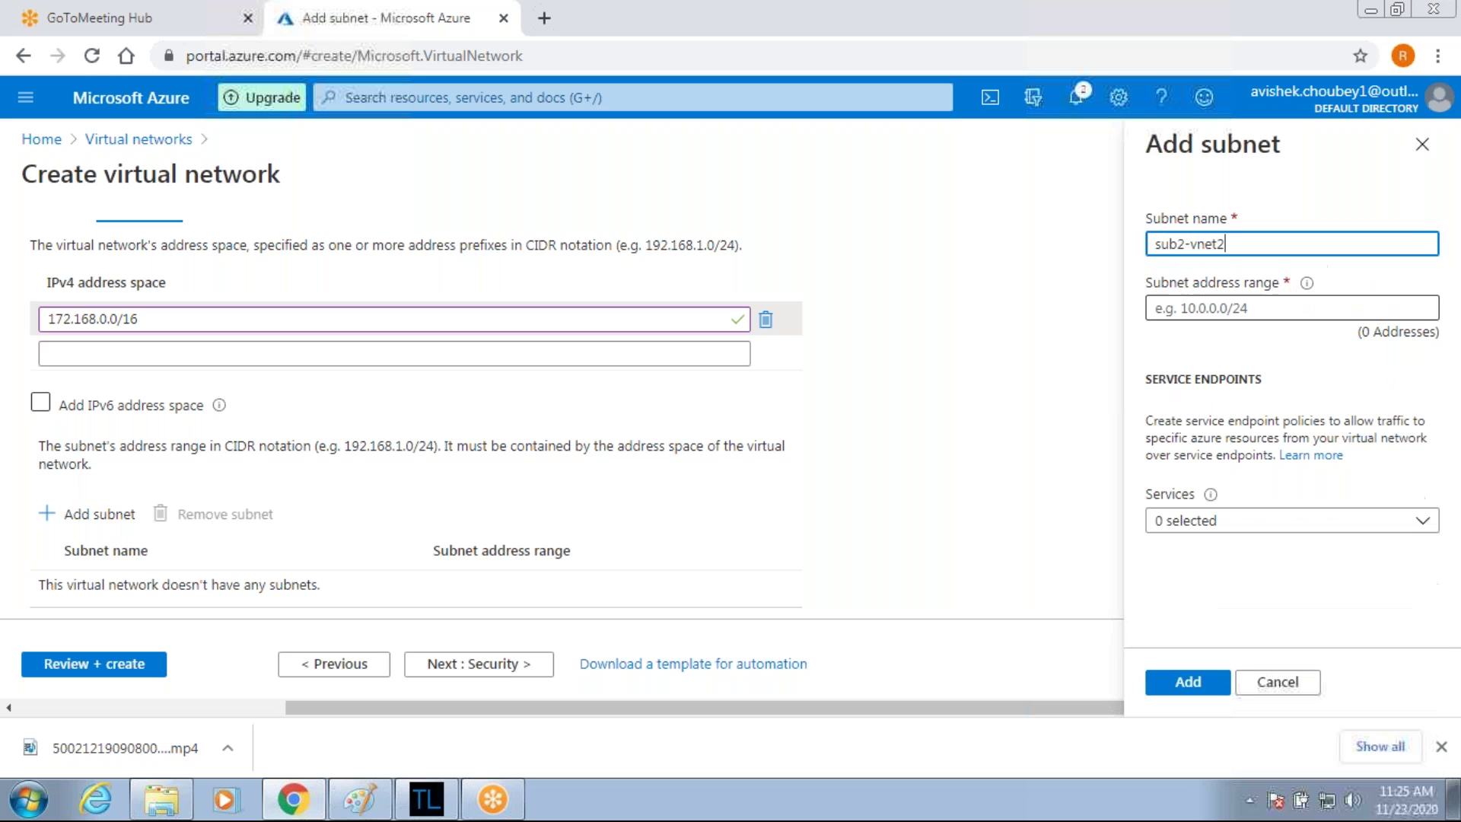
click(1232, 307)
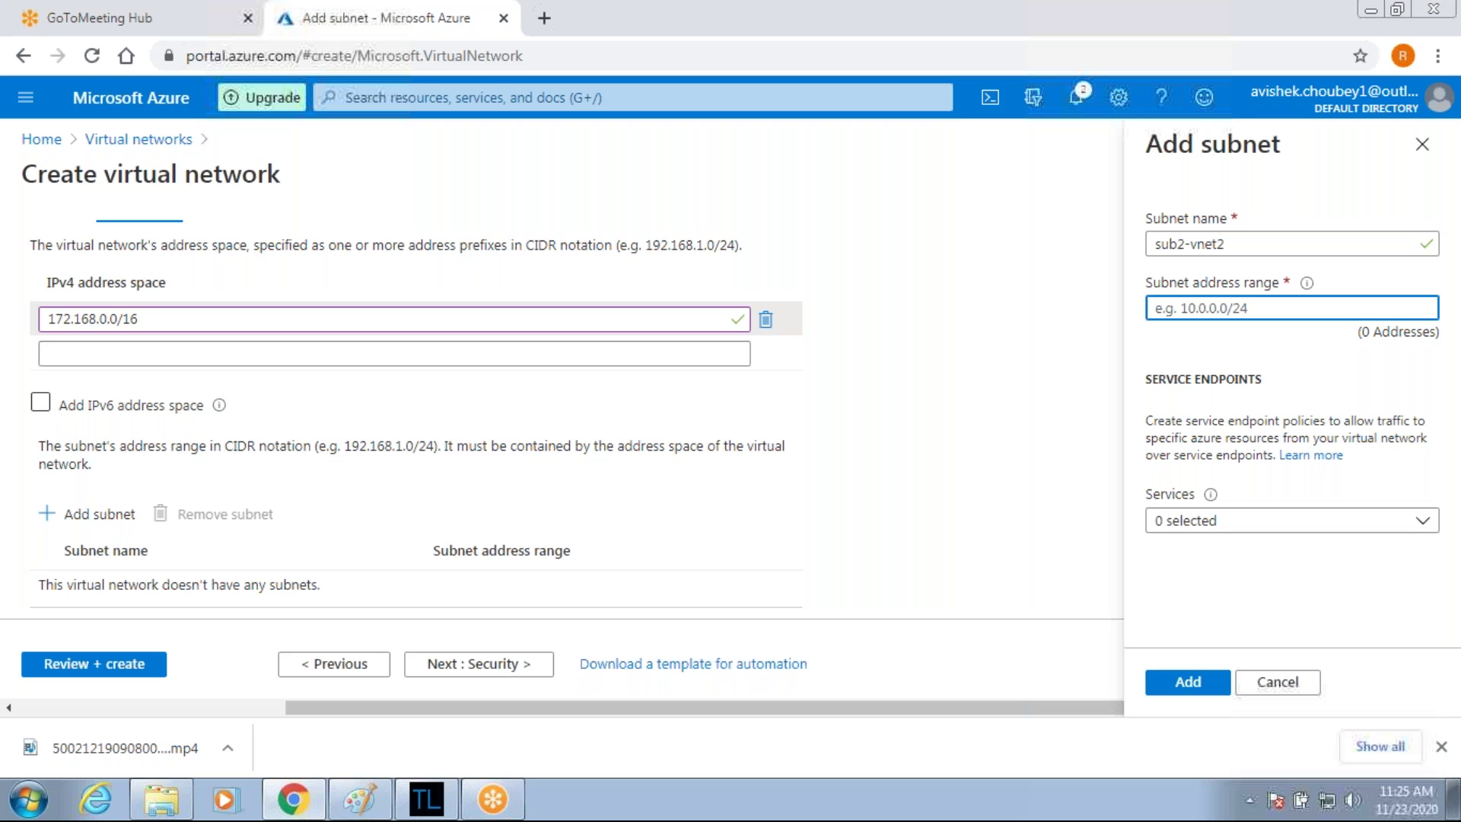
text(172.)
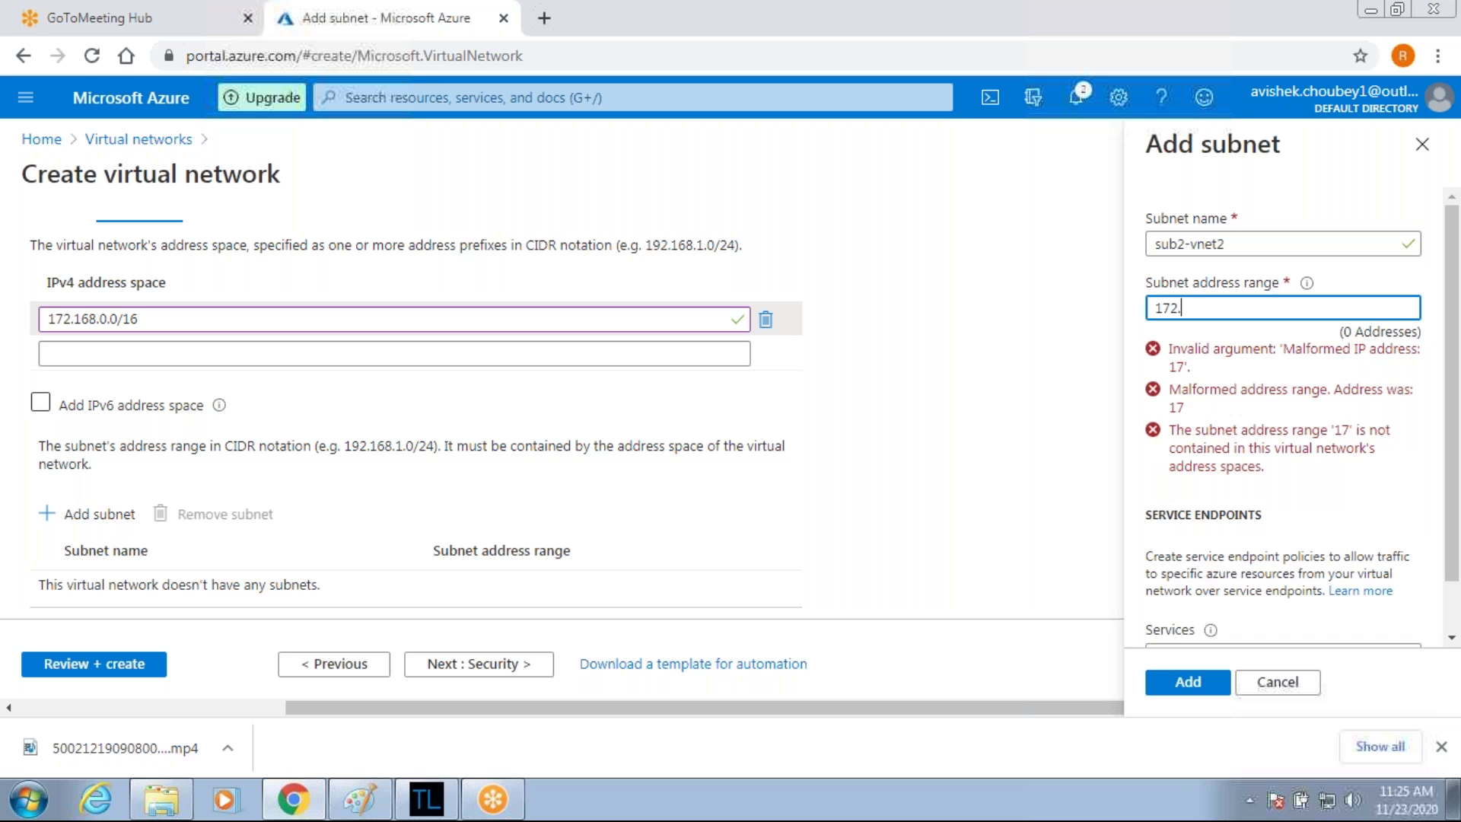
text(168.0.0/24)
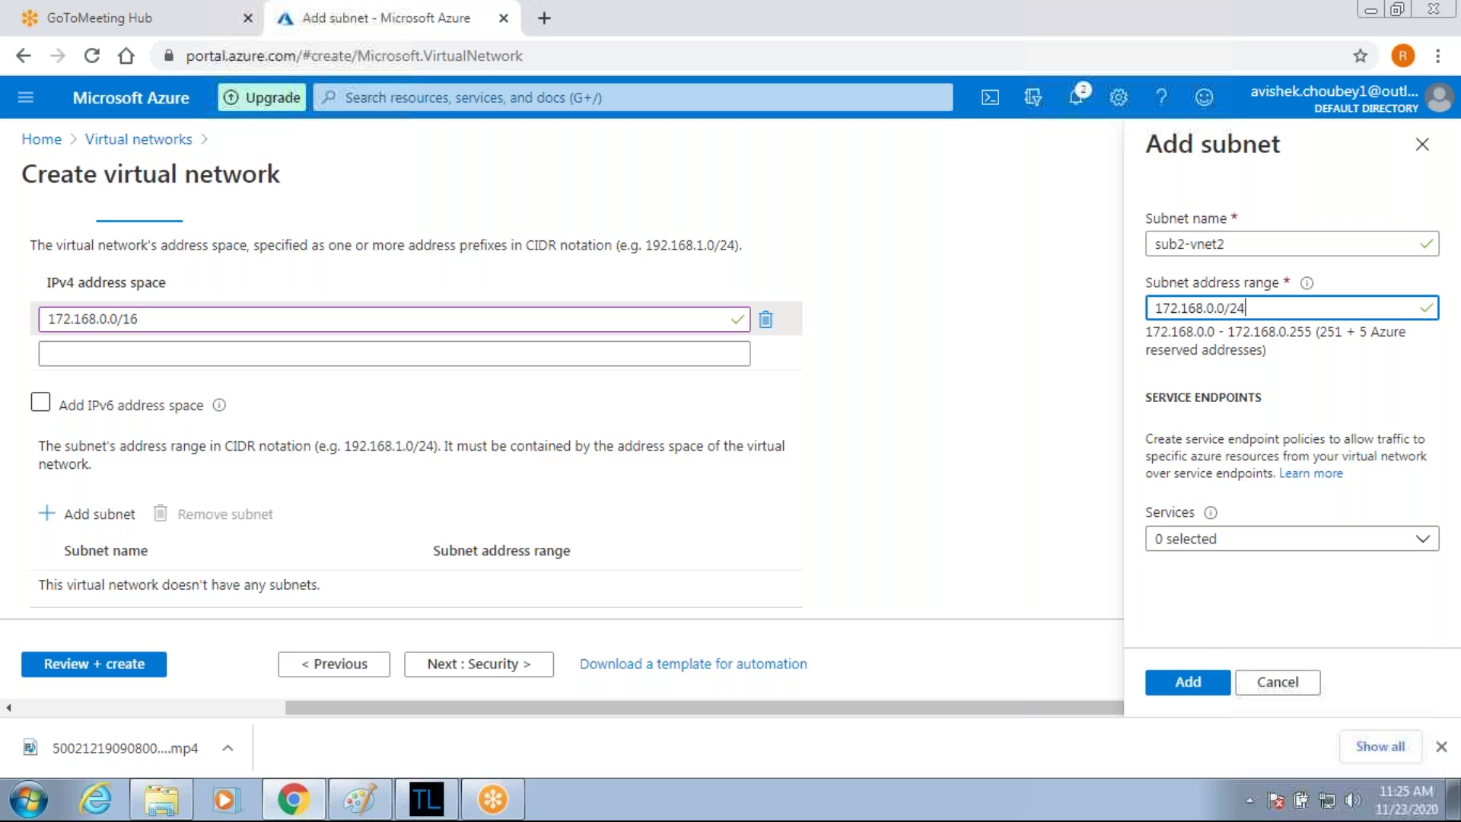
click(1188, 682)
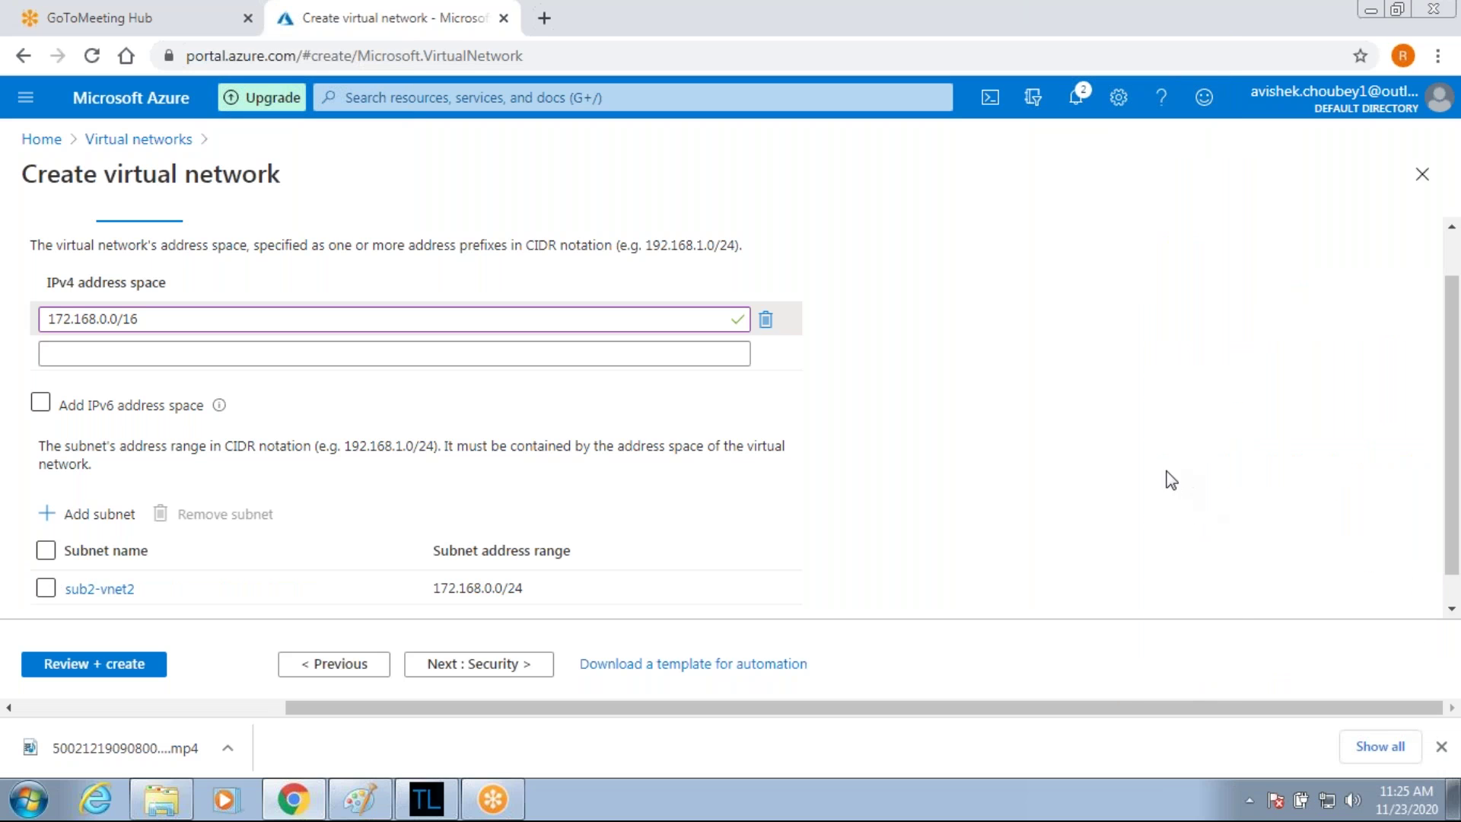
Add subnet Vmg-vnet2-sub (172.168.1.0/24) to Vnet2-West-US2 alongside sub2-vnet2.
click(94, 518)
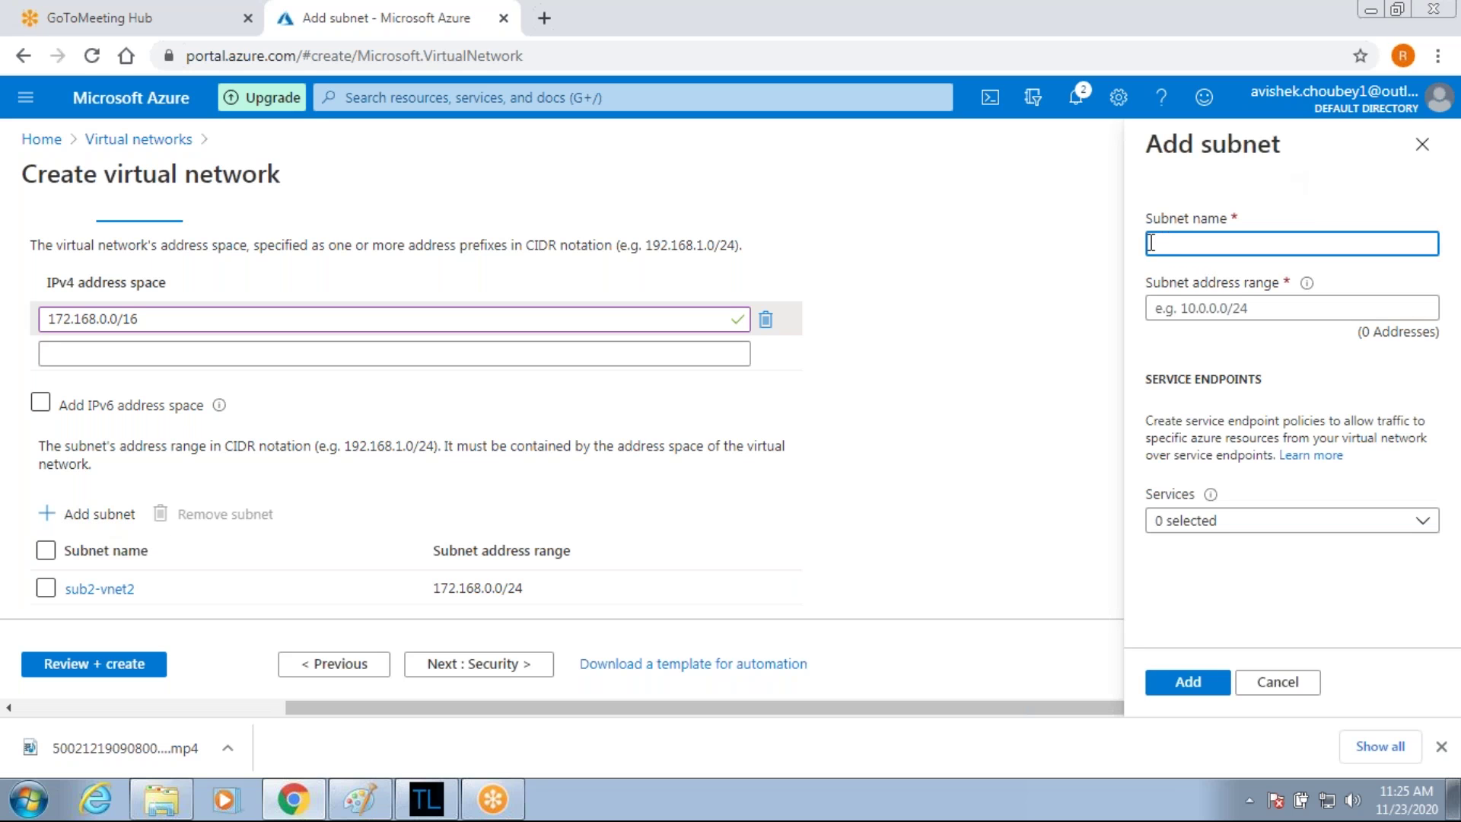
text(172.168.1.0/24)
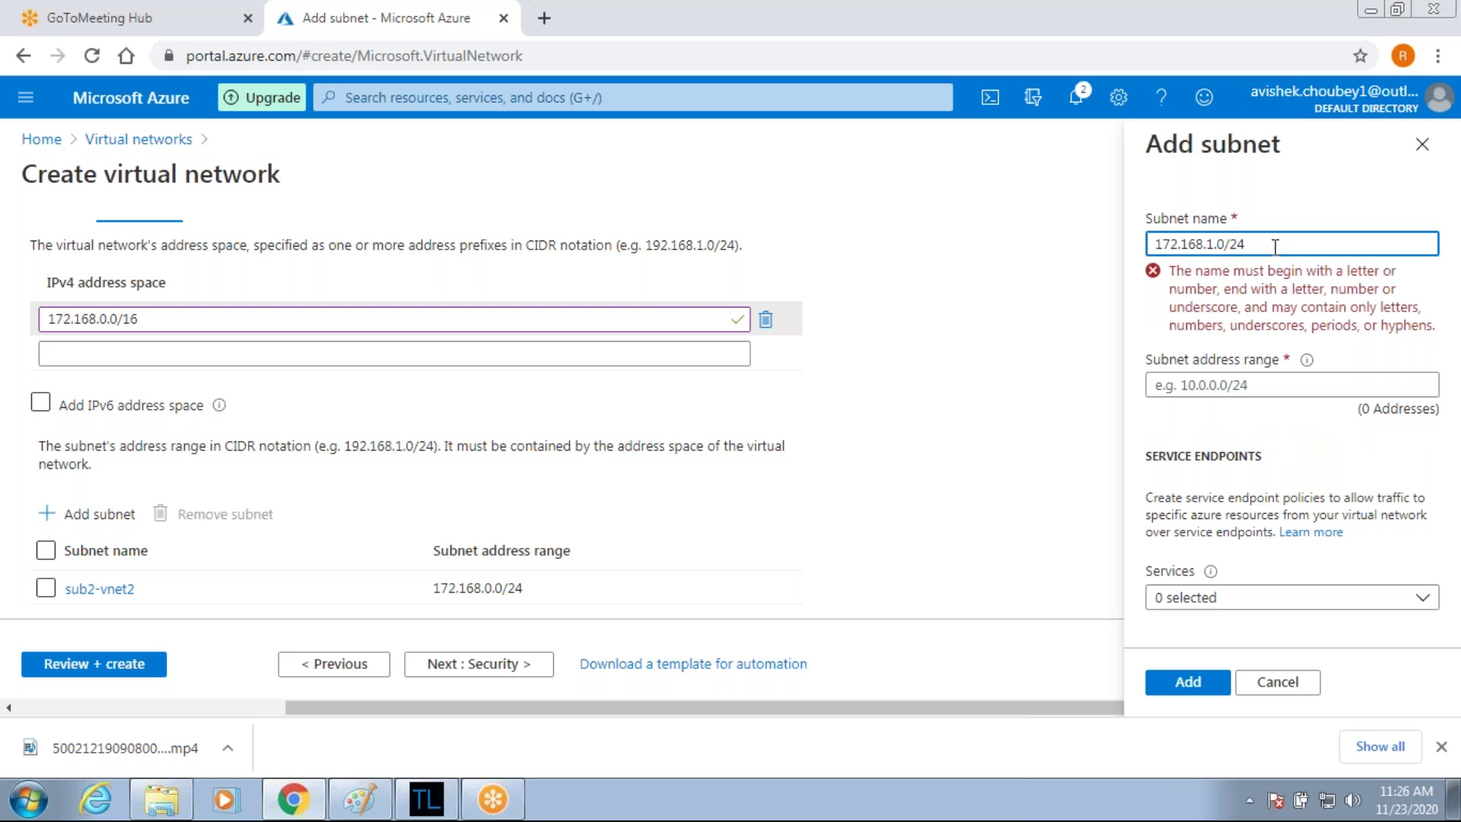
key(BackSpace)
key(BackSpace)
key(BackSpace)
key(BackSpace)
key(BackSpace)
key(BackSpace)
key(BackSpace)
key(BackSpace)
key(BackSpace)
key(BackSpace)
key(BackSpace)
key(BackSpace)
key(BackSpace)
text(vn)
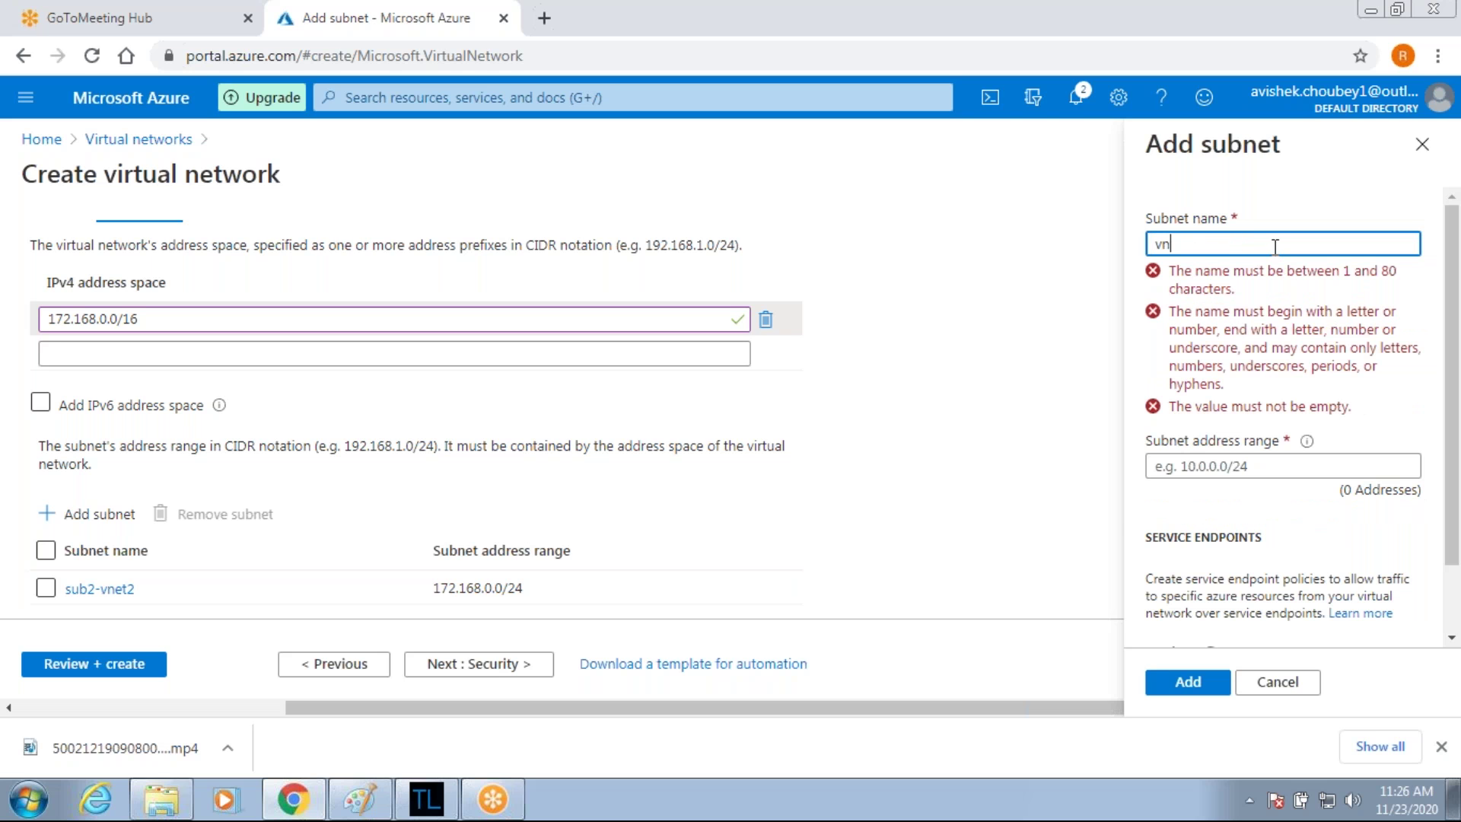
text(g)
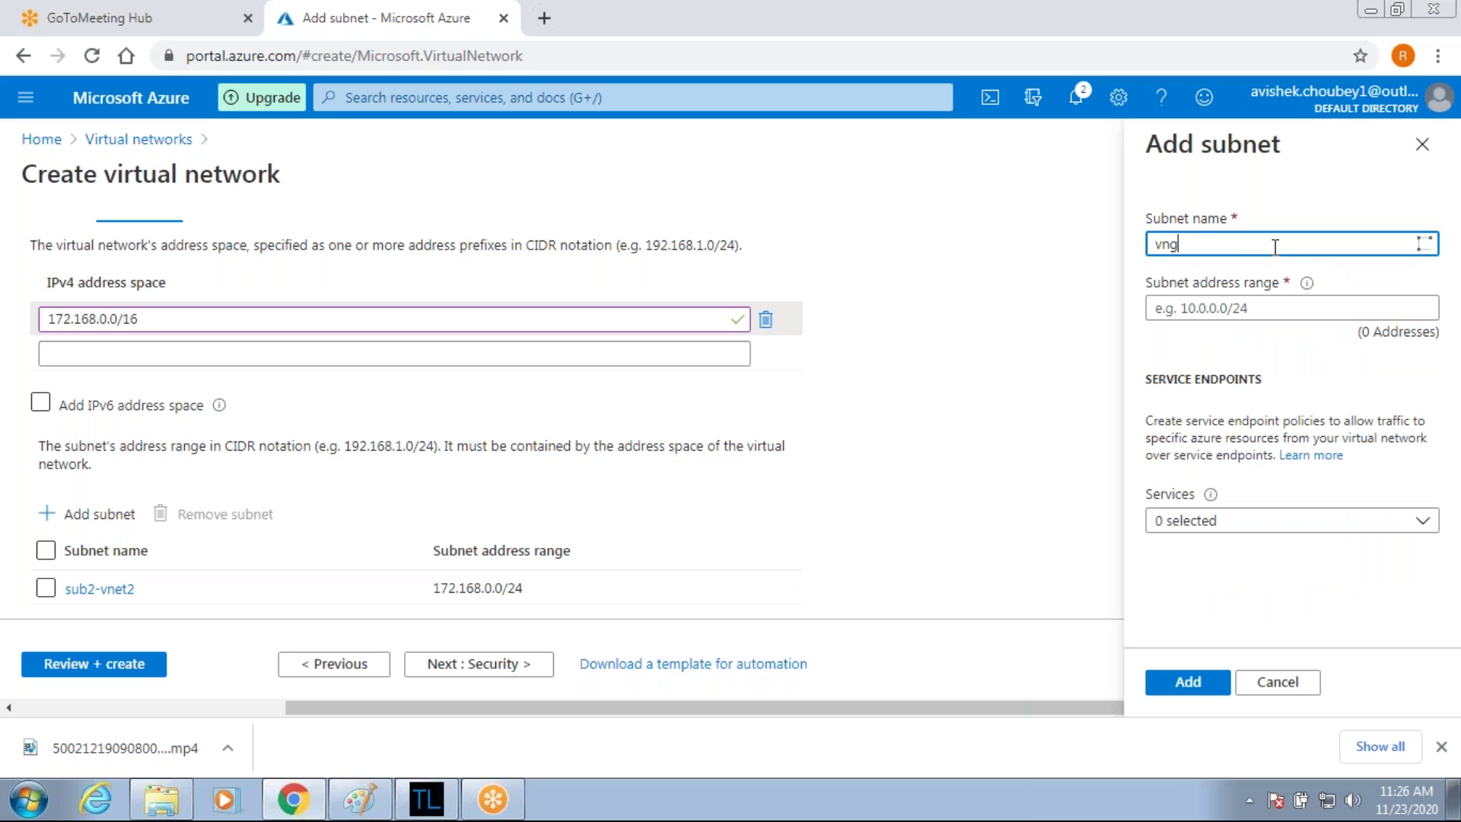
key(BackSpace)
key(BackSpace)
text(Vmg-vnet2-sub)
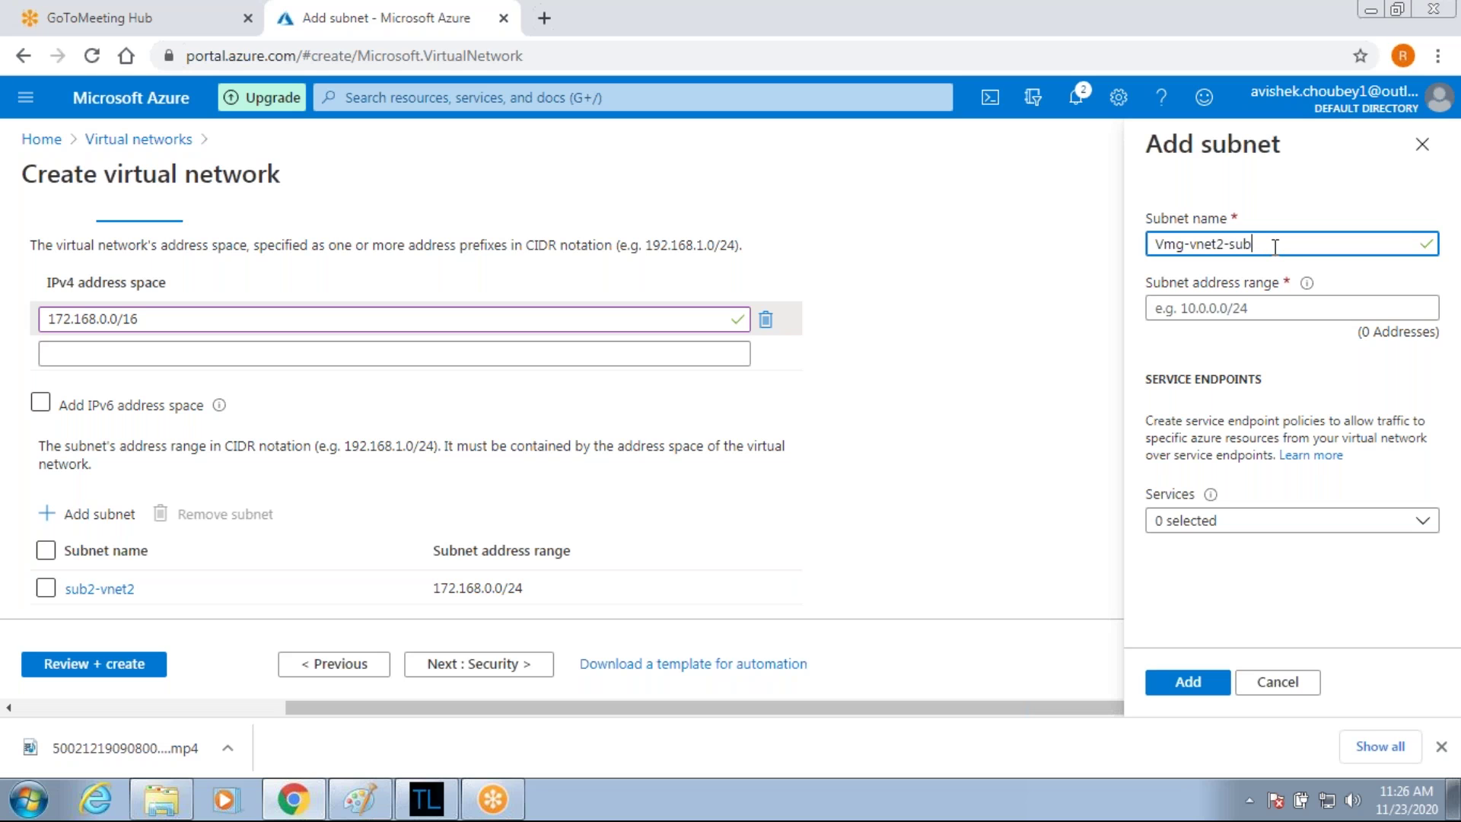
key(Tab)
text(172.168.1.0/24)
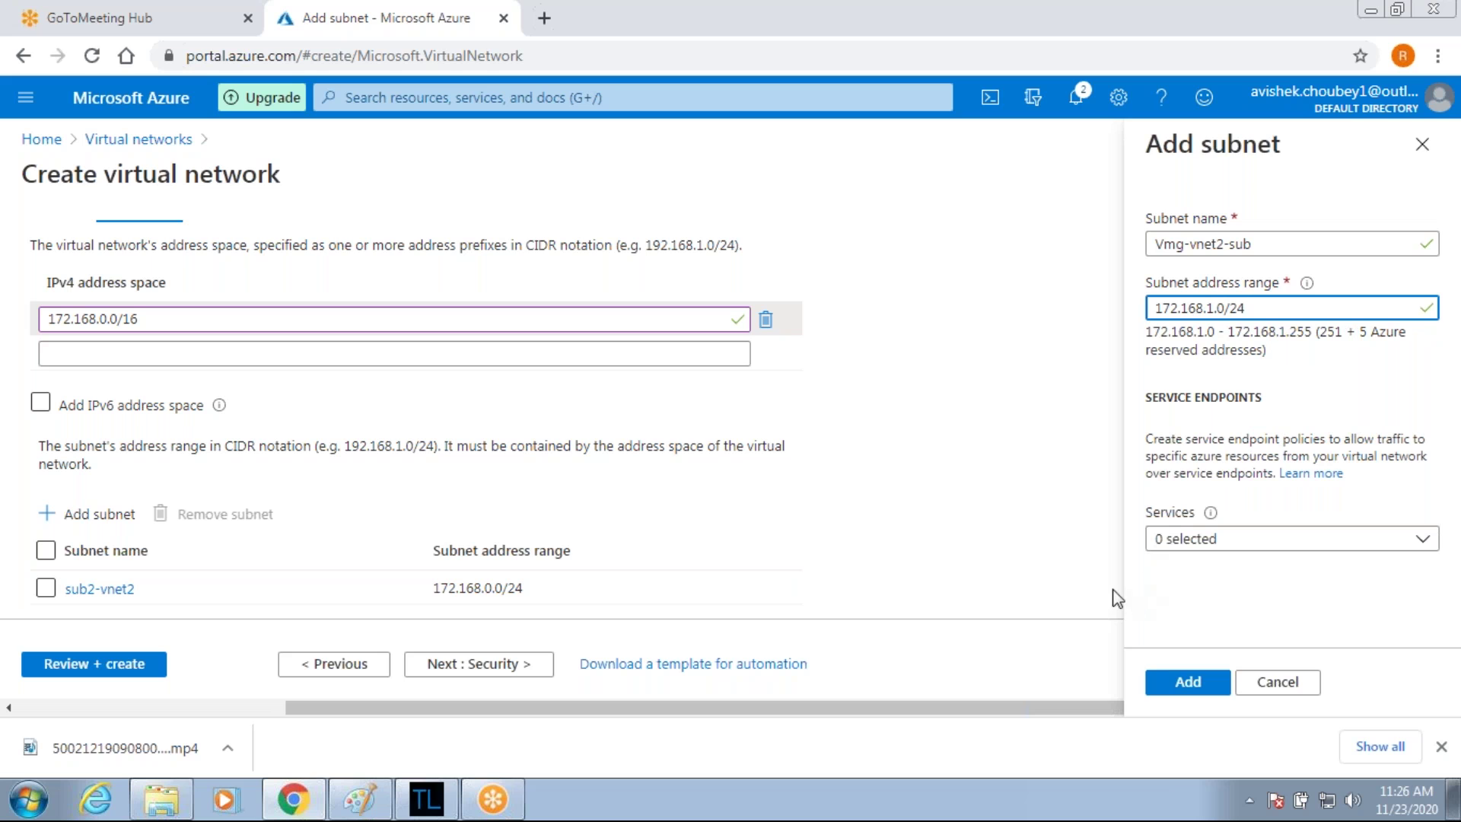
click(1187, 681)
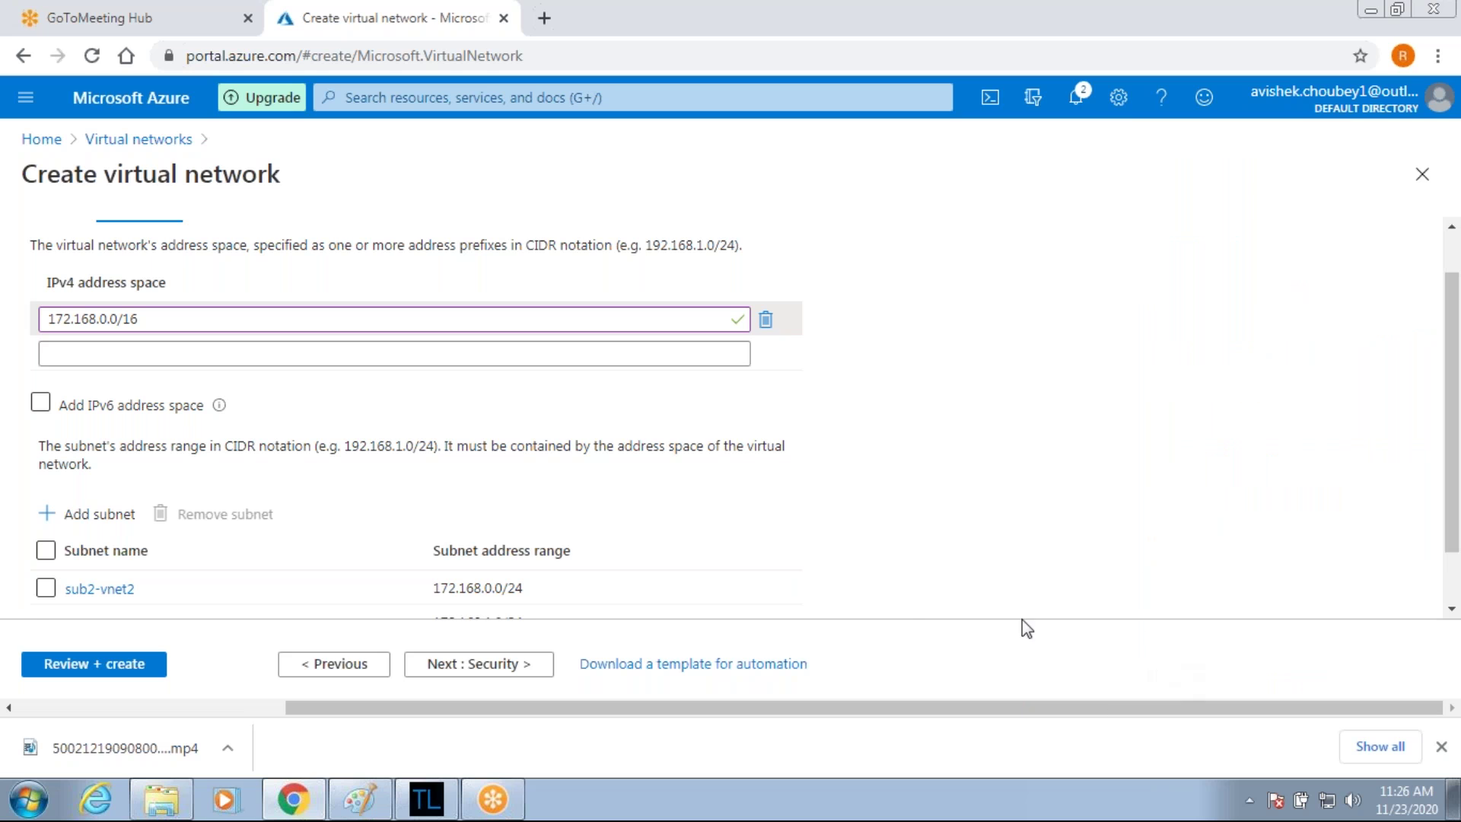
Validate the Vnet2-West-US2 network settings and create it in ICCP-RG.
click(125, 660)
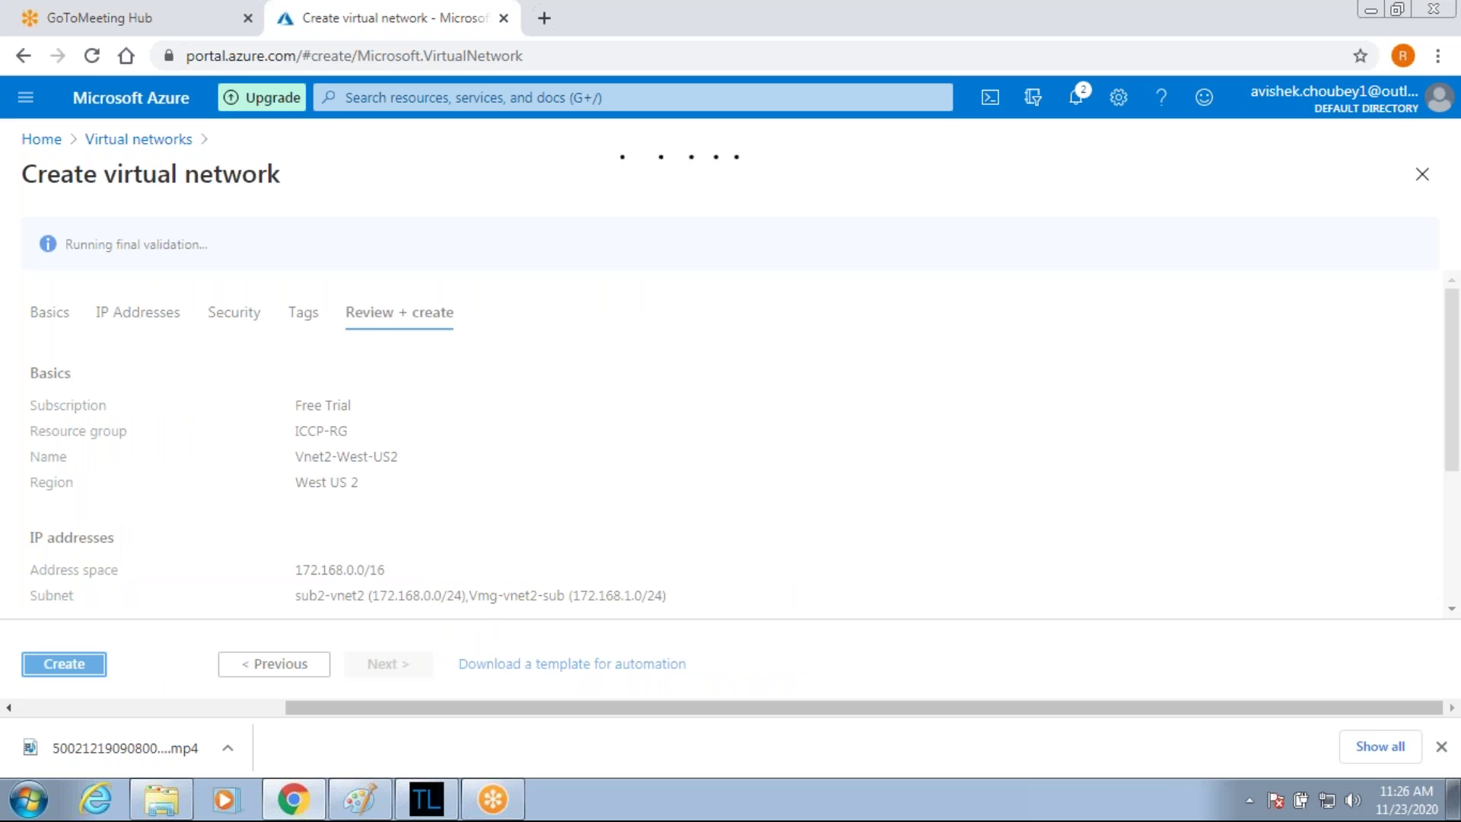
click(86, 663)
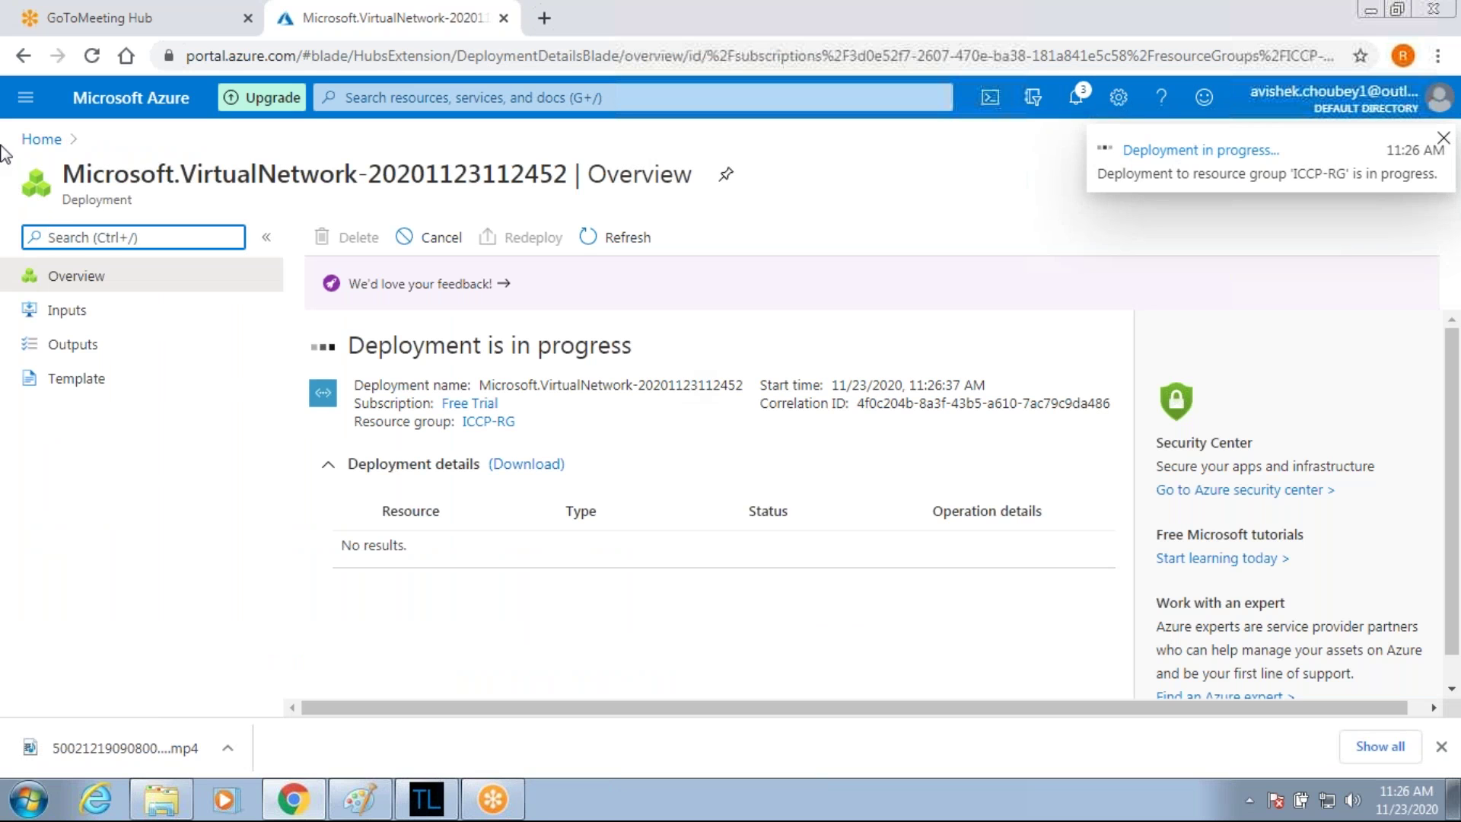
Check the VNet/VNG diagram in Paint, then search the Azure portal for 'virtual net'.
click(358, 803)
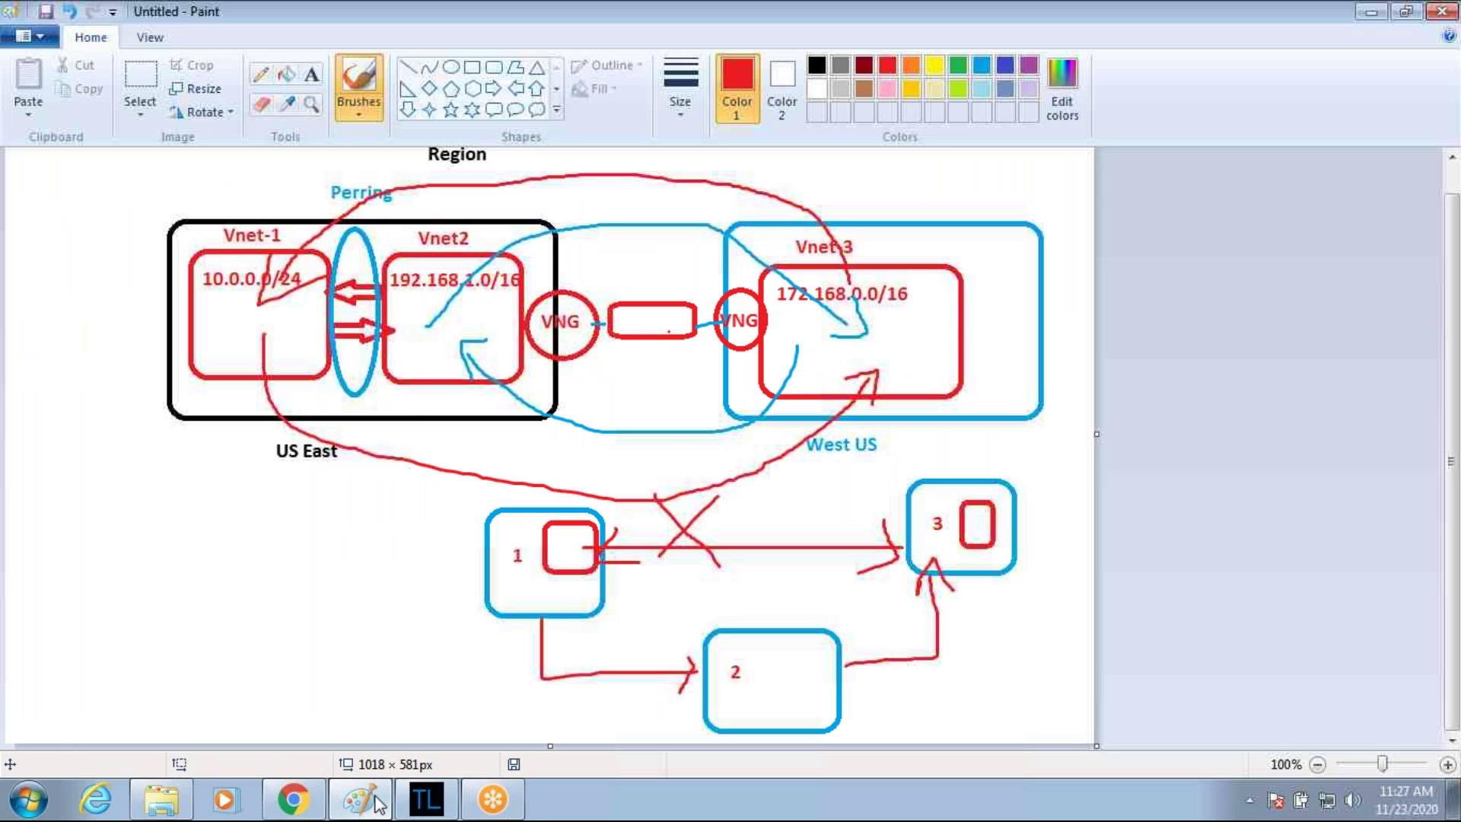
click(287, 801)
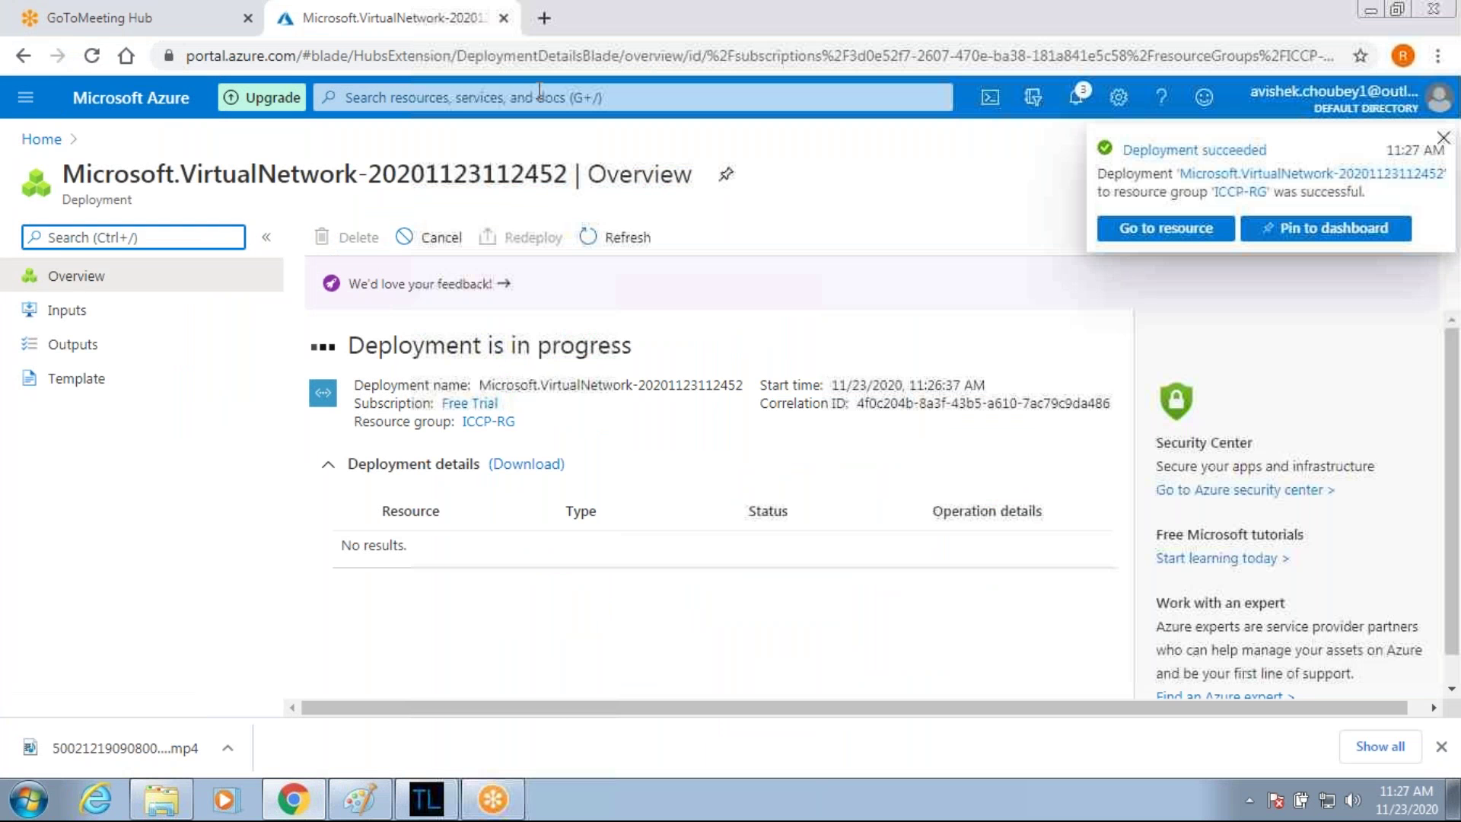
click(539, 91)
text(v)
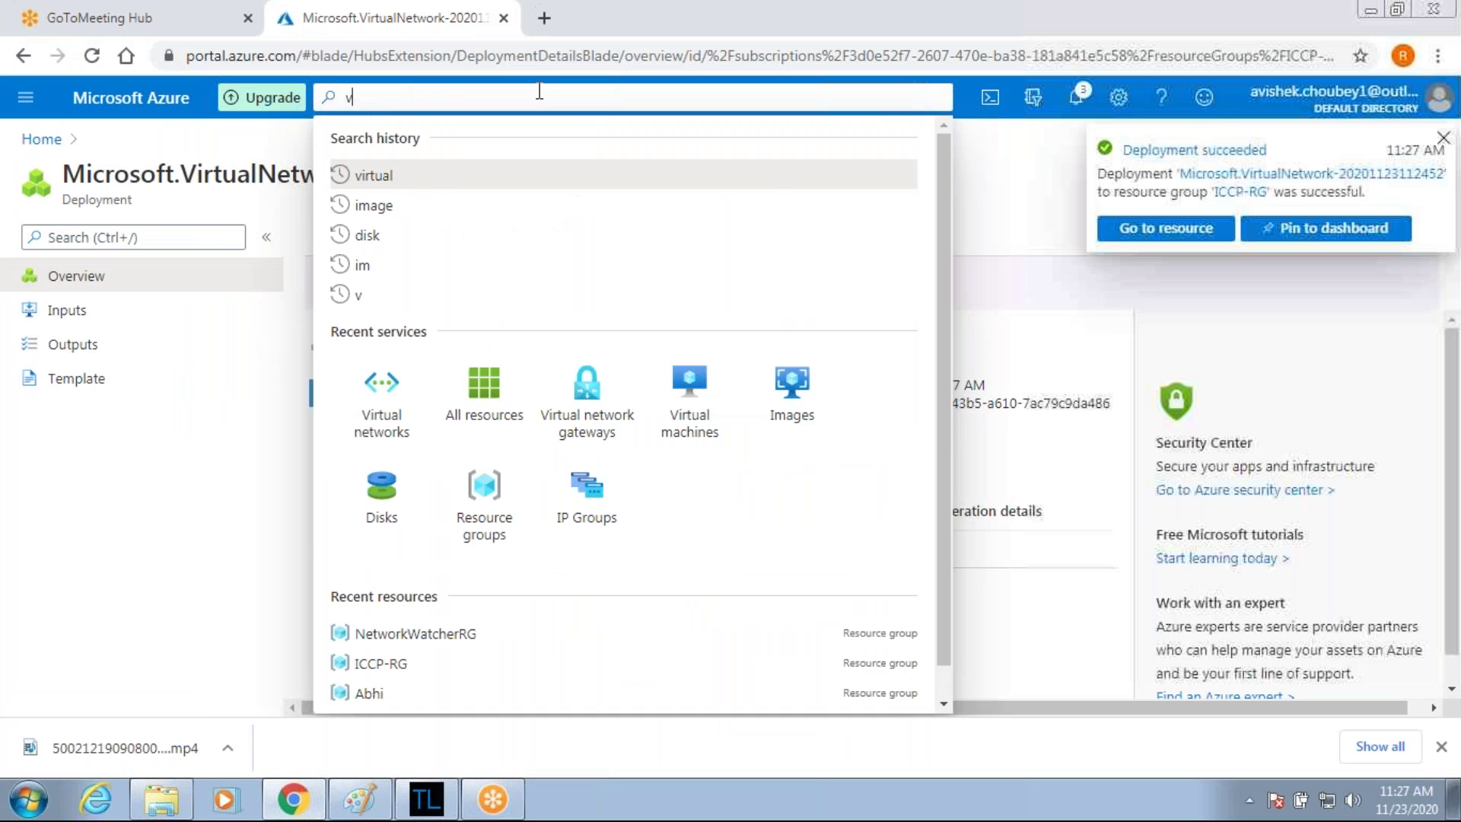
text(irtual net)
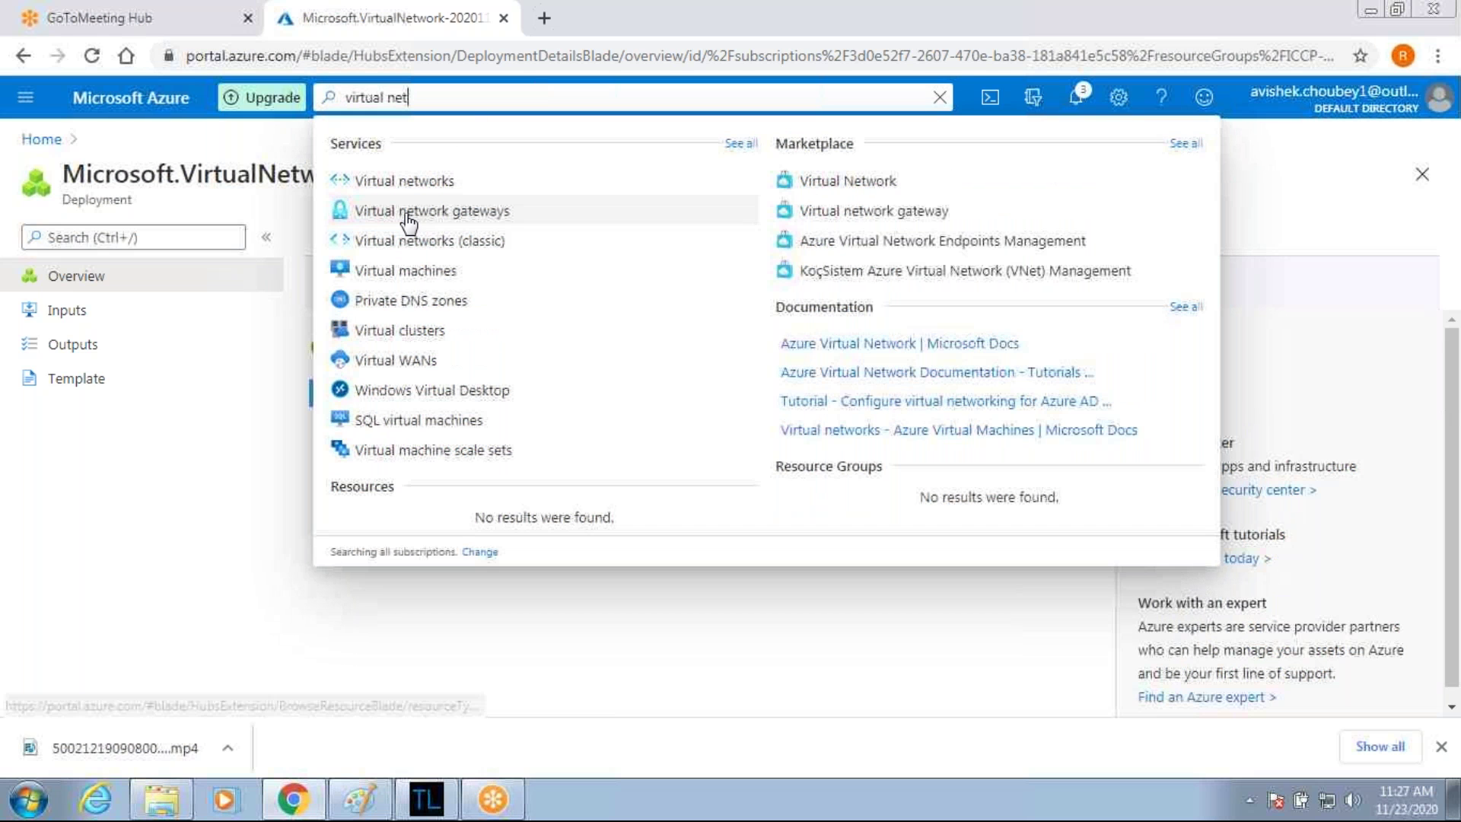
Go to Virtual network gateways and begin creating a new gateway.
click(380, 211)
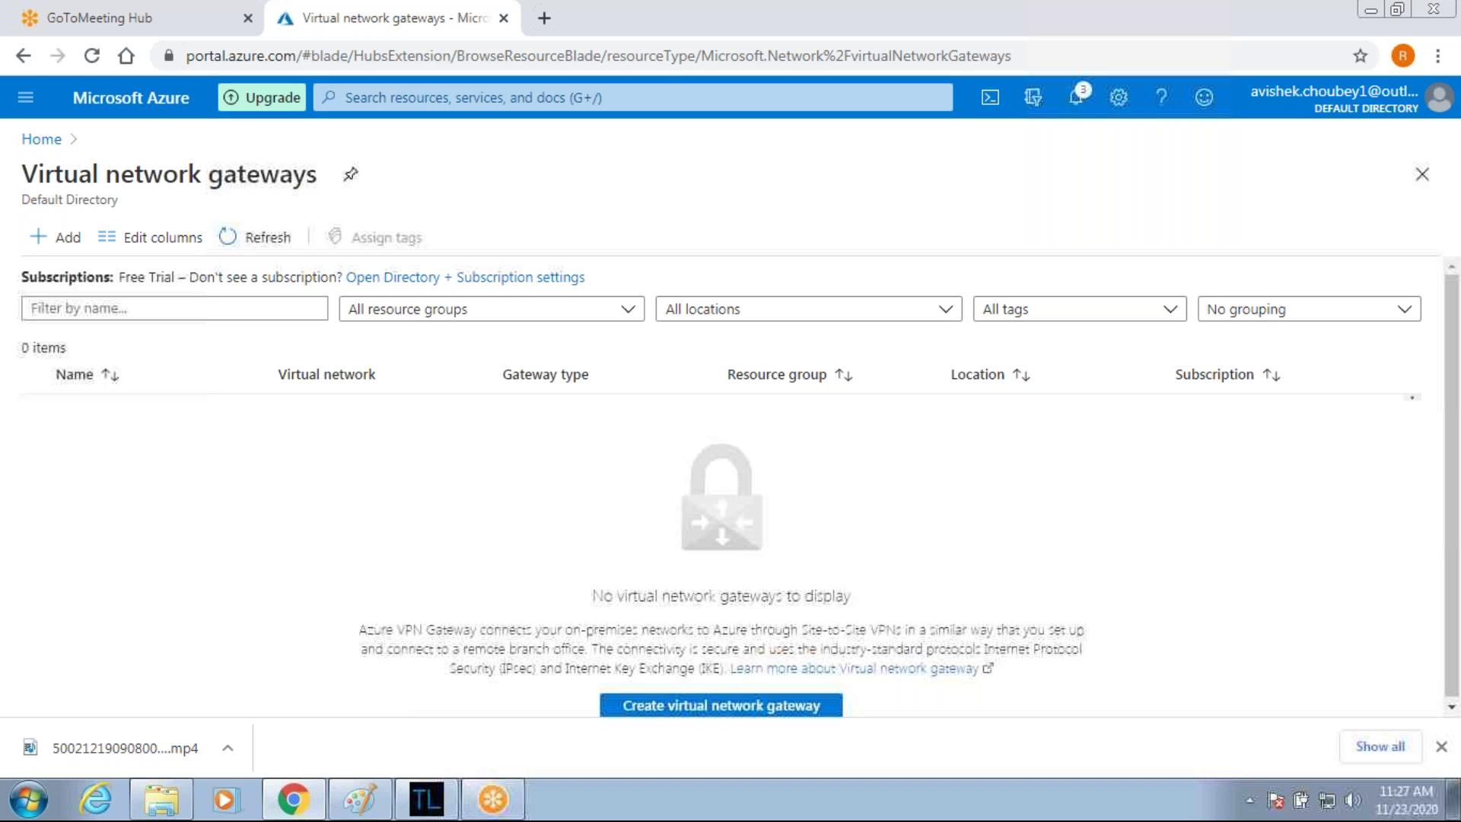
click(67, 242)
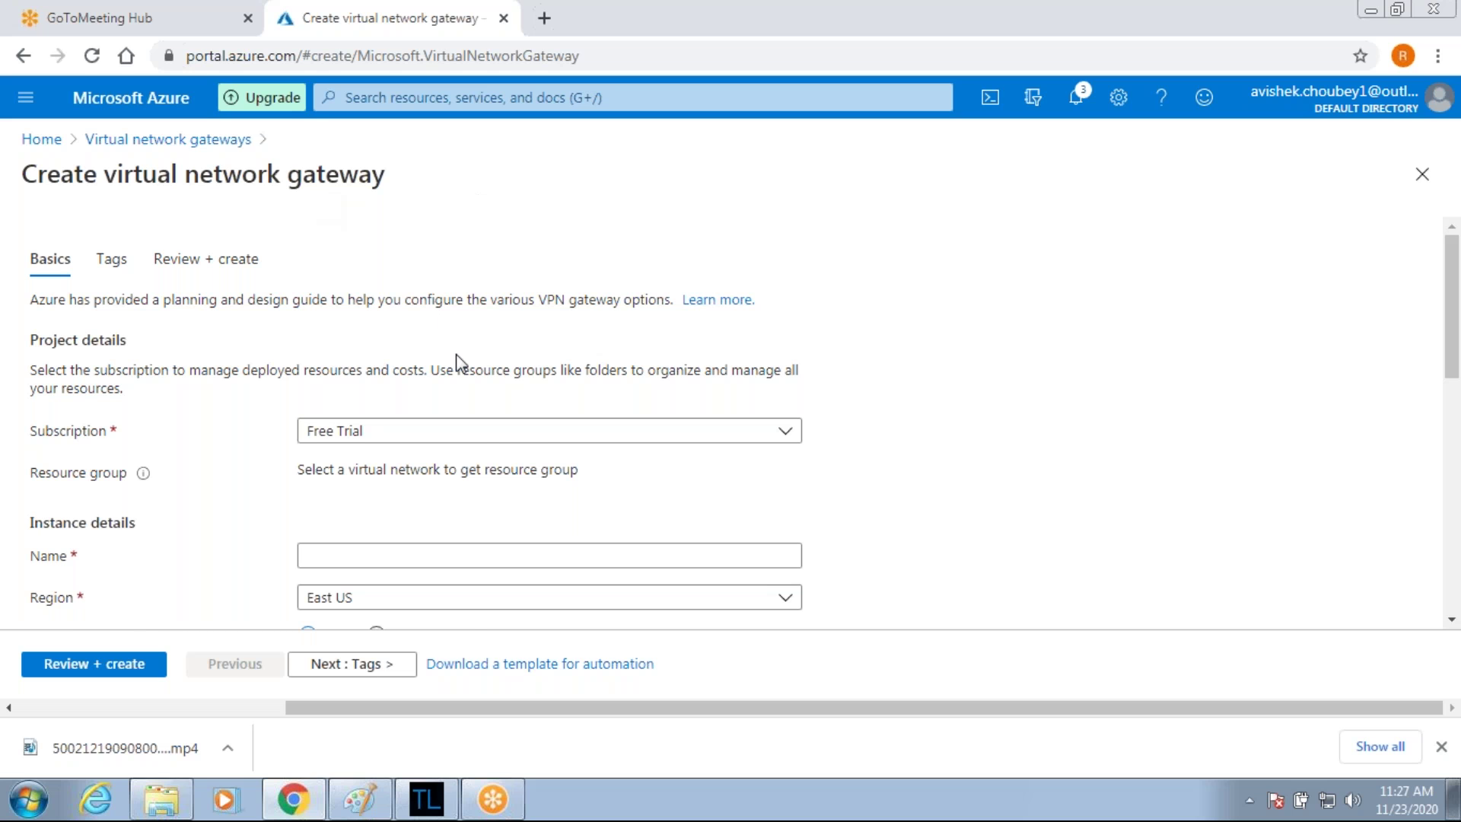
Name the new gateway Vnet1-Vng.
scroll(457, 360, down, 4)
scroll(331, 319, up, 1)
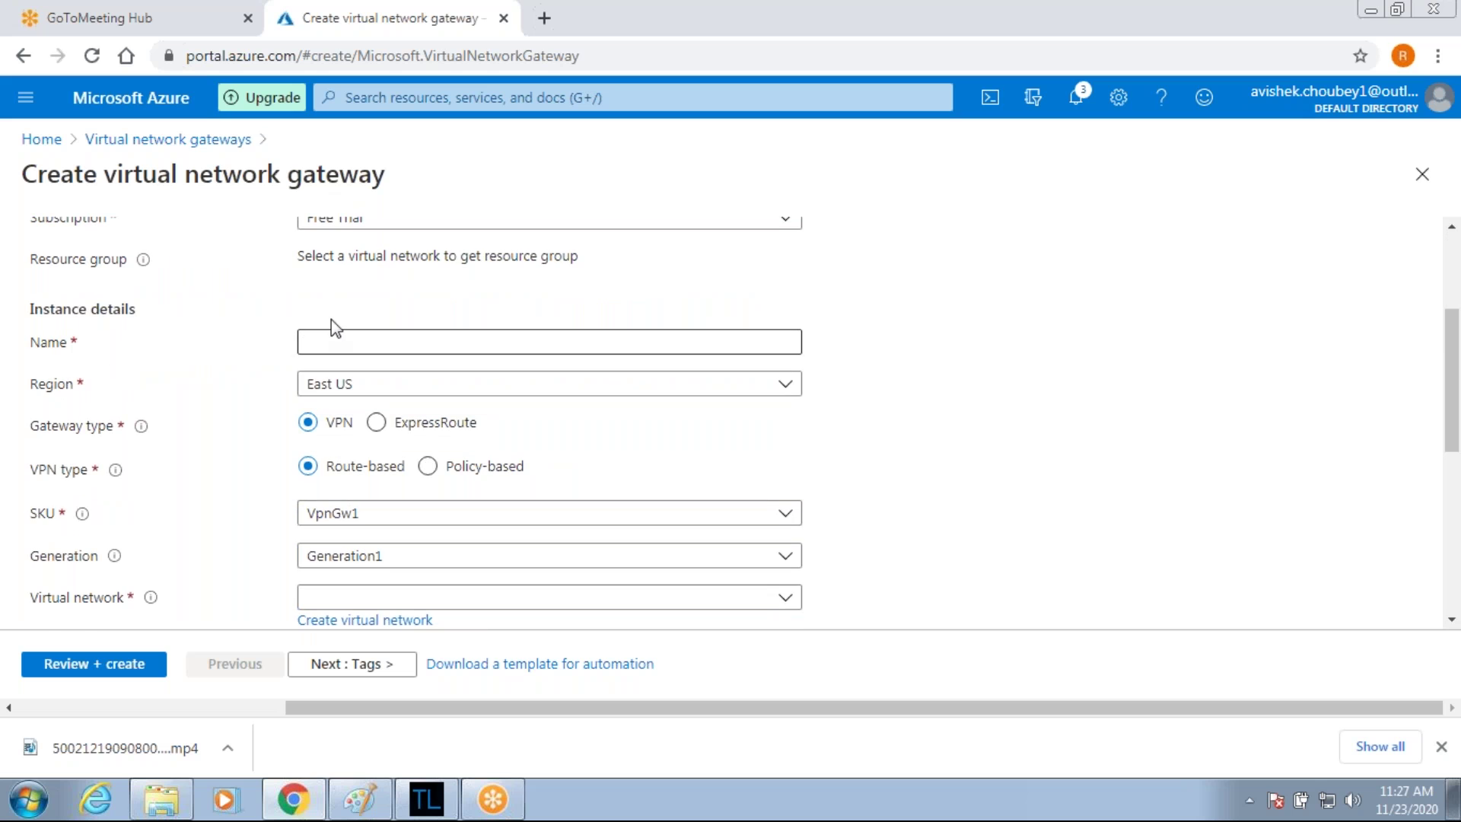
scroll(359, 318, up, 2)
click(352, 449)
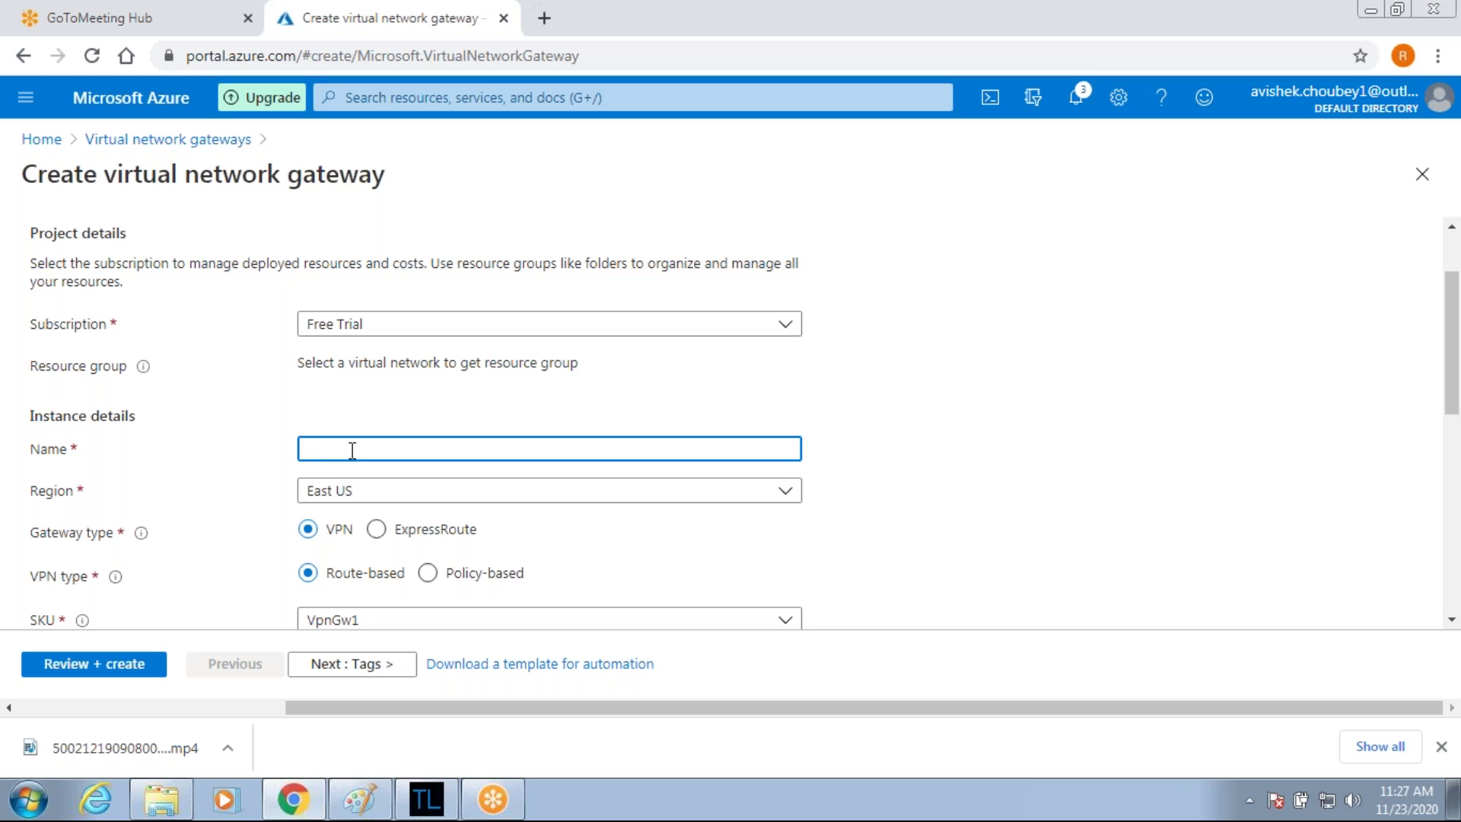
text(Vnet1-Vng)
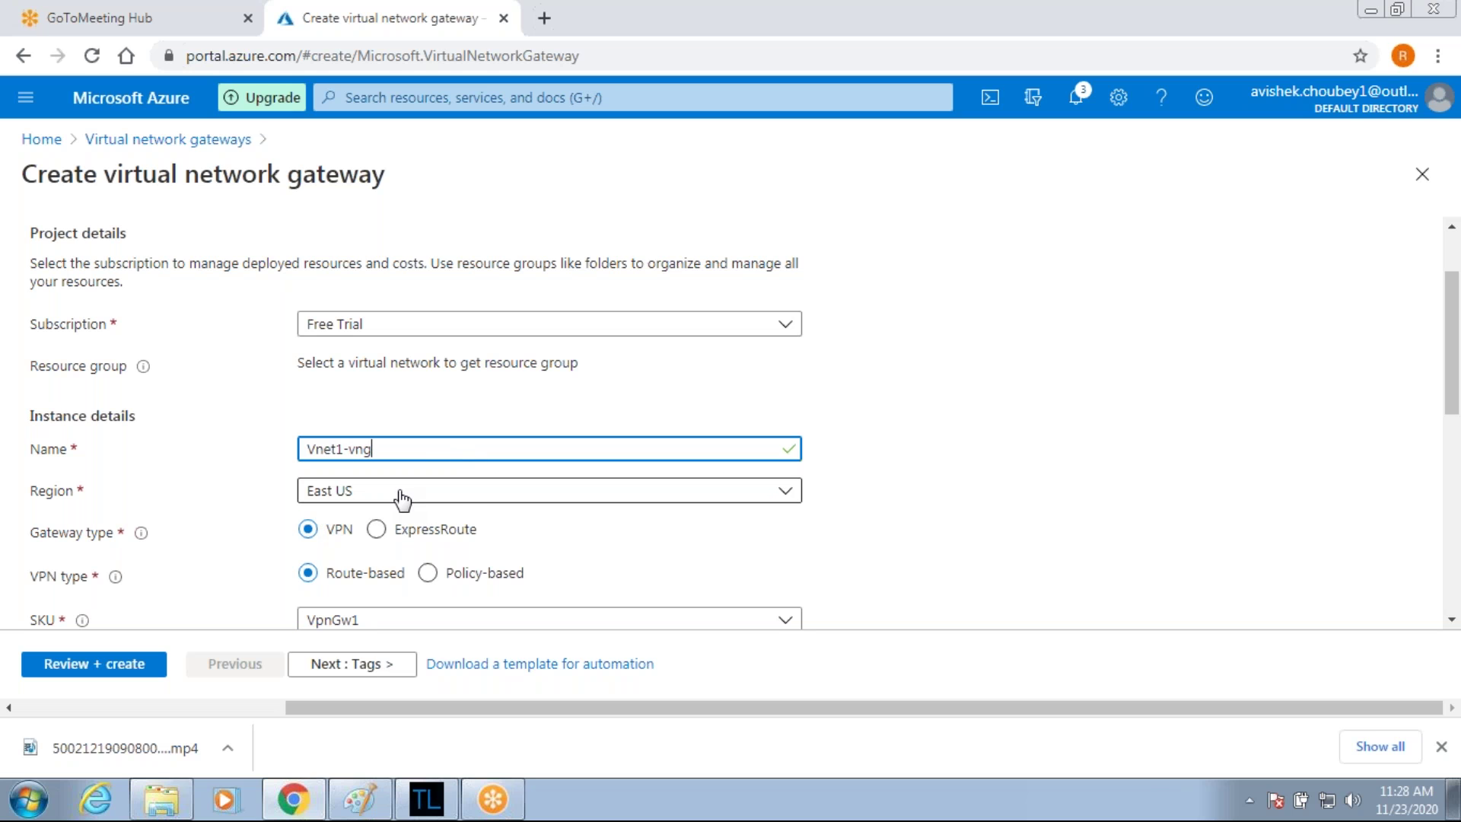
Select Vnet1-East-US as the gateway's virtual network, keeping subnet 10.0.2.0/24.
scroll(1123, 499, down, 1)
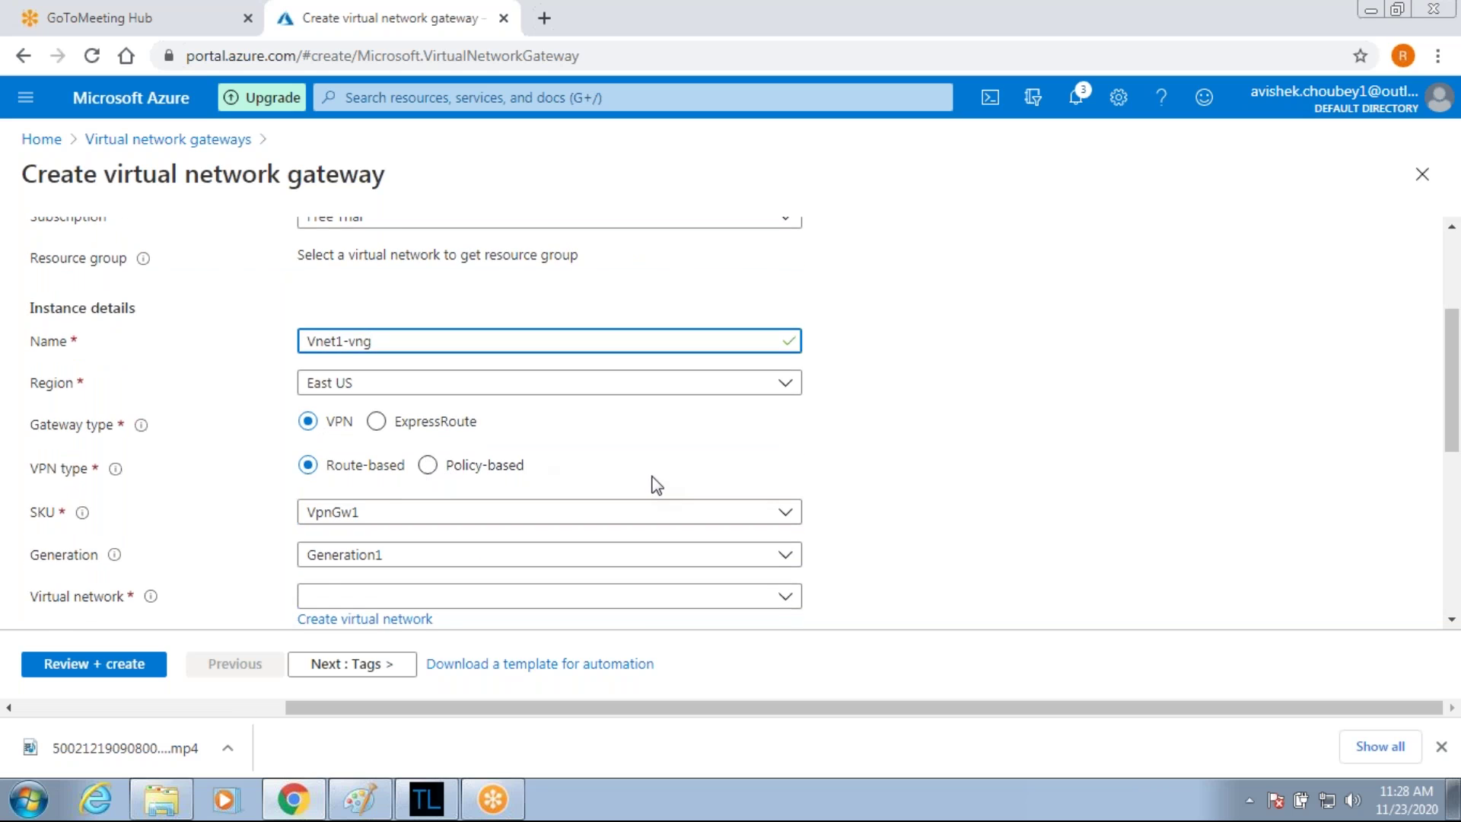
scroll(652, 482, down, 2)
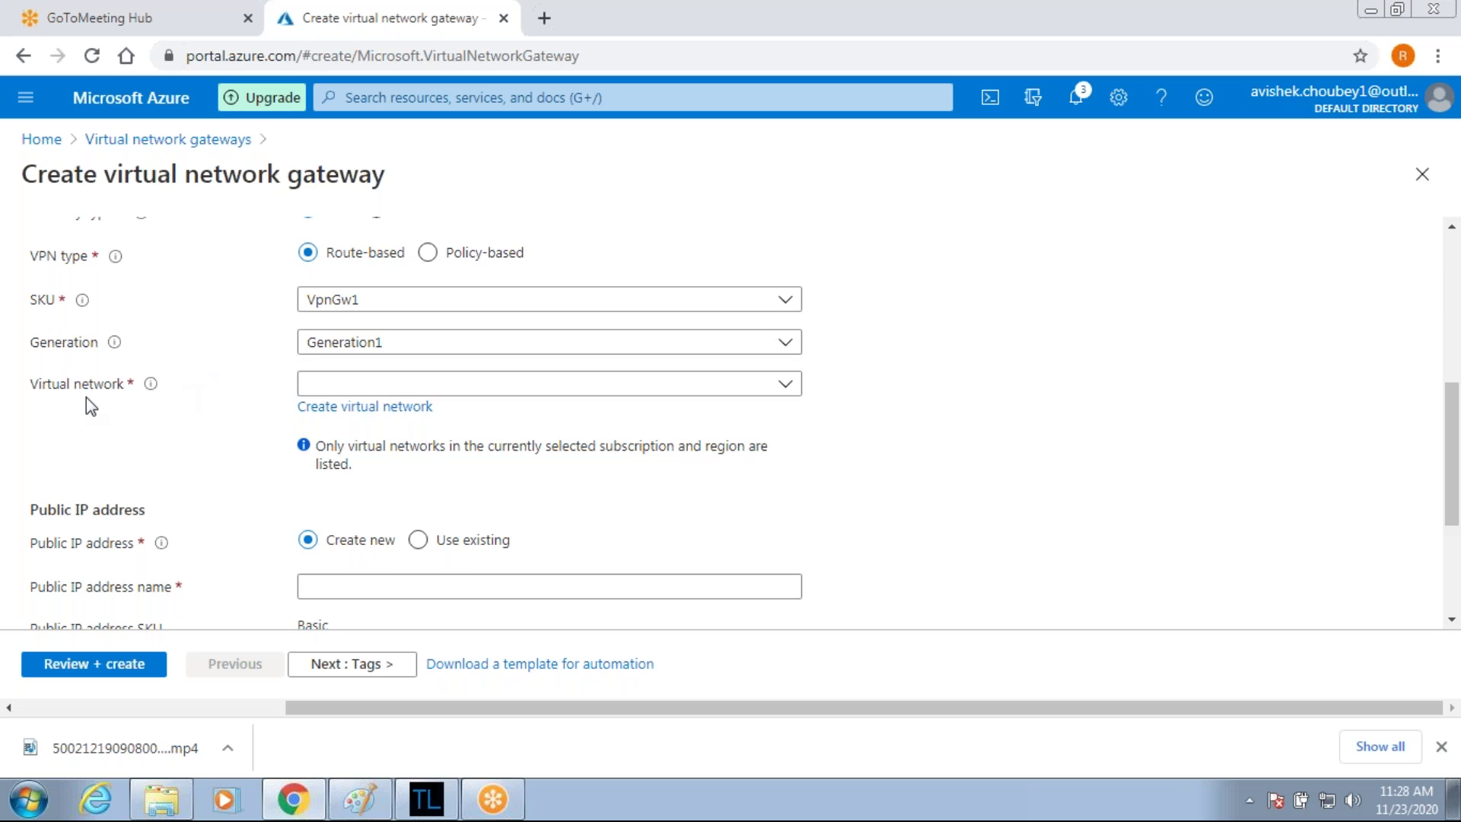
click(416, 388)
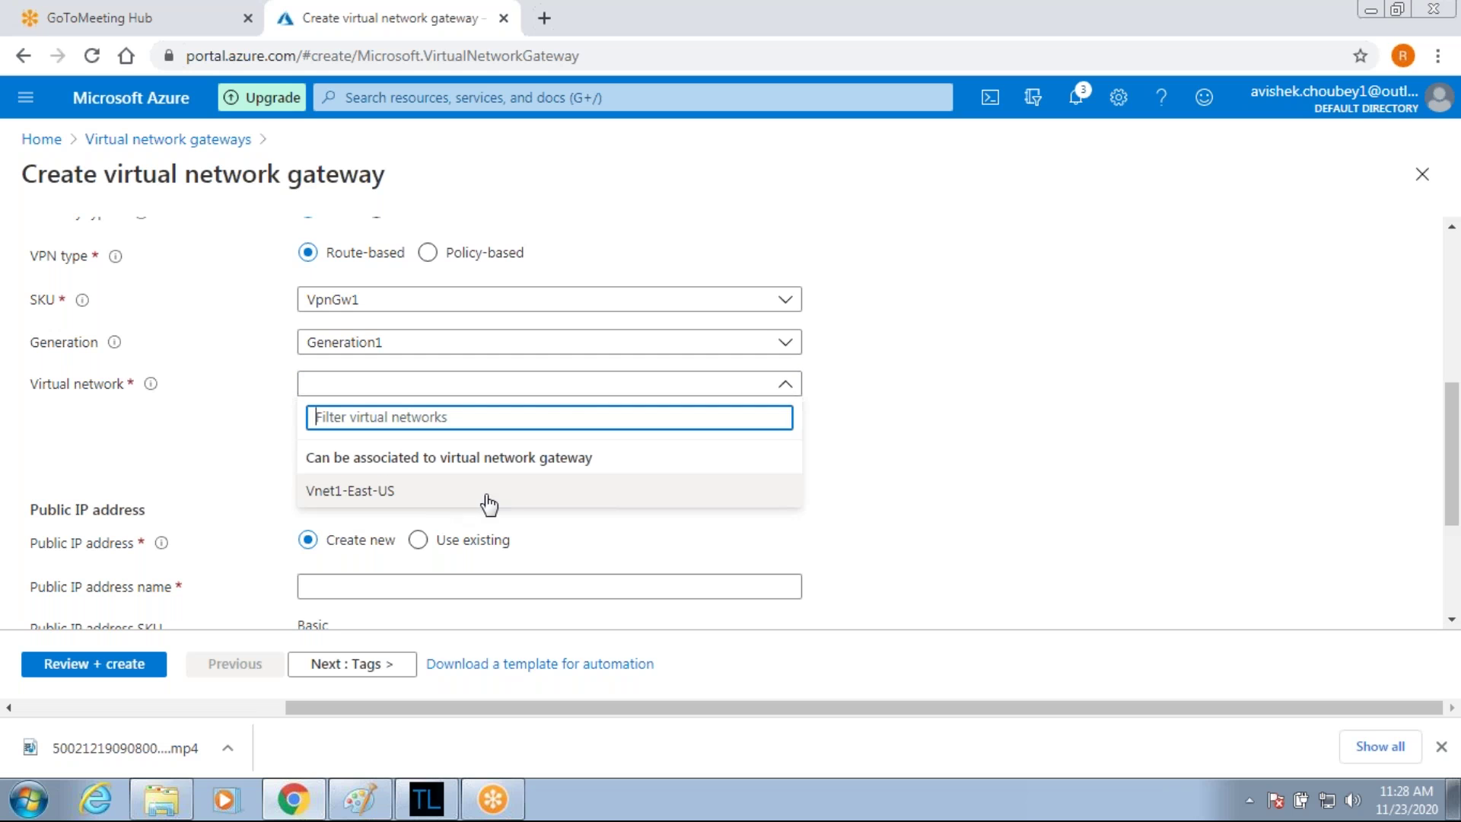
click(562, 491)
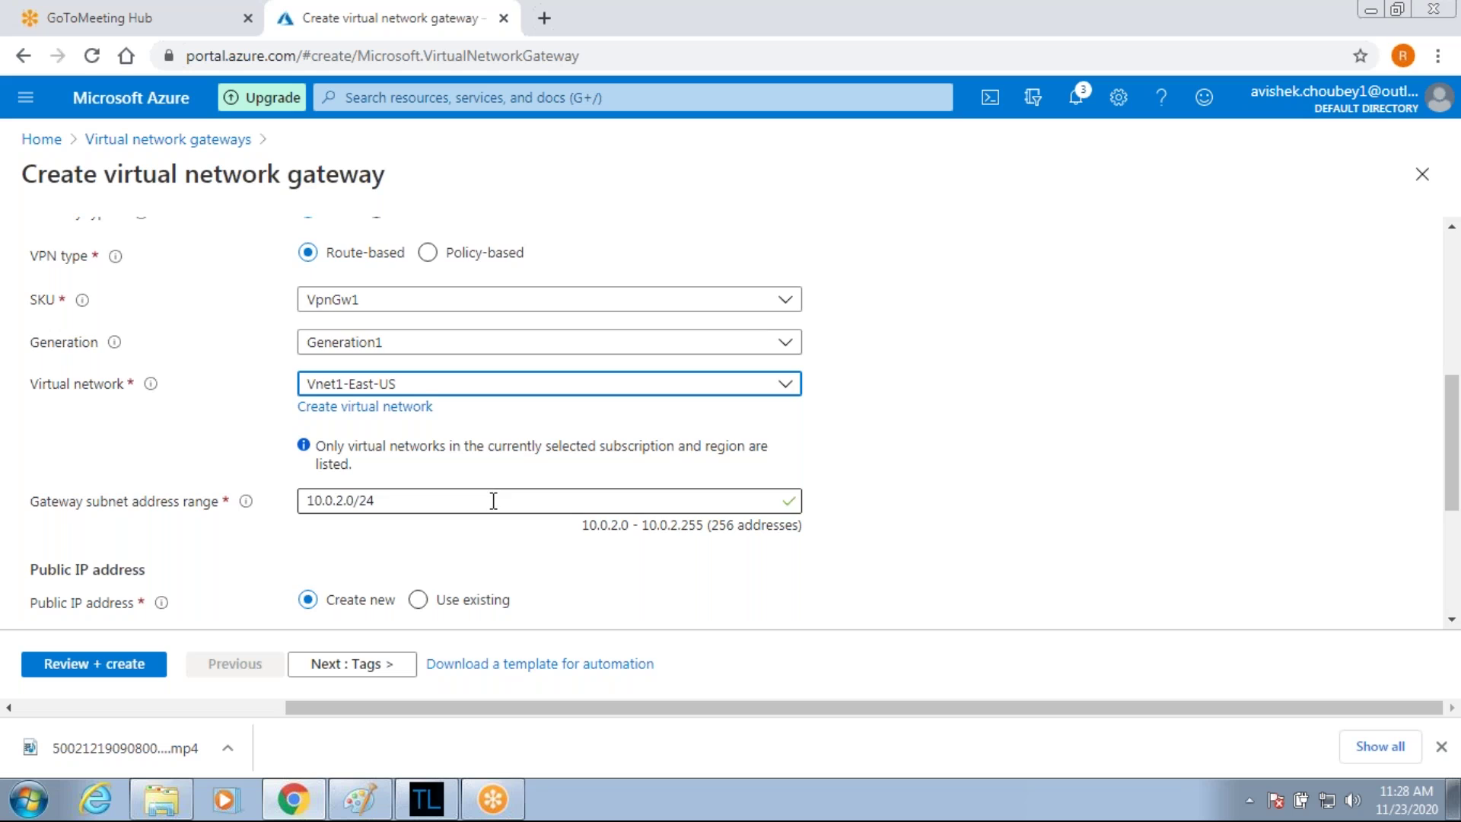
Name the gateway's public IP vnet1-pip and validate the Vnet1-vng settings.
scroll(493, 500, down, 3)
mouse_move(162, 390)
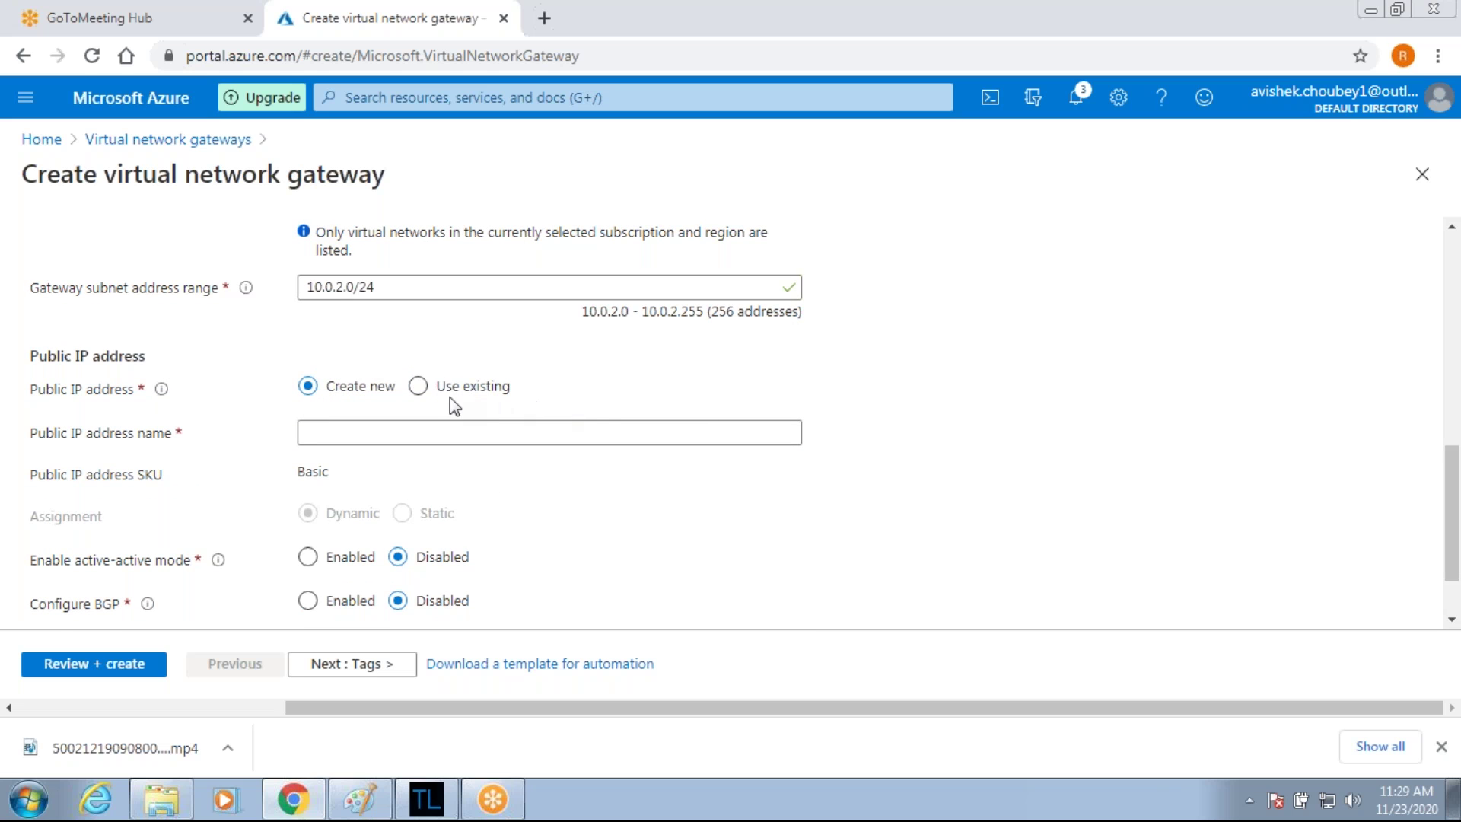
click(421, 426)
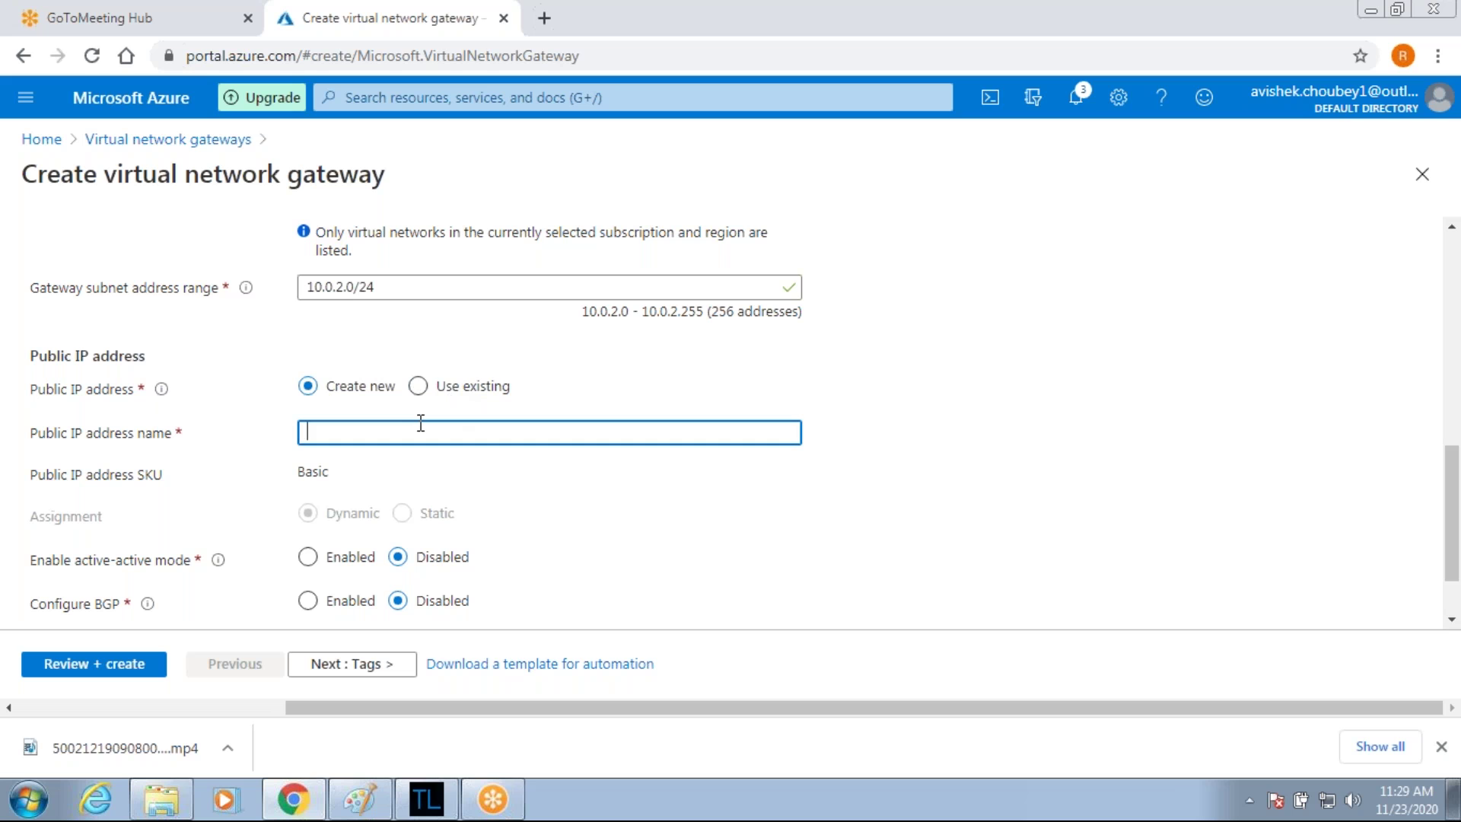
text(vnet1-pip)
scroll(588, 539, down, 1)
click(58, 663)
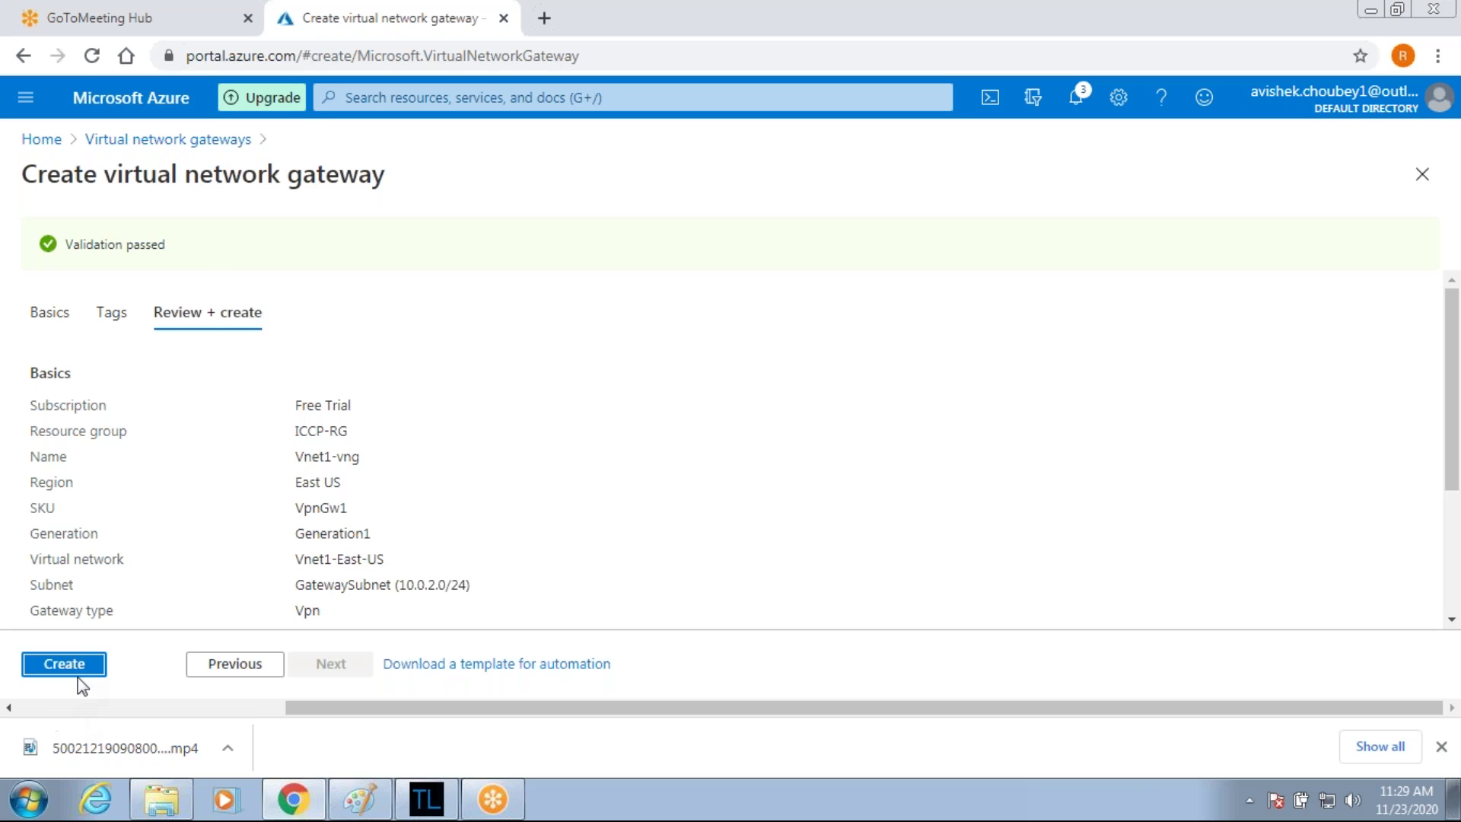
Deploy the Vnet1-vng gateway to ICCP-RG and return to the portal Home page.
click(93, 670)
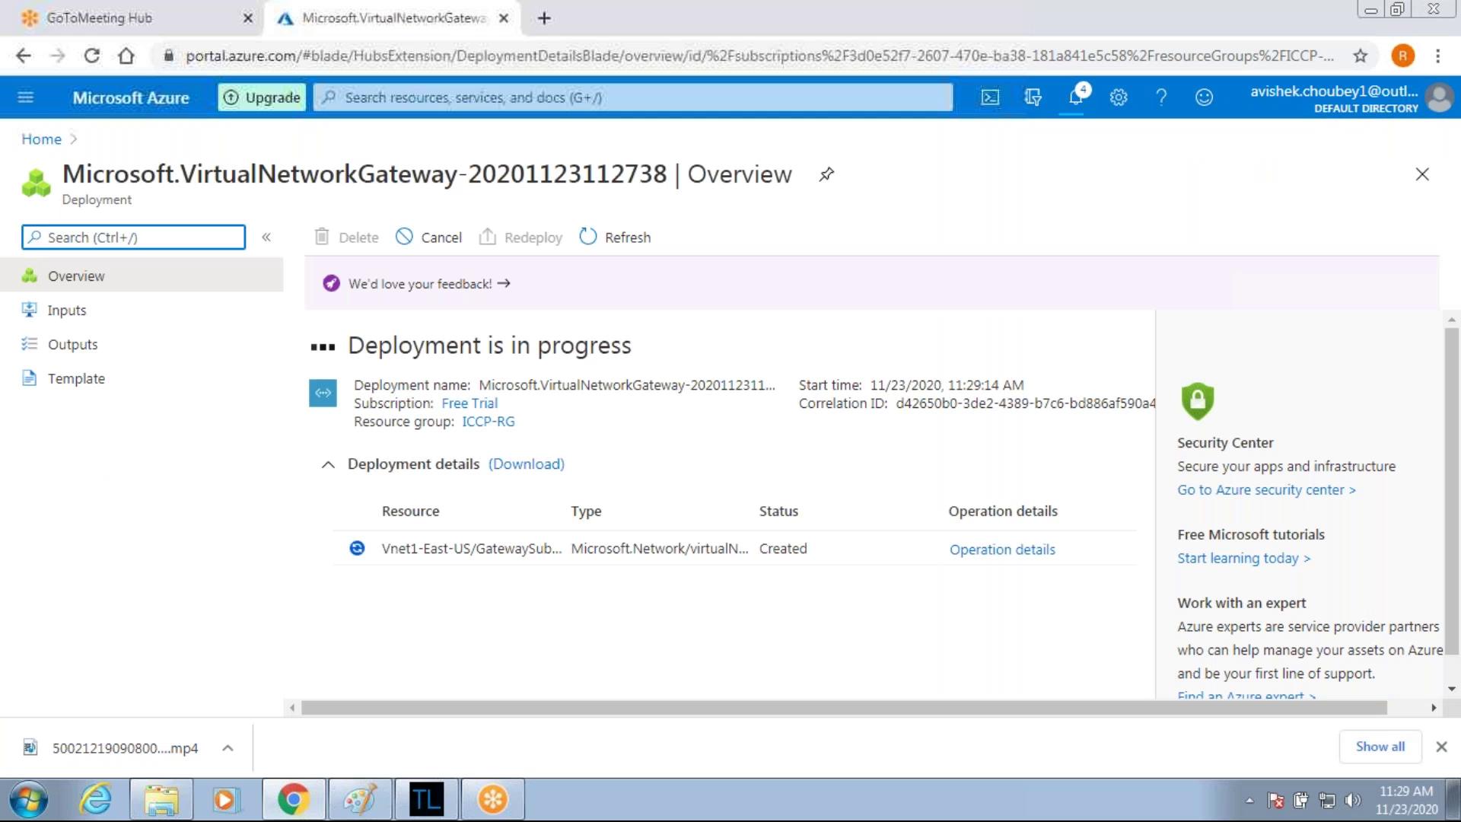
click(27, 107)
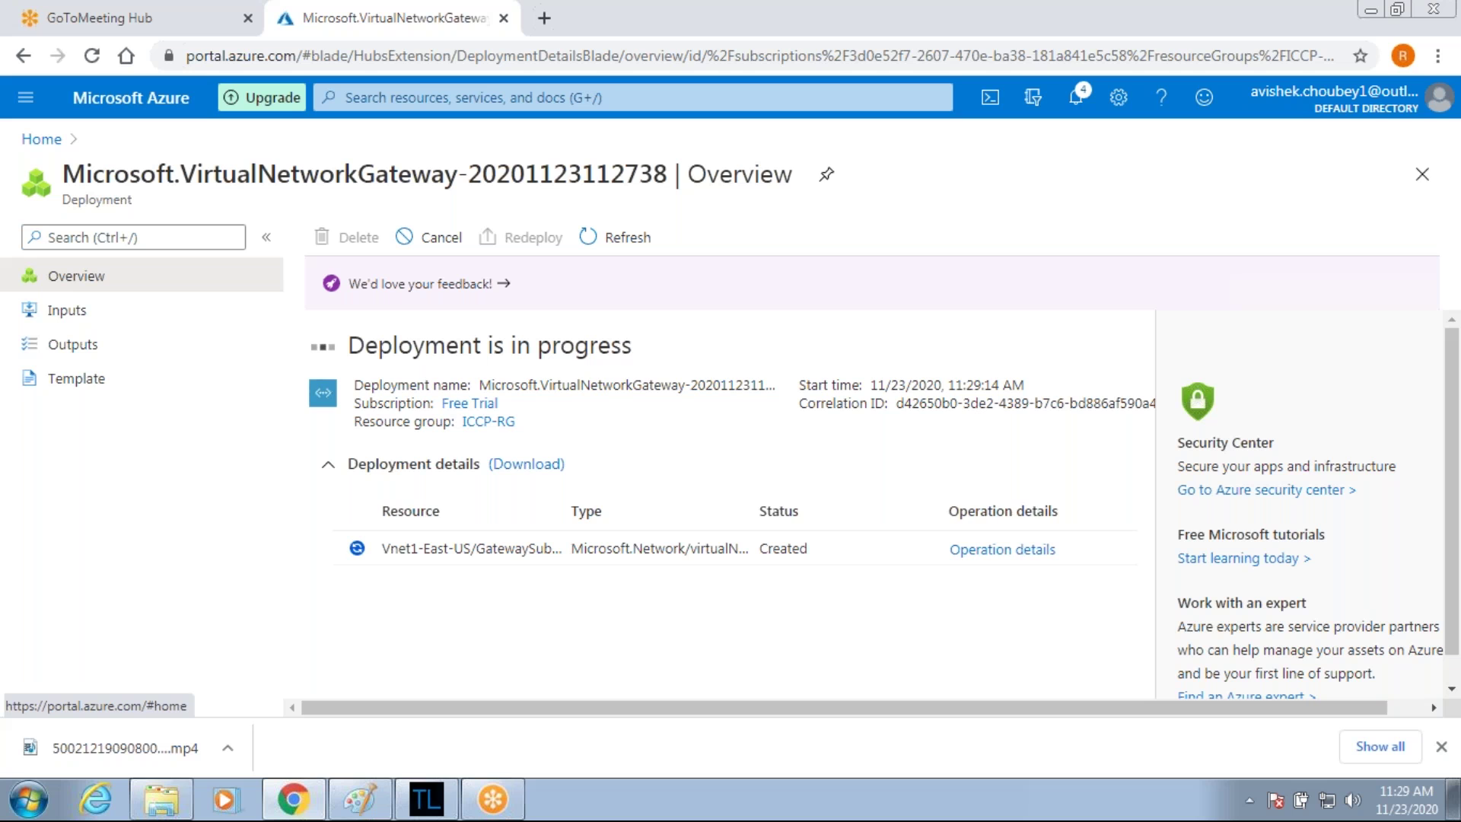
click(41, 138)
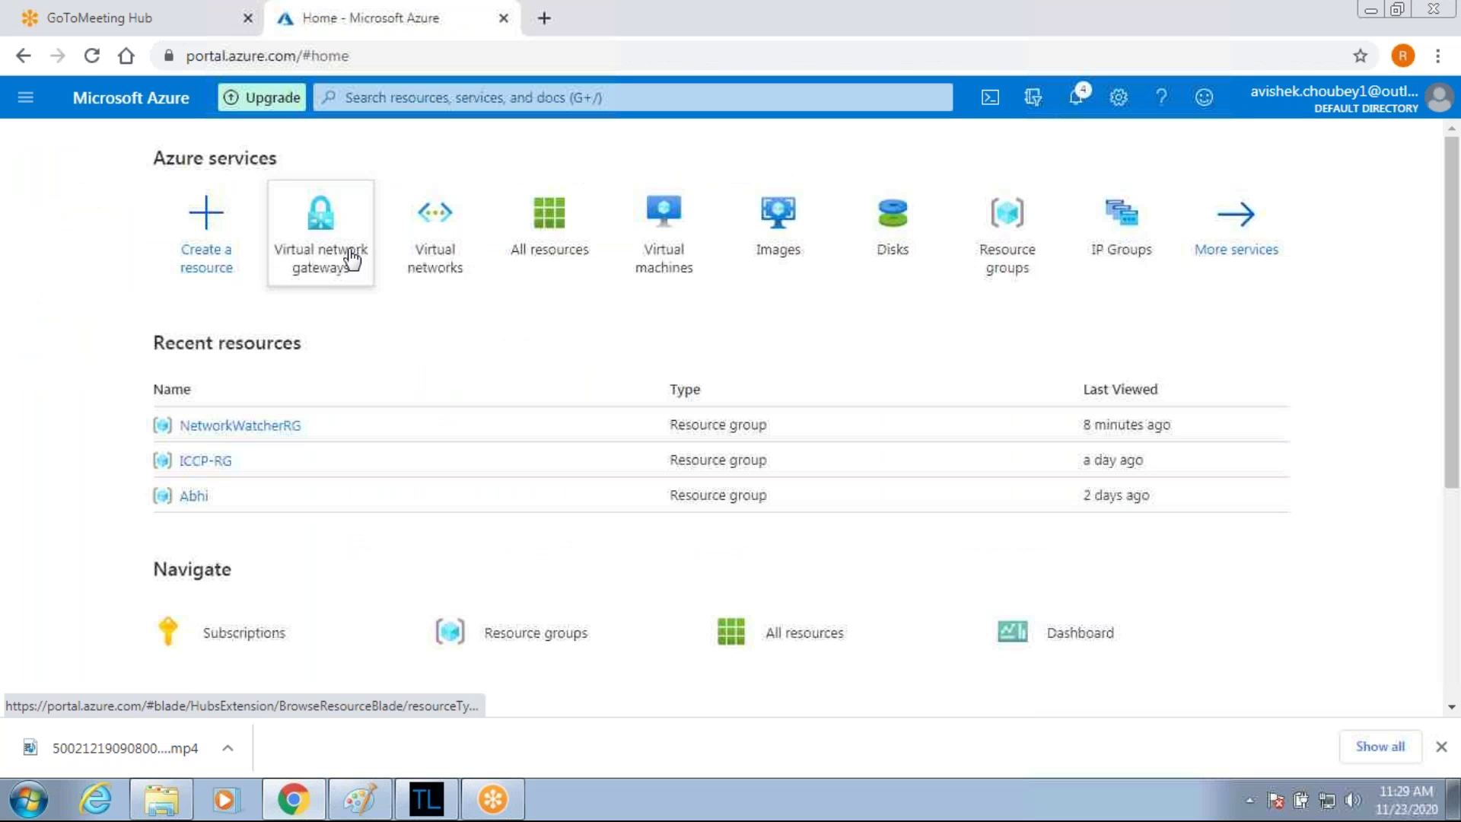
Start a second gateway form with the region set to West US 2.
click(352, 260)
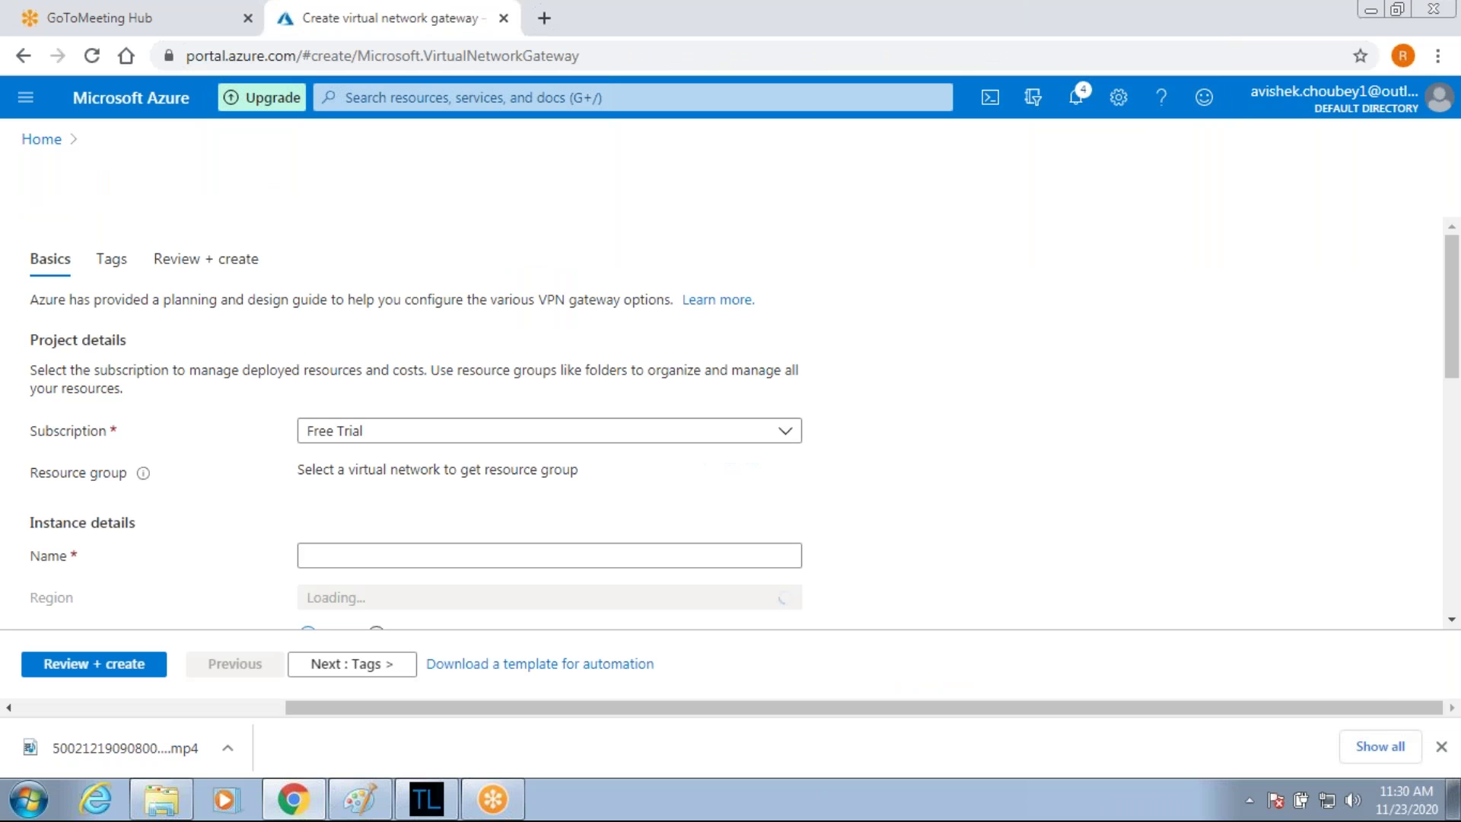
scroll(731, 426, down, 2)
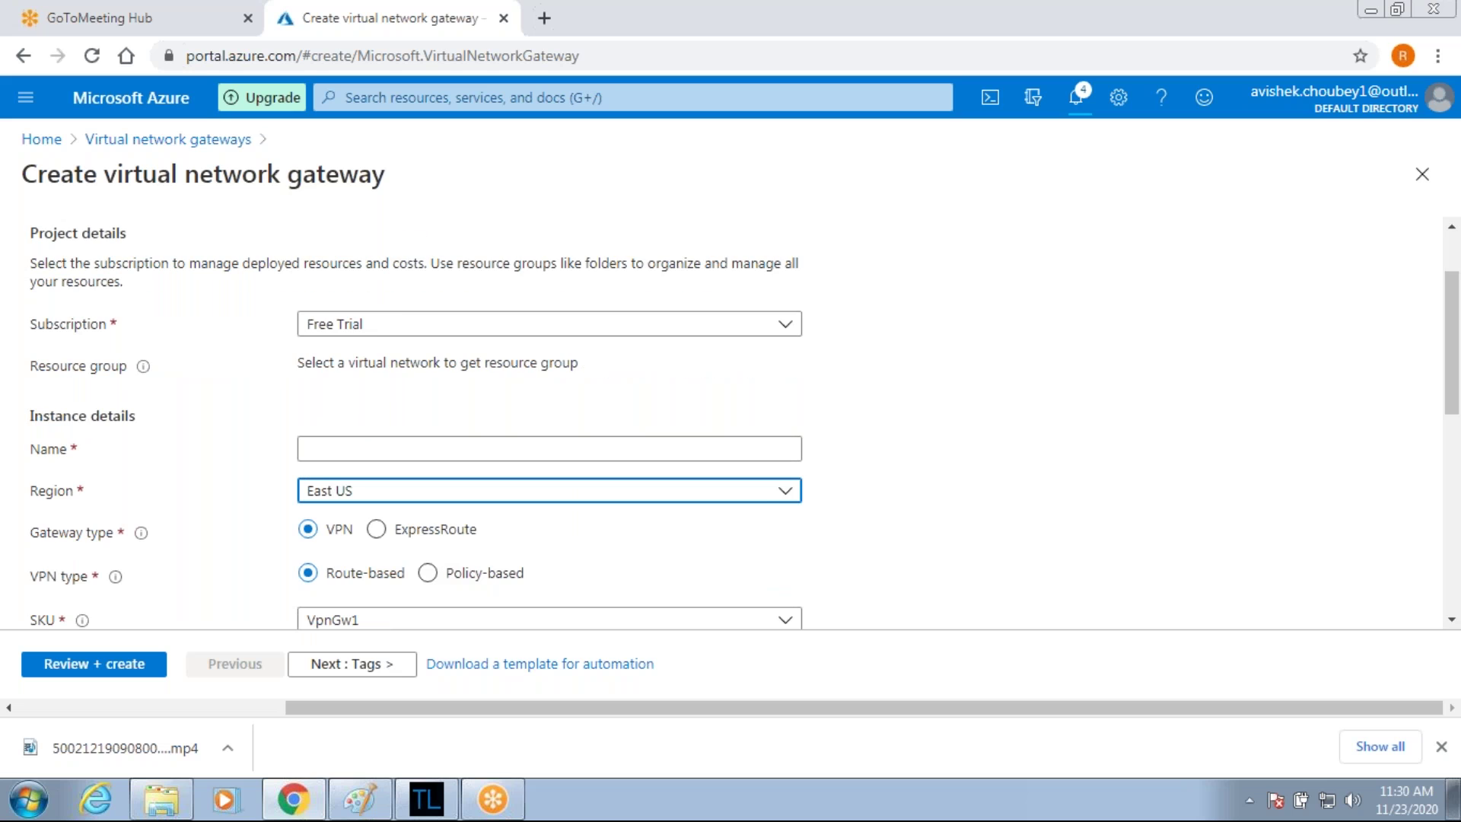
click(438, 490)
scroll(437, 306, down, 4)
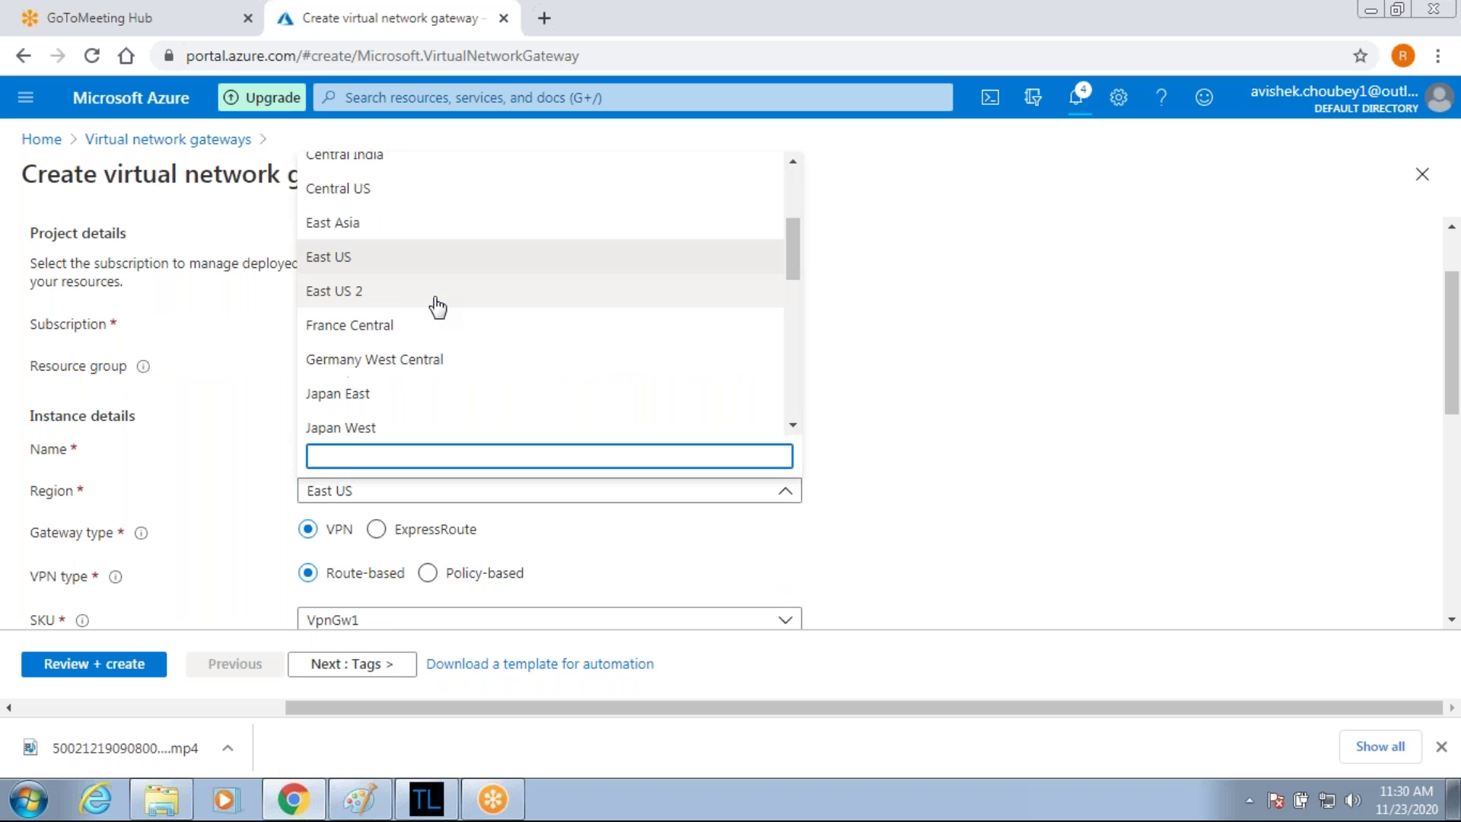
scroll(437, 306, down, 5)
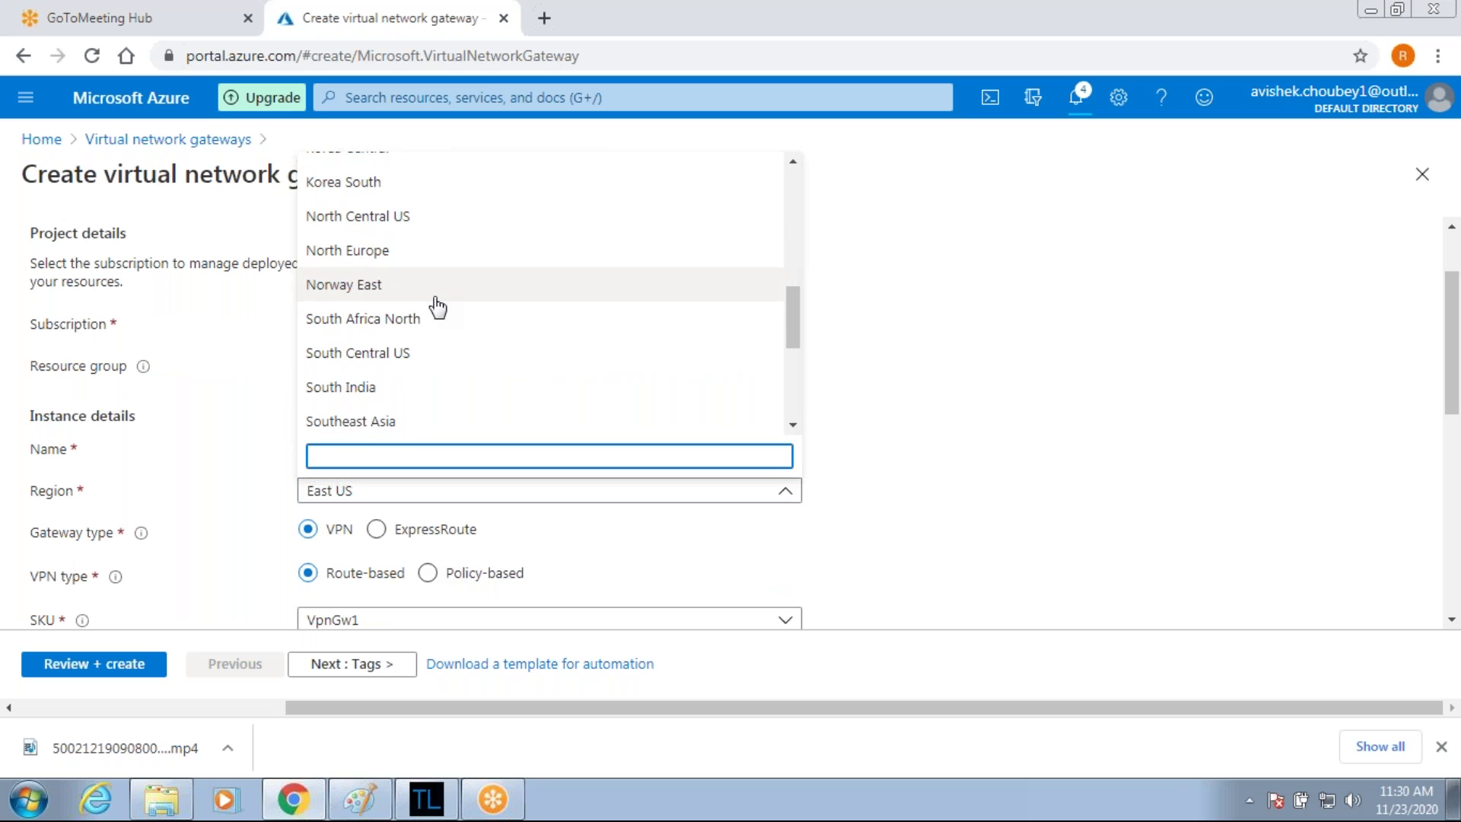
click(339, 425)
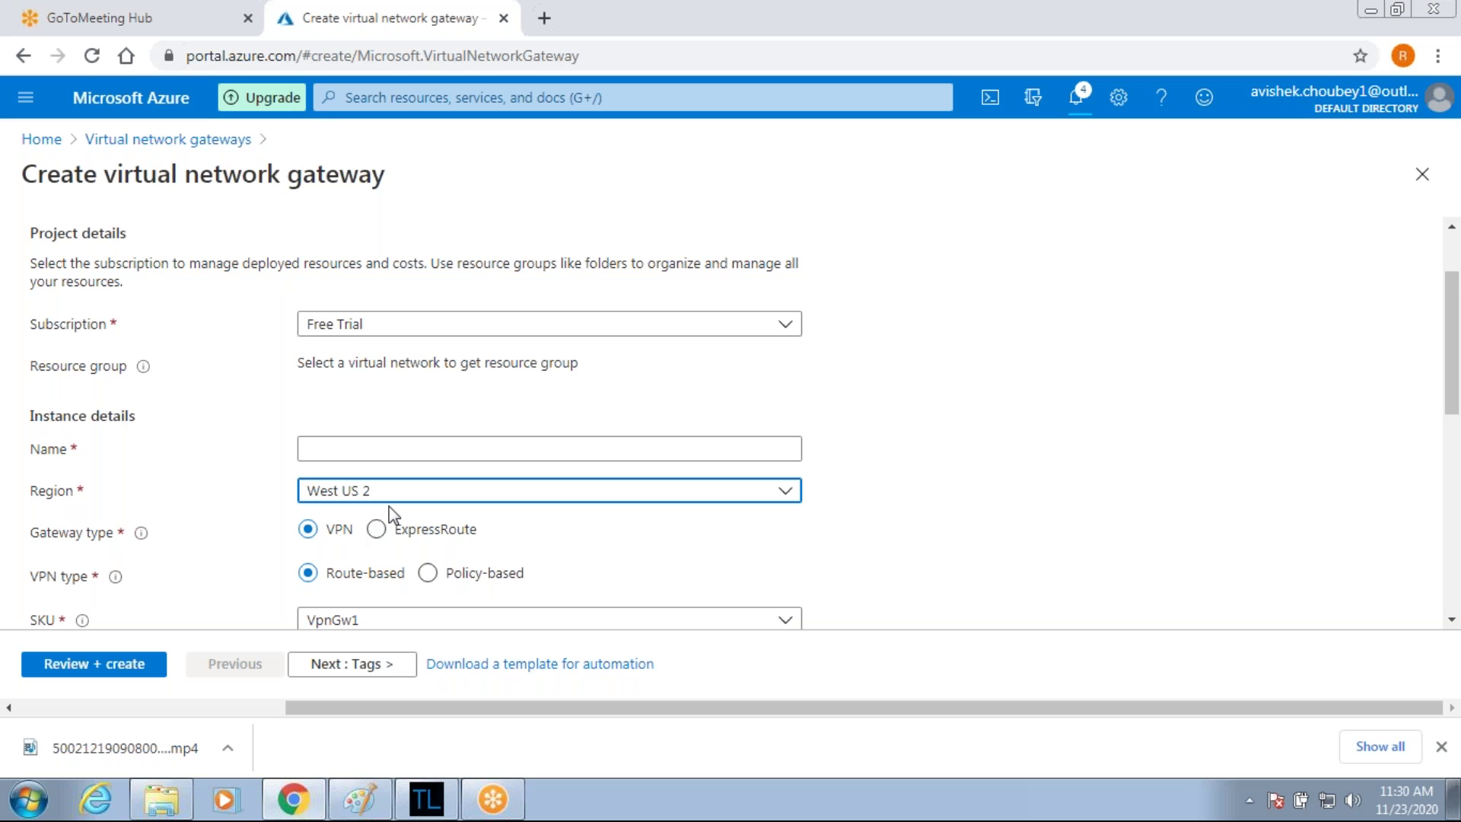
Name the second gateway Vent2-vng.
click(419, 447)
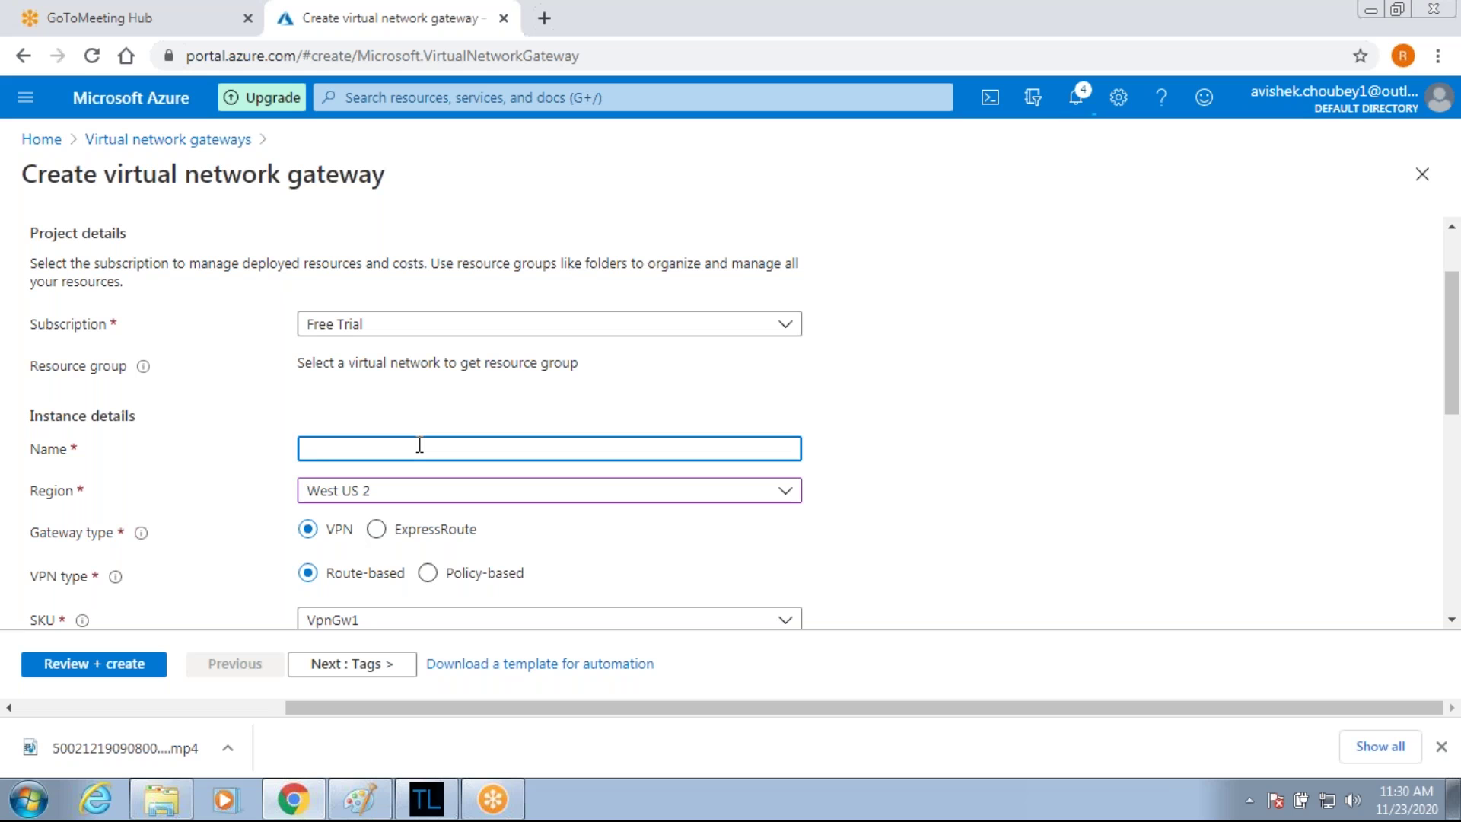
text(Ven)
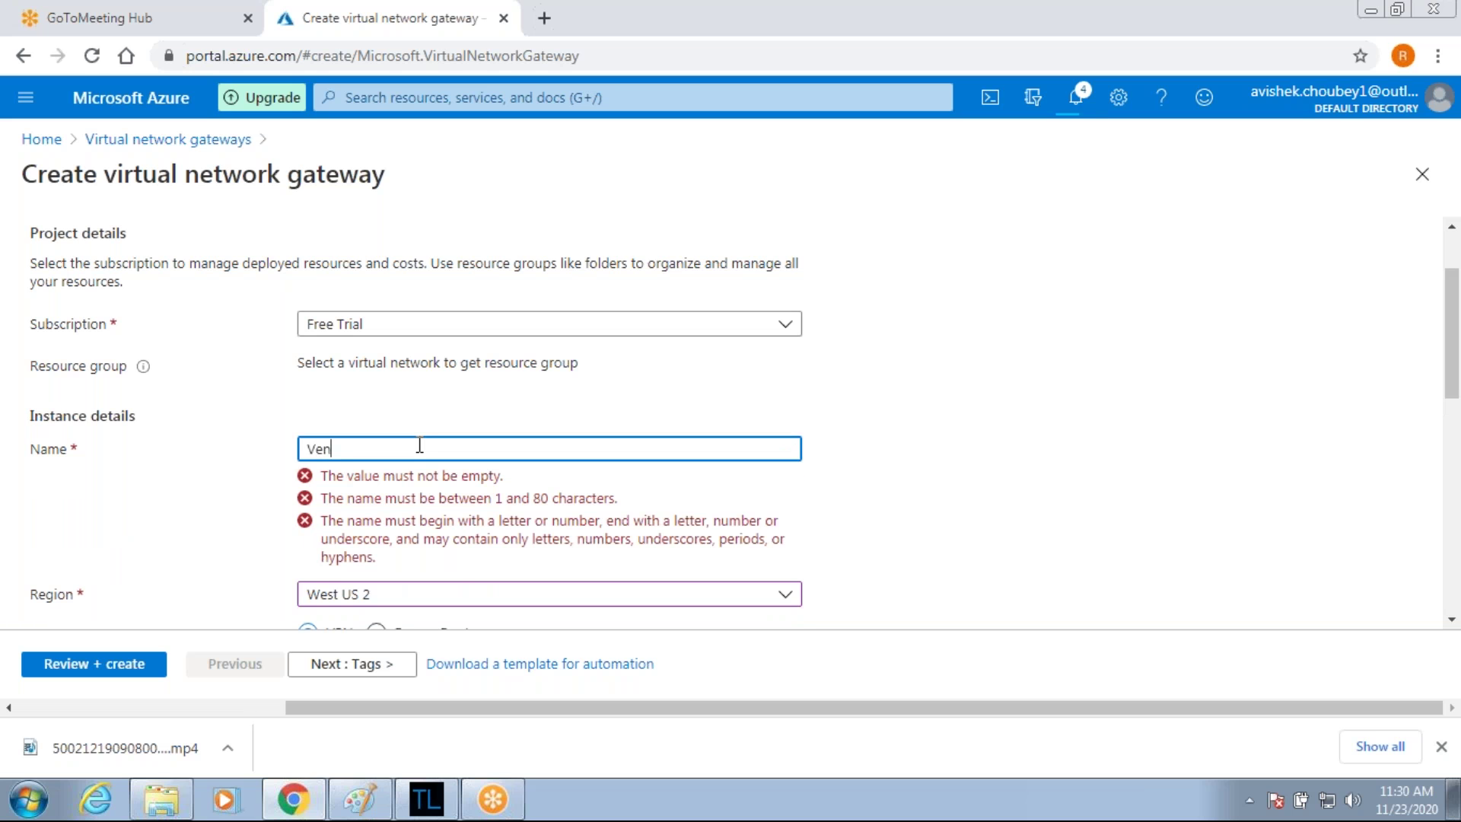
text(t2)
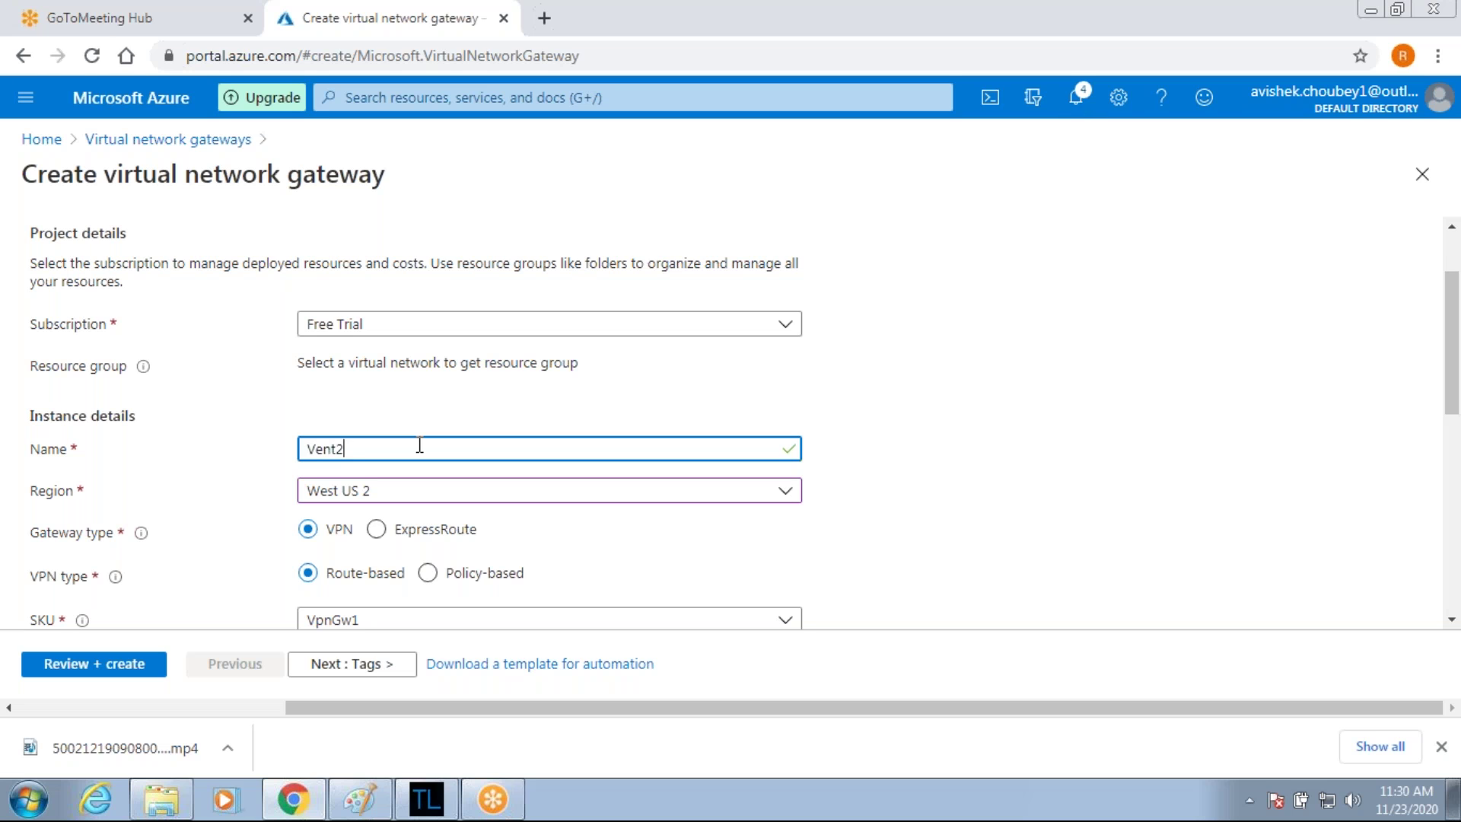
text(-vng)
Attach it to Vnet2-West-US2, giving gateway subnet 172.168.2.0/24.
scroll(497, 475, down, 3)
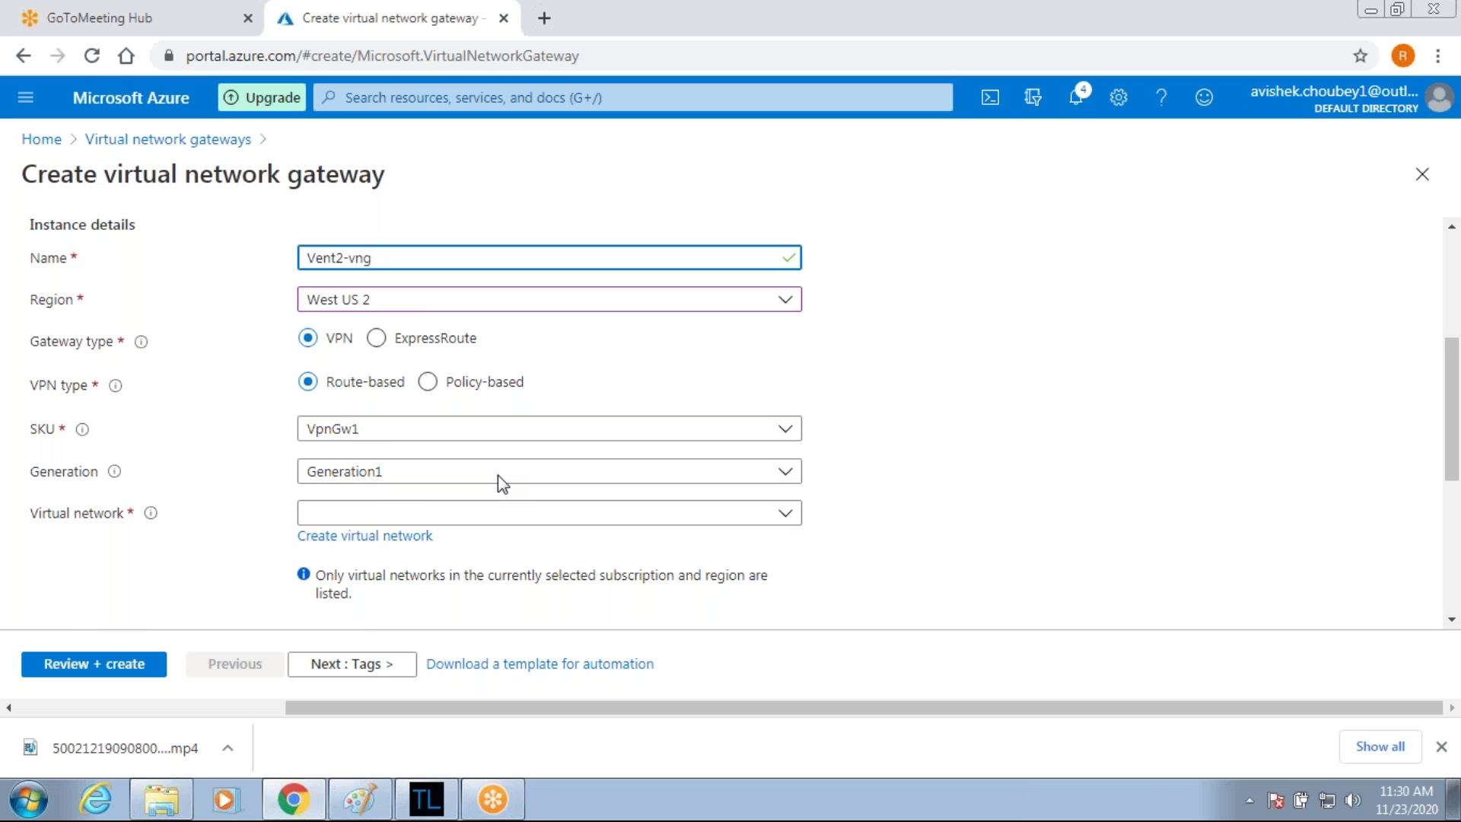
click(368, 491)
click(358, 597)
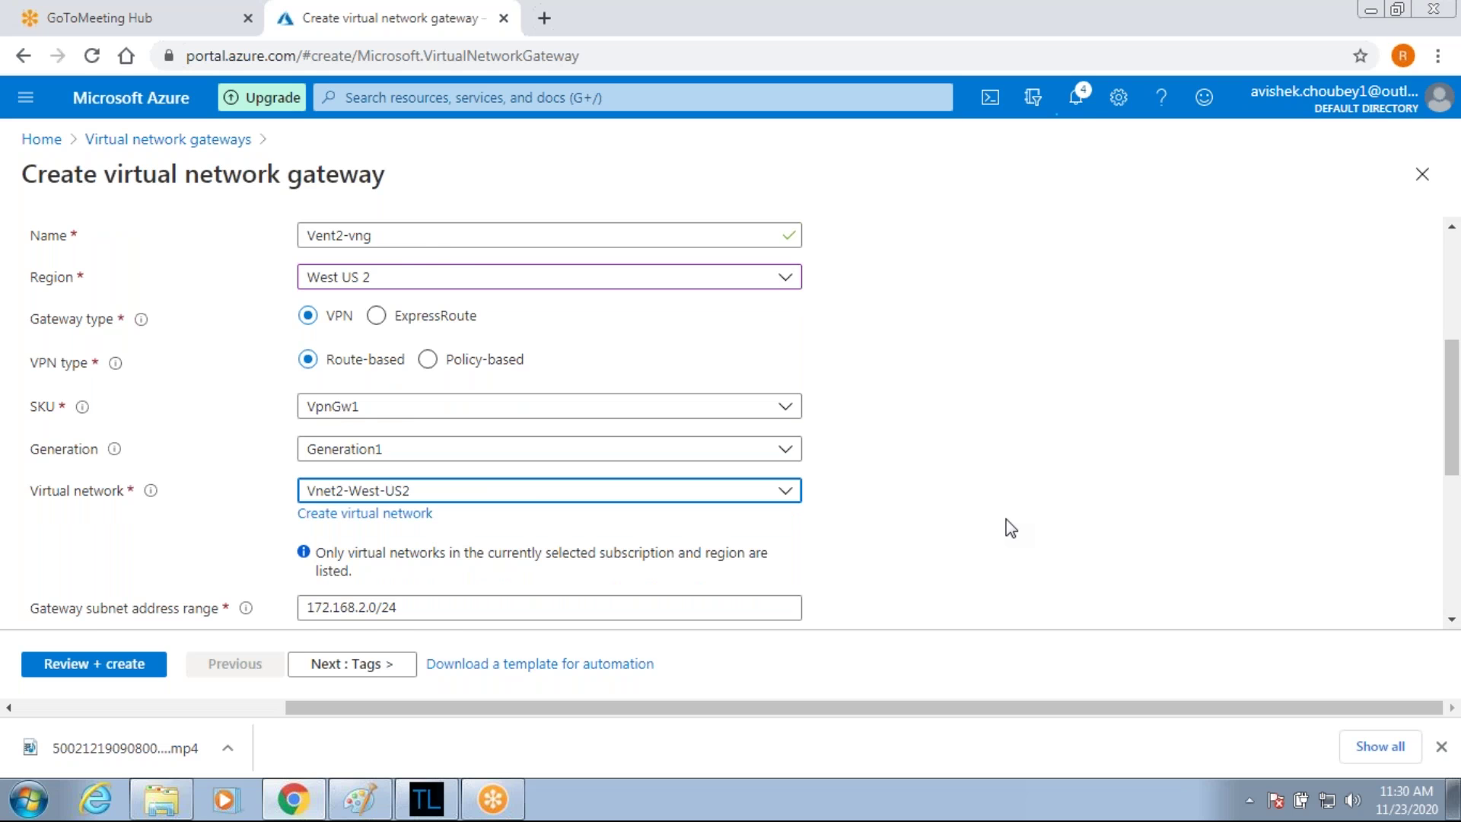
scroll(1006, 525, down, 3)
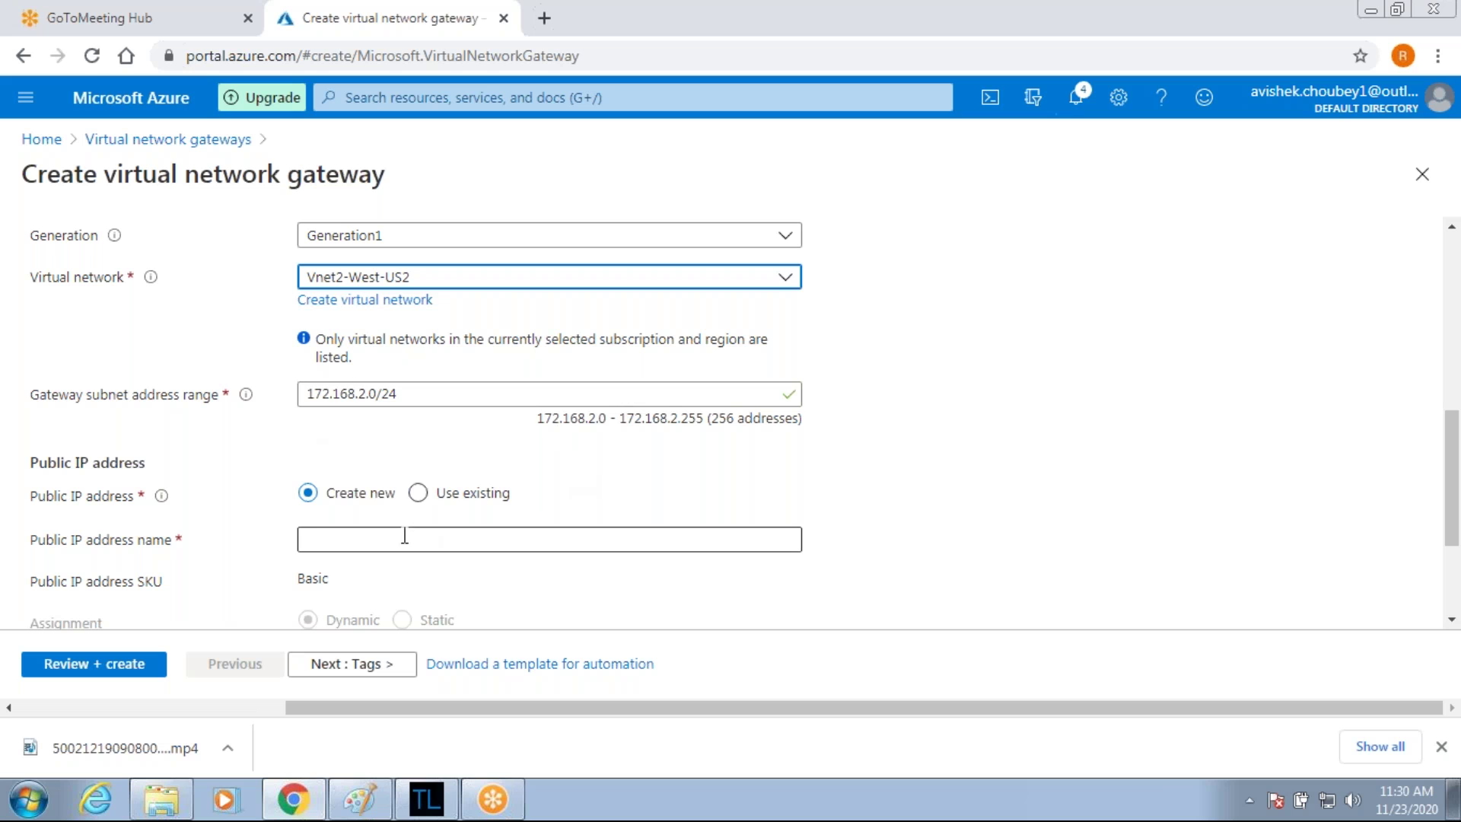
Name the public IP vnet2-pip and validate the Vent2-vng gateway settings.
click(320, 537)
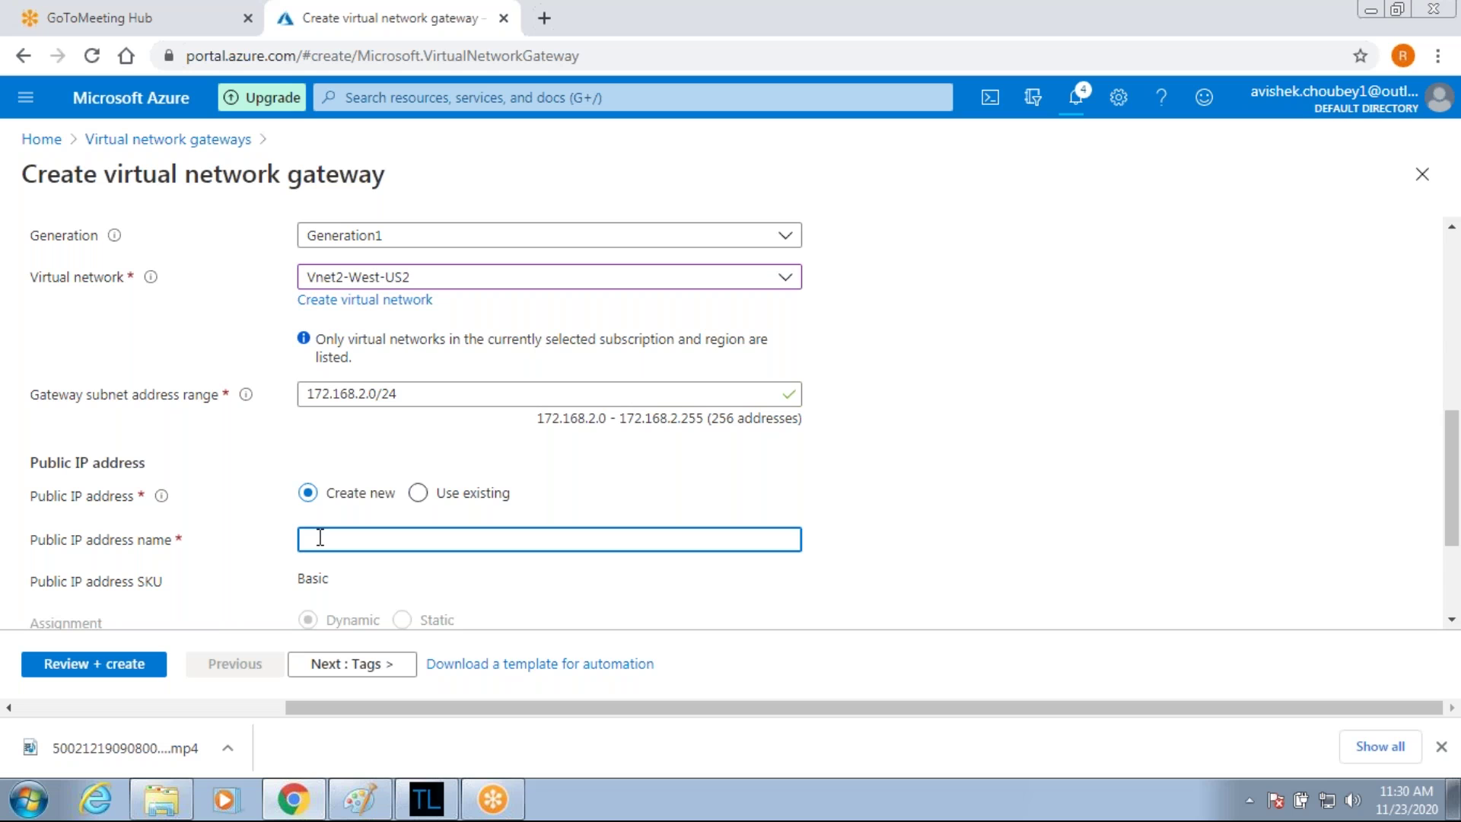
text(vnet2-pip)
scroll(731, 418, down, 3)
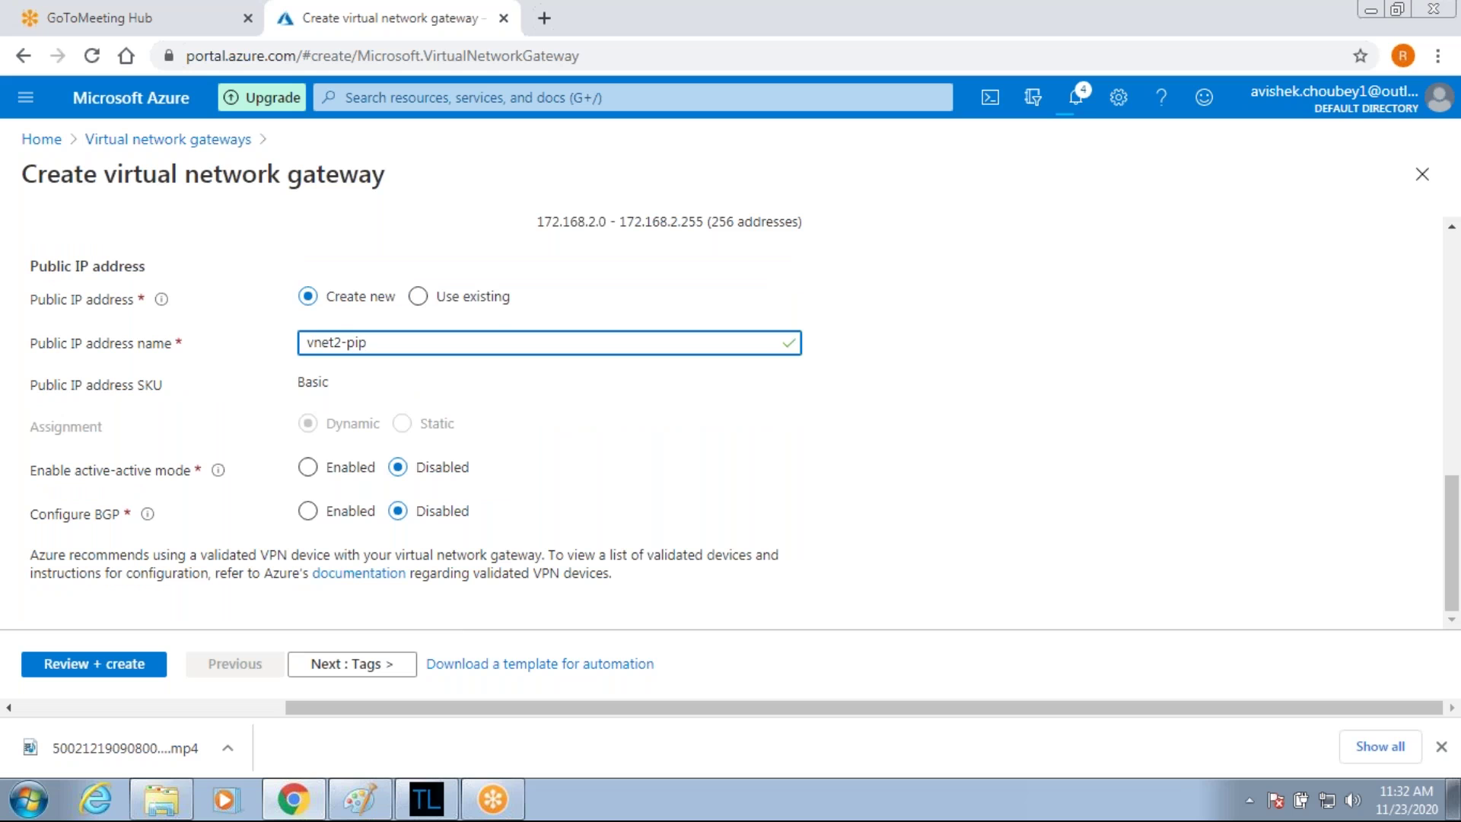
click(447, 302)
click(93, 664)
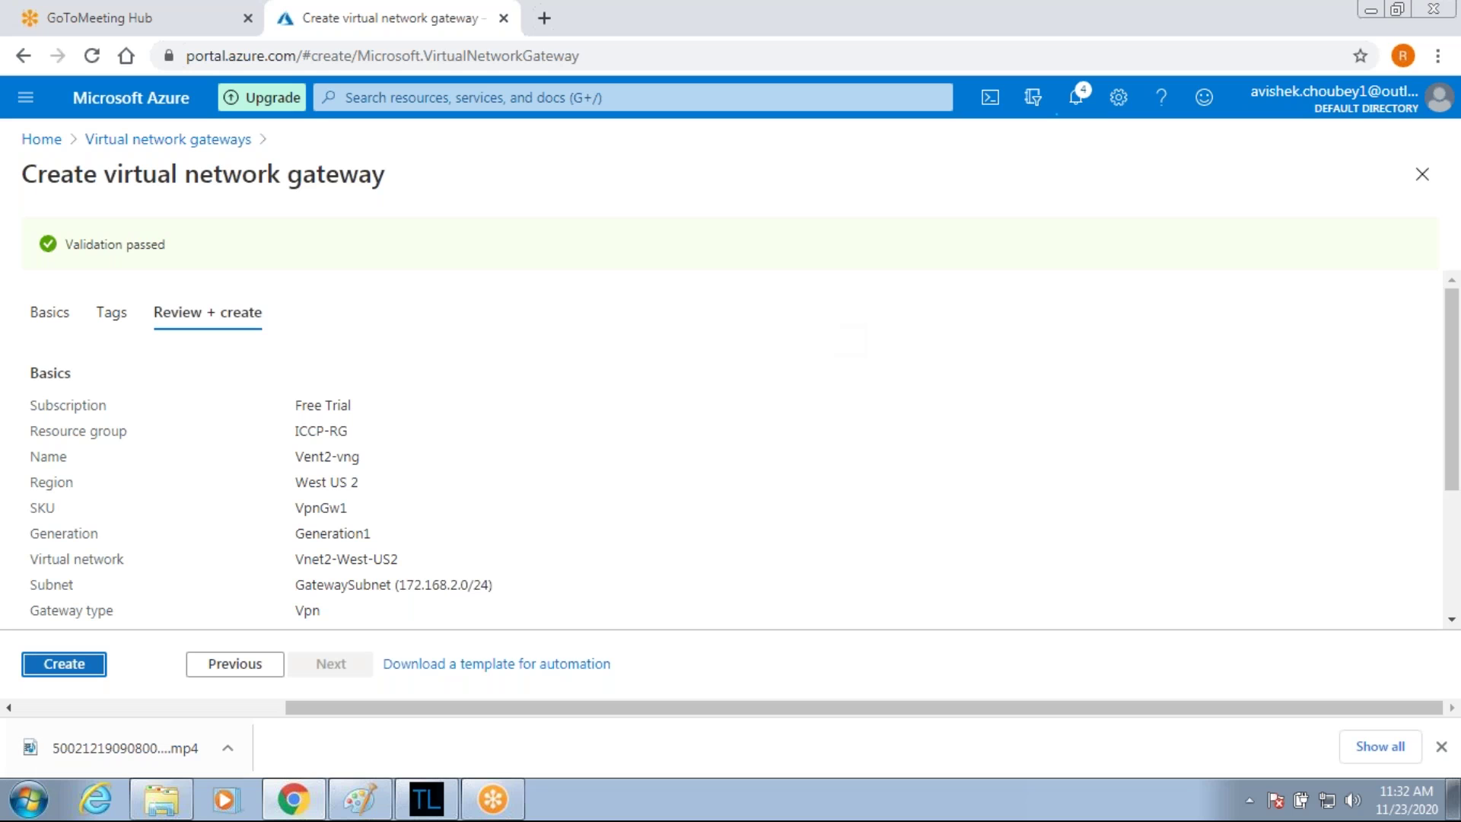
Deploy Vent2-vng, then draw a dark red arc between the two VNG circles in Paint.
click(81, 660)
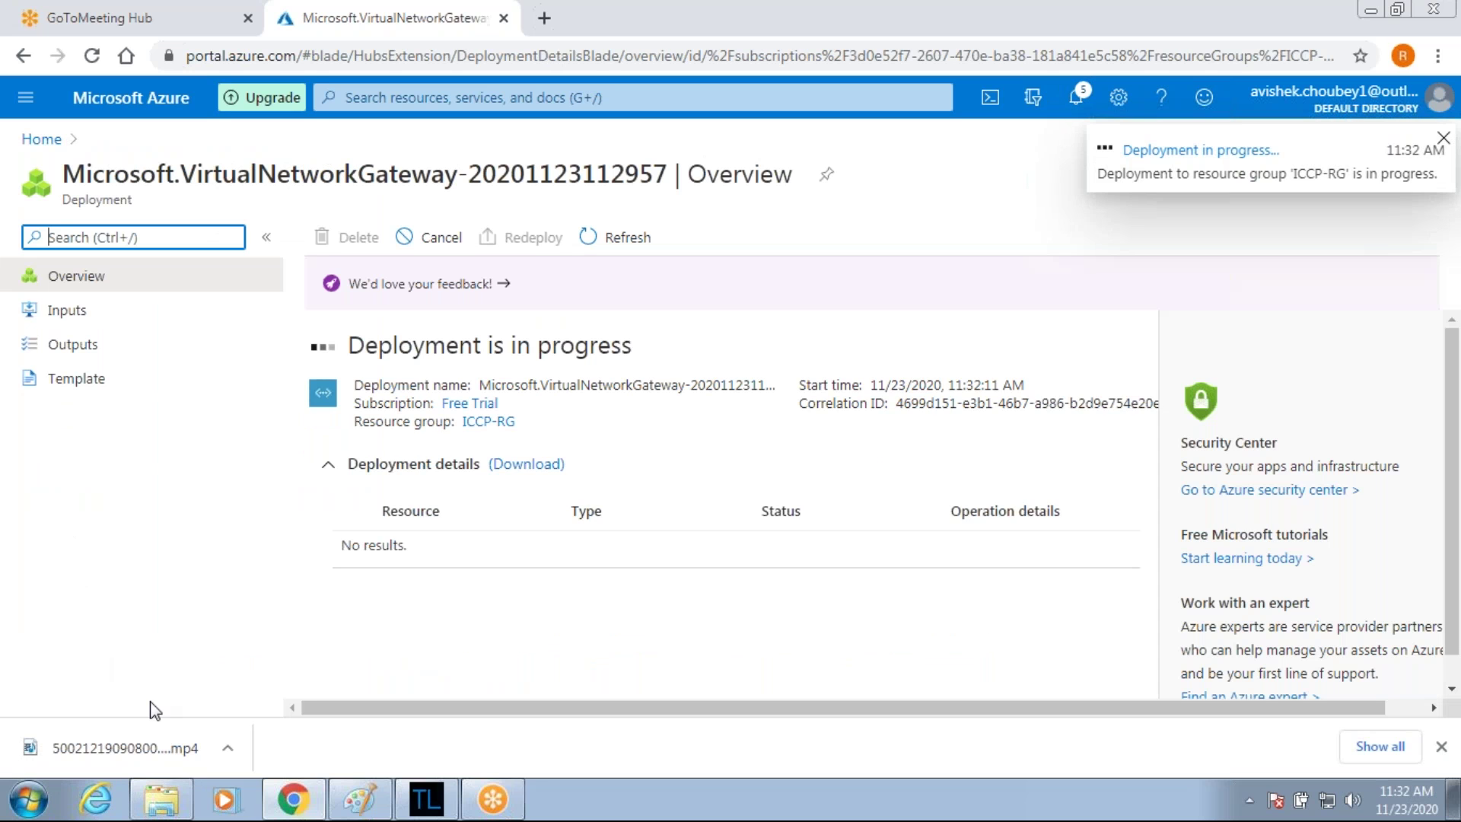
click(356, 800)
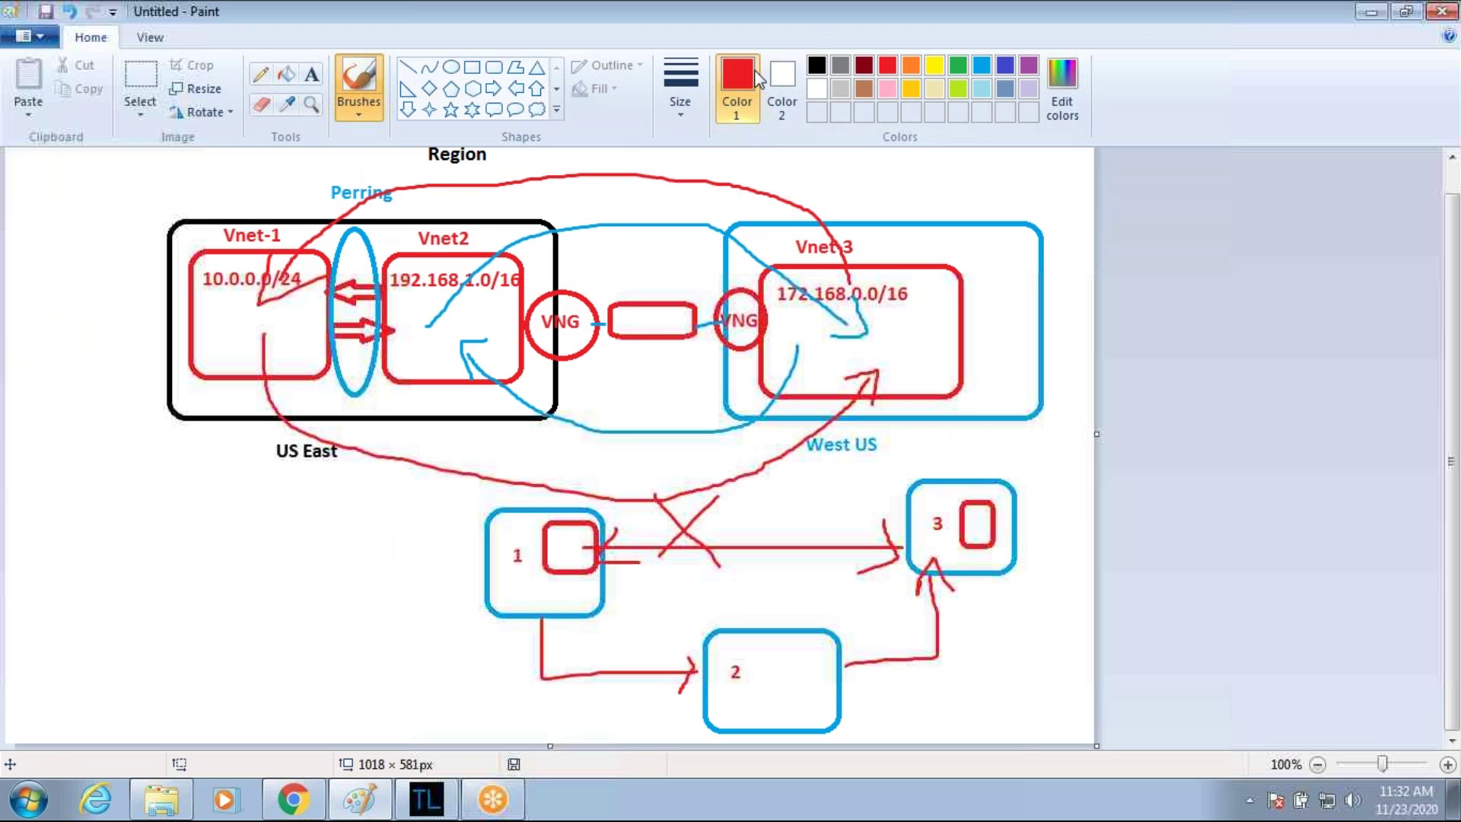
click(863, 65)
drag(551, 293, 587, 255)
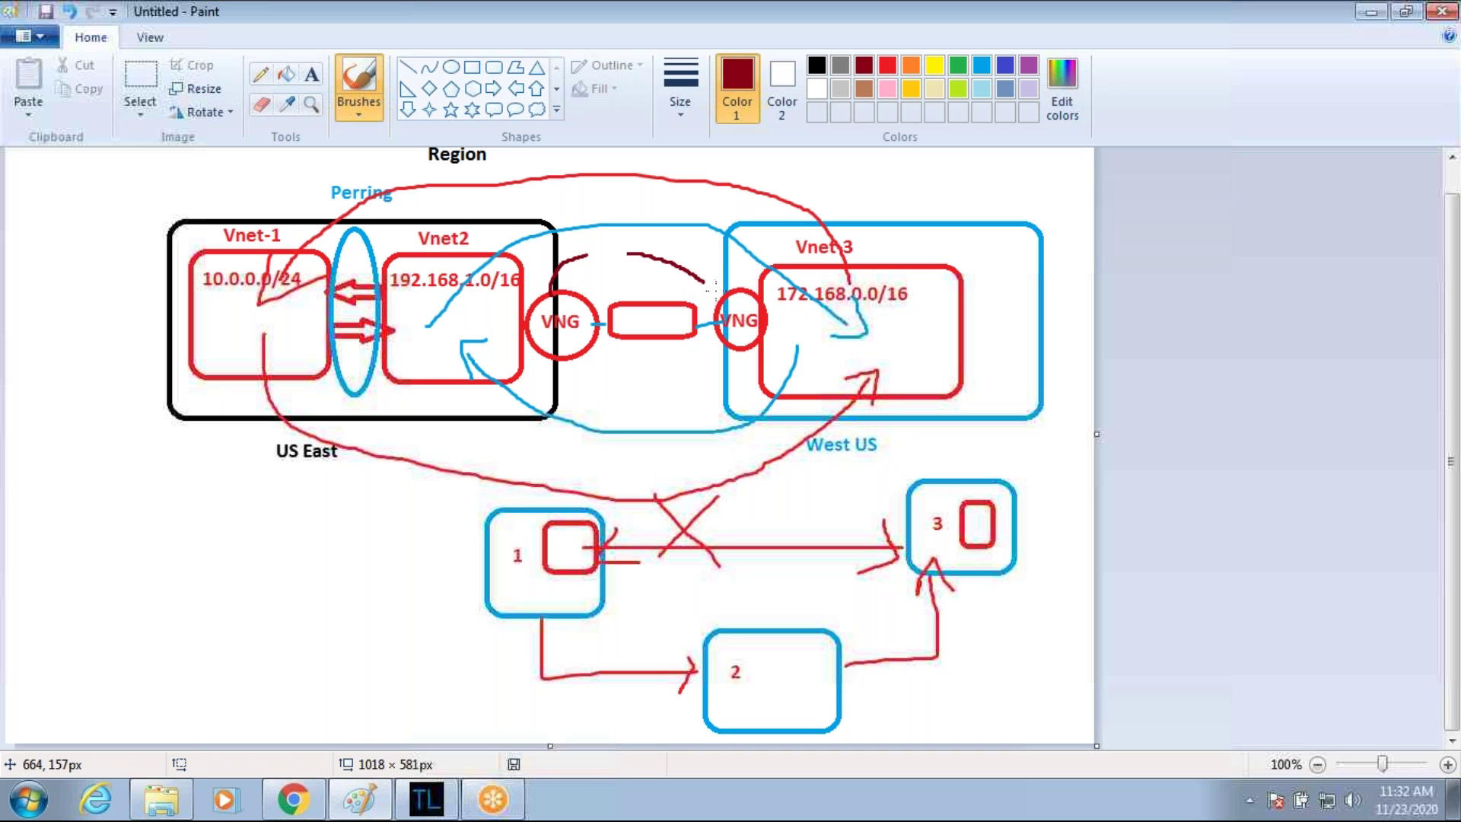
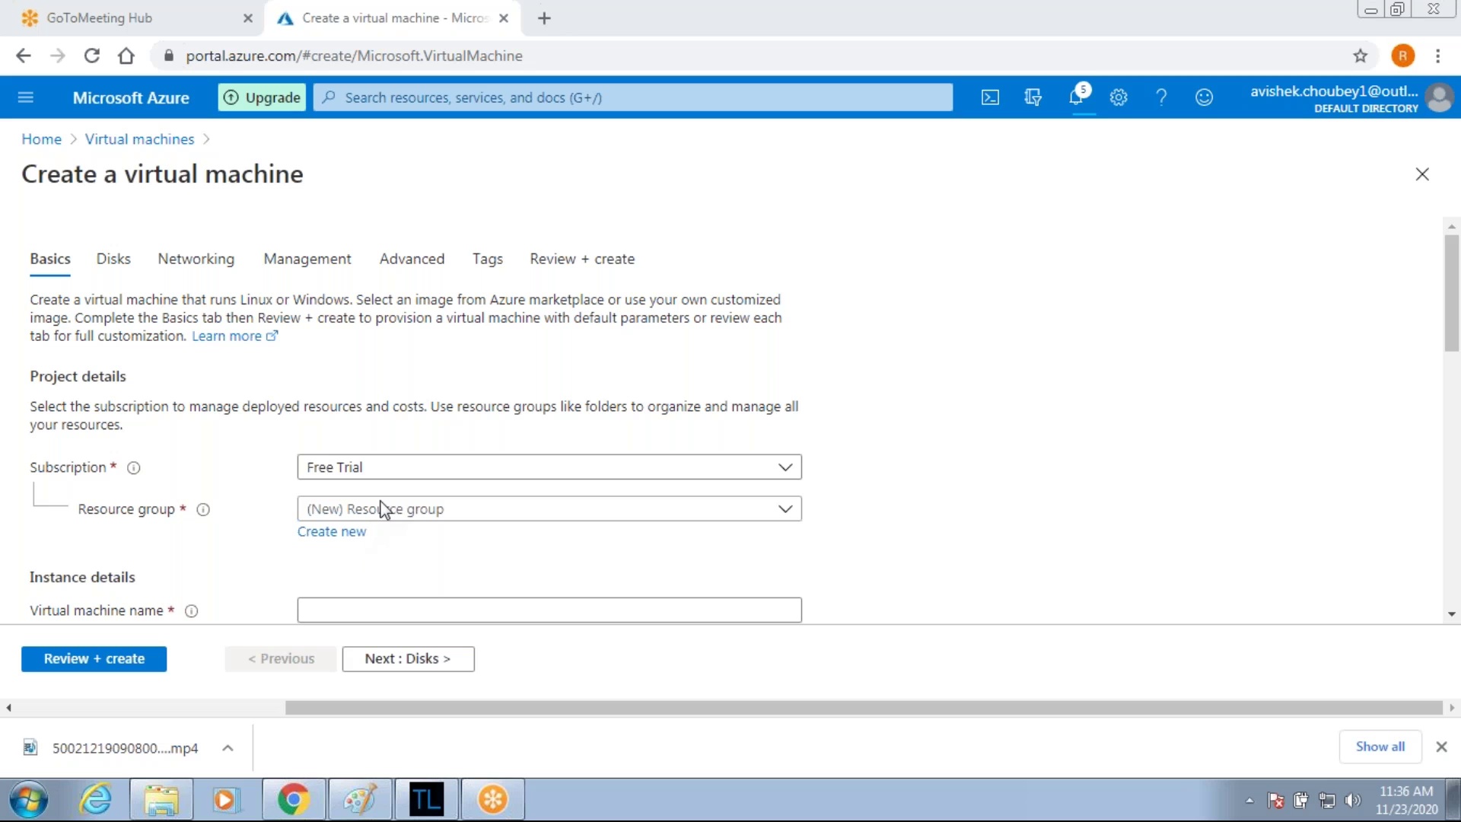
Put Vm1-vnet1 in resource group ICCP-RG with the Windows Server 2012 R2 Datacenter image.
click(480, 518)
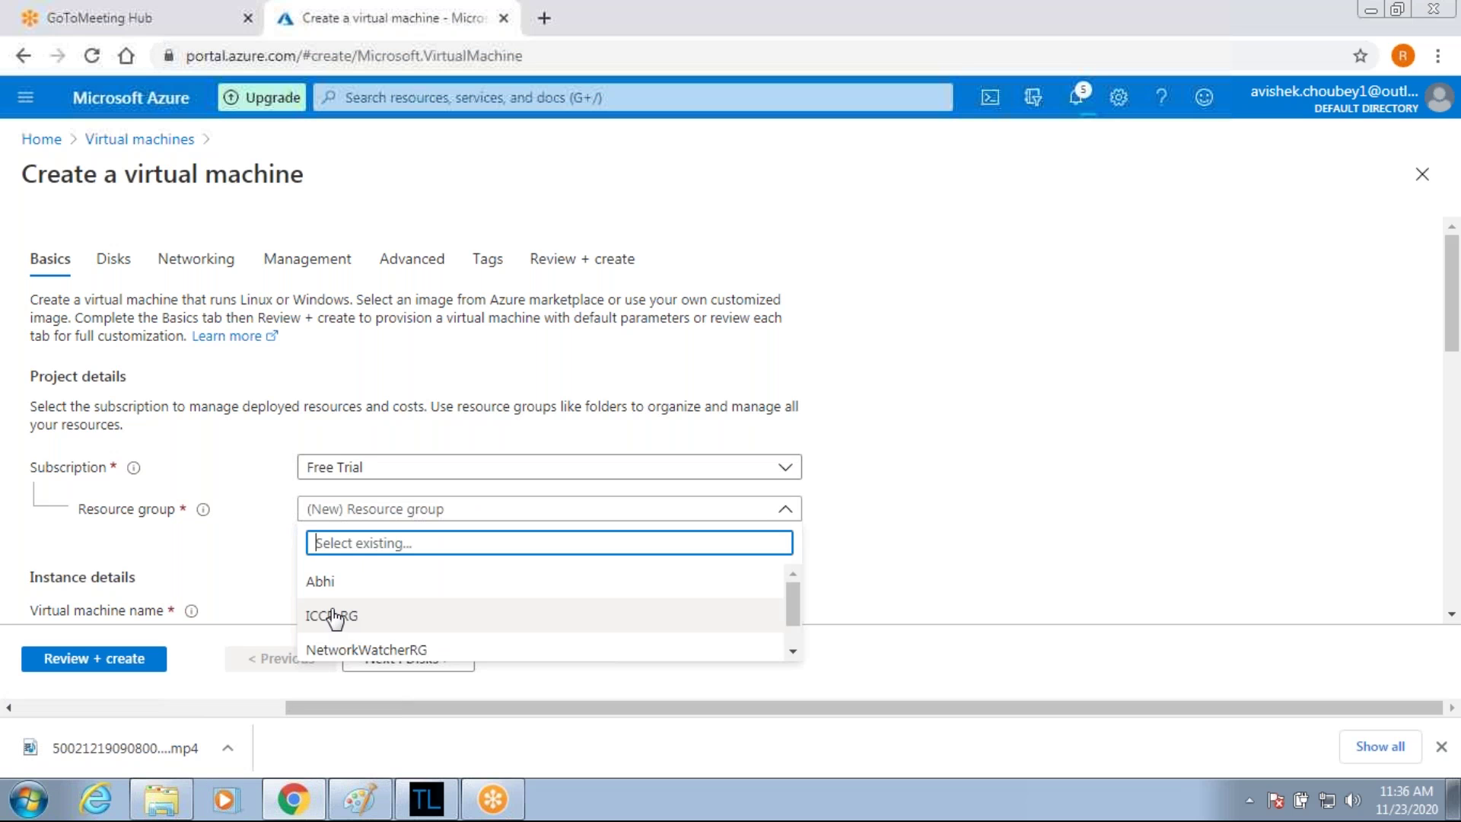
click(333, 617)
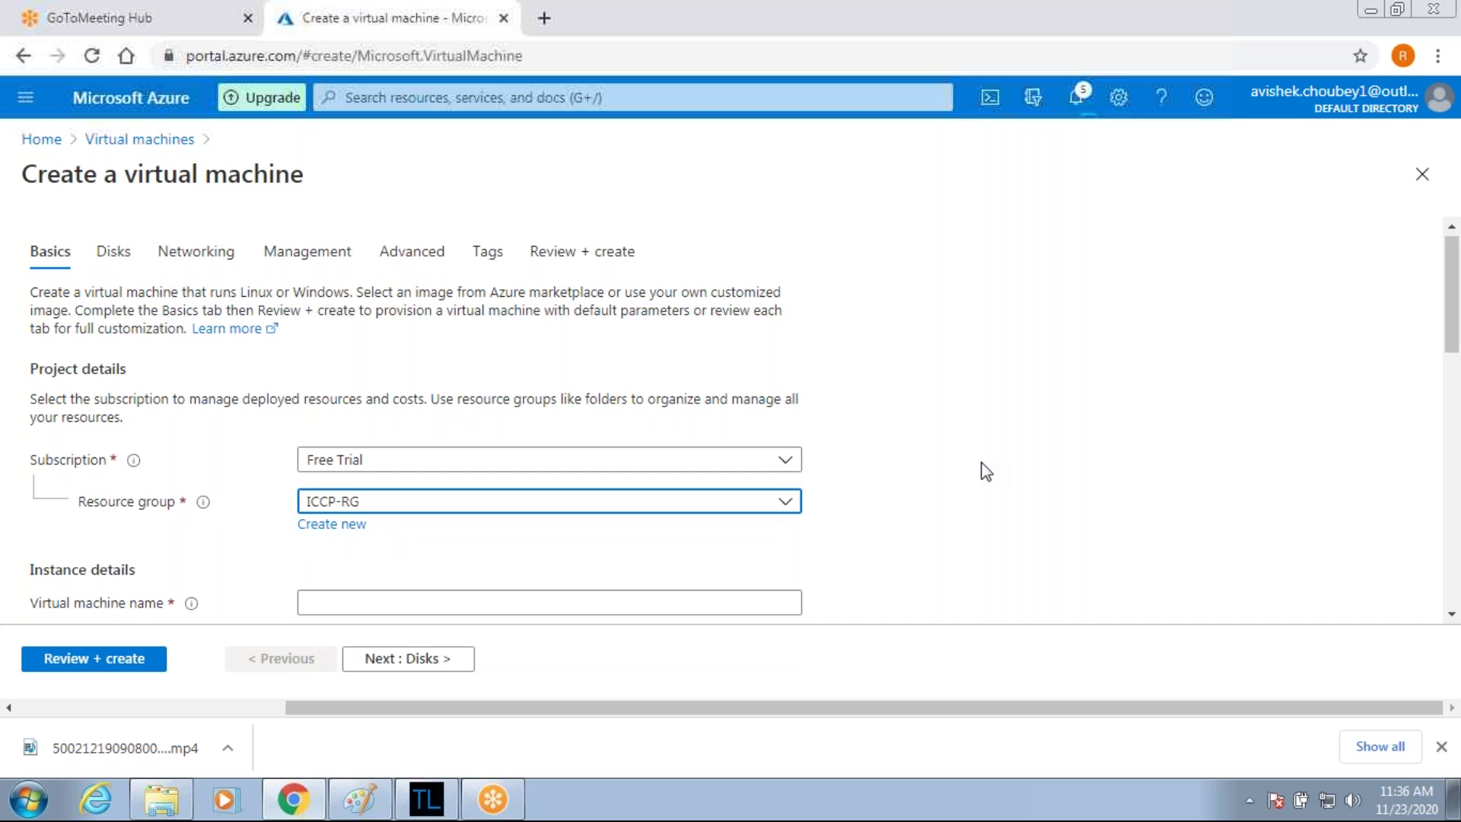
scroll(427, 296, down, 4)
click(427, 291)
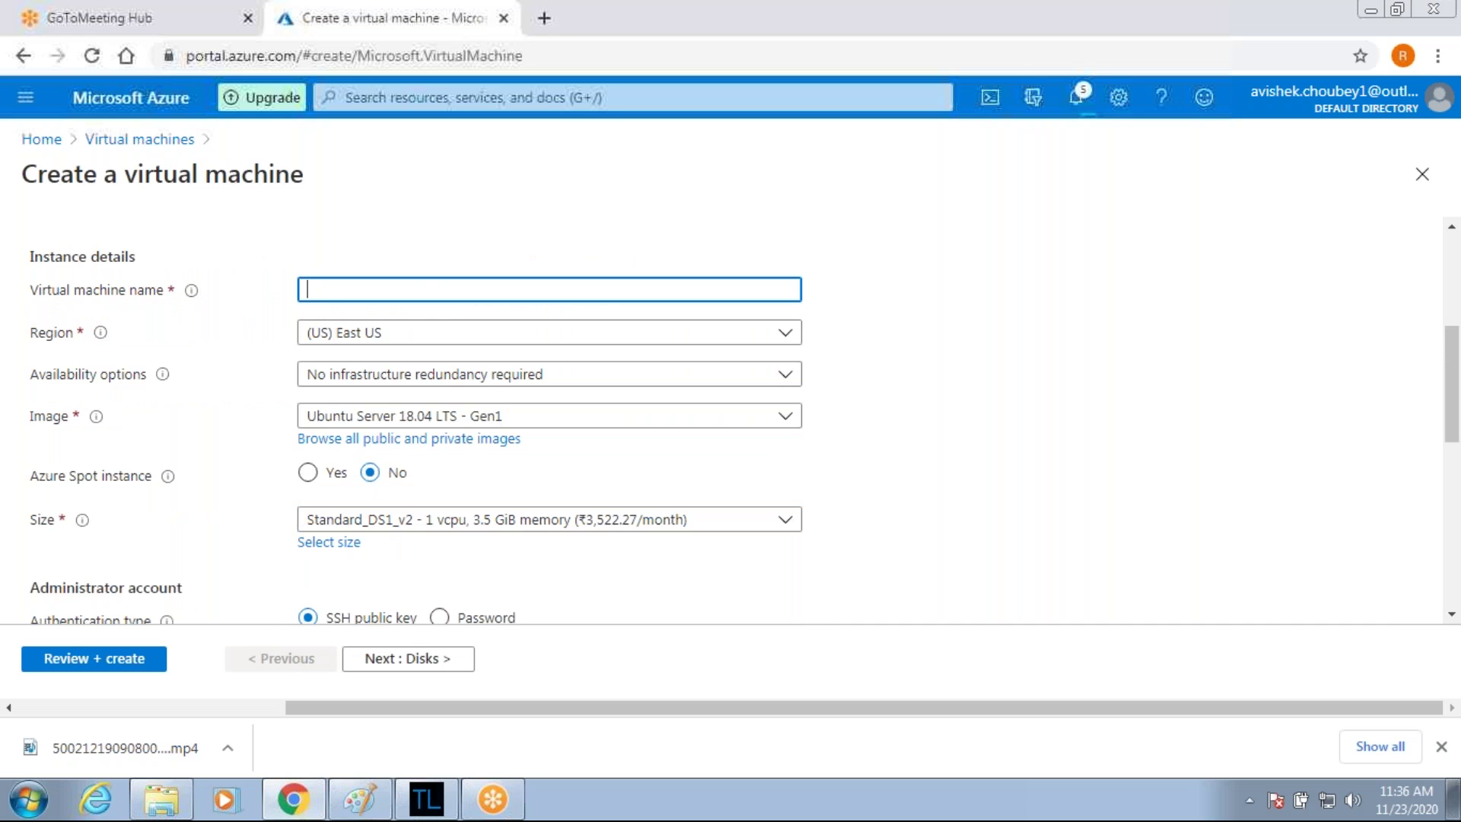
text(Vm1-vnet1)
click(785, 419)
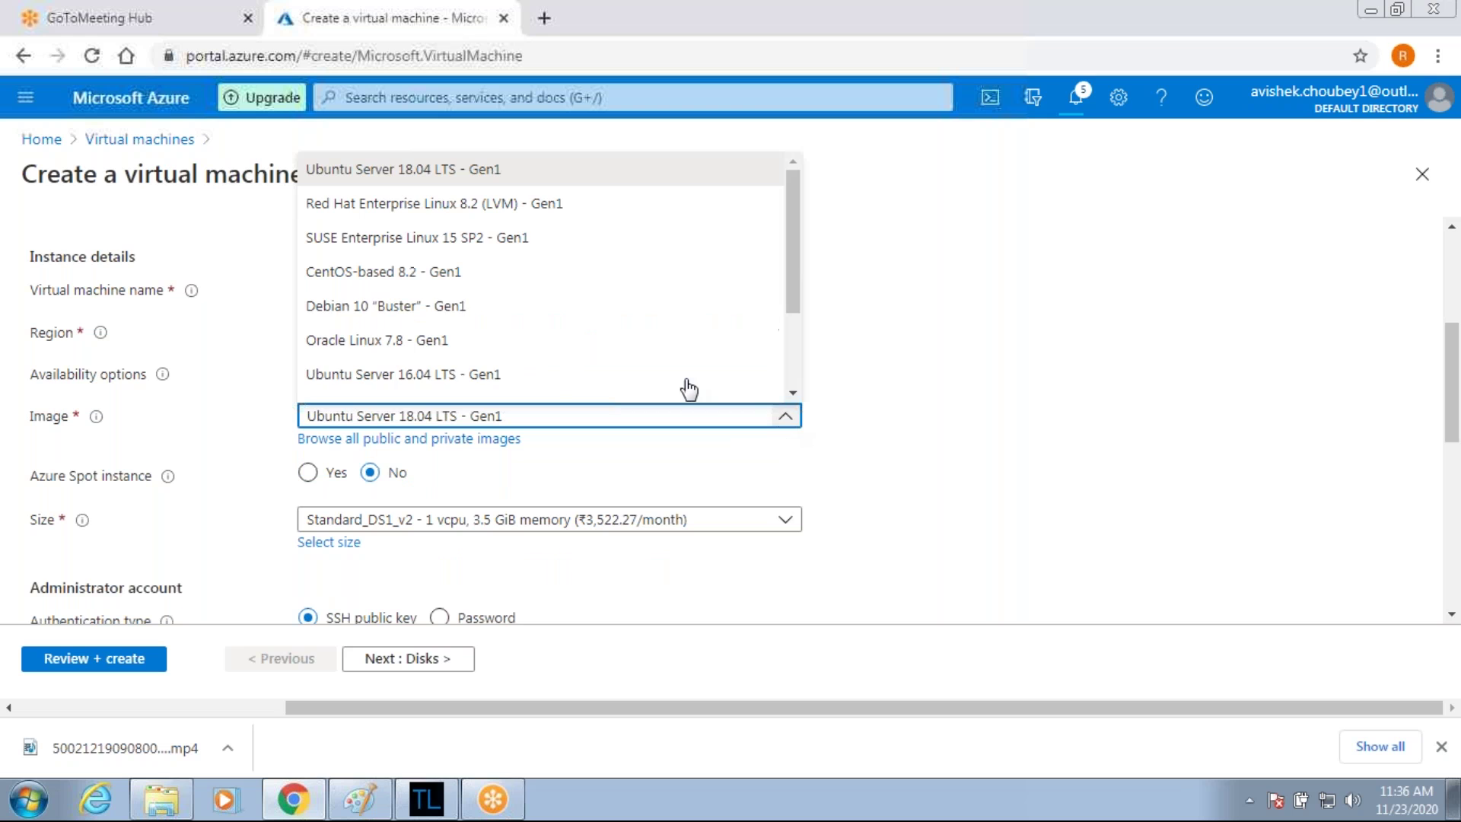
scroll(507, 304, down, 2)
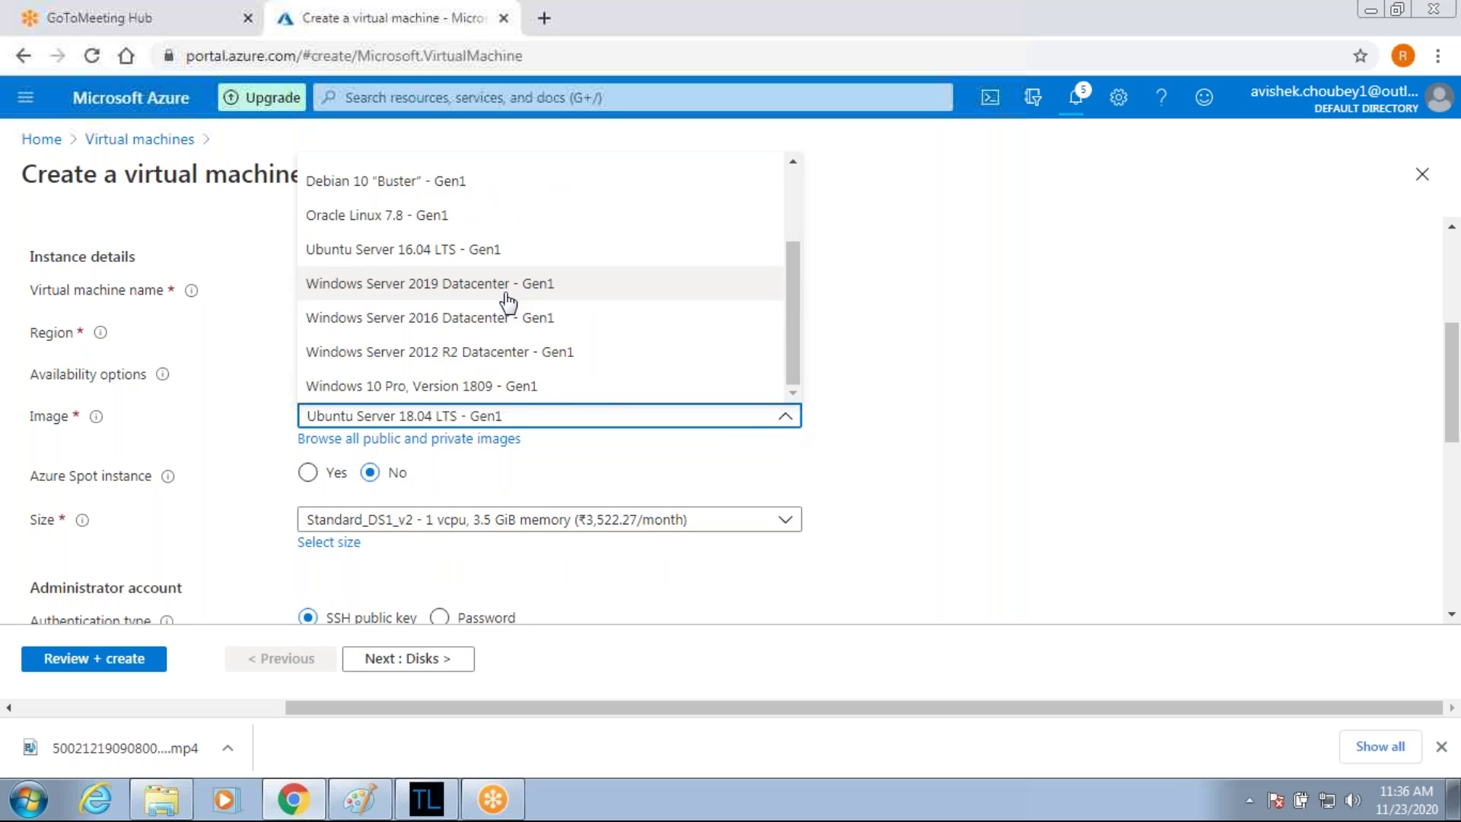
click(506, 355)
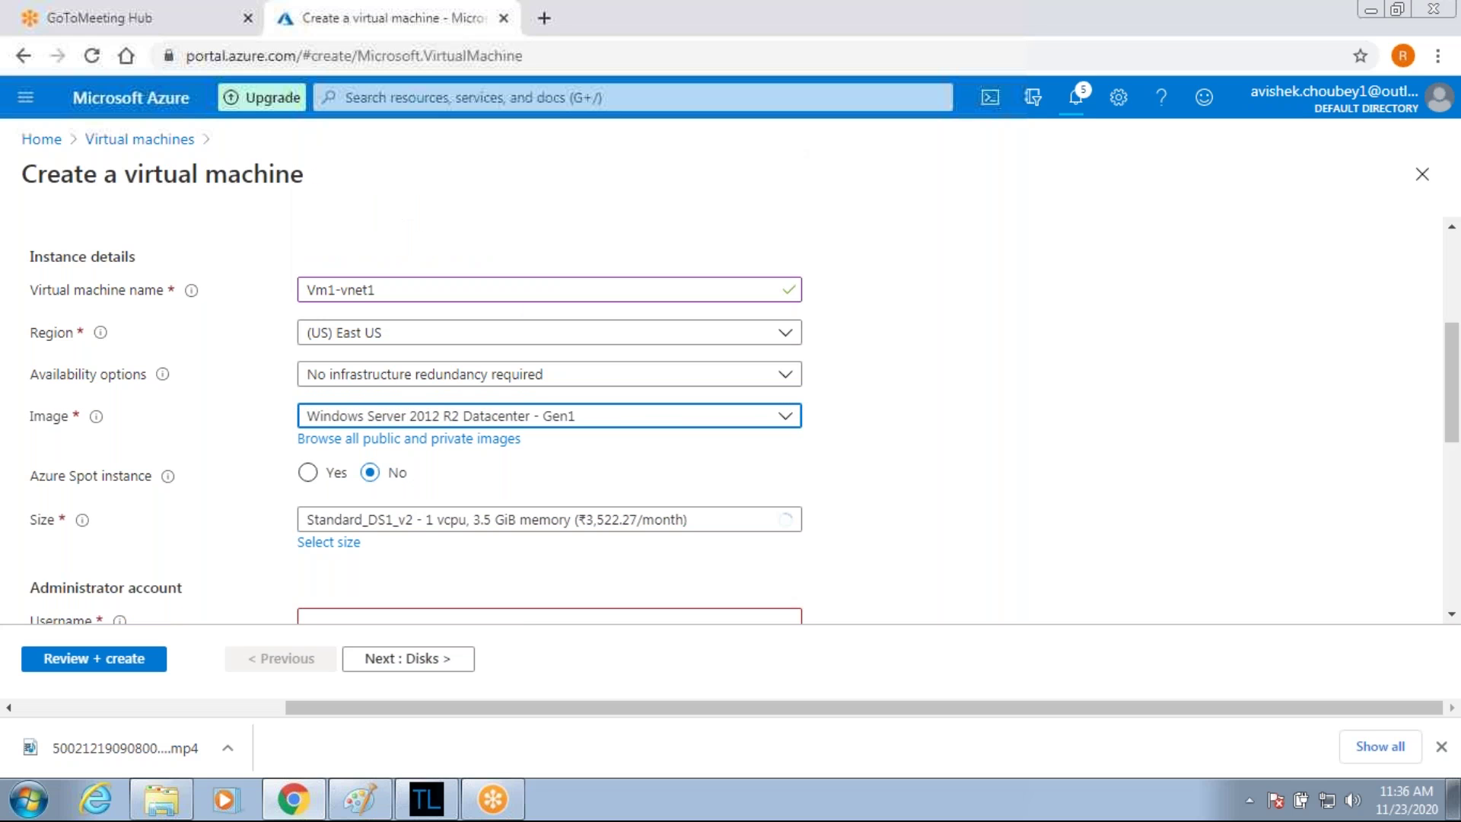
Enter the administrator username, password and confirmation, then continue to the Disks tab.
scroll(866, 507, down, 4)
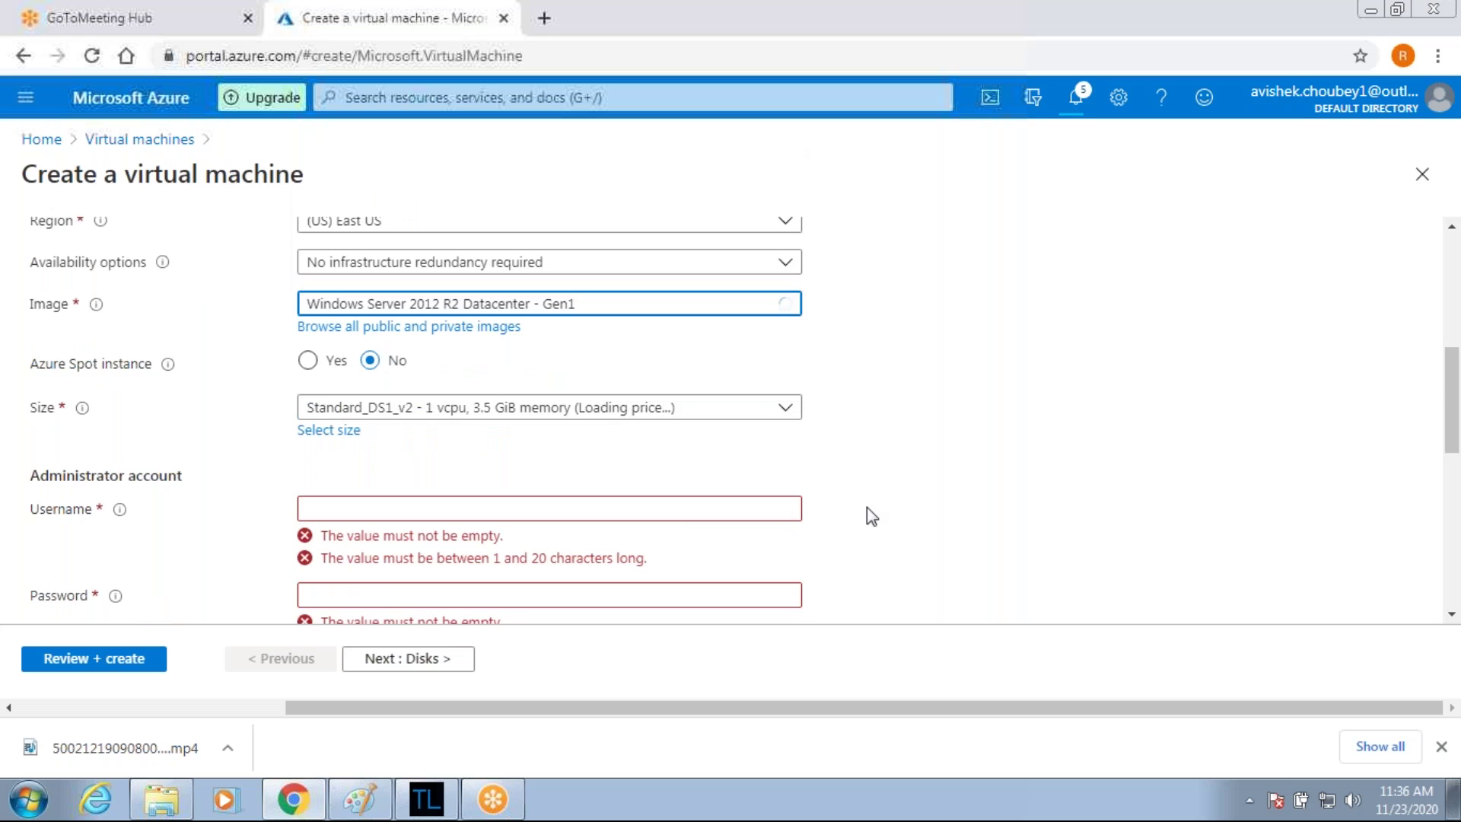
click(559, 299)
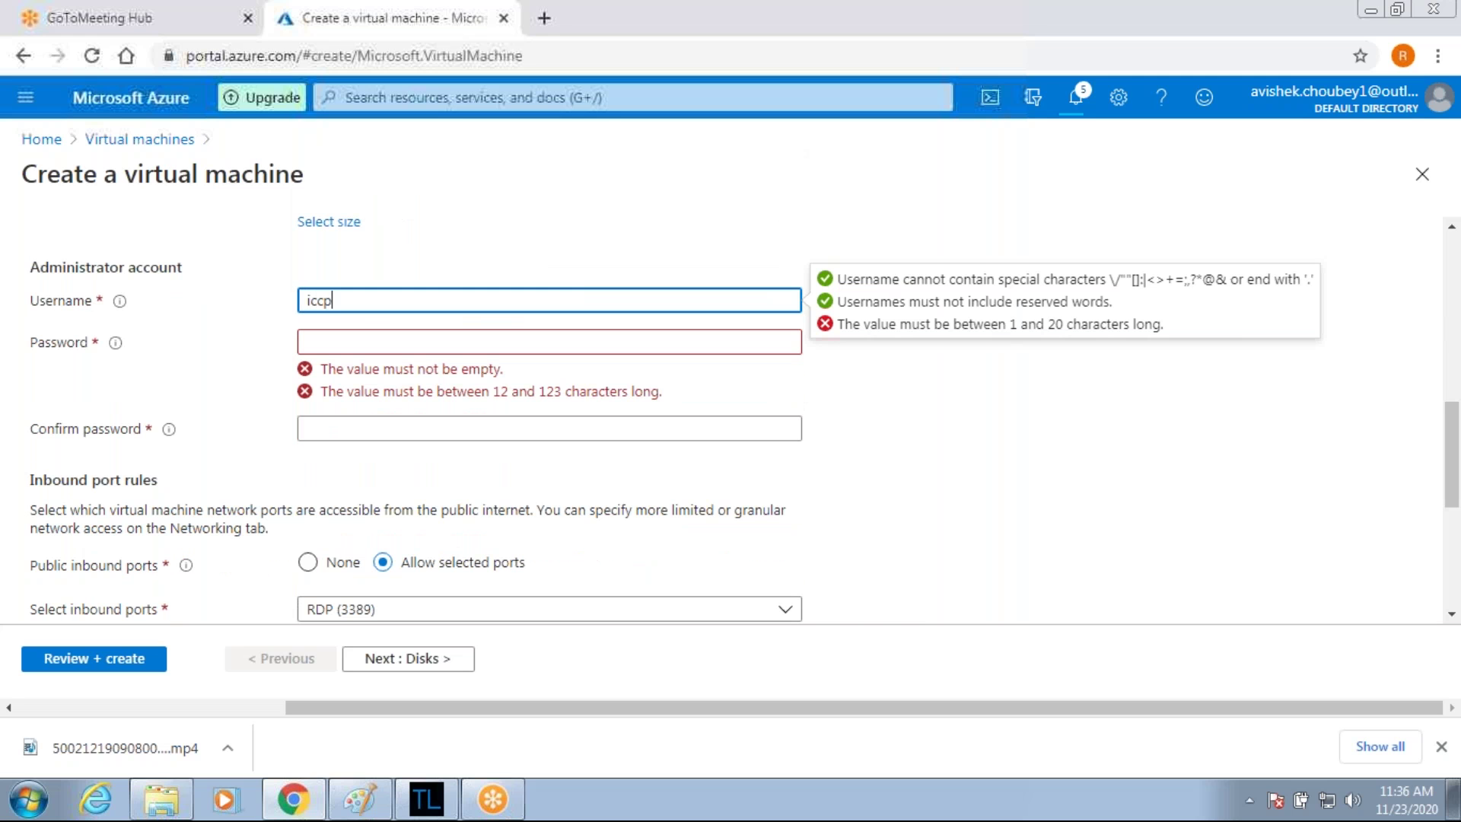
key(Tab)
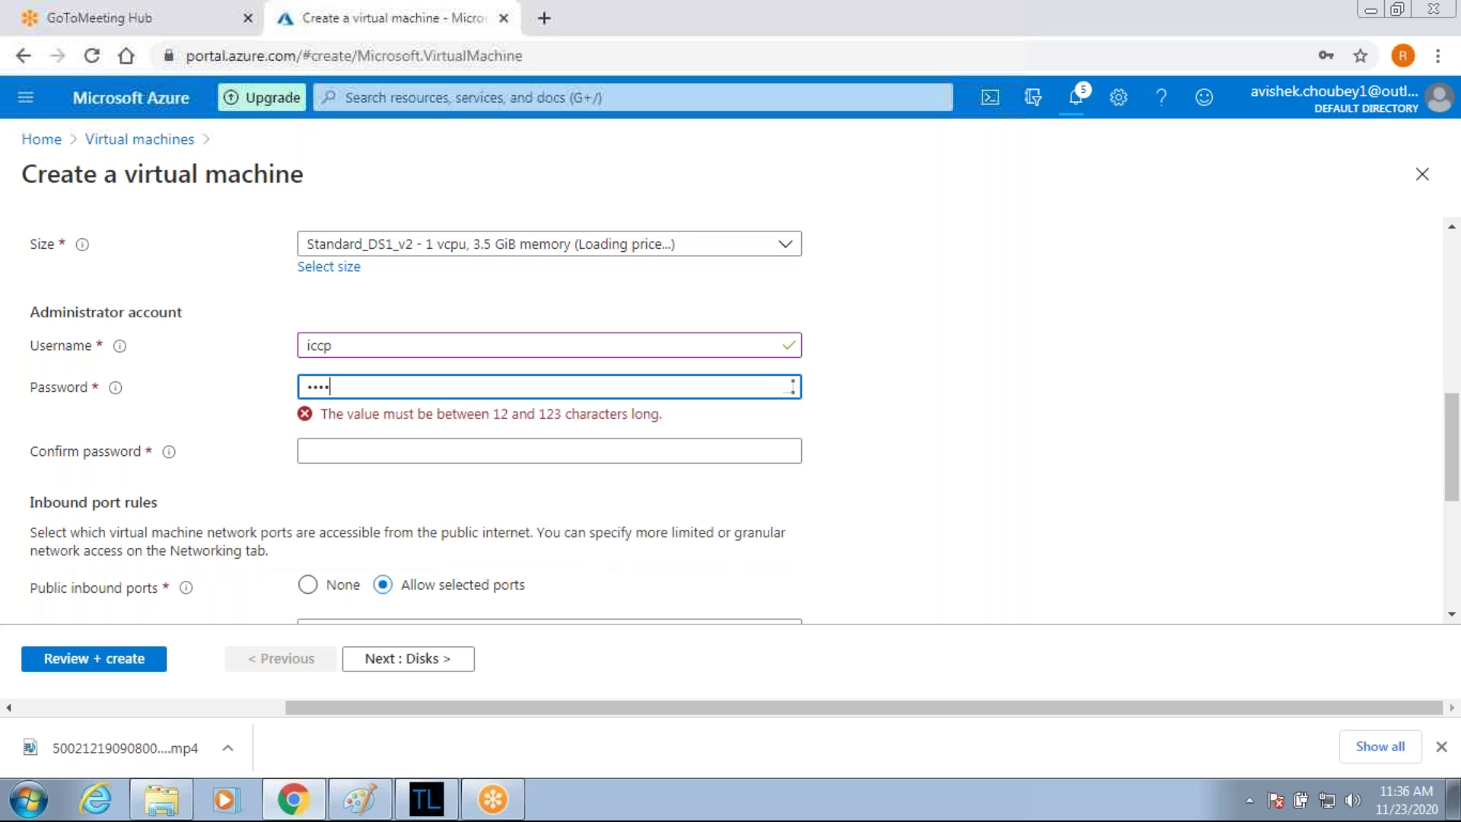
key(Tab)
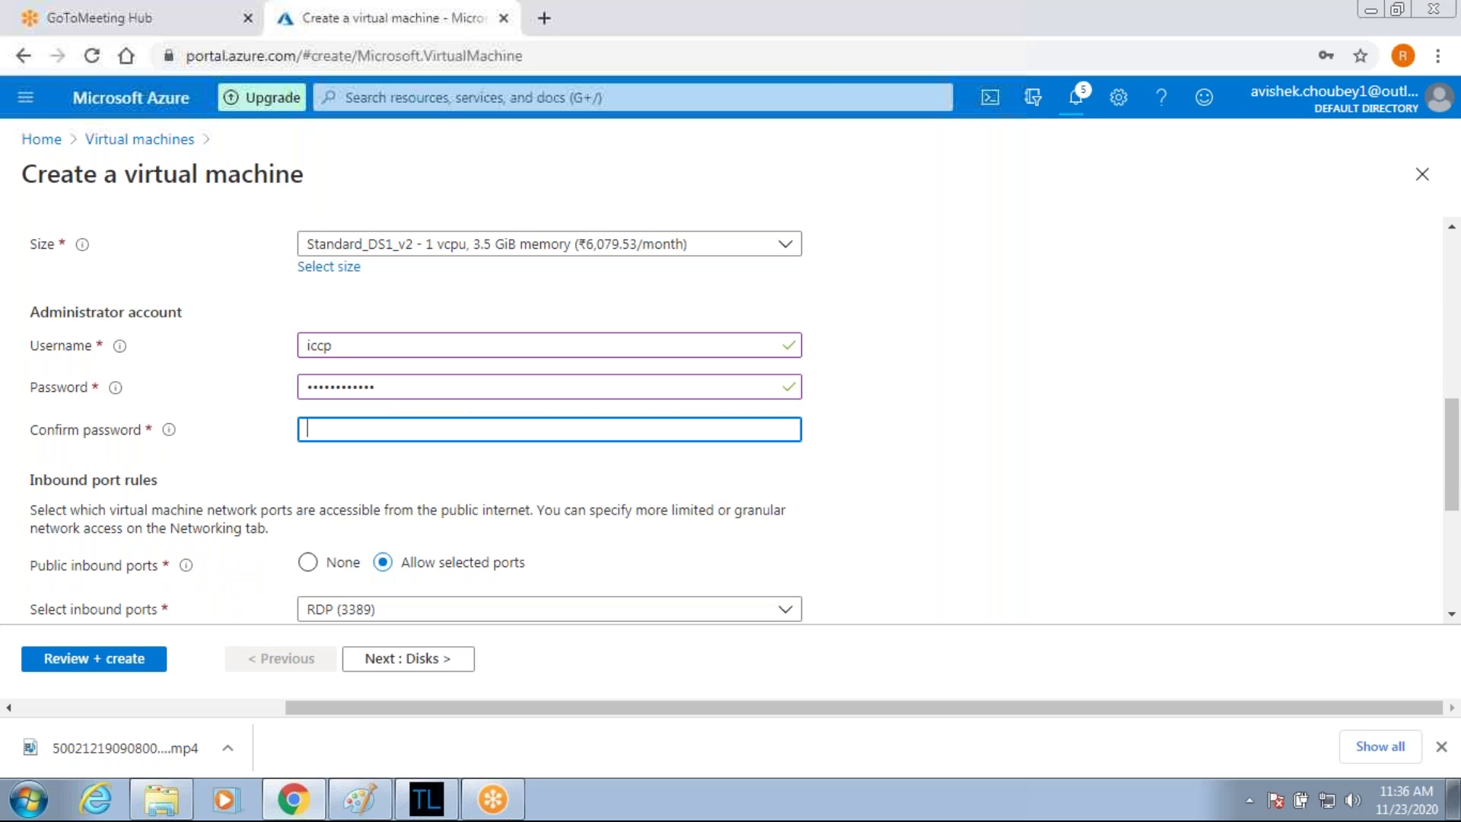
scroll(548, 426, down, 4)
click(385, 662)
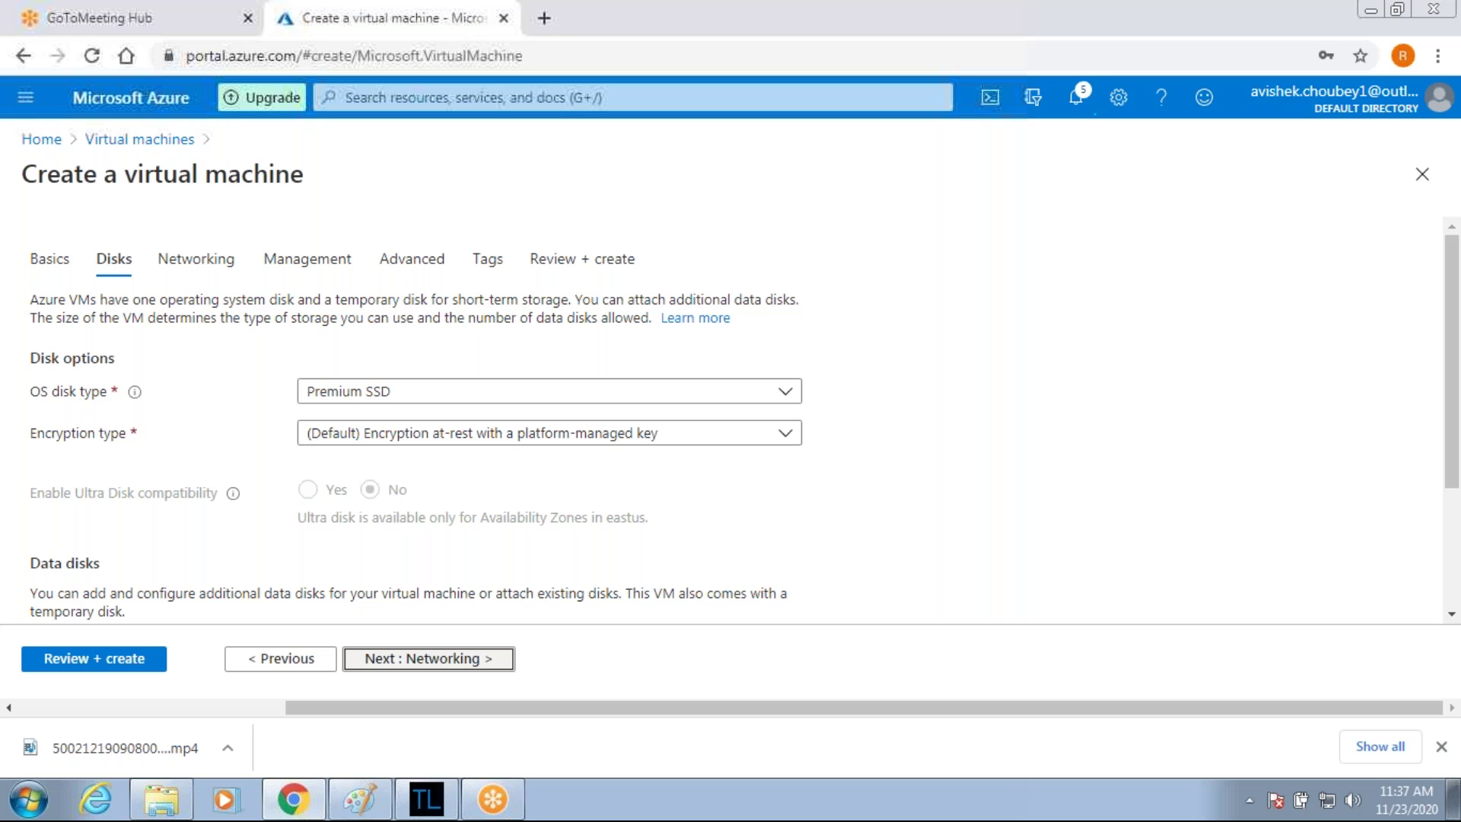
Keep network Vnet1-East-US with subnet Sub1-Vnet1 and run Review + create until validation passes.
click(429, 659)
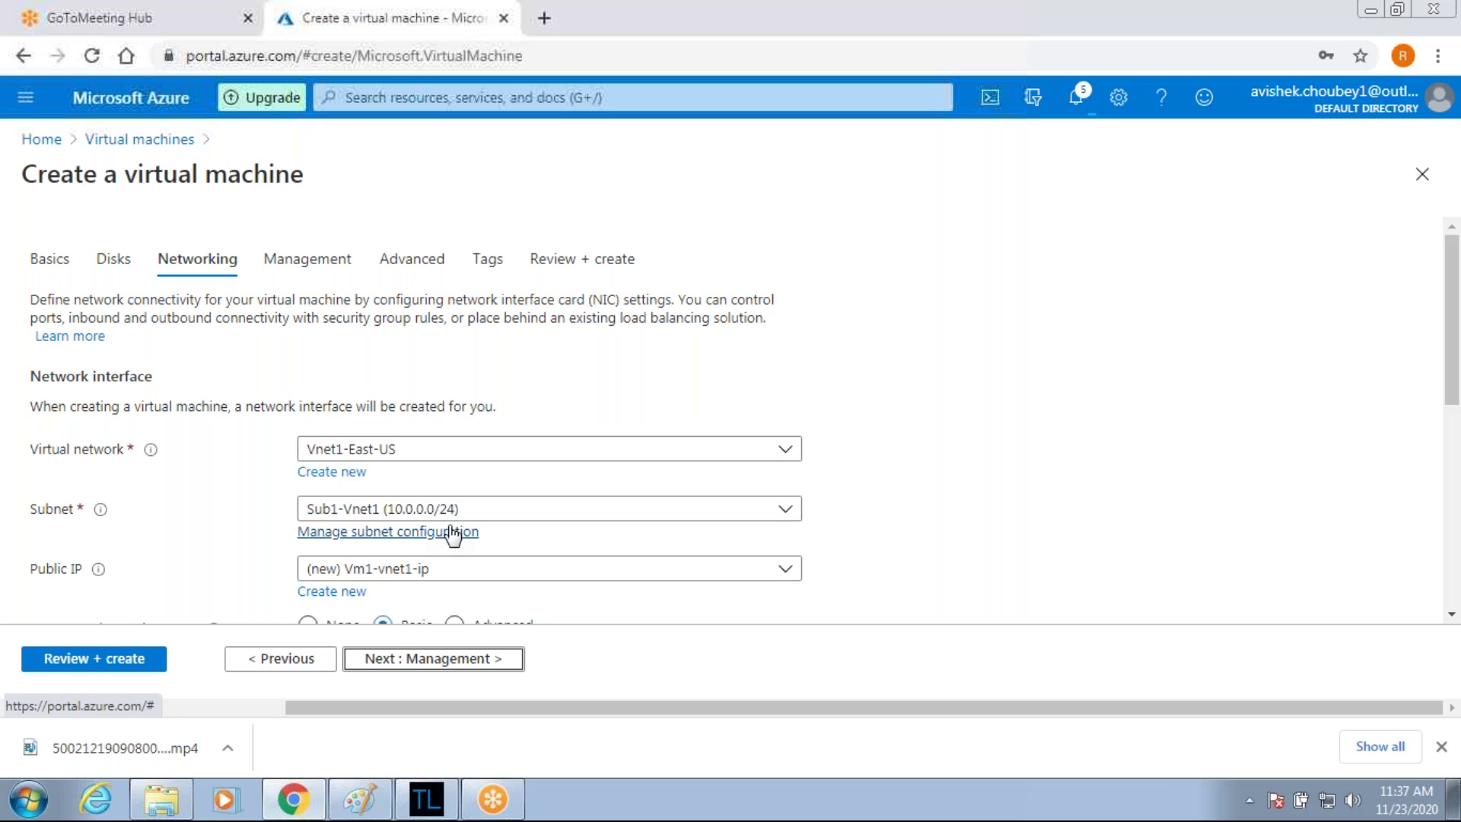
click(100, 662)
click(82, 660)
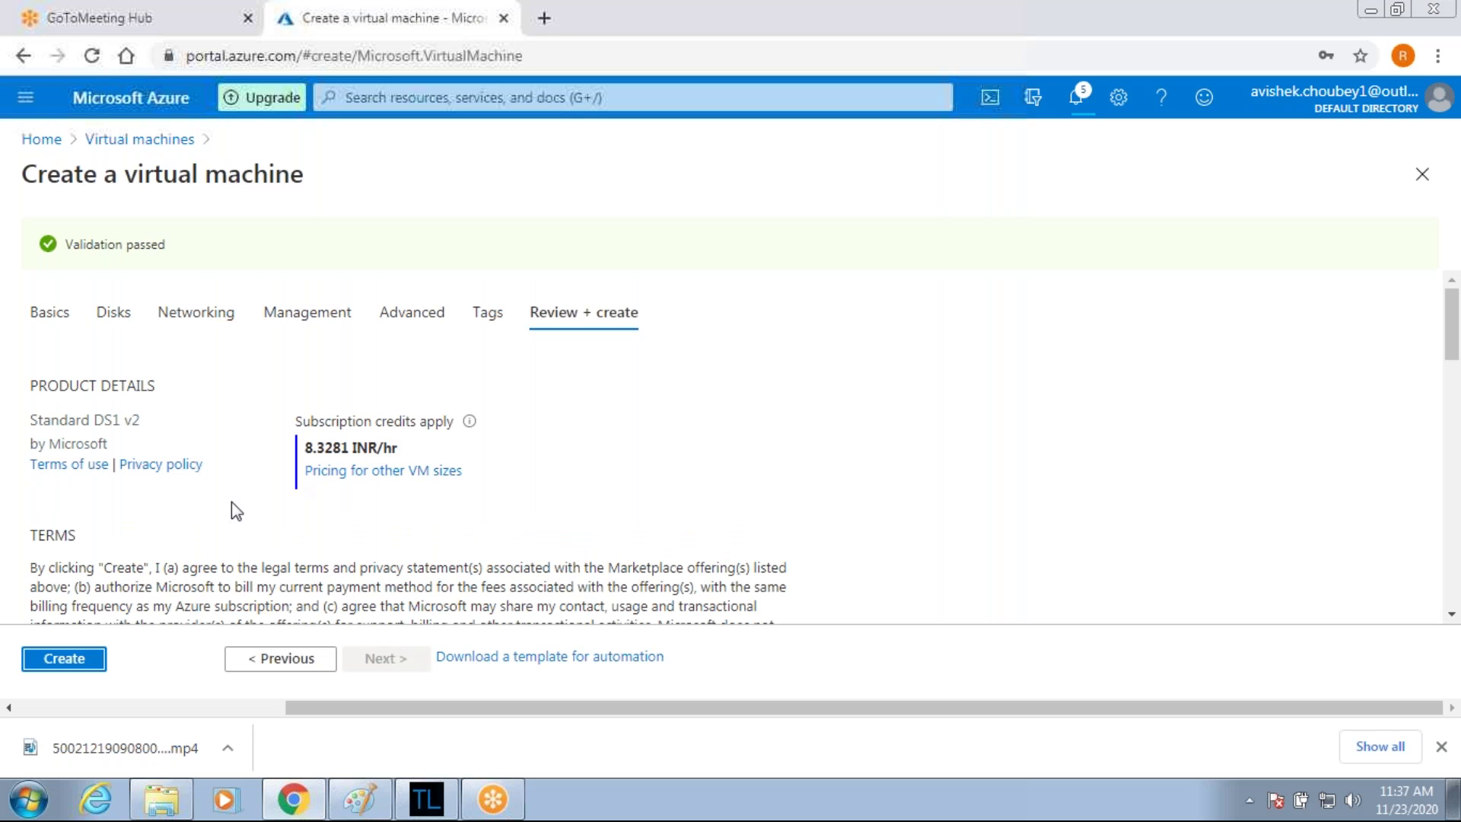
Submit the VM deployment to ICCP-RG and go to the Virtual machines list from Home.
click(61, 659)
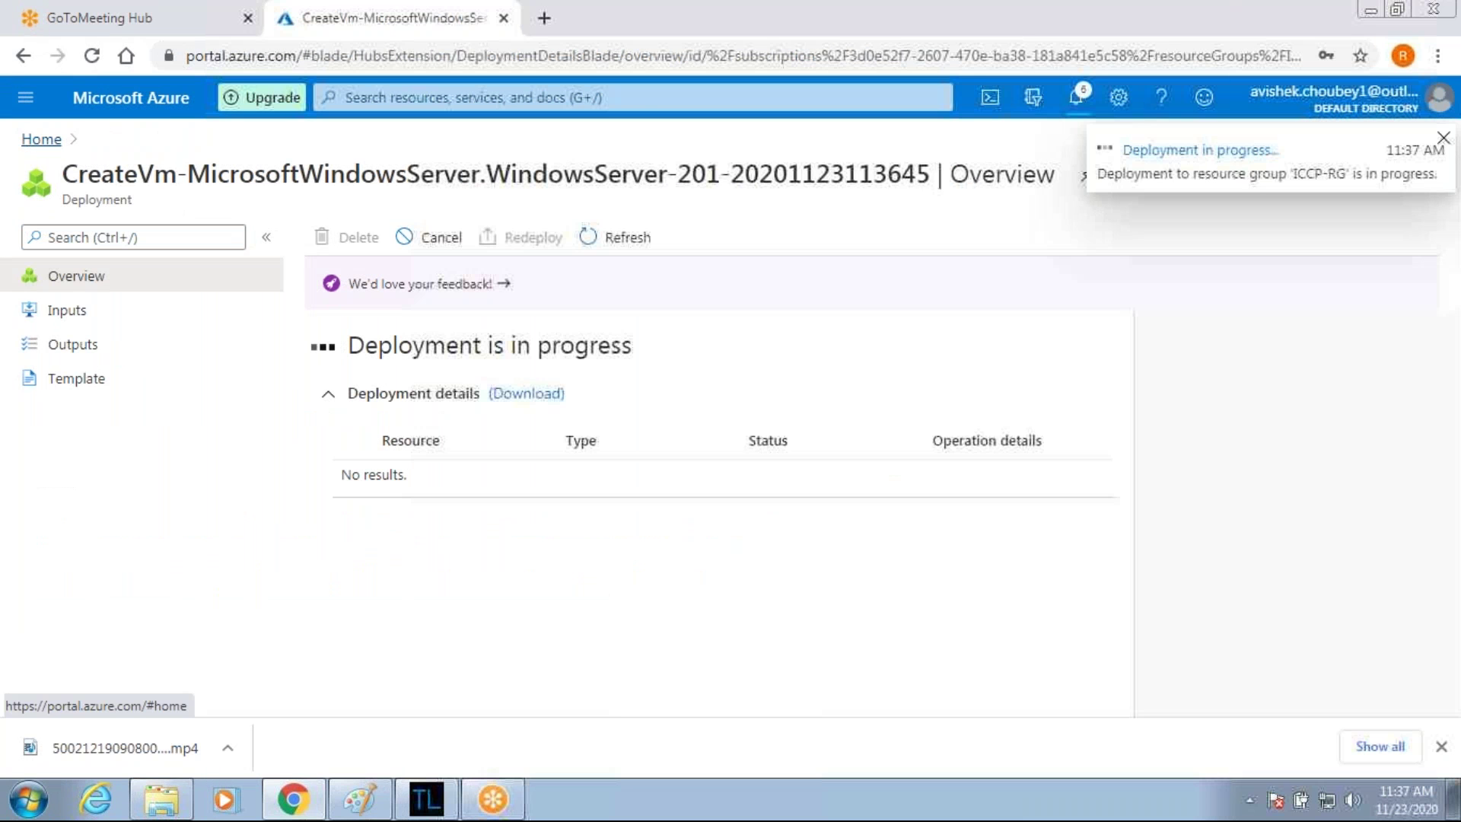
click(41, 139)
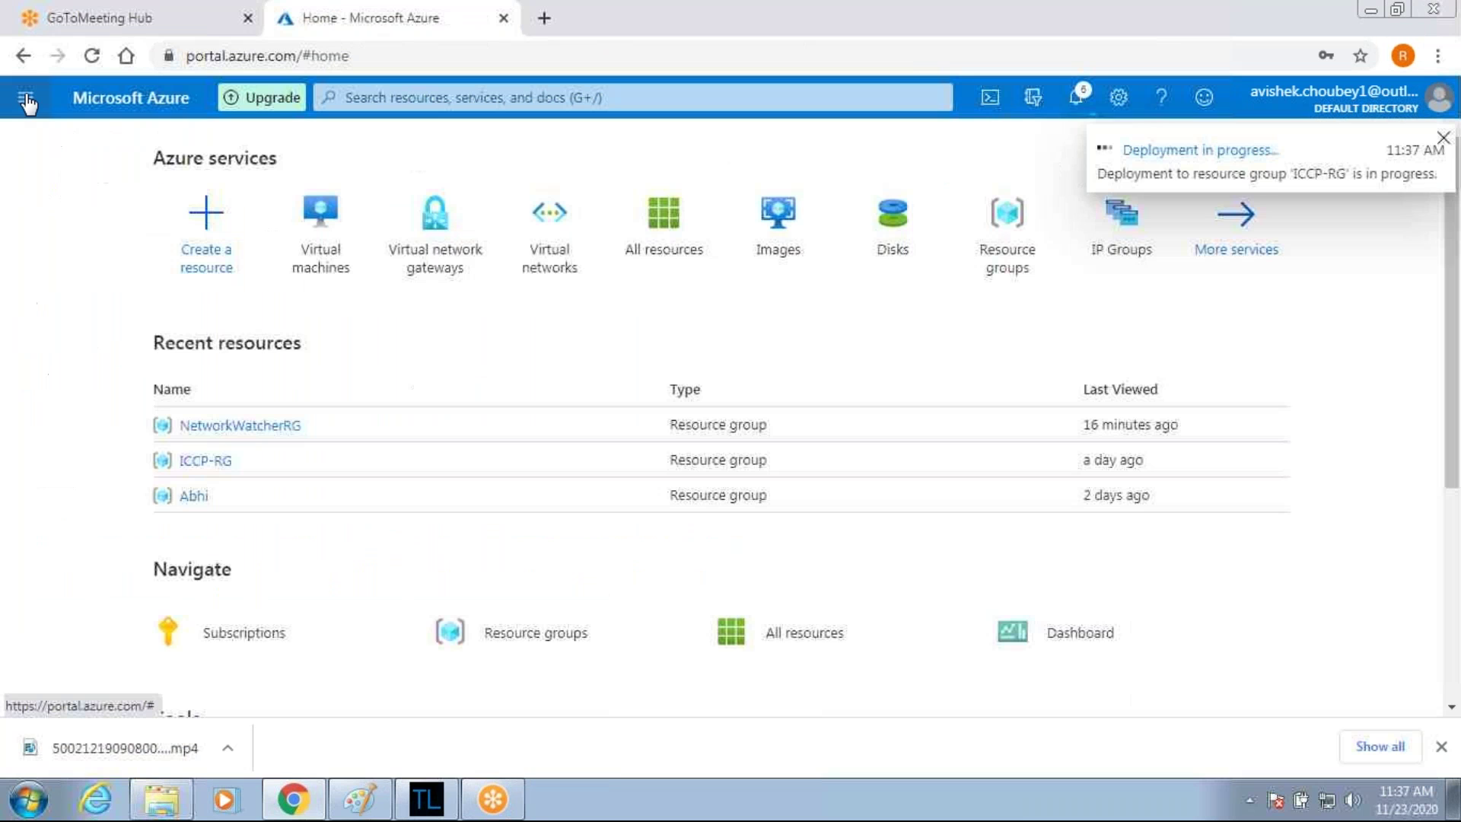
click(311, 206)
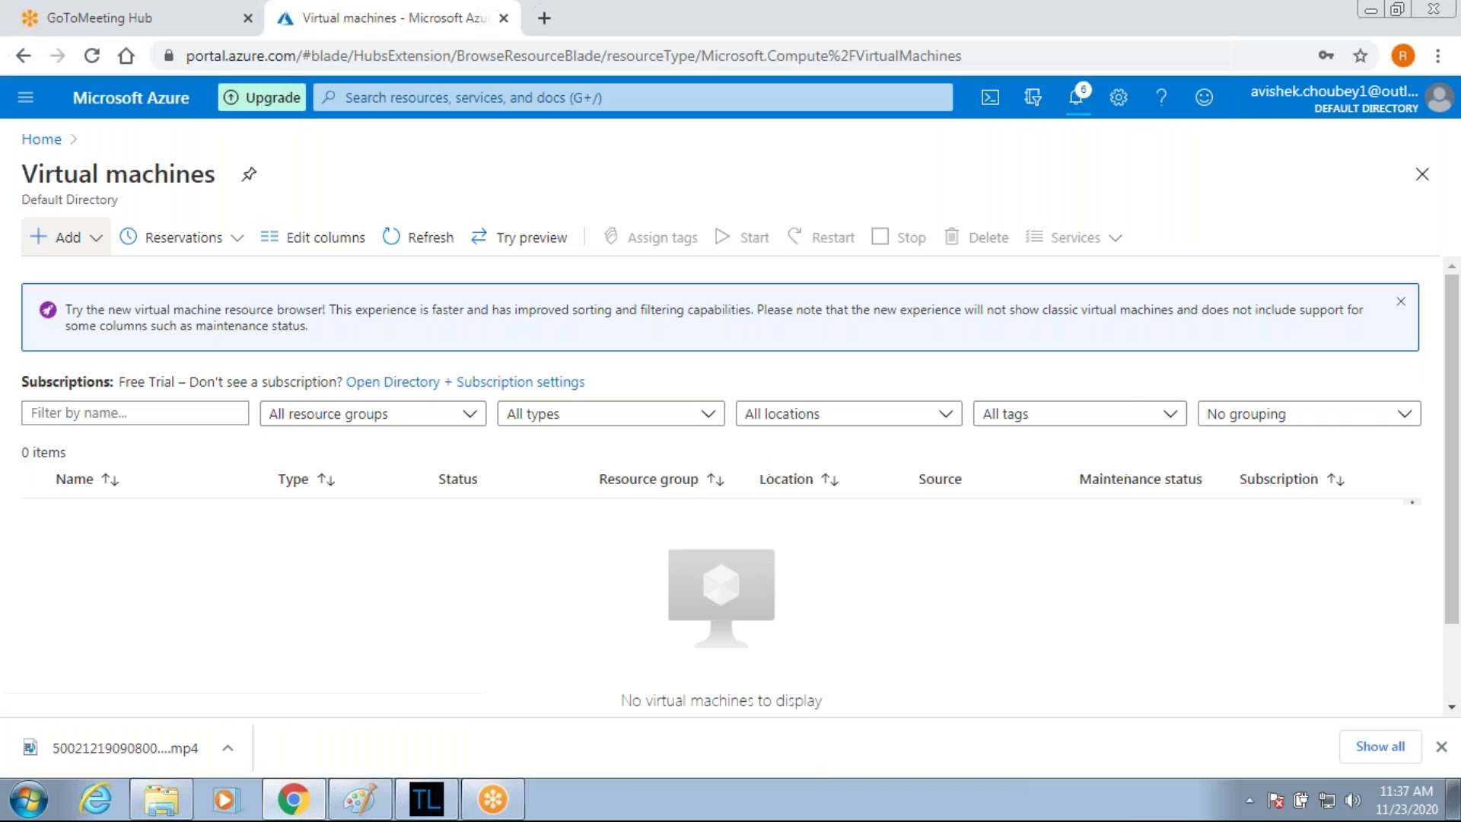
Start a new VM named Vm2-vnet2 in ICCP-RG, keeping the East US region.
click(76, 238)
click(103, 274)
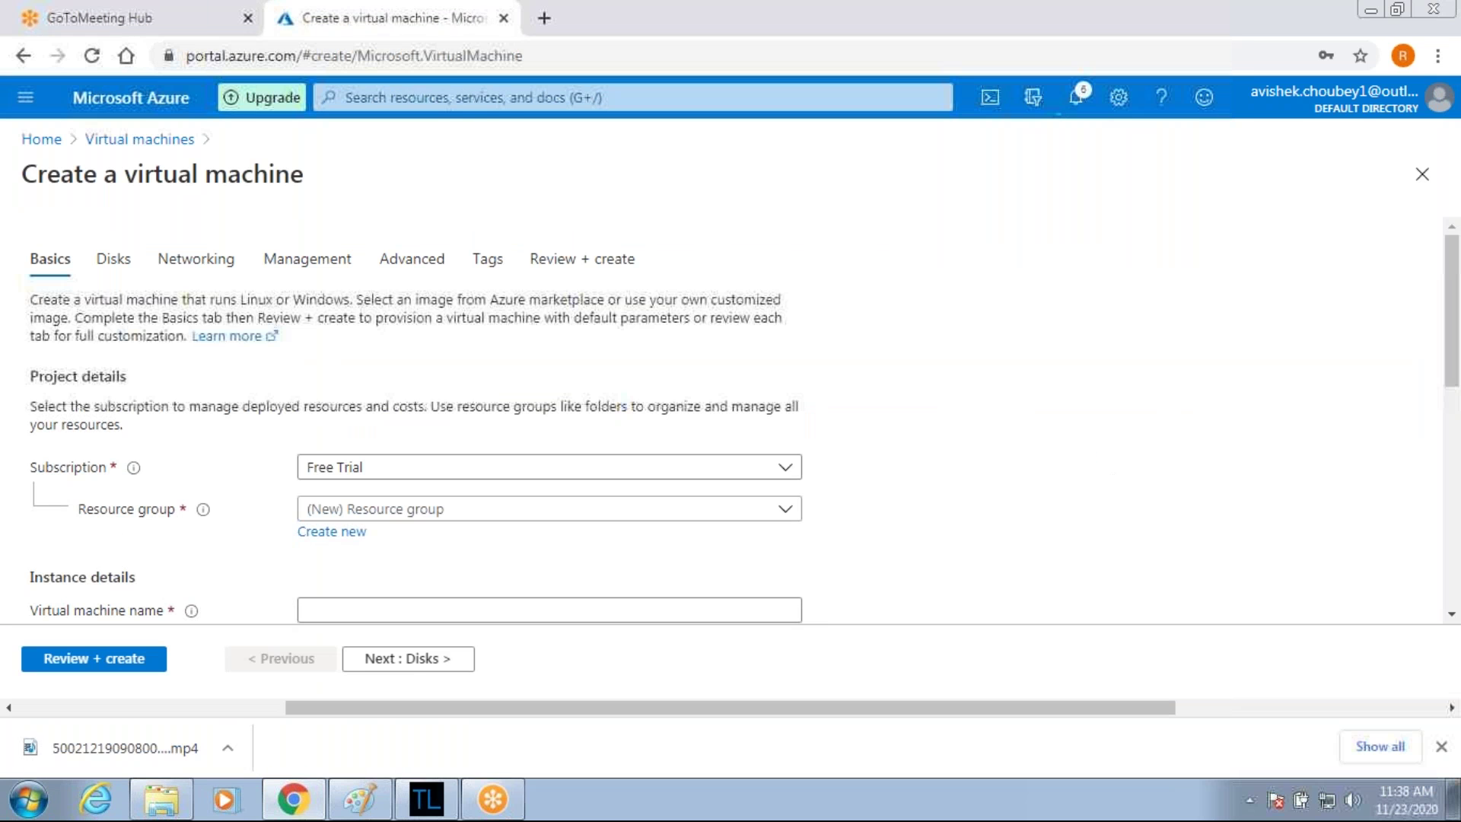
click(359, 511)
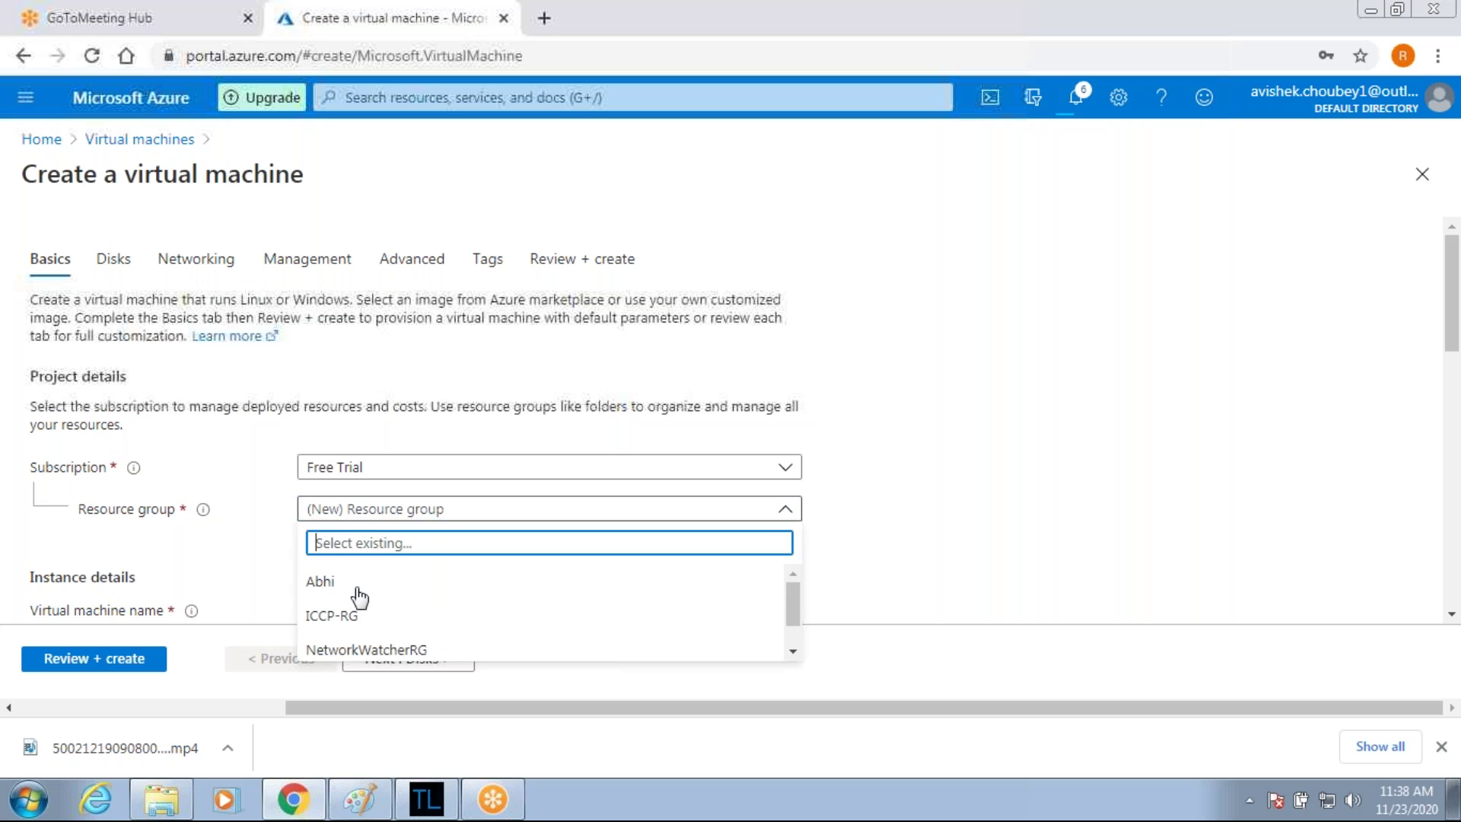
click(335, 618)
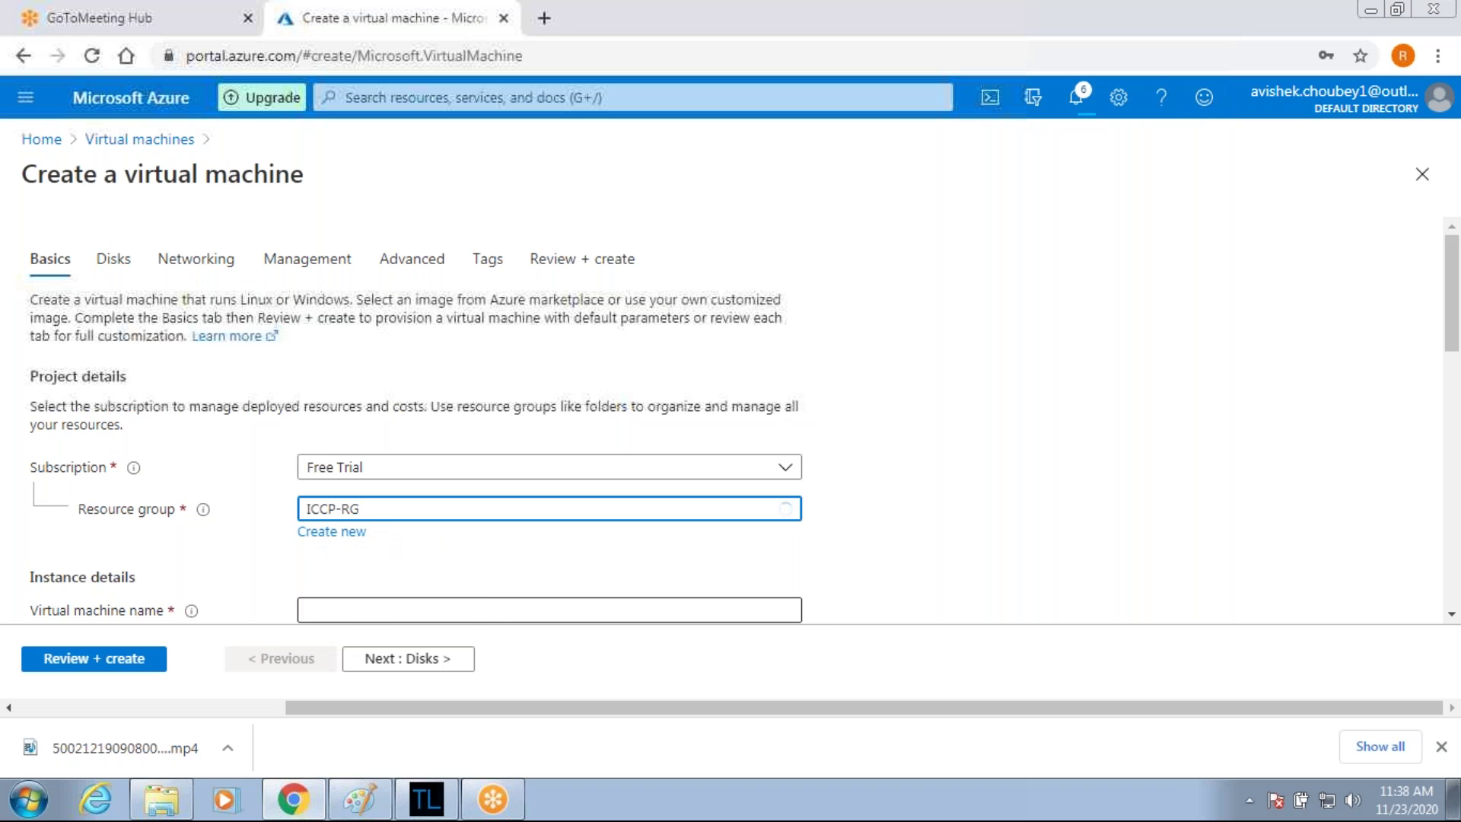
scroll(548, 426, down, 4)
click(550, 289)
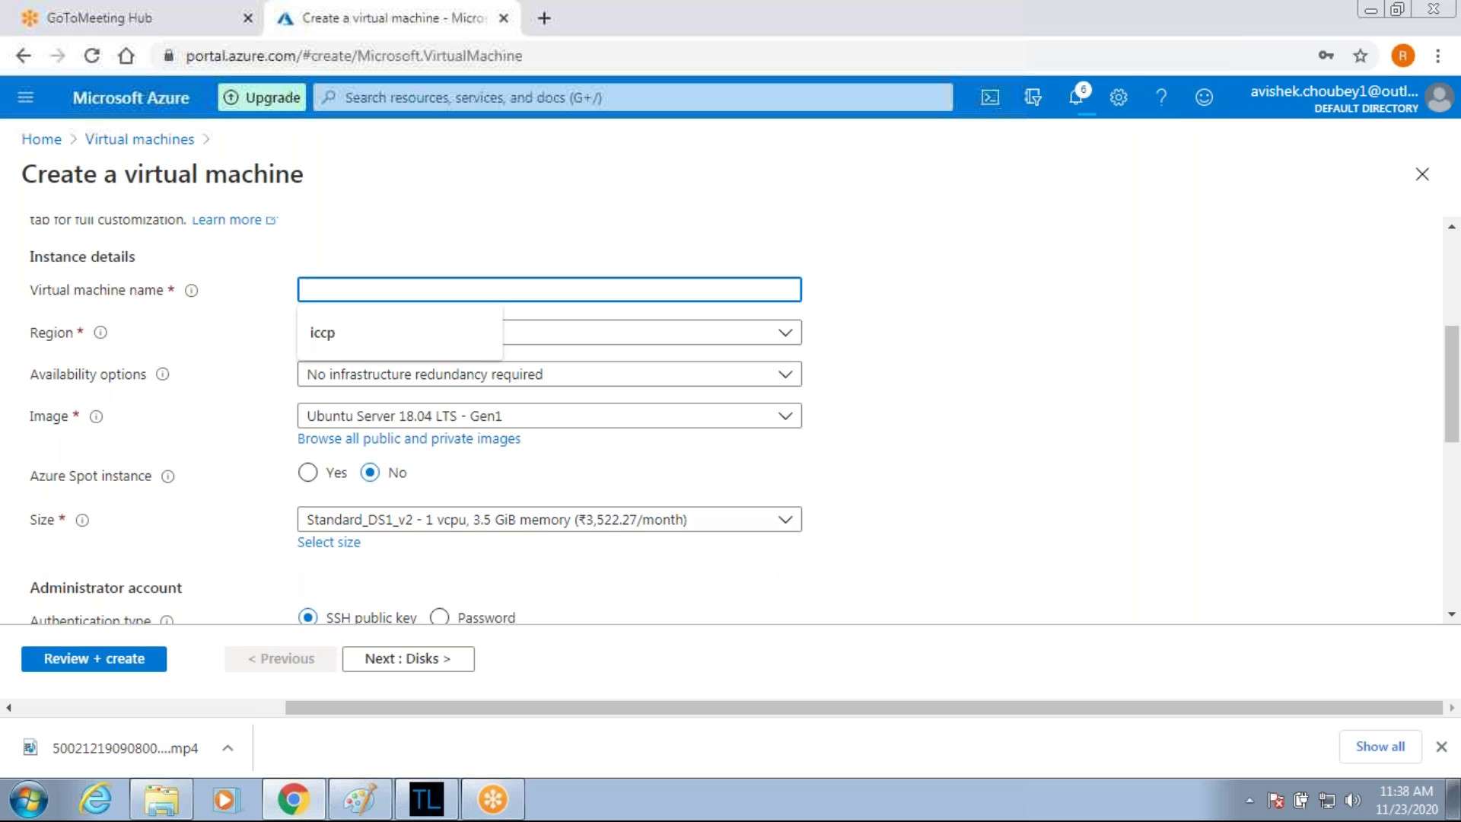
text(Vm2)
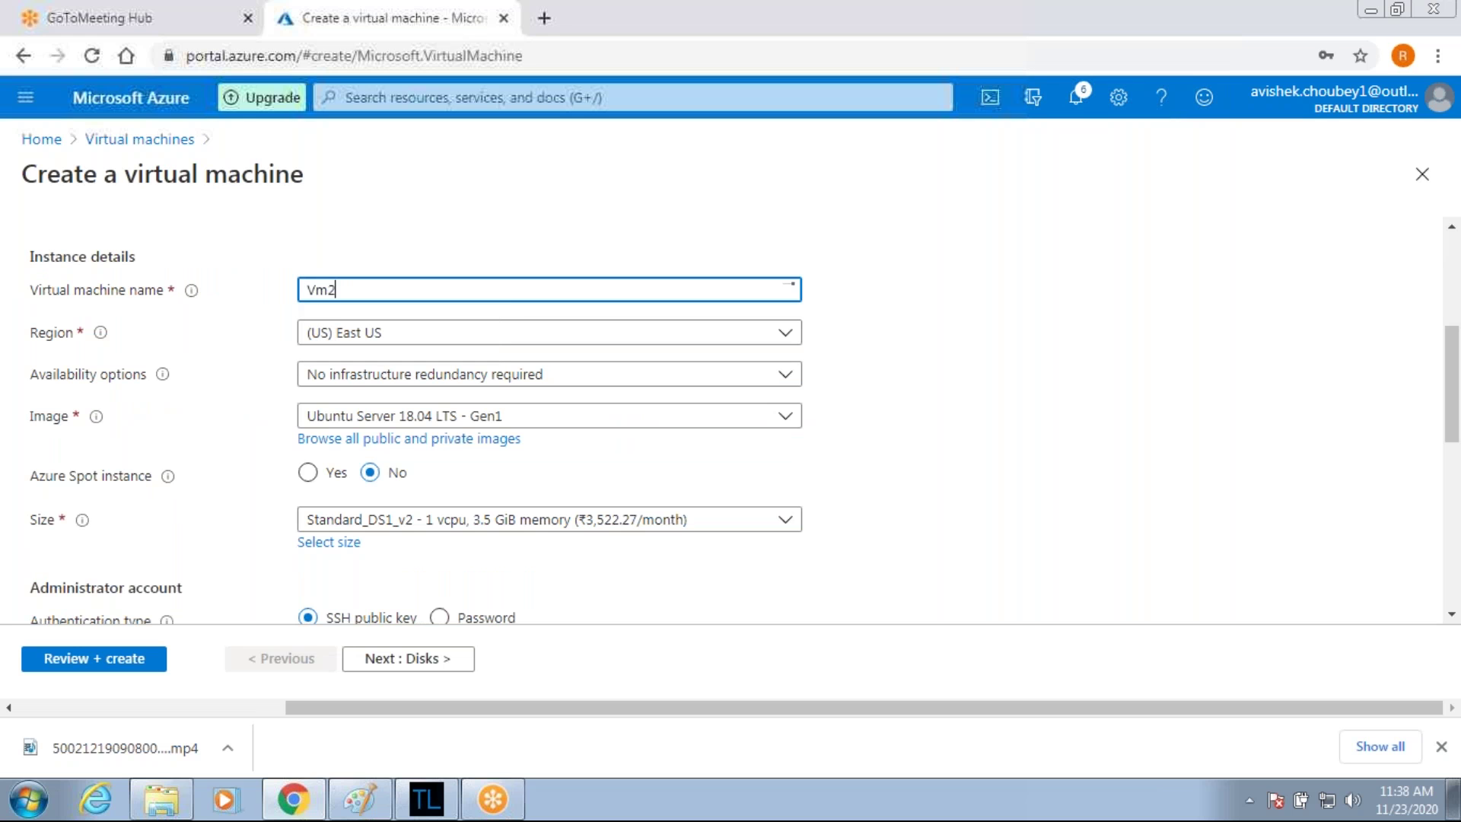
text(-vnet2)
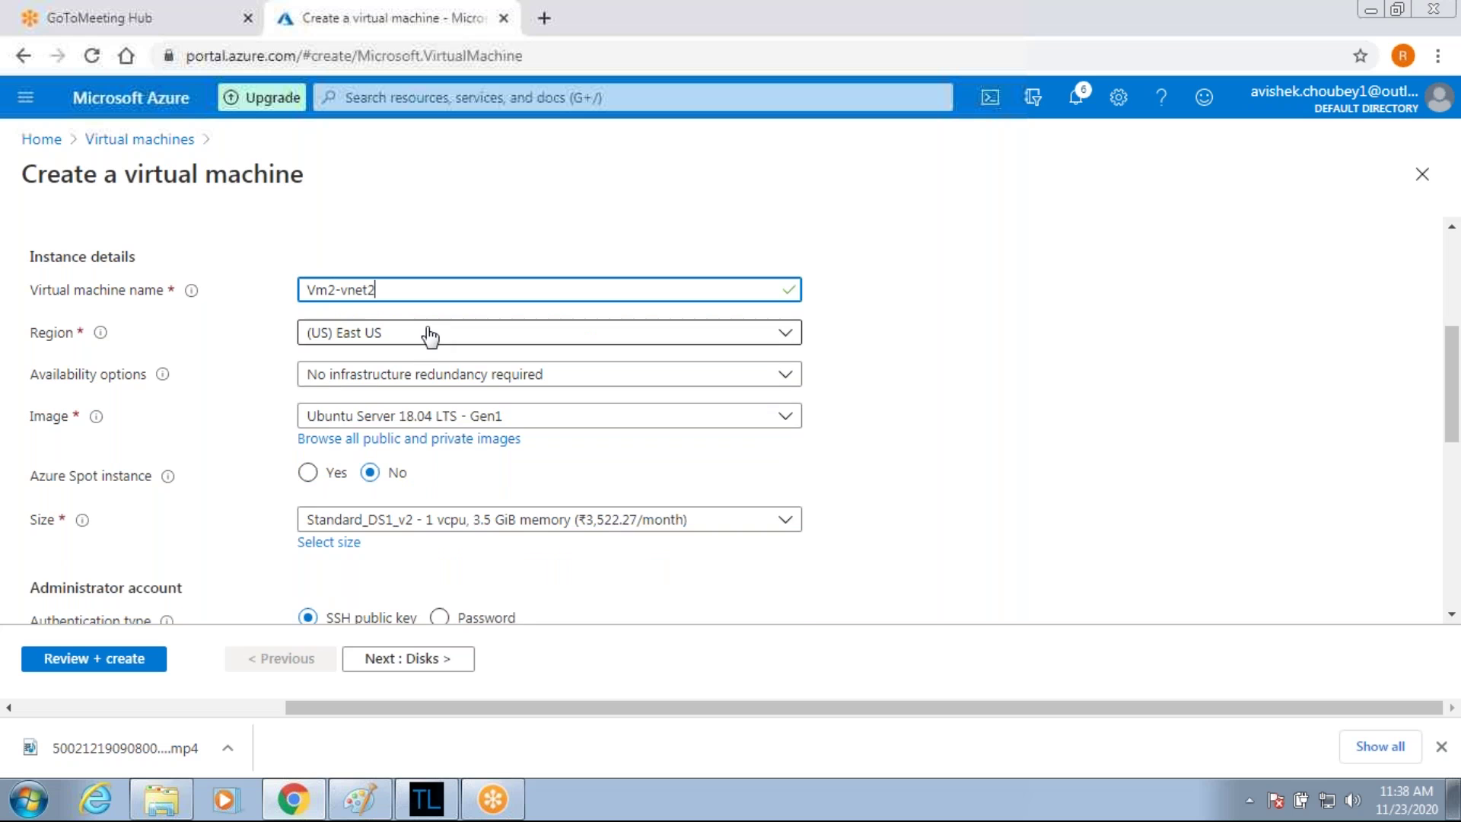
click(430, 336)
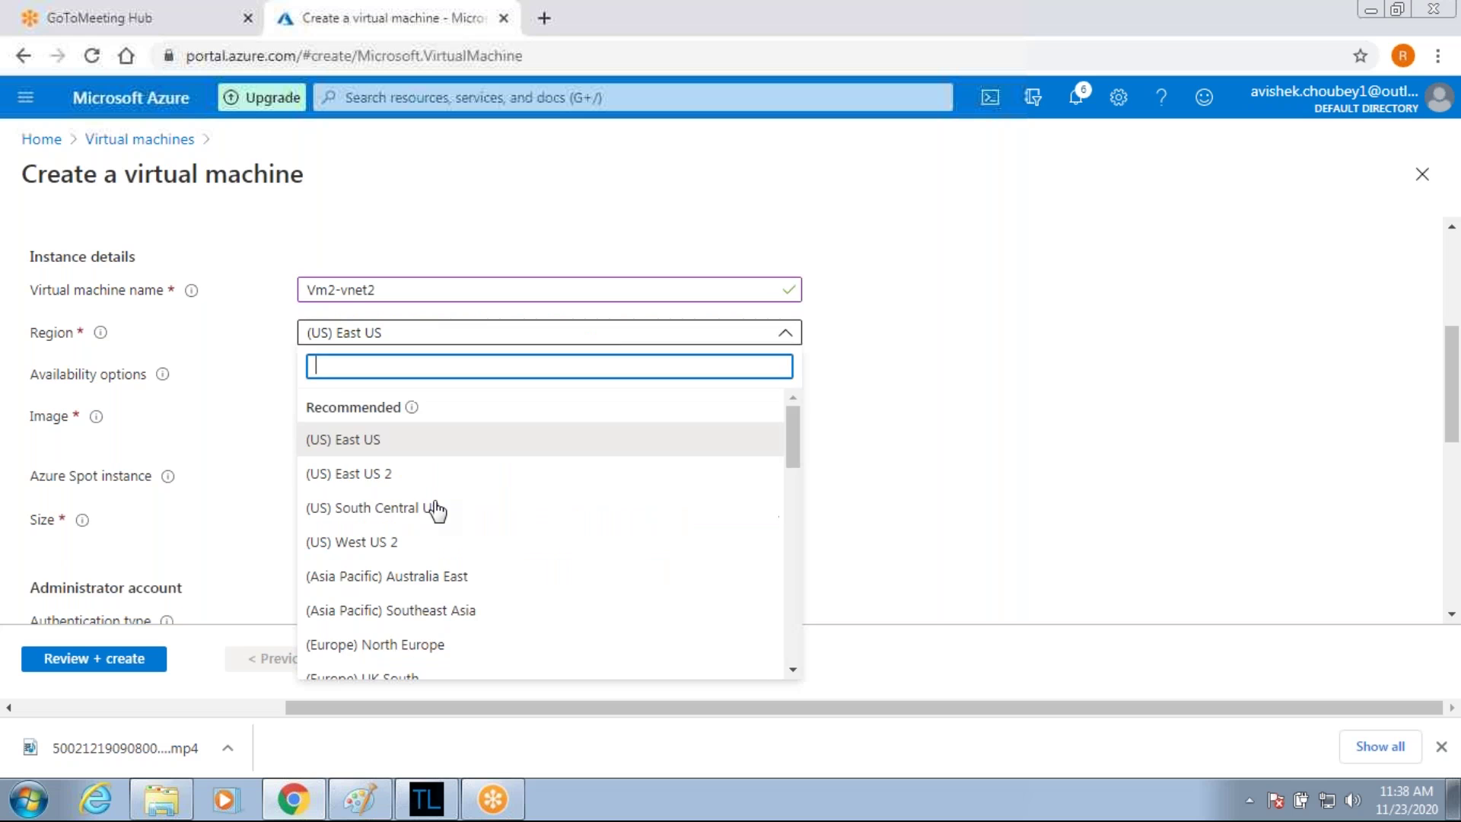
key(Escape)
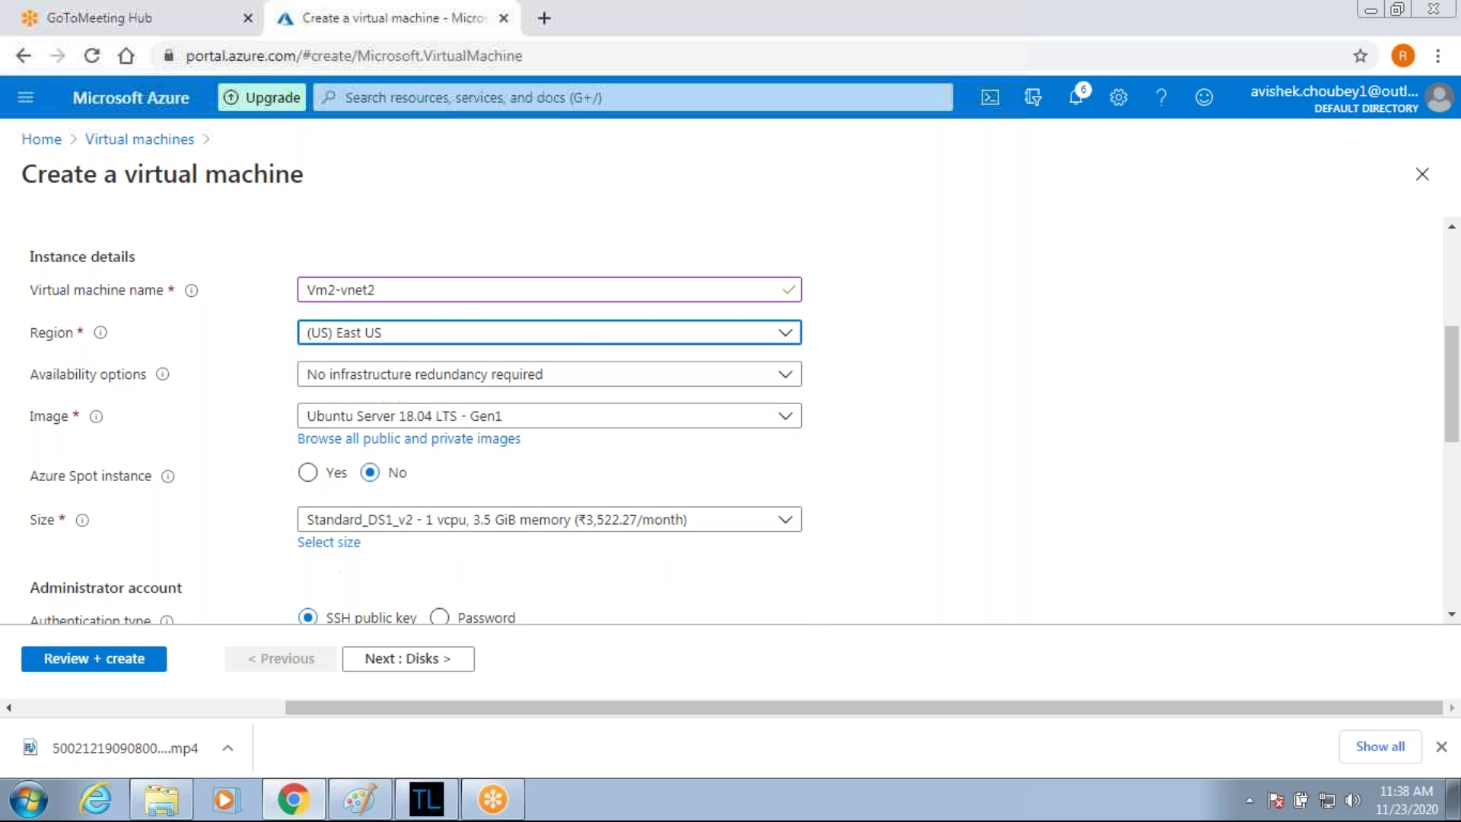
Choose Windows Server 2012 R2 Datacenter, enter the administrator username and password, and continue to Disks.
click(482, 415)
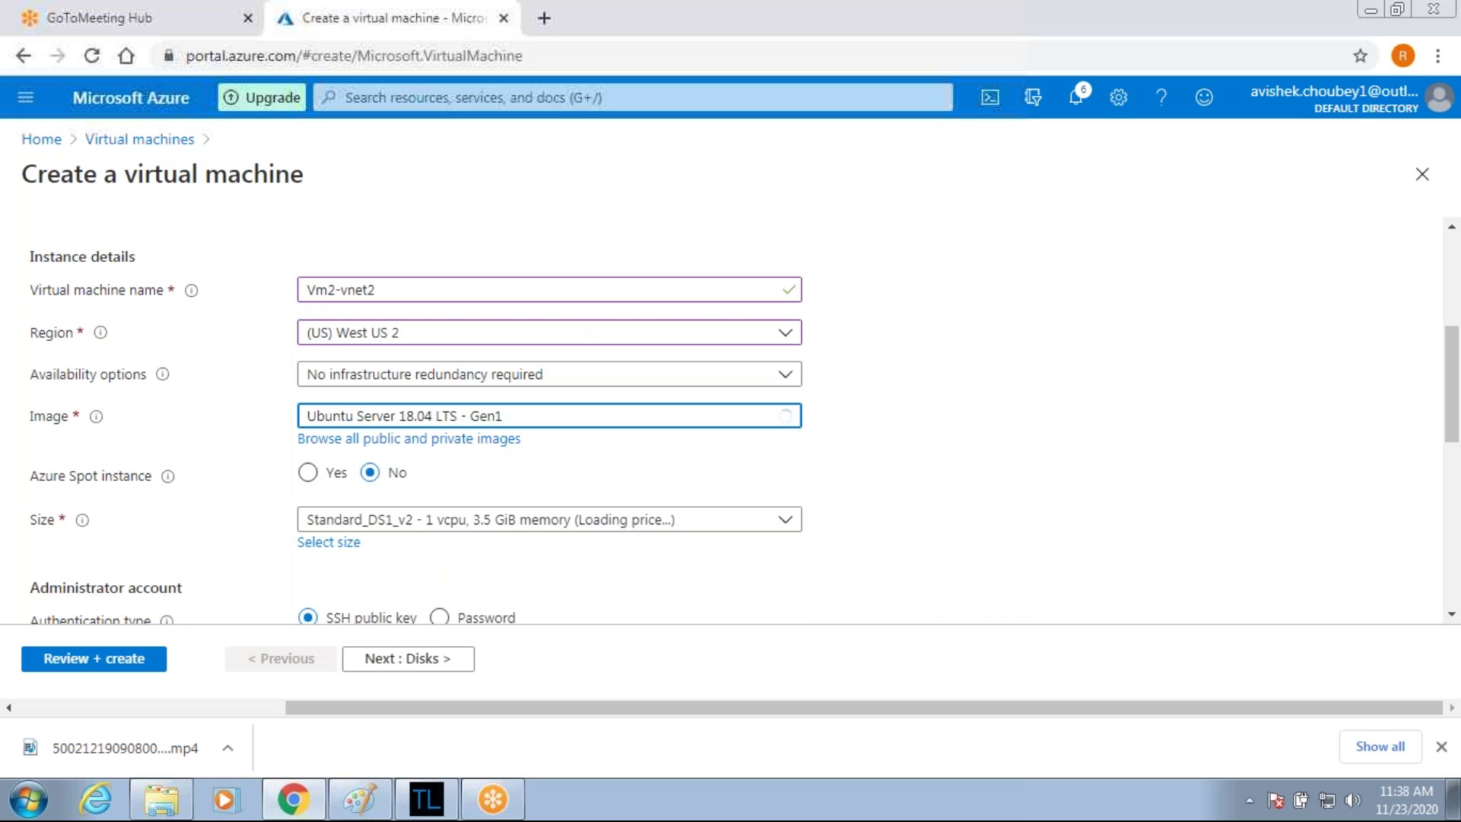
scroll(483, 339, down, 1)
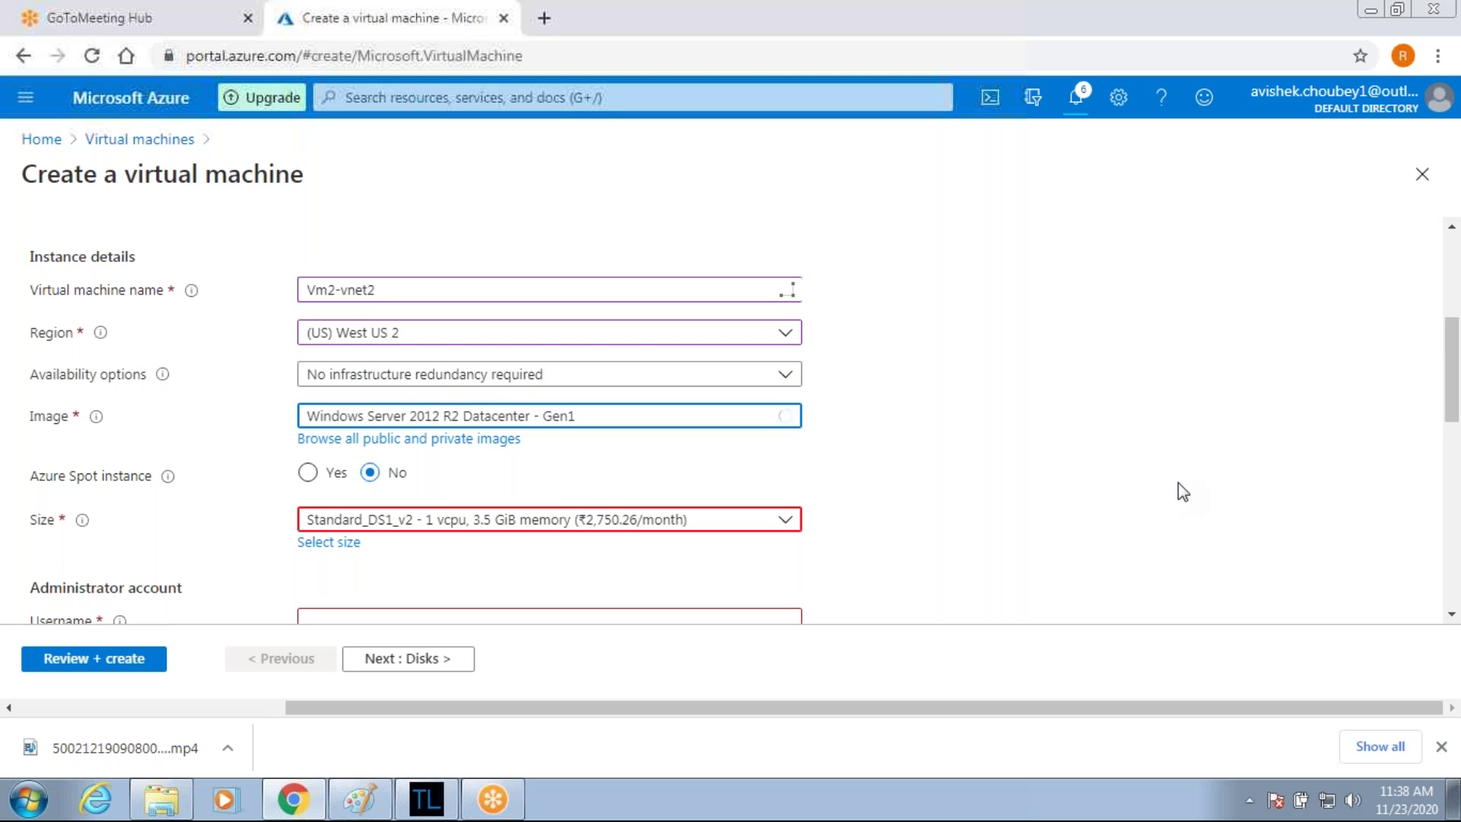
scroll(1149, 477, down, 3)
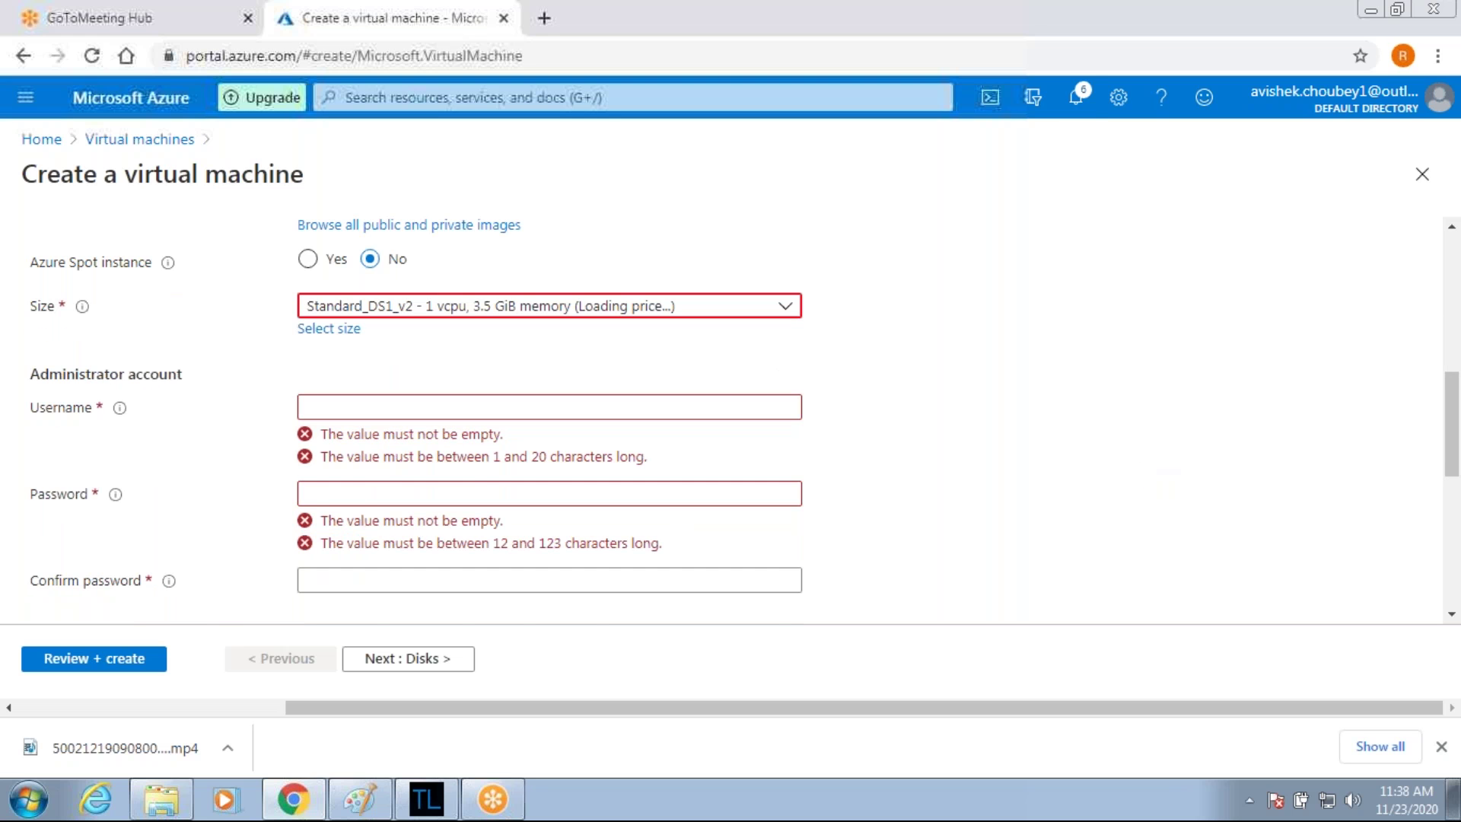
click(548, 407)
text(pass)
key(BackSpace)
key(BackSpace)
key(BackSpace)
key(BackSpace)
text(iccp)
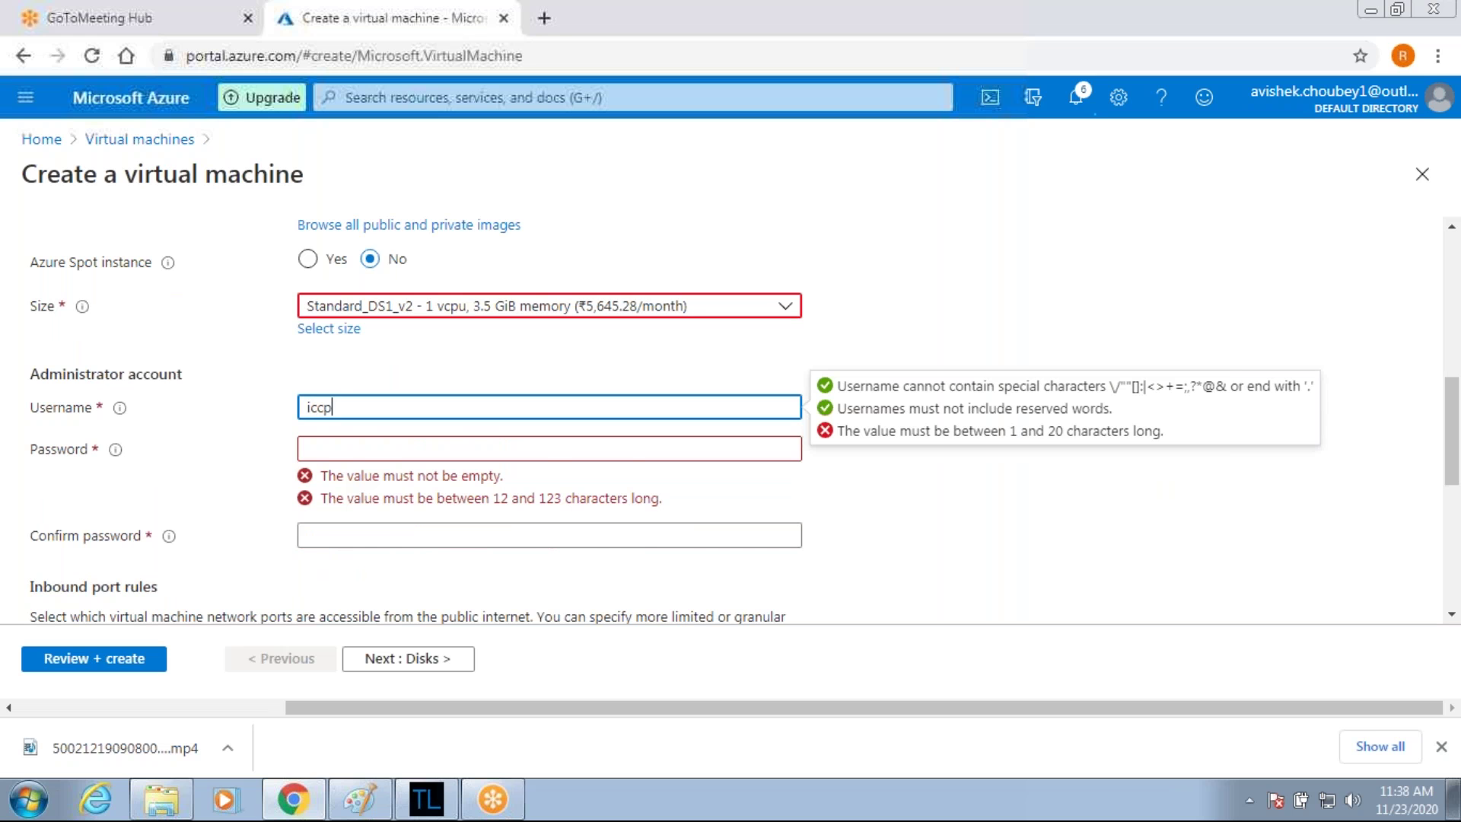
key(Tab)
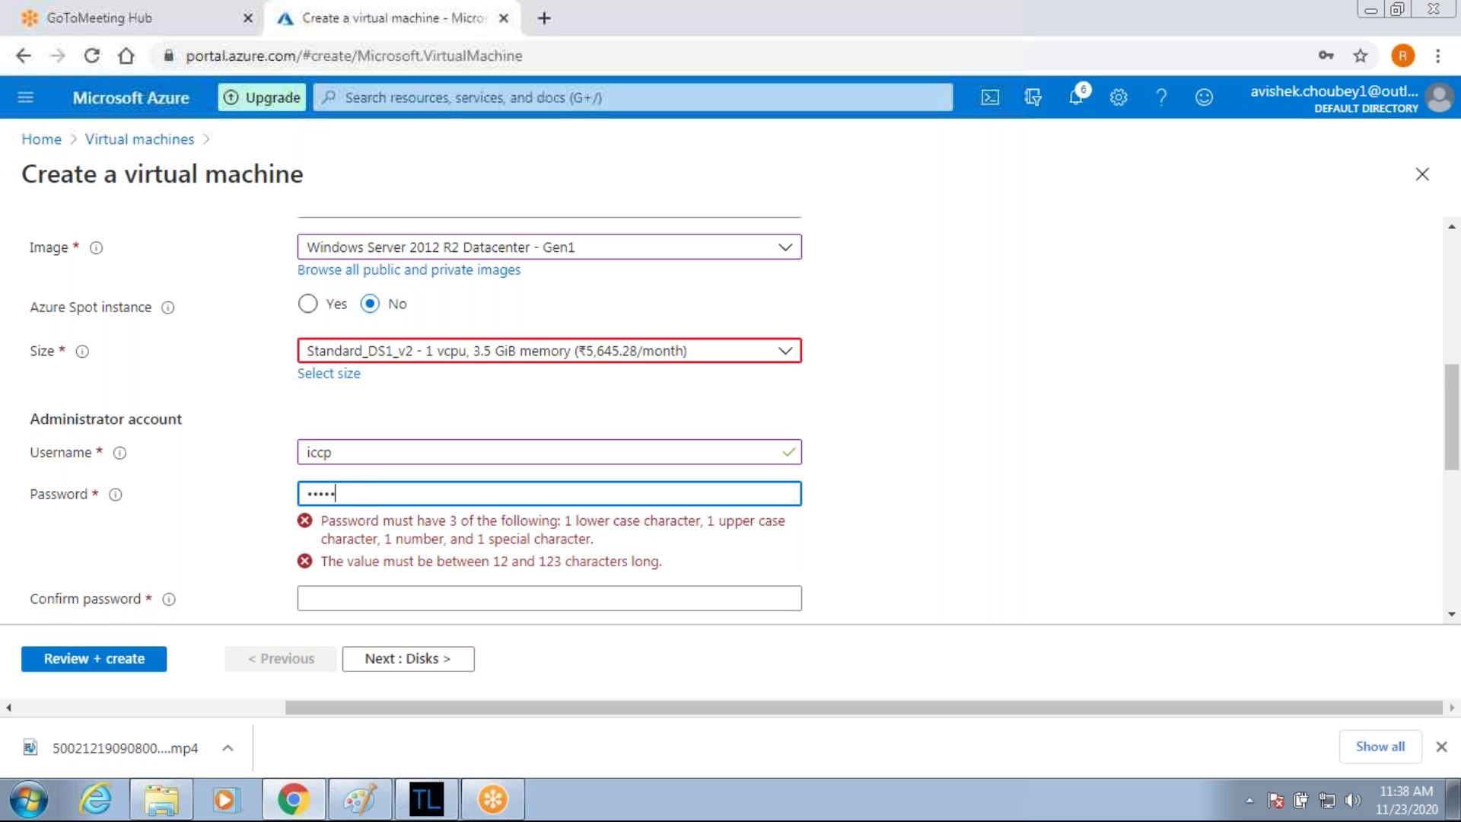
key(Tab)
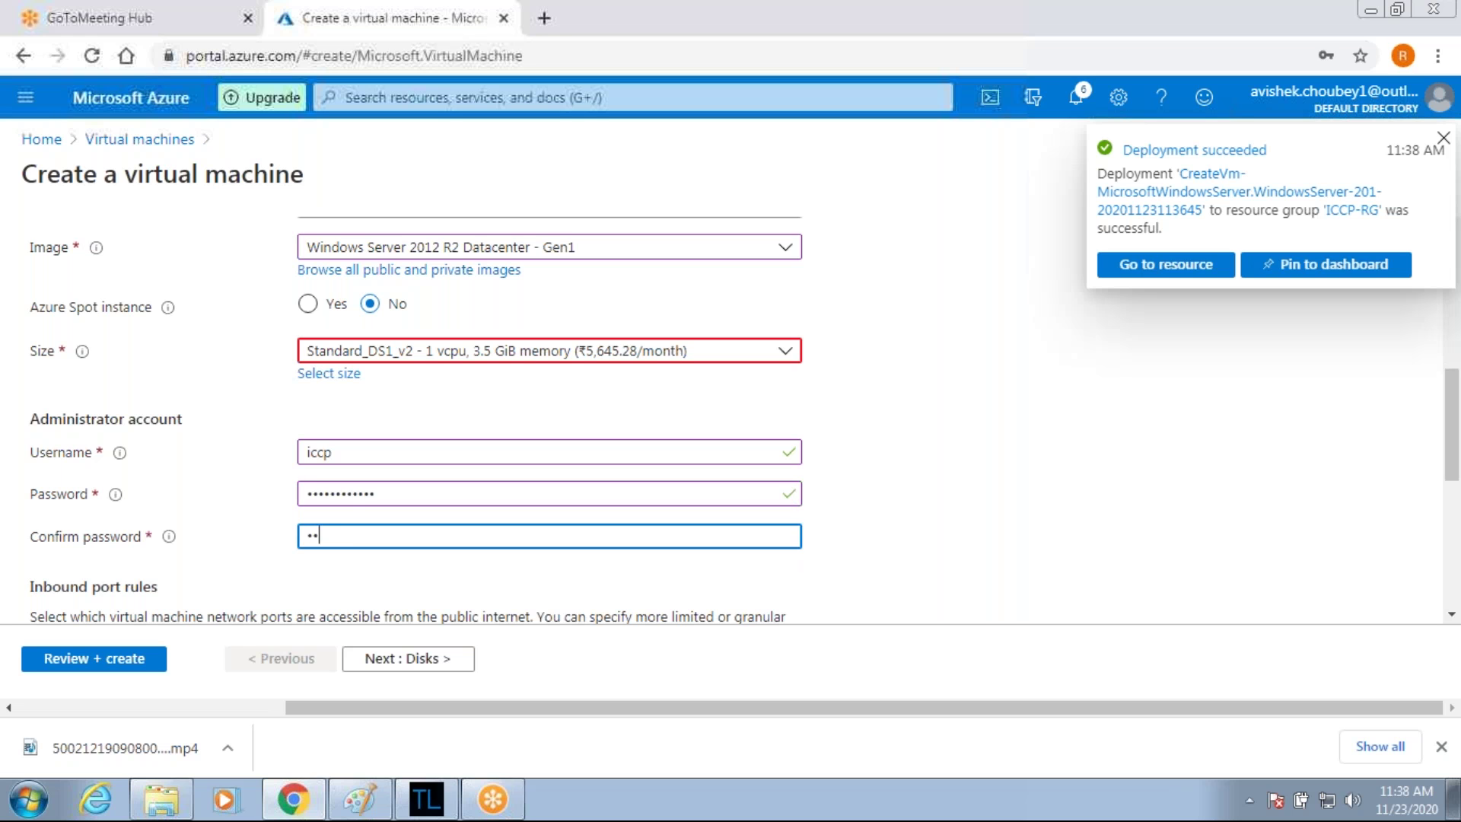
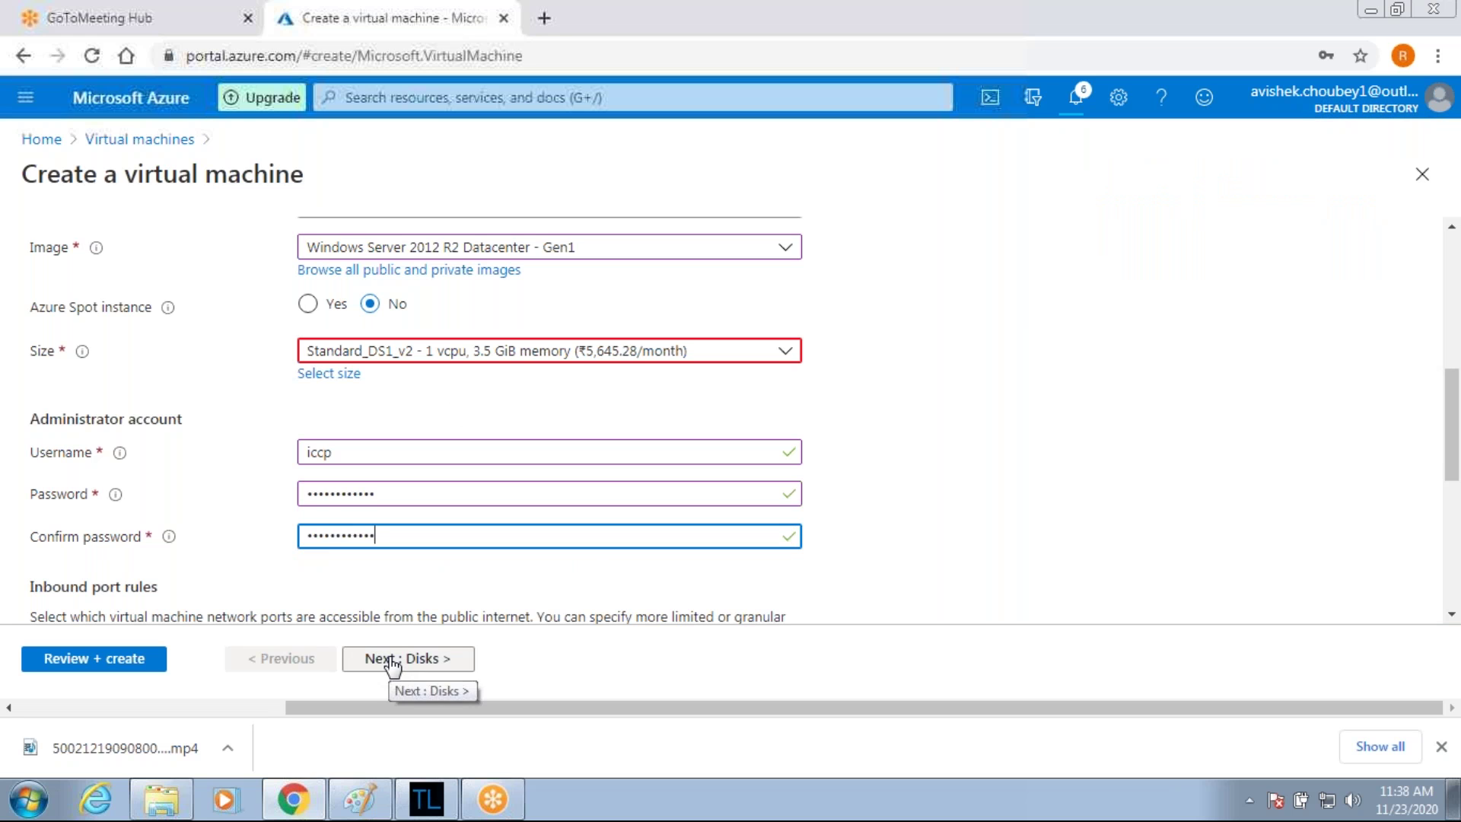
scroll(499, 591, down, 1)
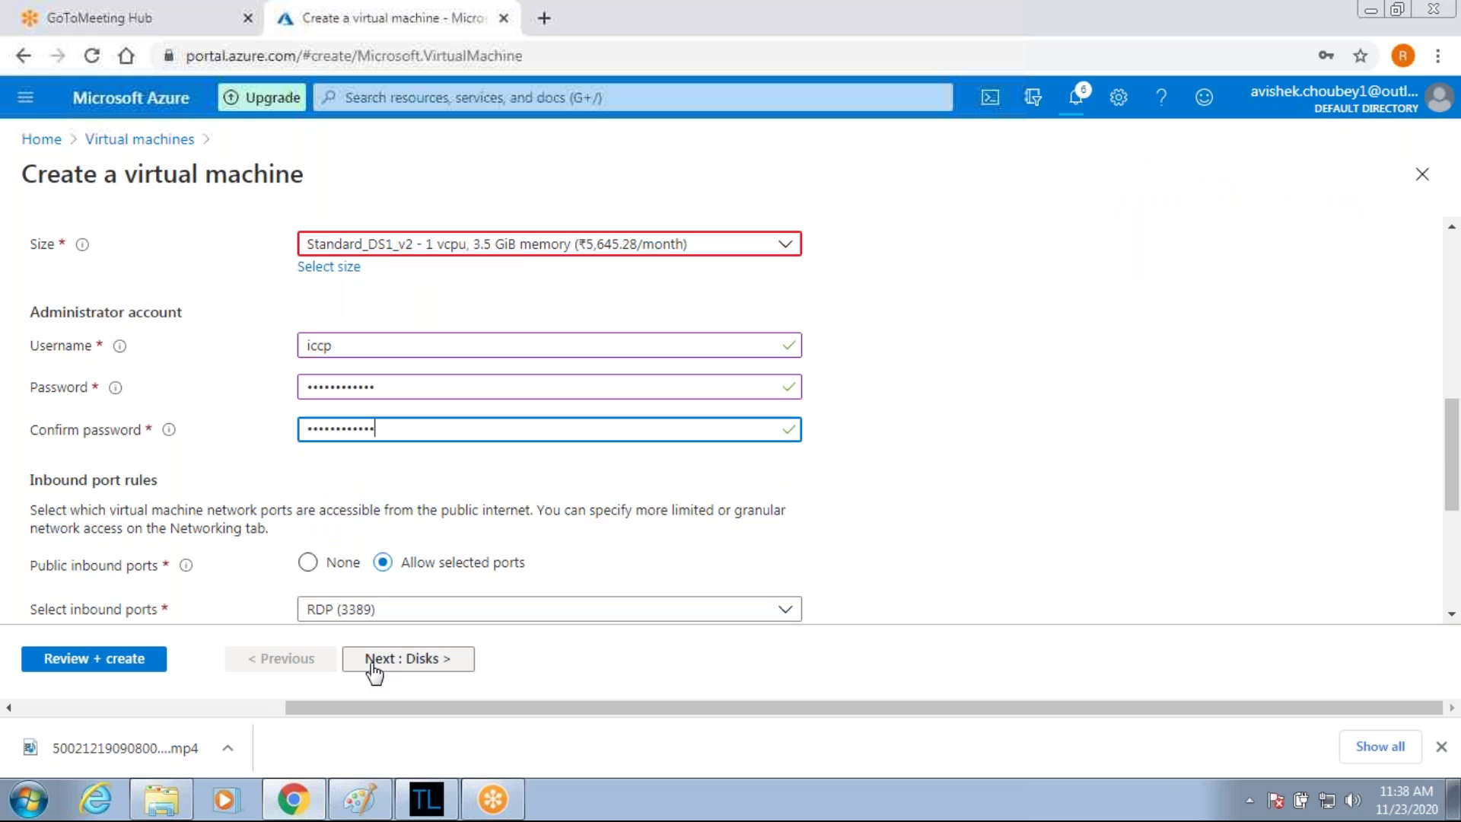
click(372, 663)
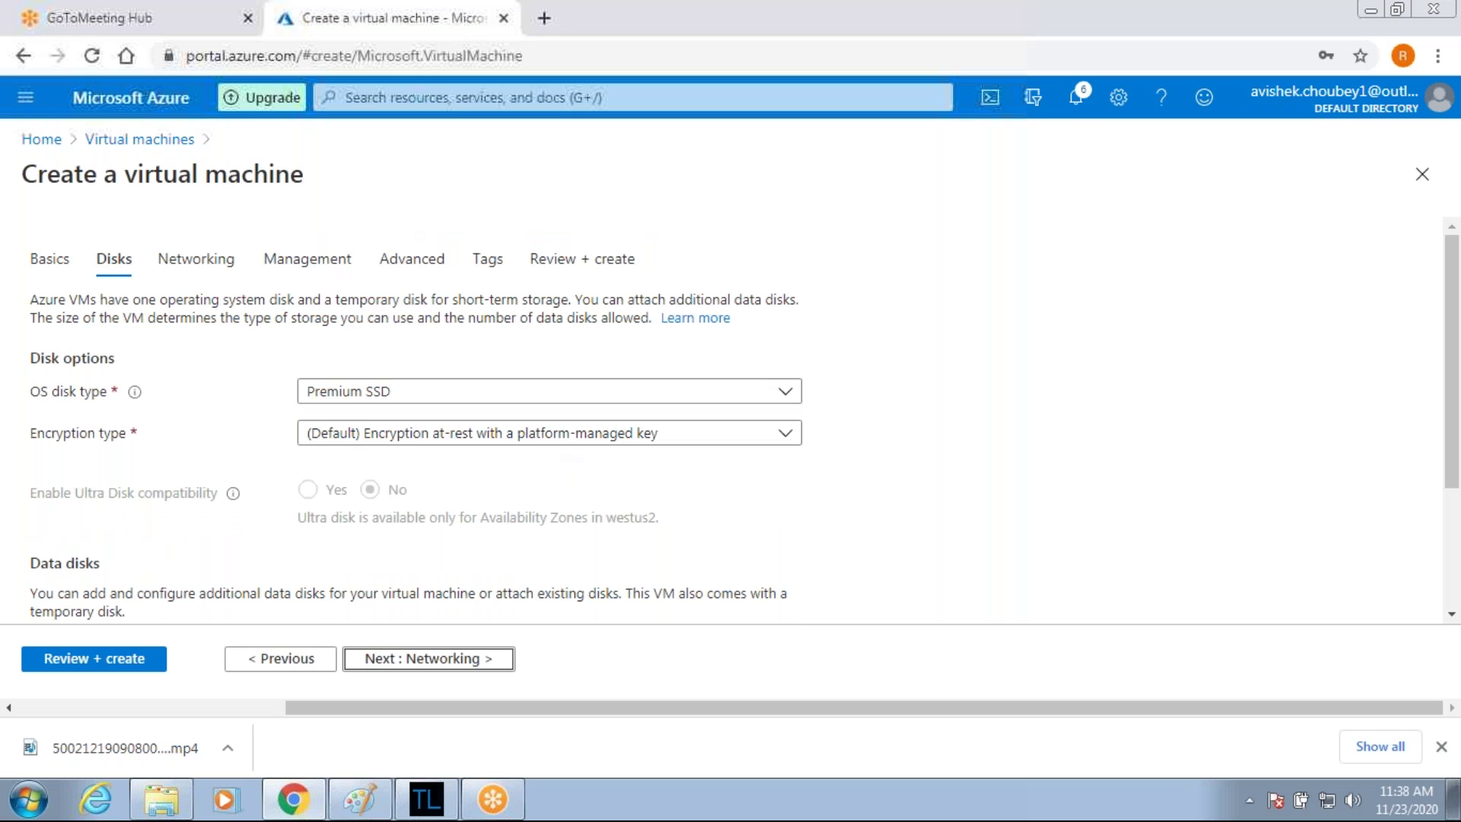
Switch the OS disk type to Standard HDD and run the review validation.
click(495, 395)
click(381, 423)
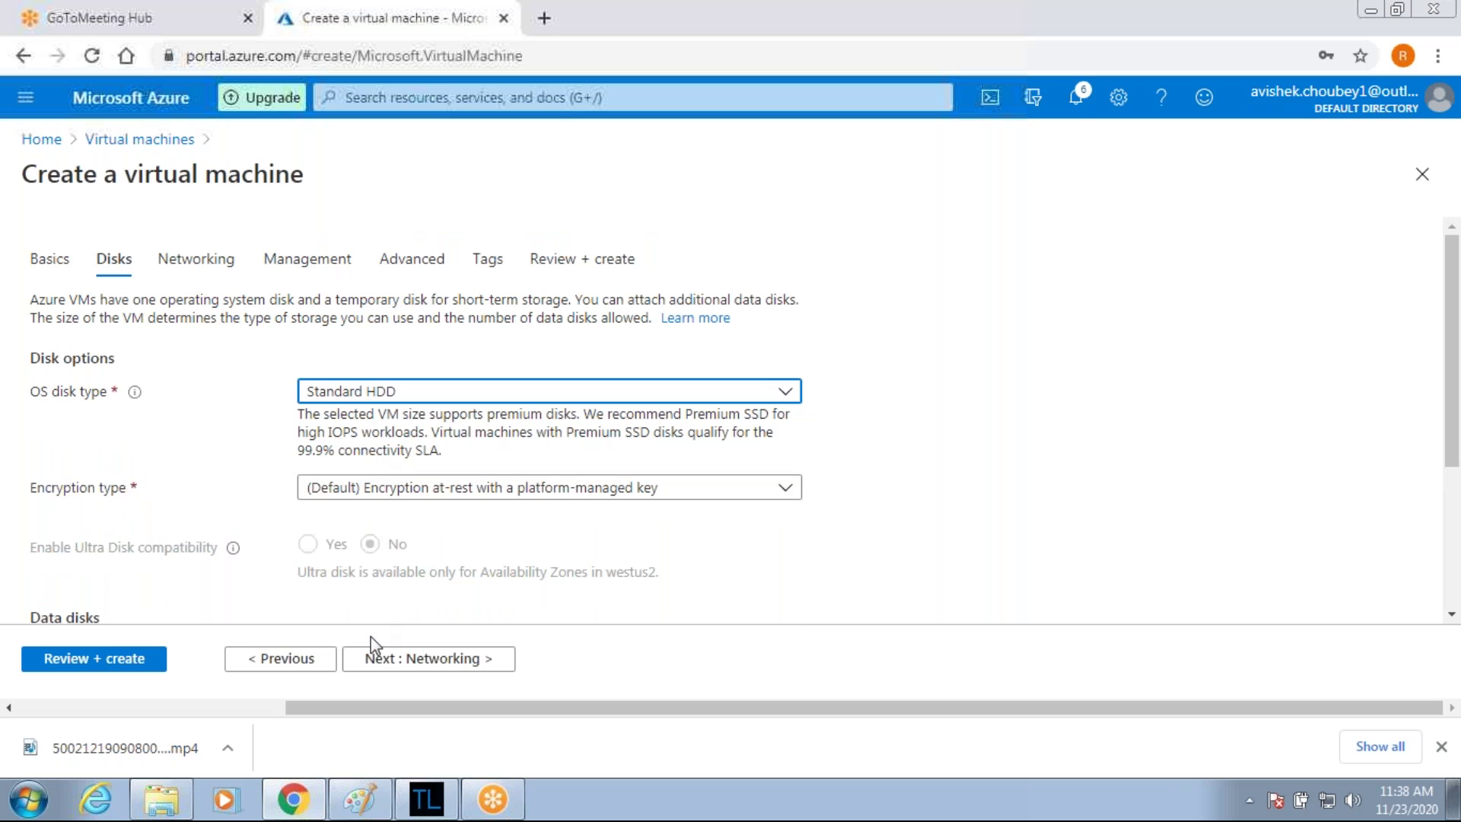
click(144, 660)
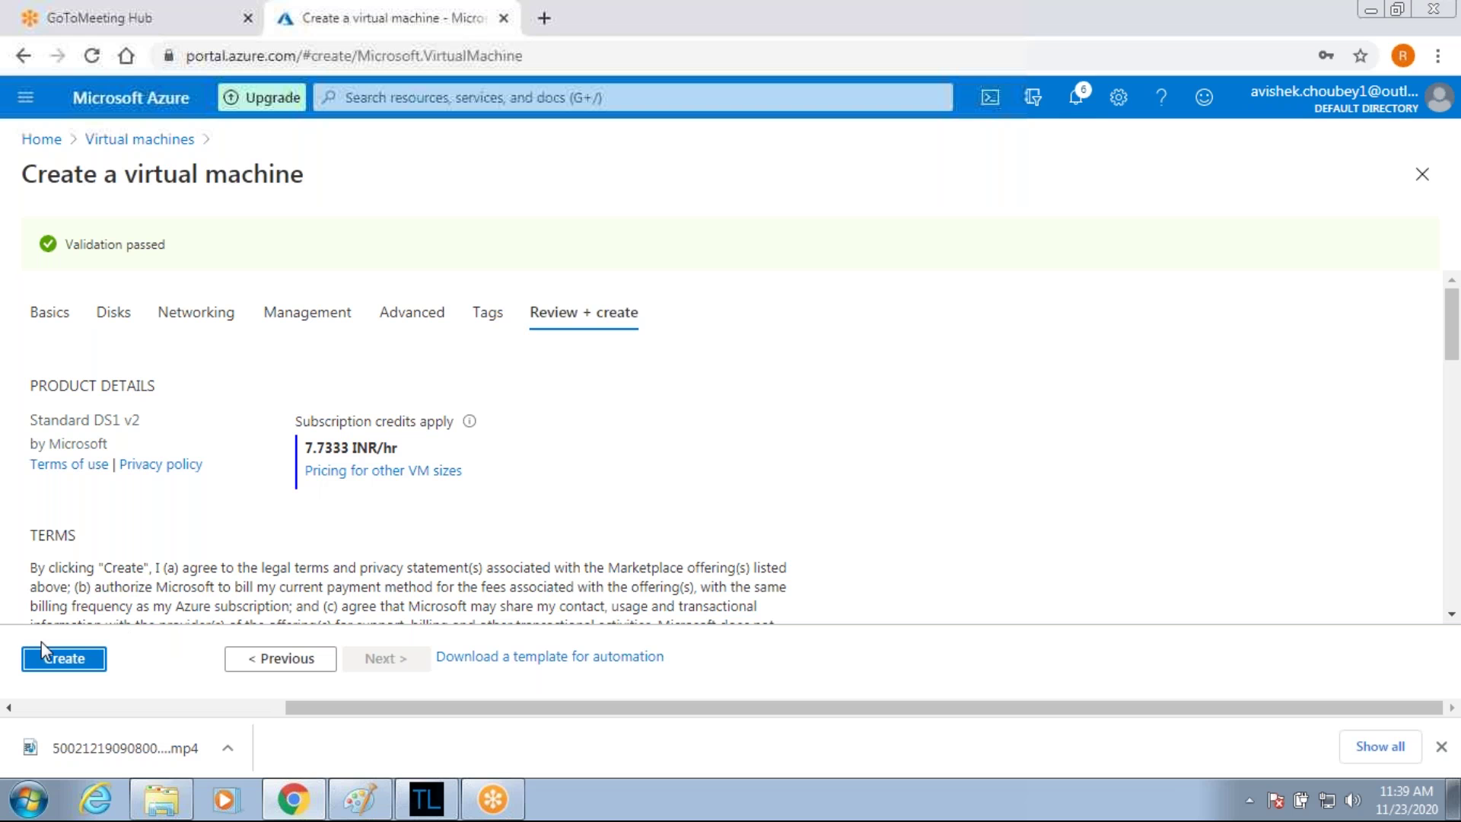
Create Vm2-vnet2 and wait until its deployment to ICCP-RG completes.
click(54, 664)
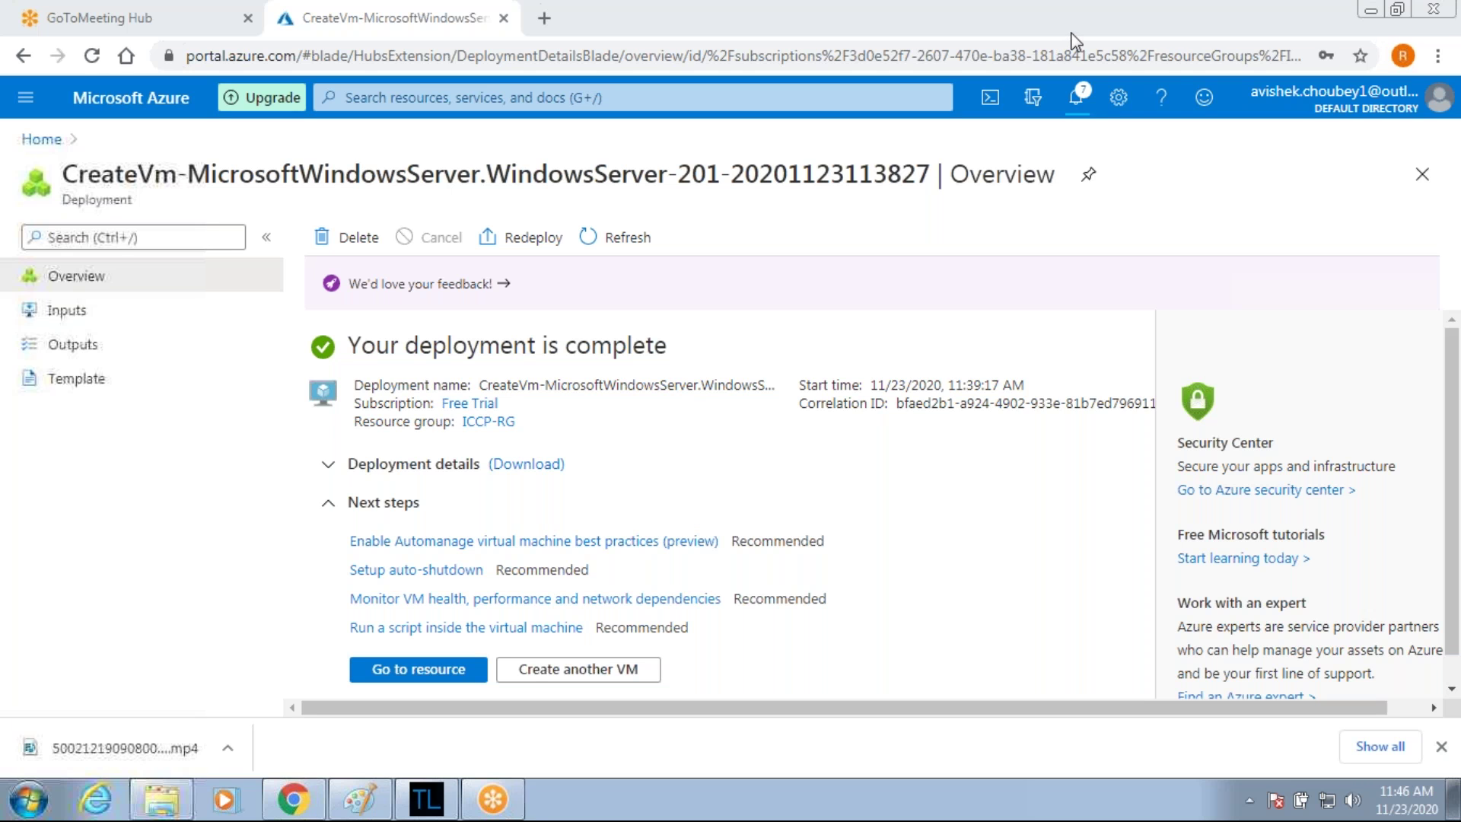
Check notifications confirming both CreateVm deployments to ICCP-RG succeeded.
click(1086, 110)
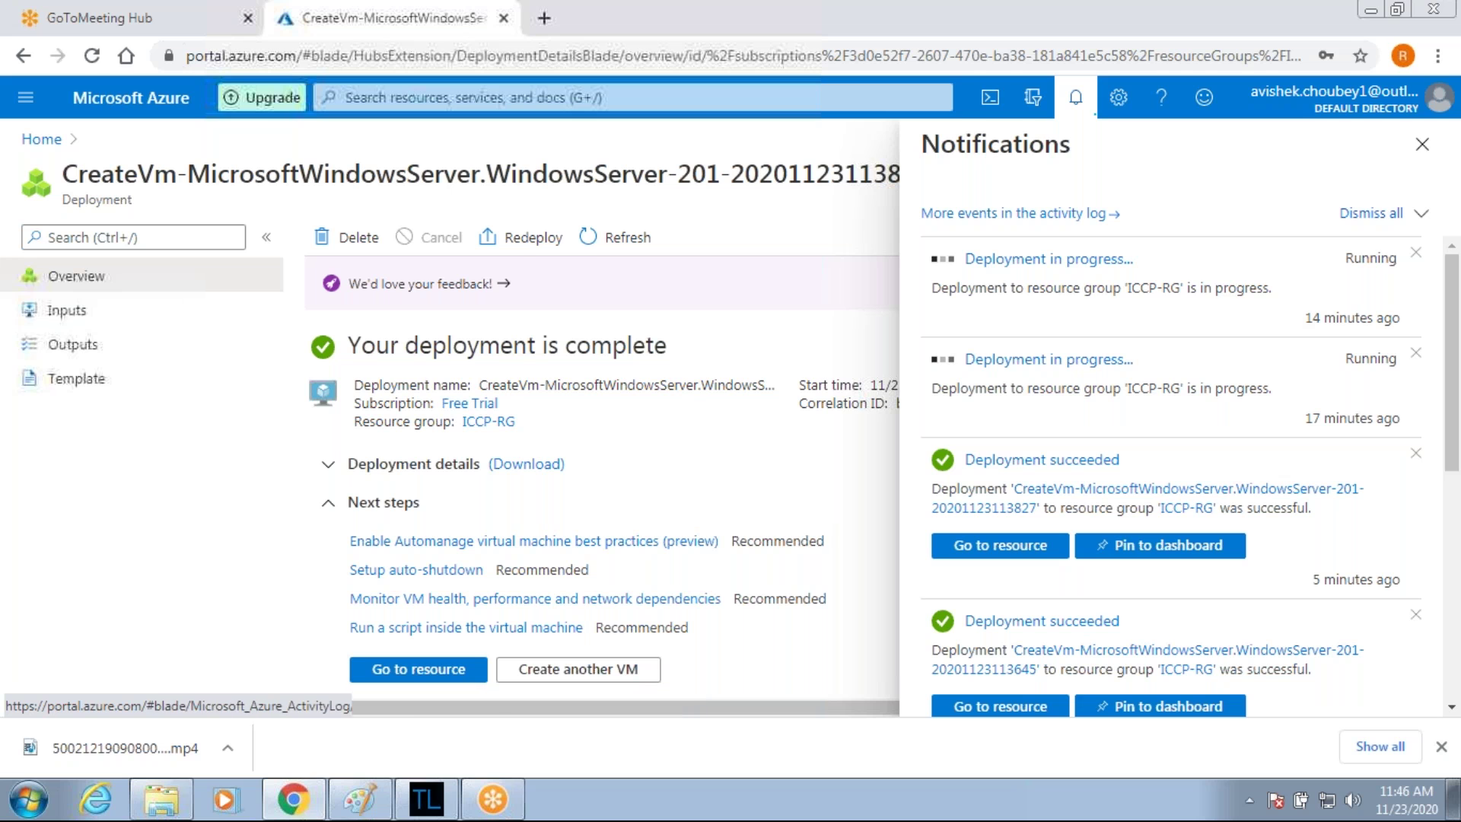
click(25, 97)
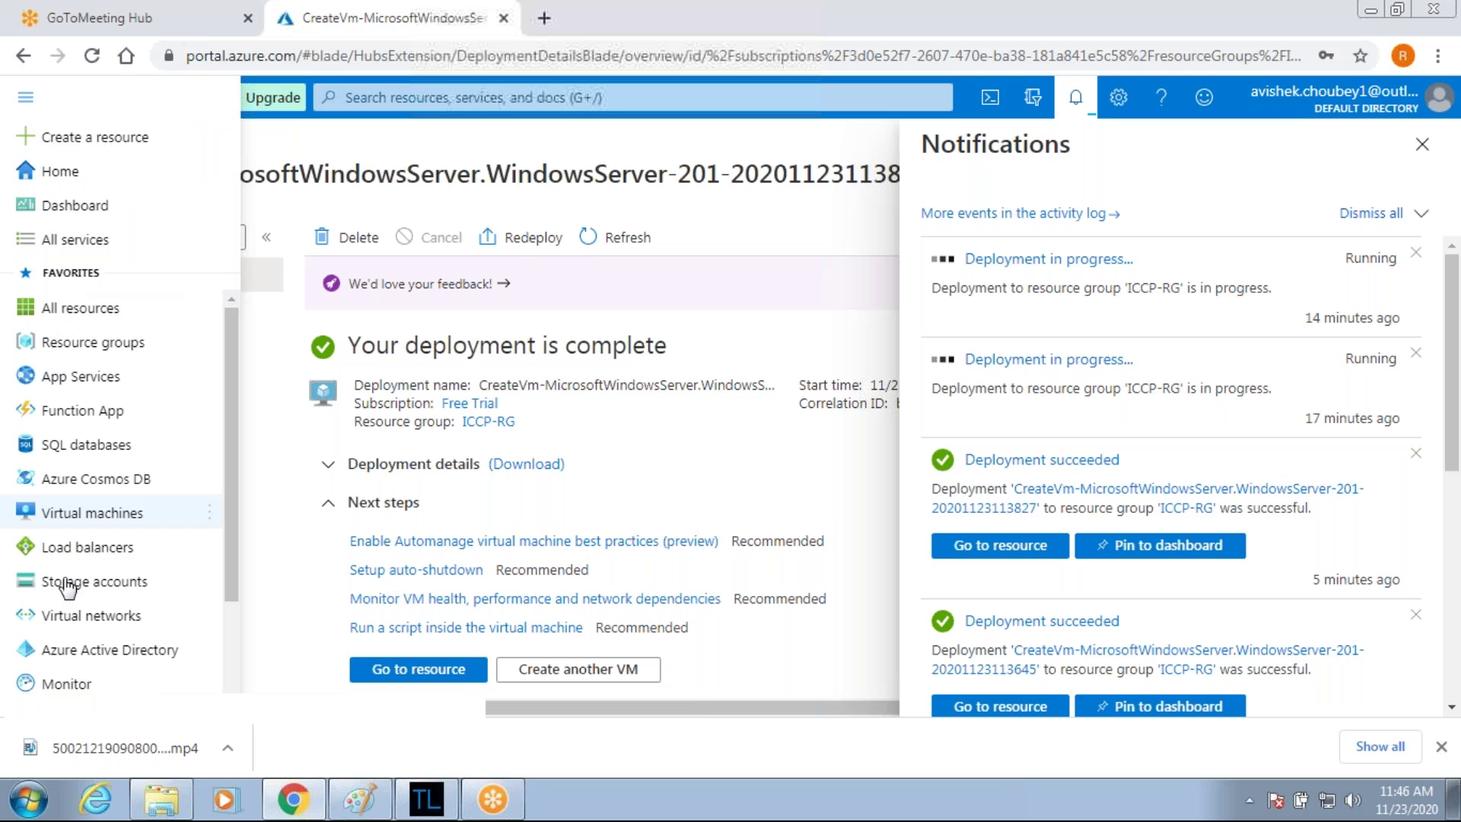
Open Vm1-vnet1 from Virtual machines and copy its public IP 52.152.235.202.
click(90, 512)
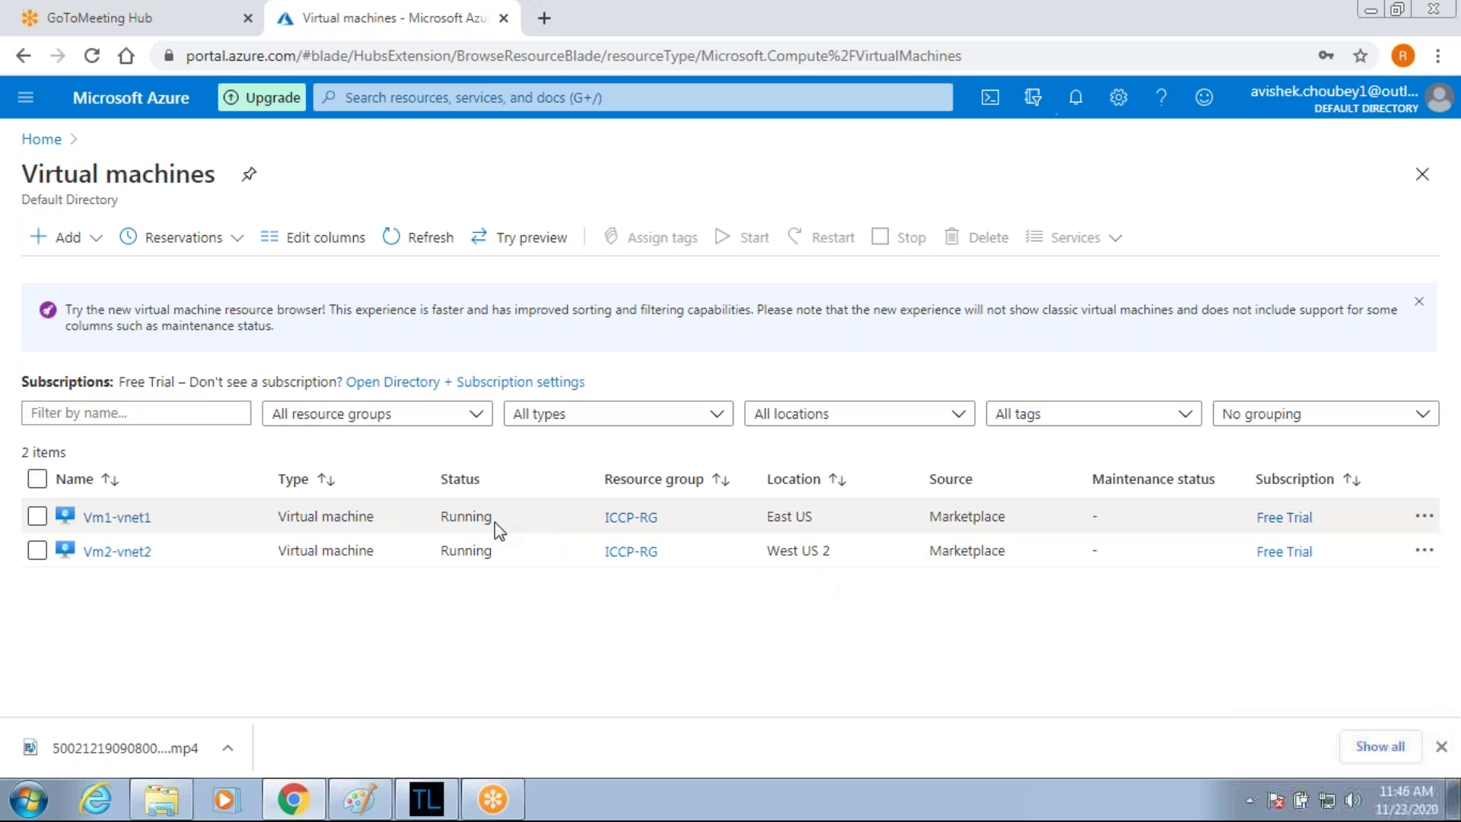
click(116, 517)
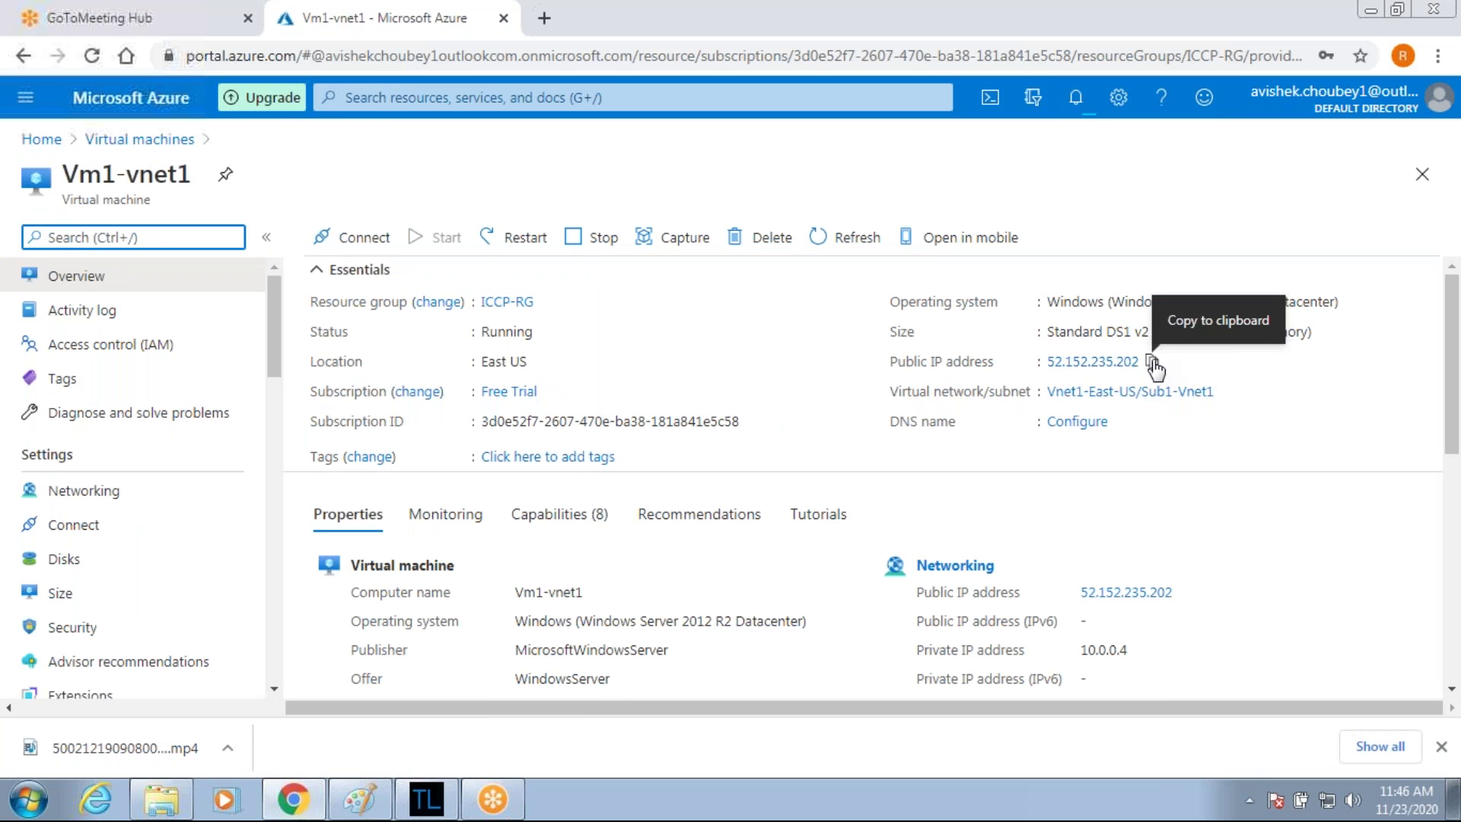
click(1153, 362)
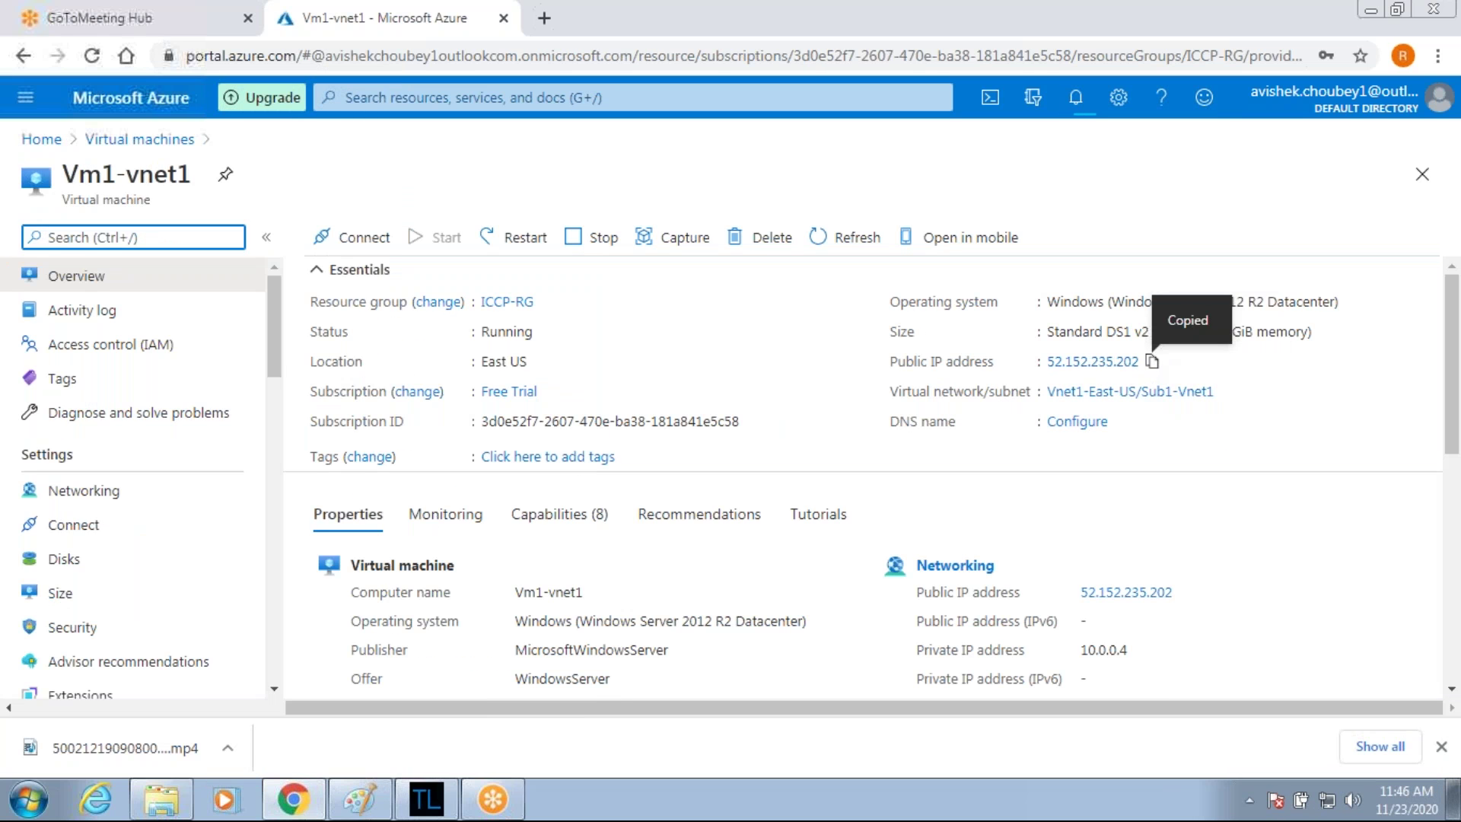
click(29, 800)
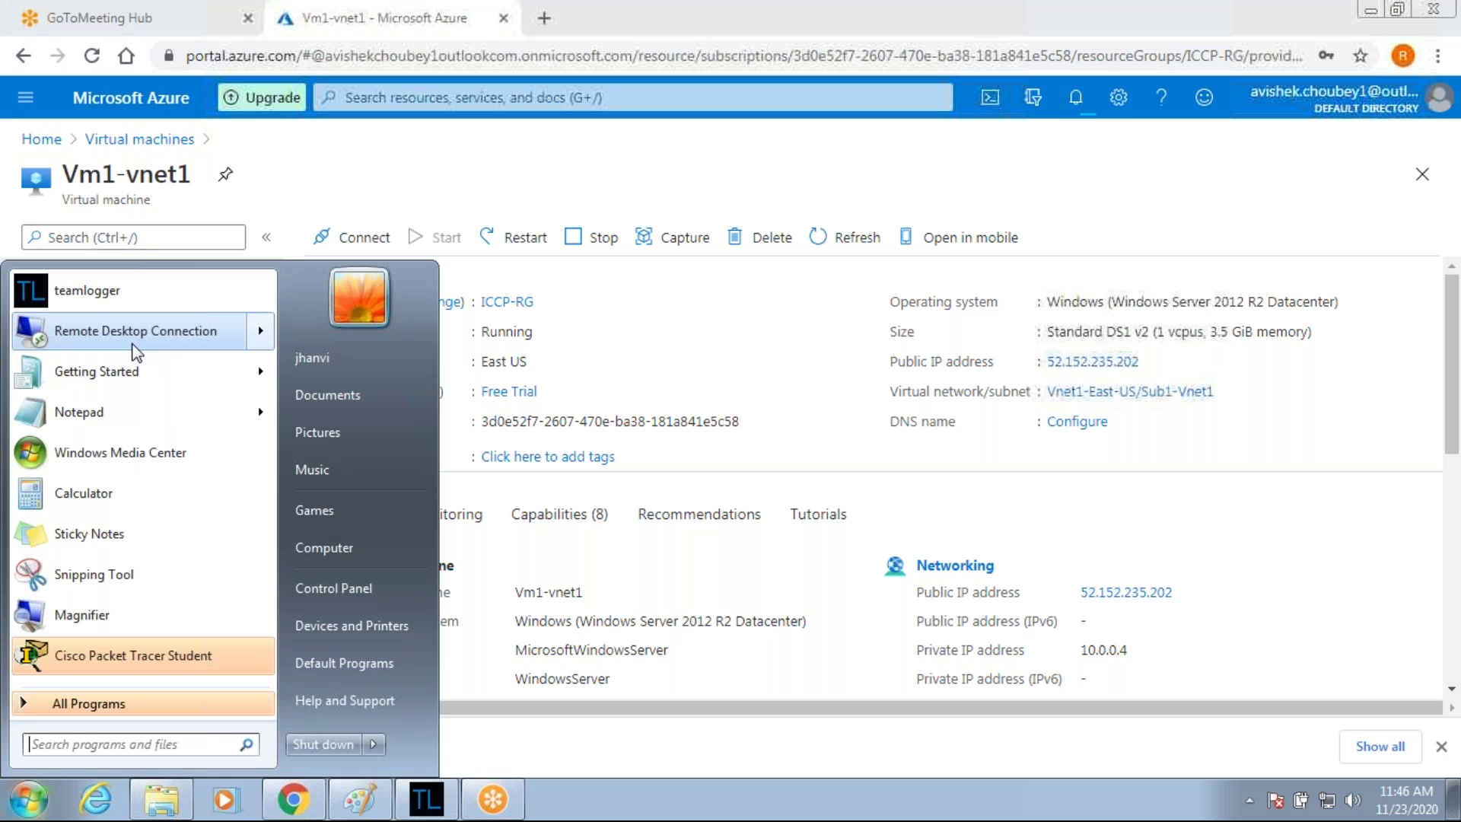
Connect by Remote Desktop to 52.152.235.202 with the VM's admin credentials, accepting the certificate.
click(133, 335)
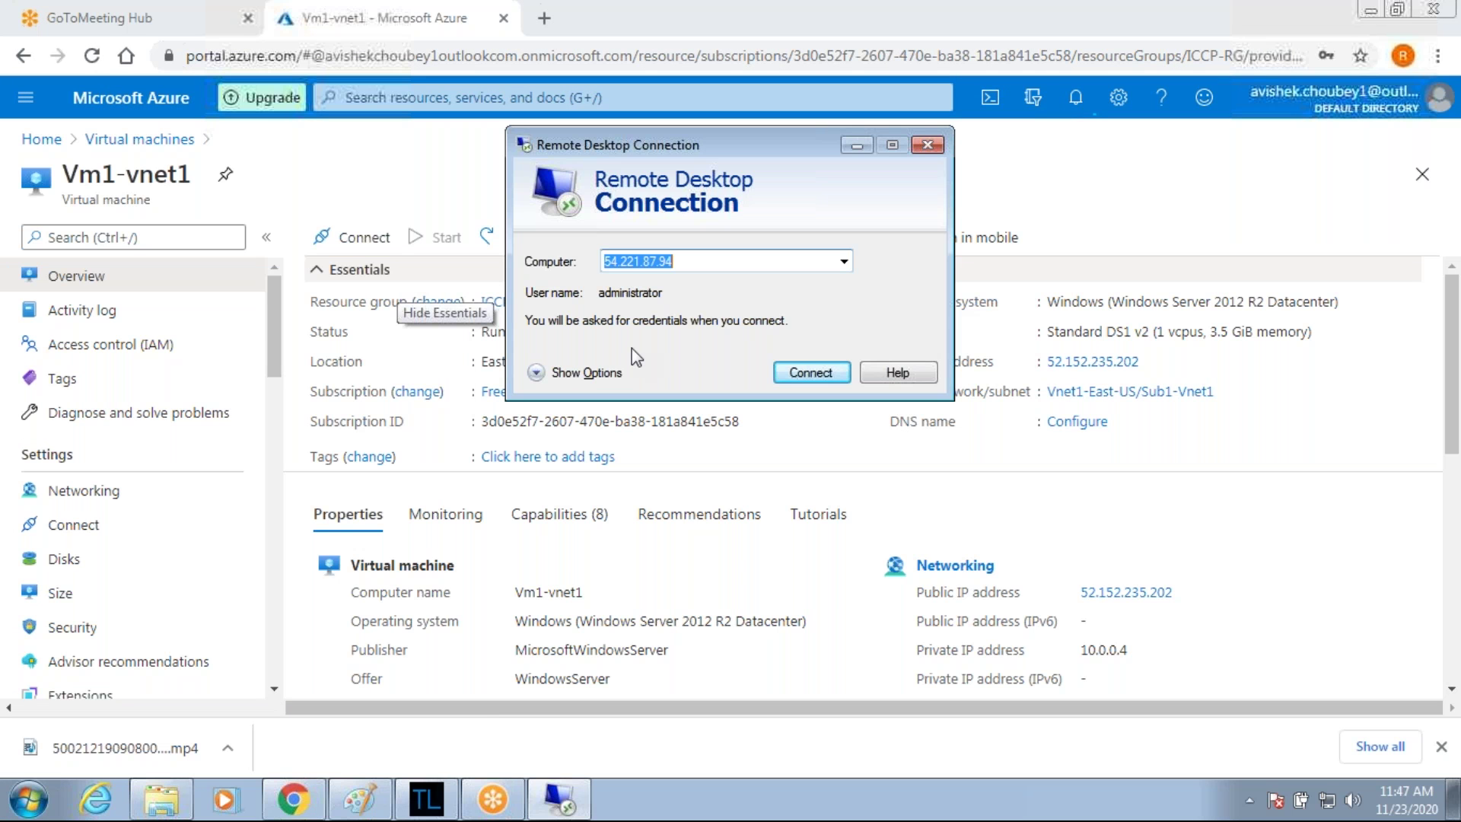
text(52.152.235.202)
click(811, 371)
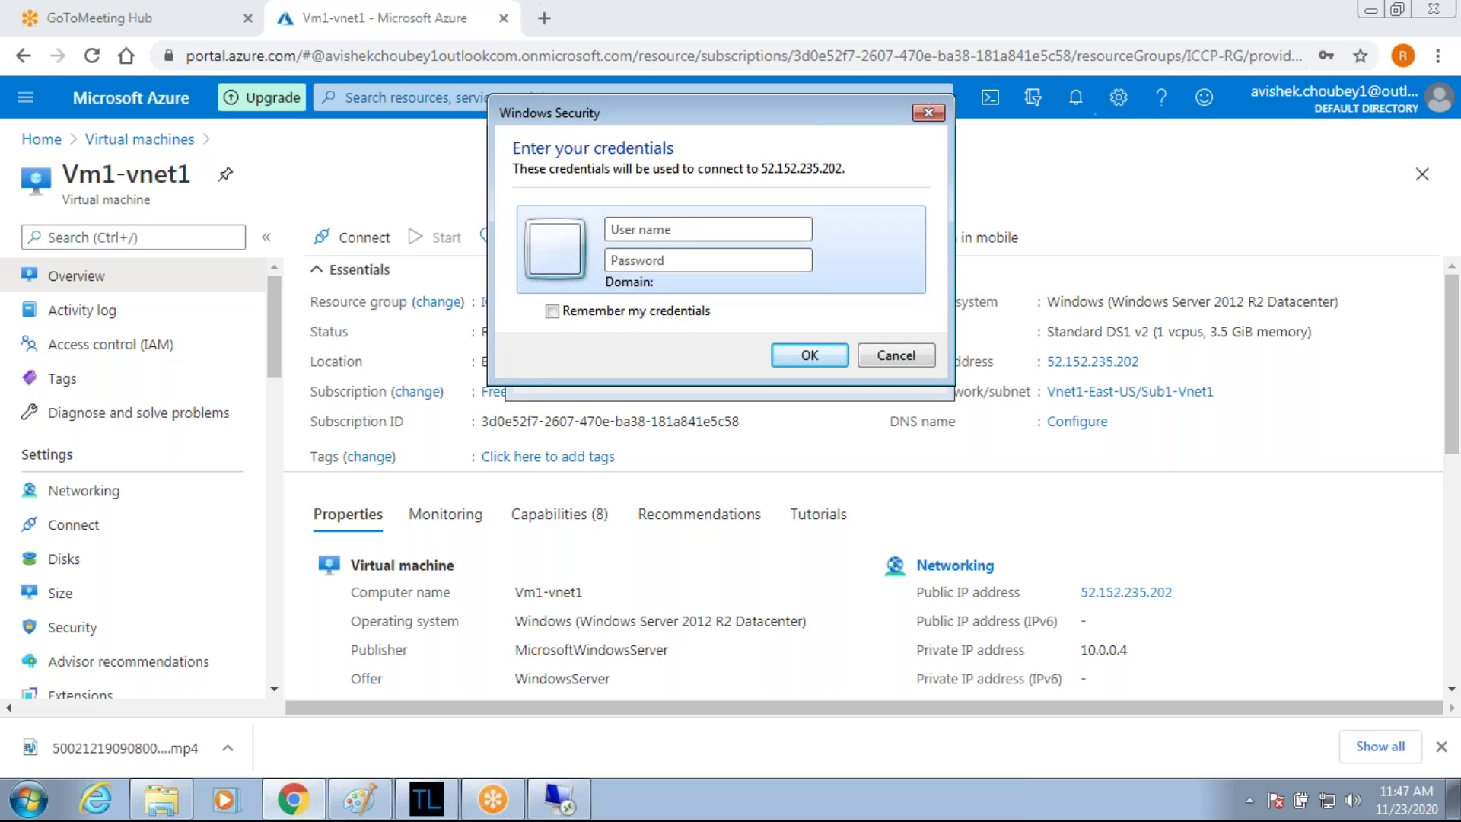
text(iccp)
key(Tab)
text(••••••••••••)
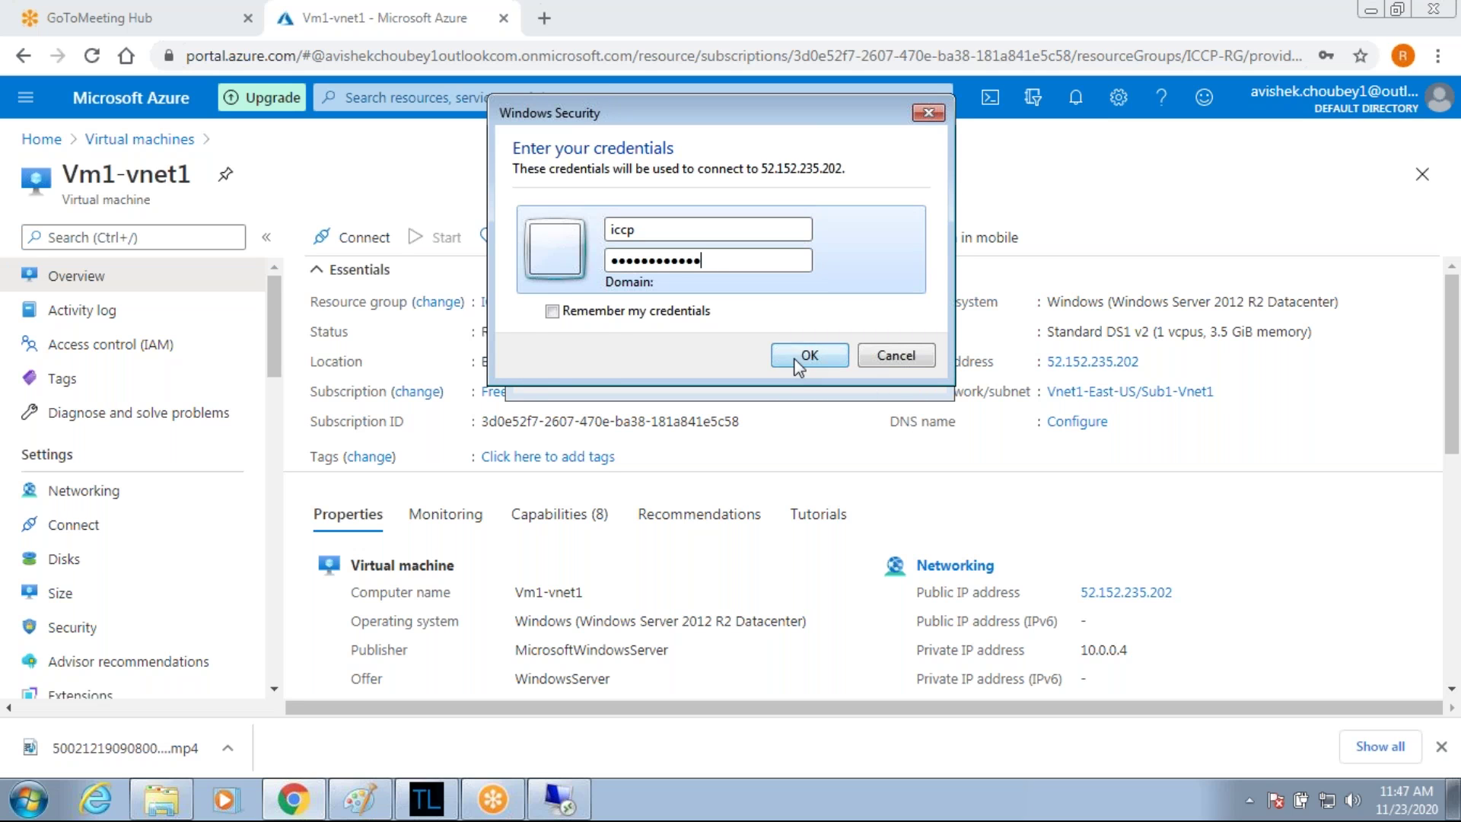
click(807, 357)
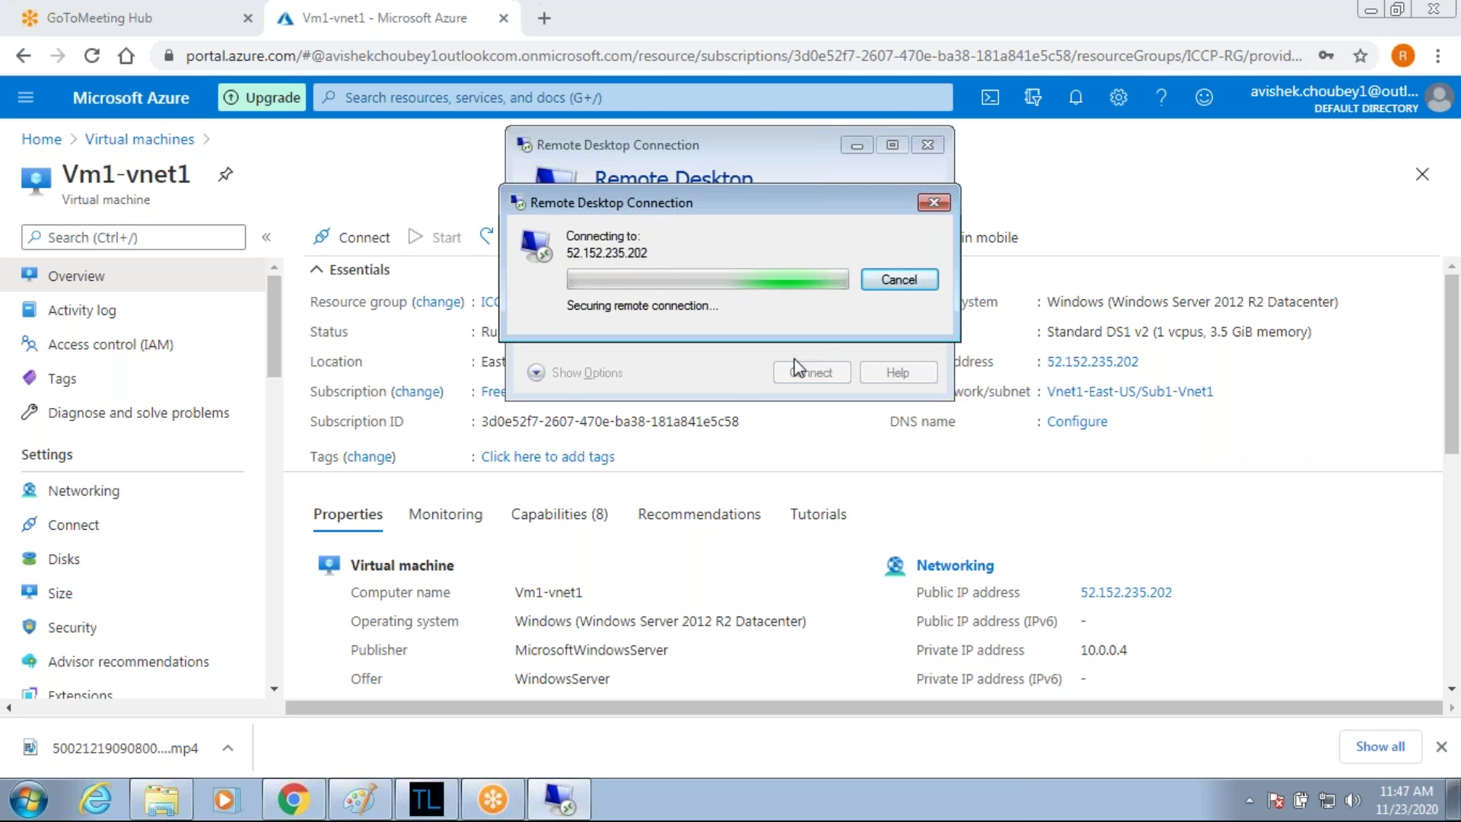
click(784, 447)
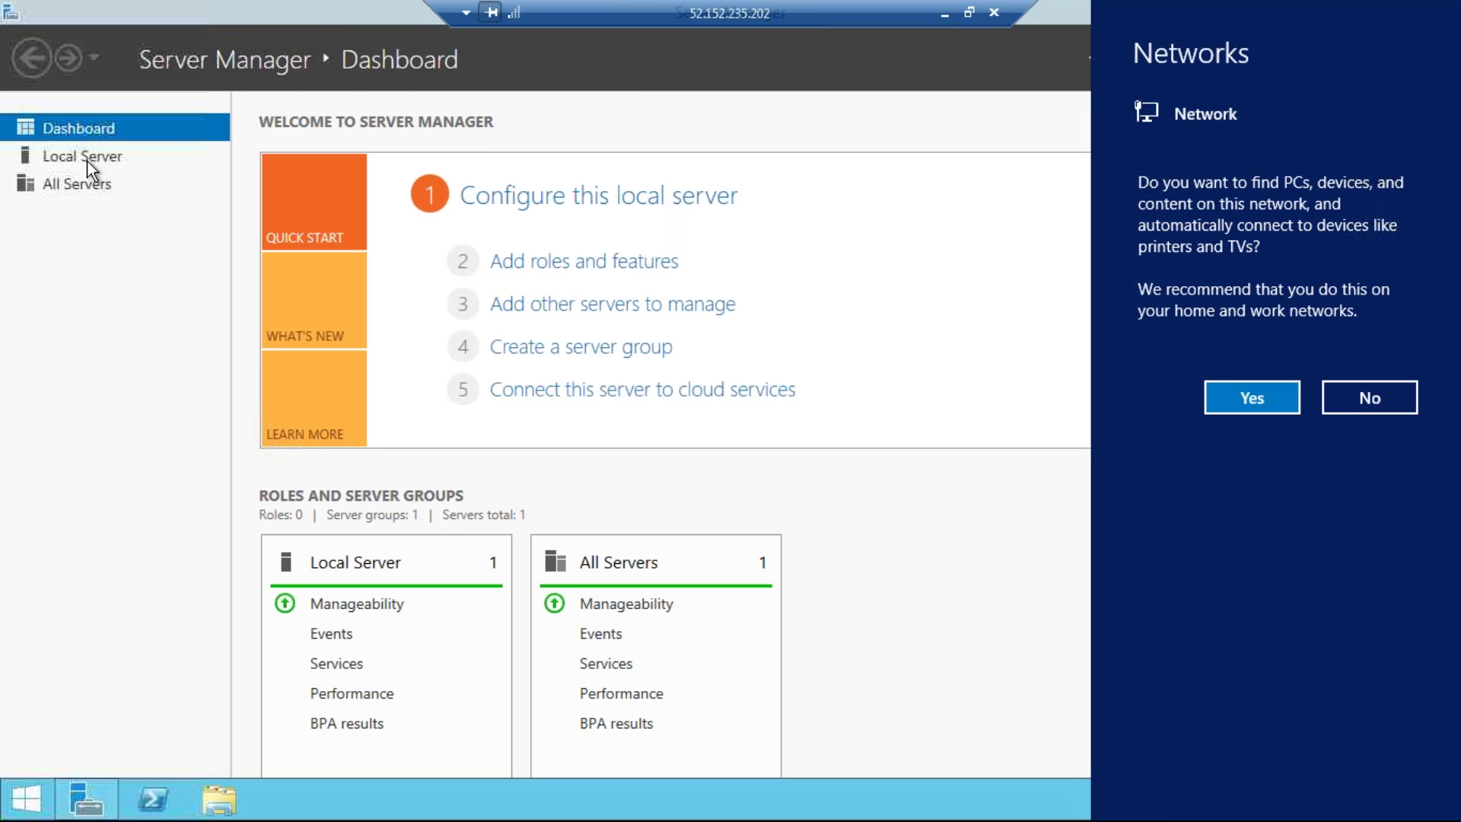
Dismiss the network discovery prompt, close Server Manager, and minimize the remote session.
click(88, 162)
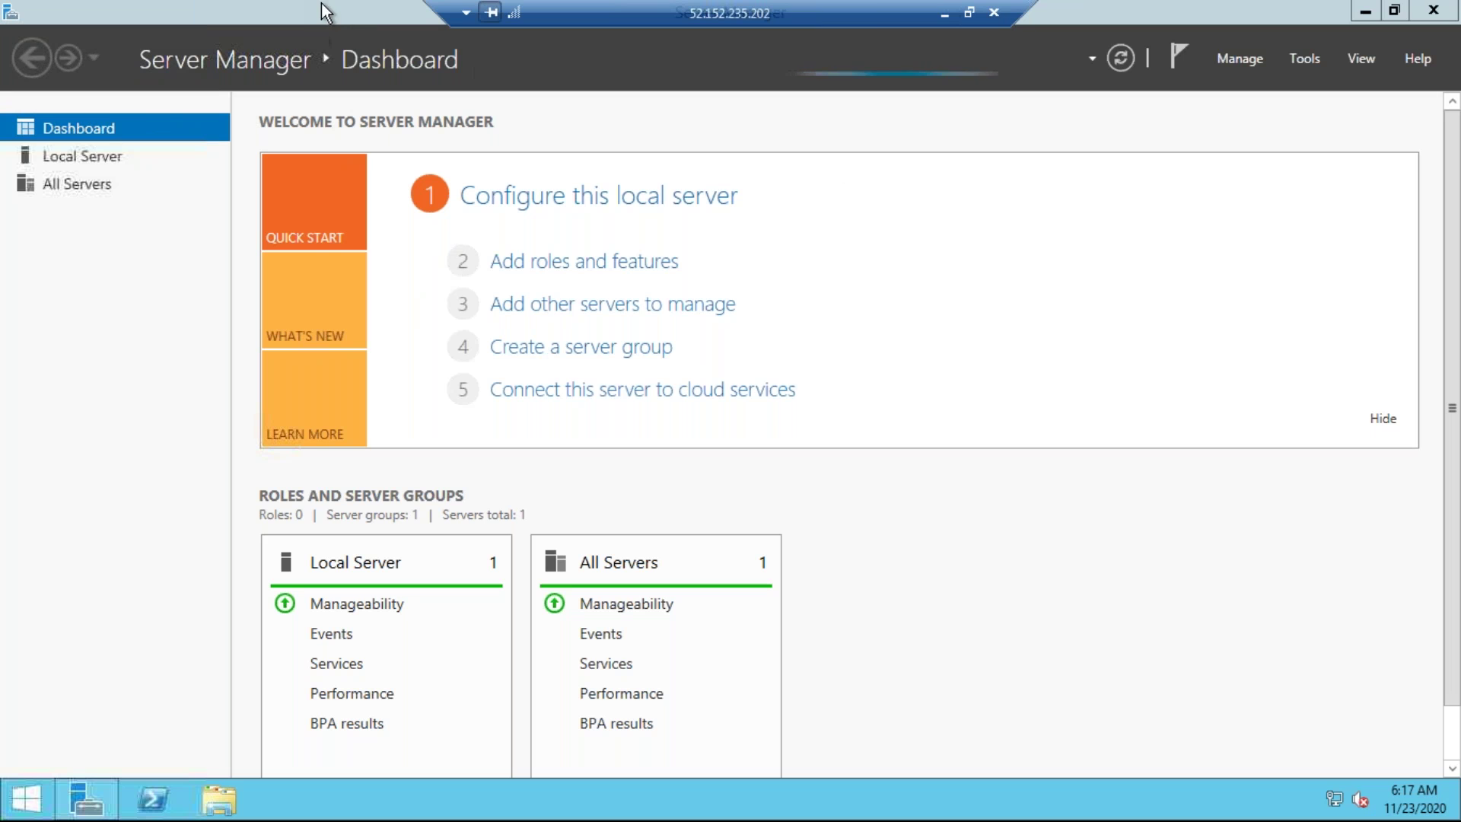
key(super+Down)
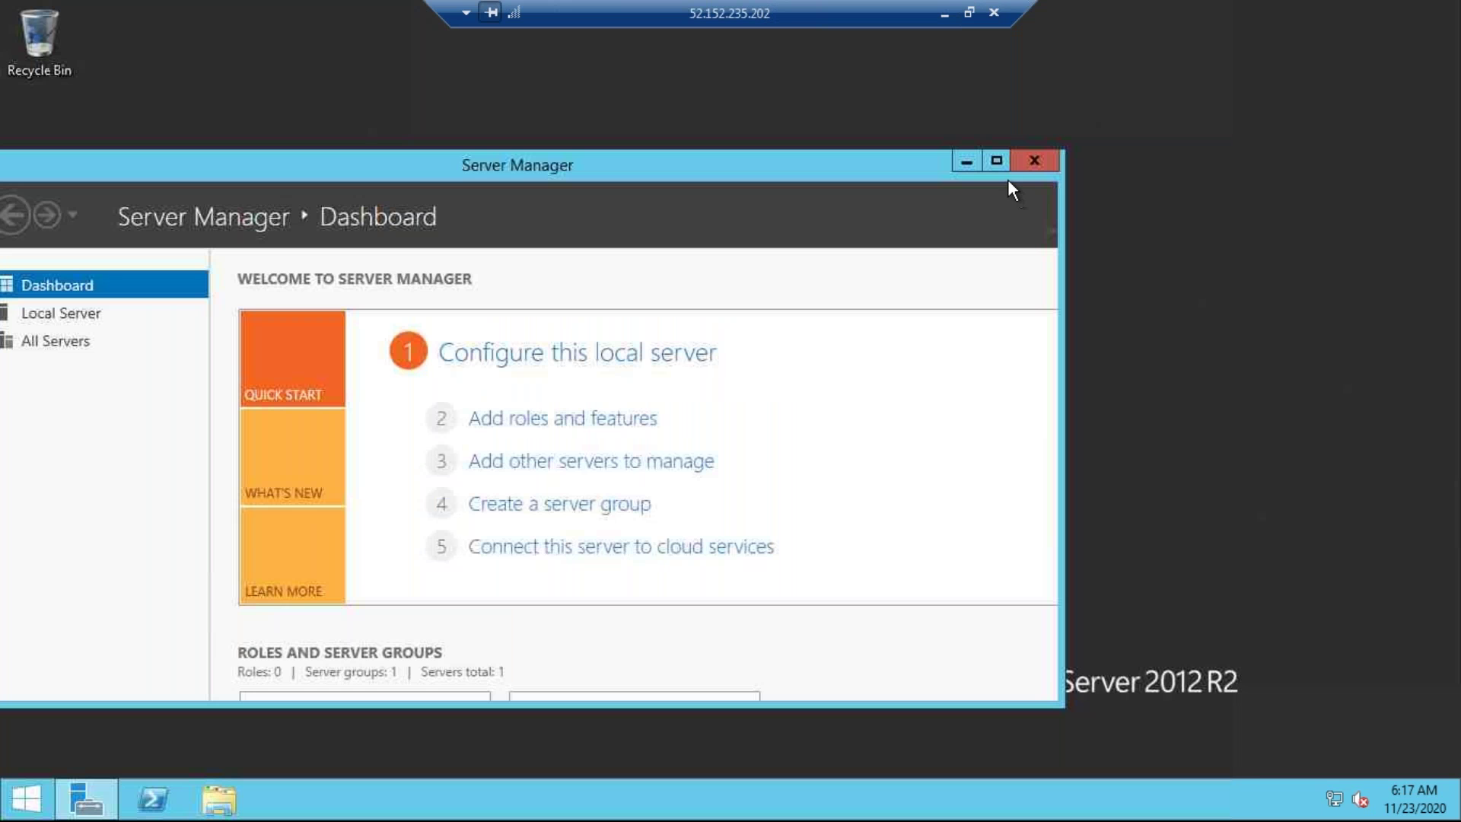
click(1023, 195)
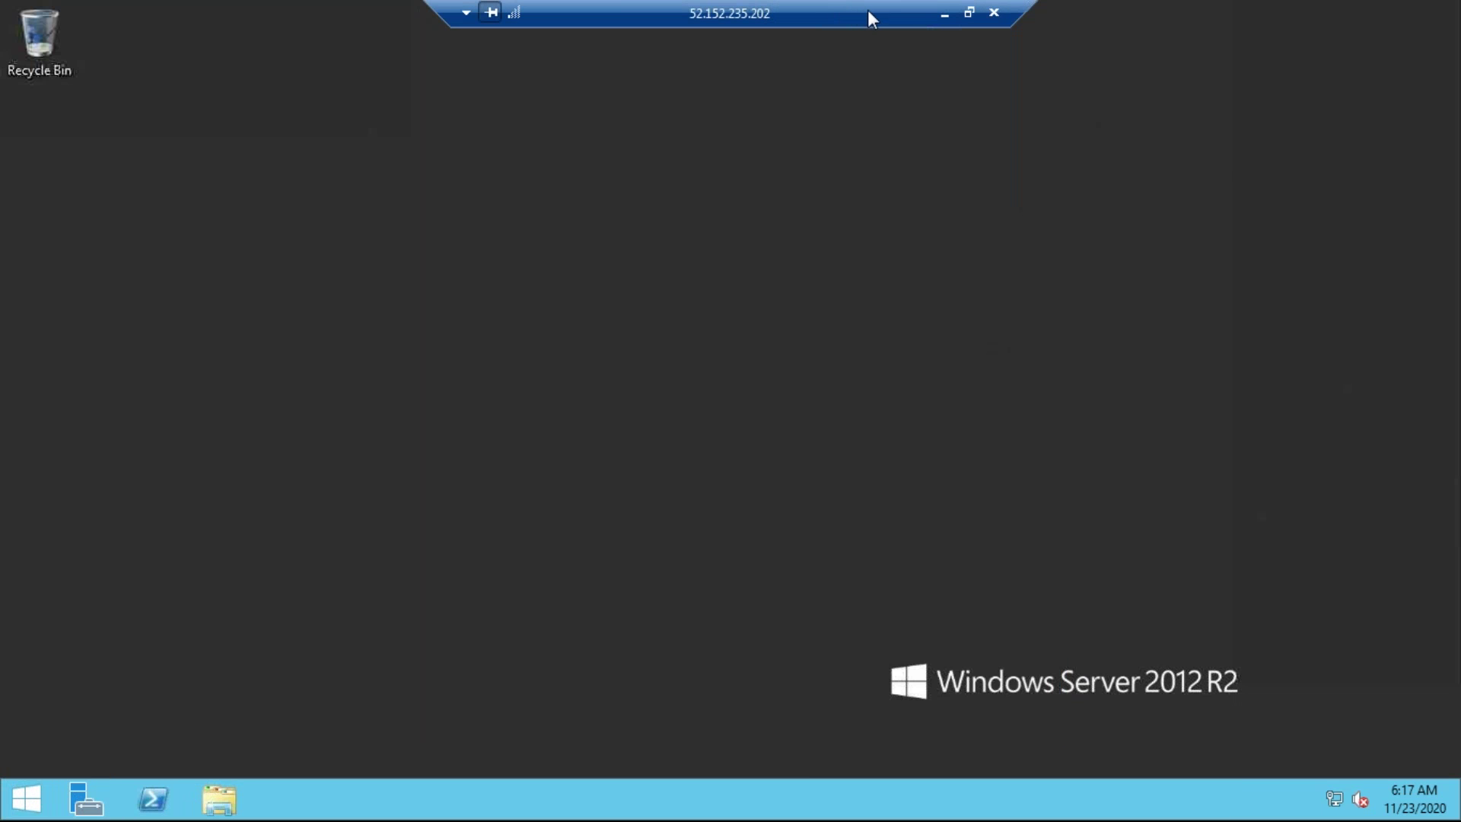
click(939, 20)
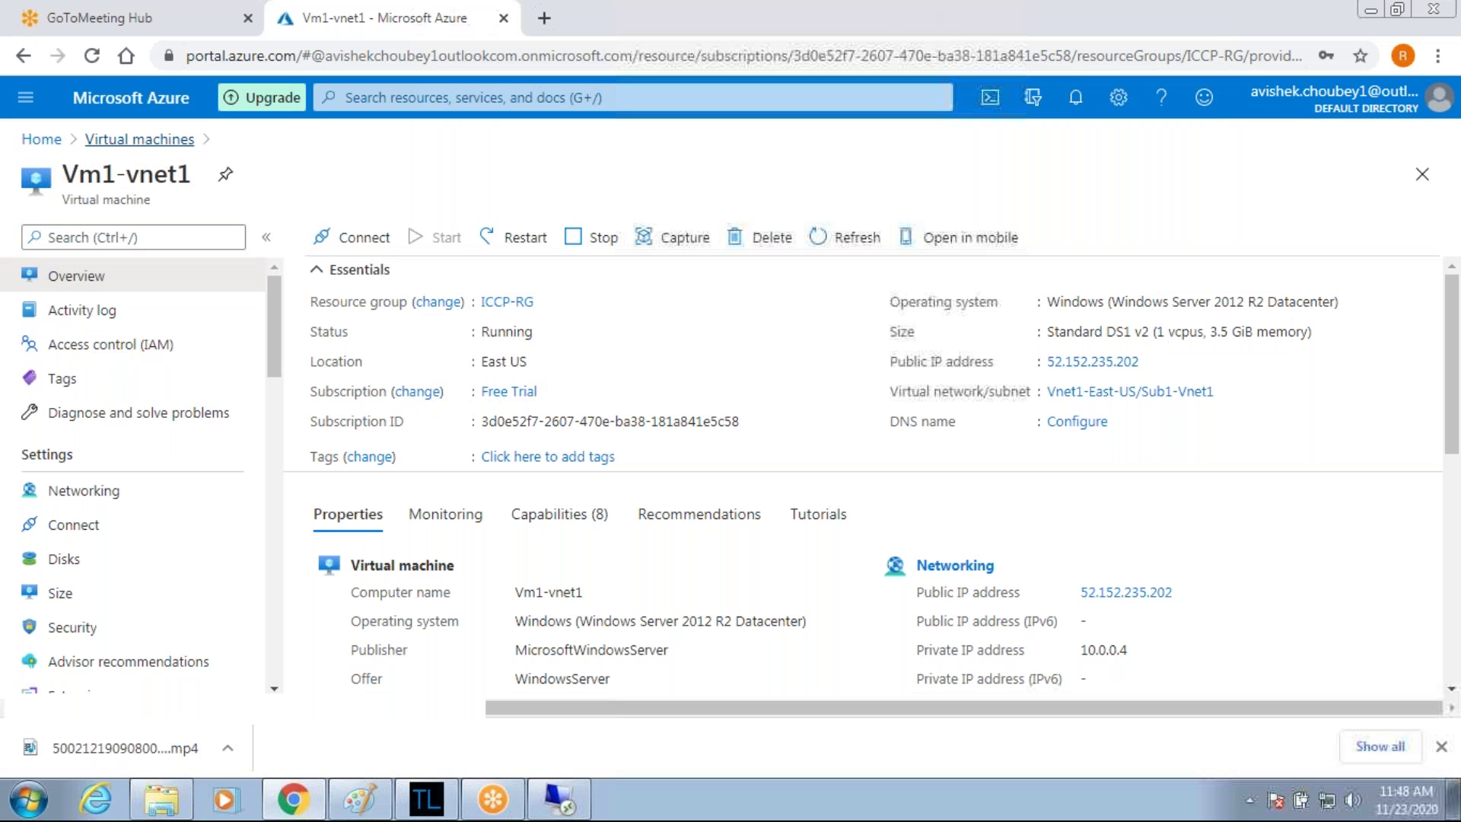
Open Vm2-vnet2, copy its public IP 52.250.14.23, and launch Remote Desktop Connection.
click(139, 138)
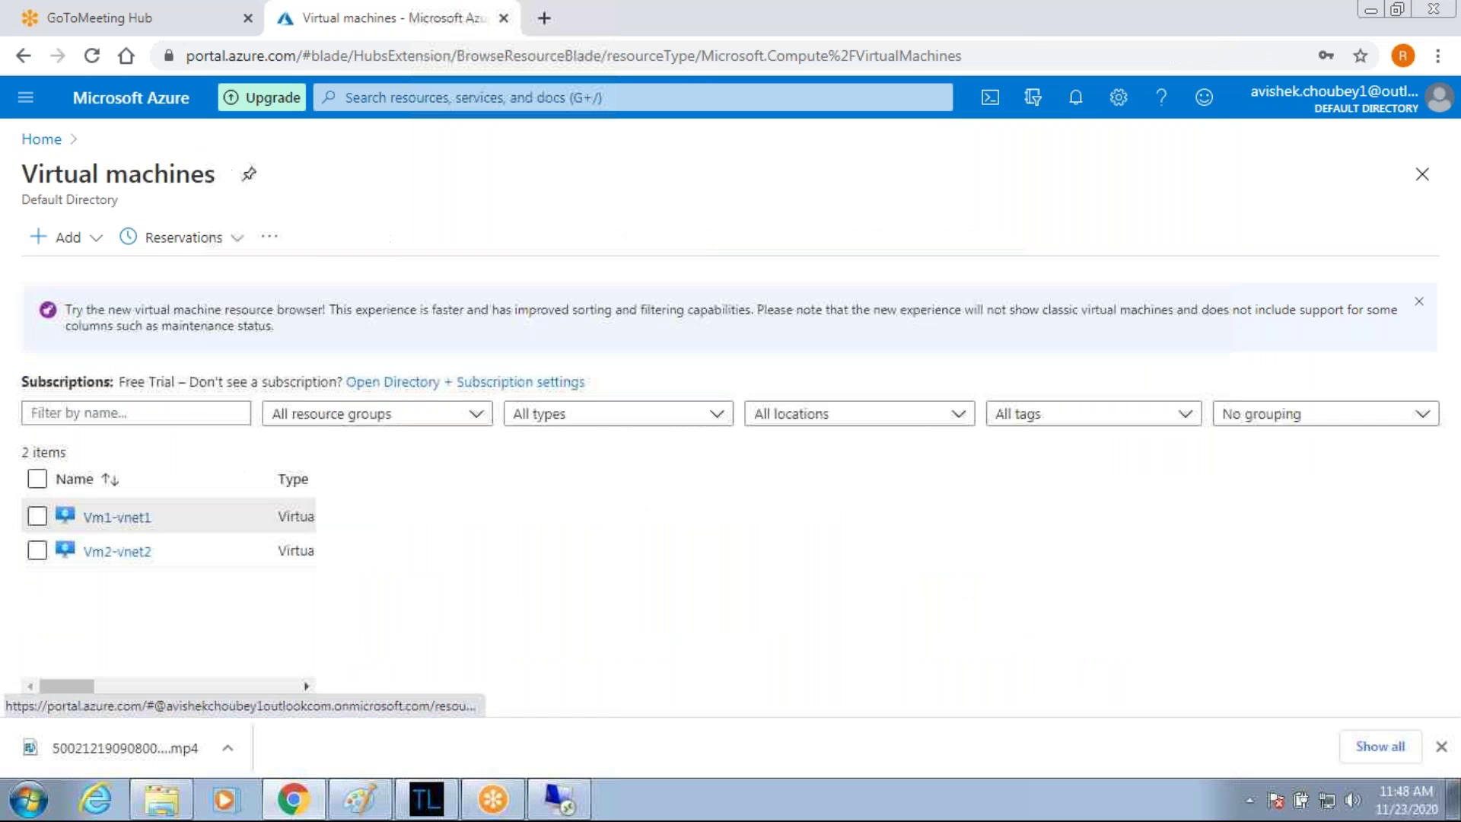
click(115, 552)
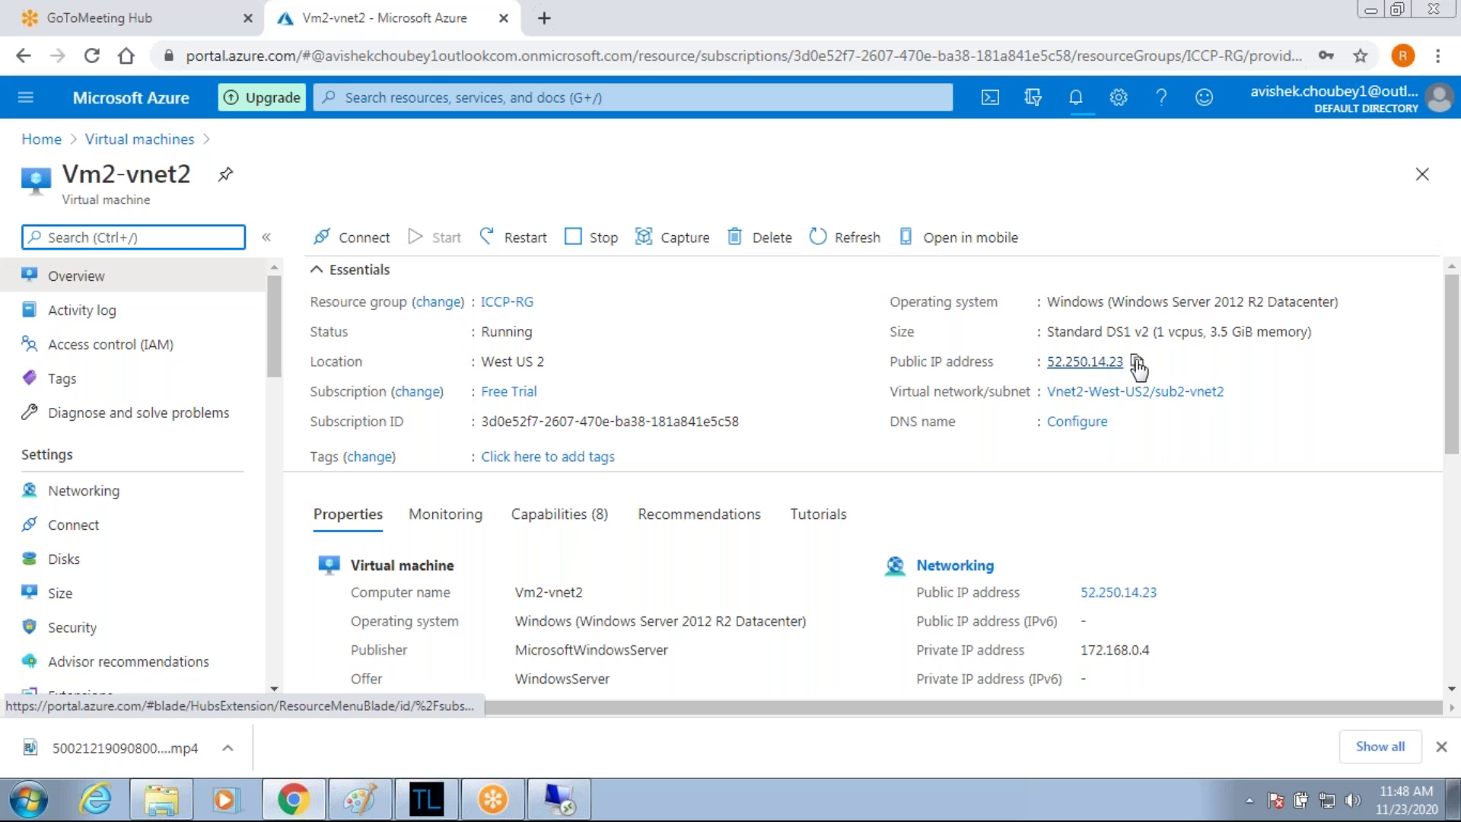
click(1137, 364)
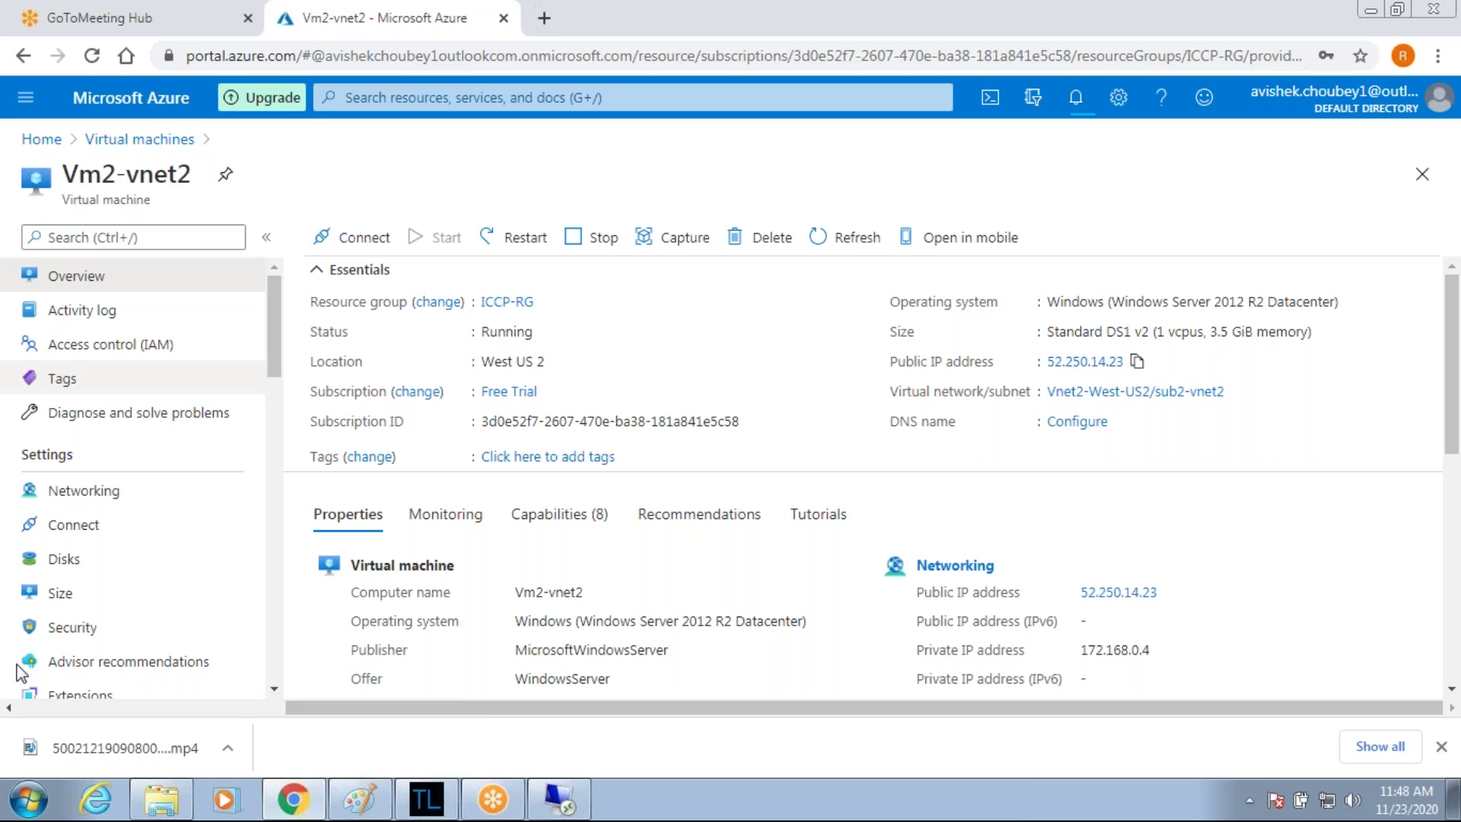
click(27, 800)
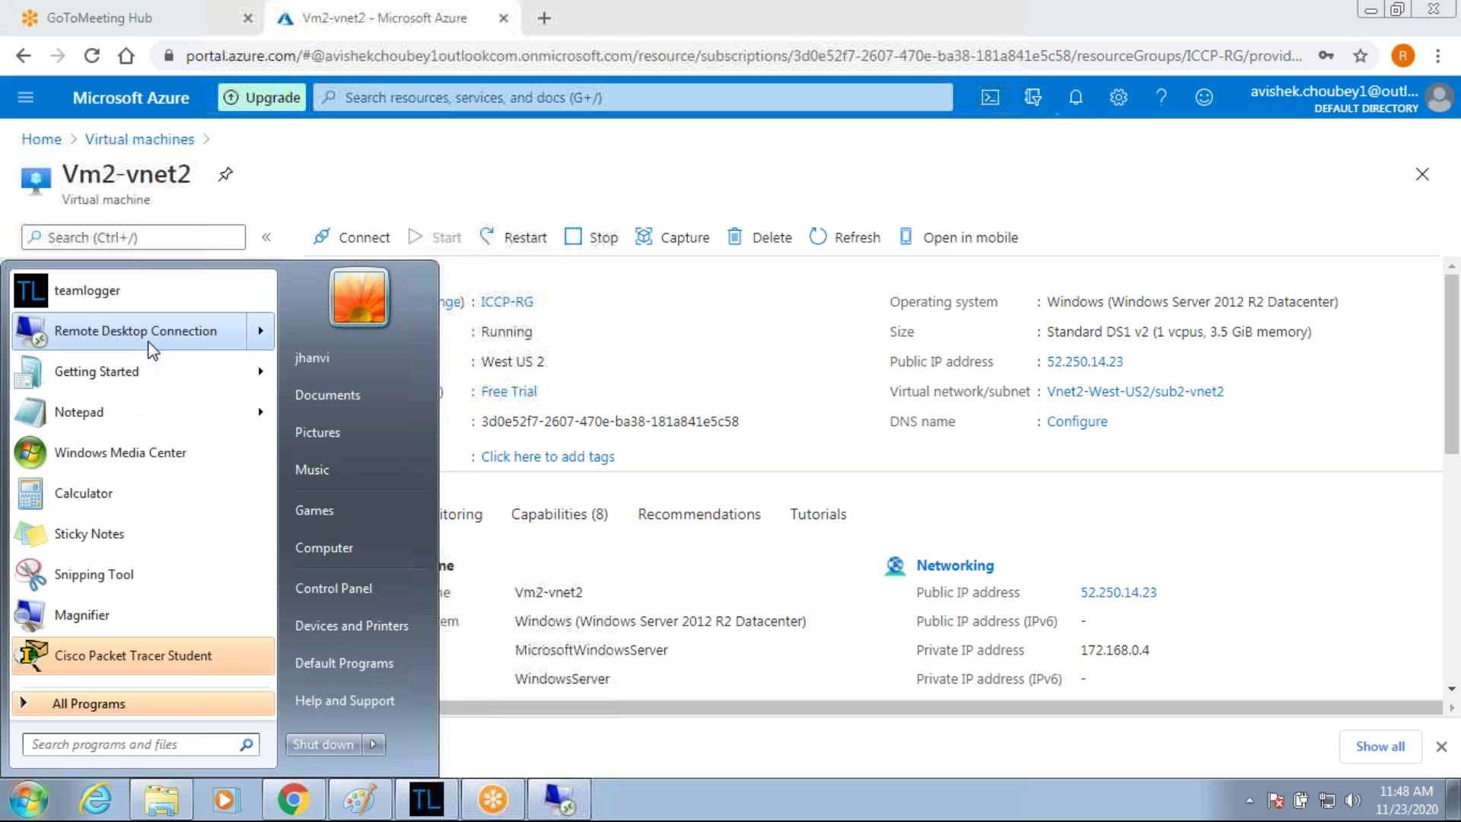
click(151, 350)
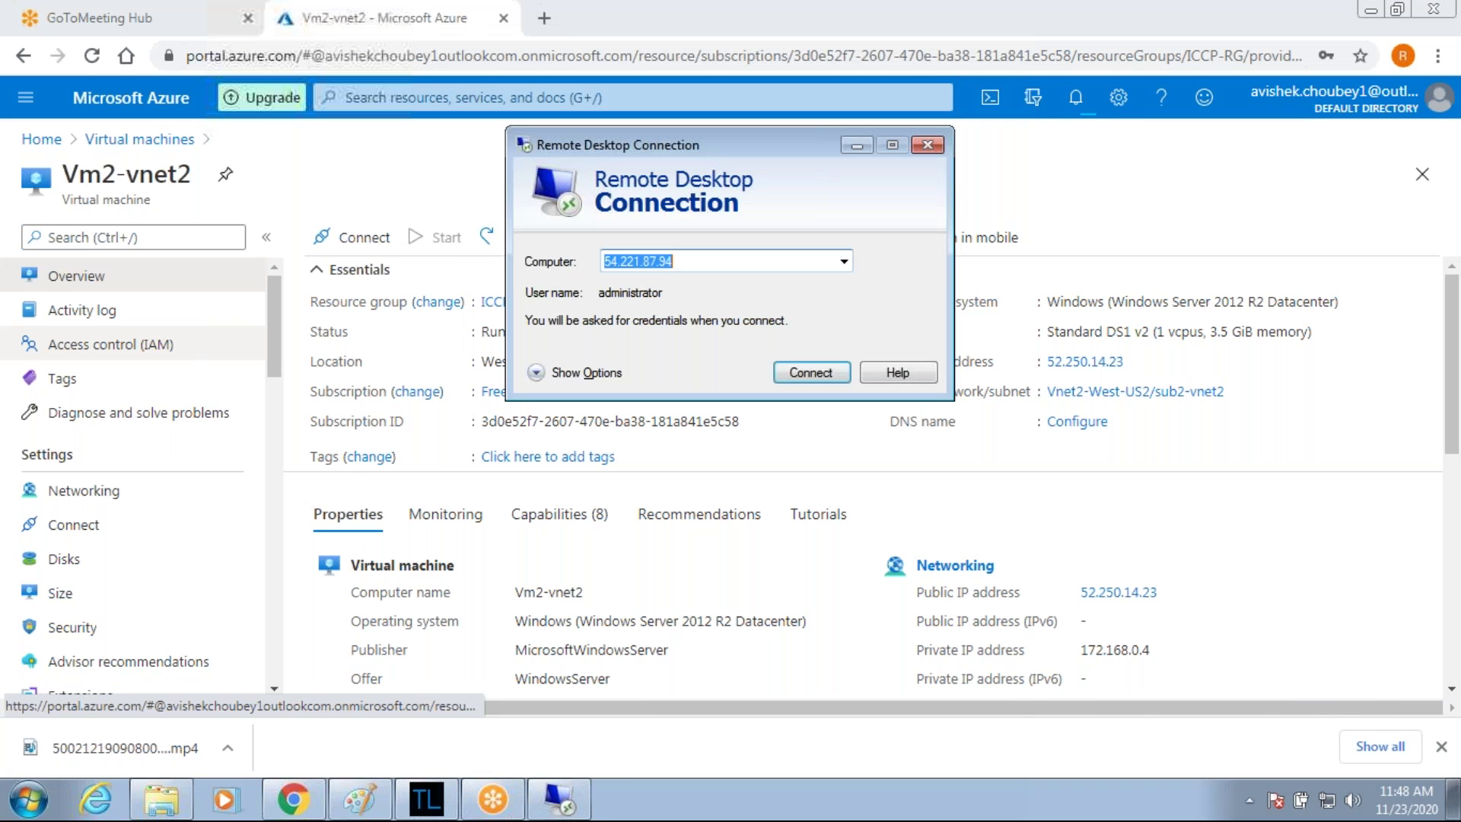
Connect to 52.250.14.23 with the admin user name and password, accepting the certificate warning.
text(52.250.14.23)
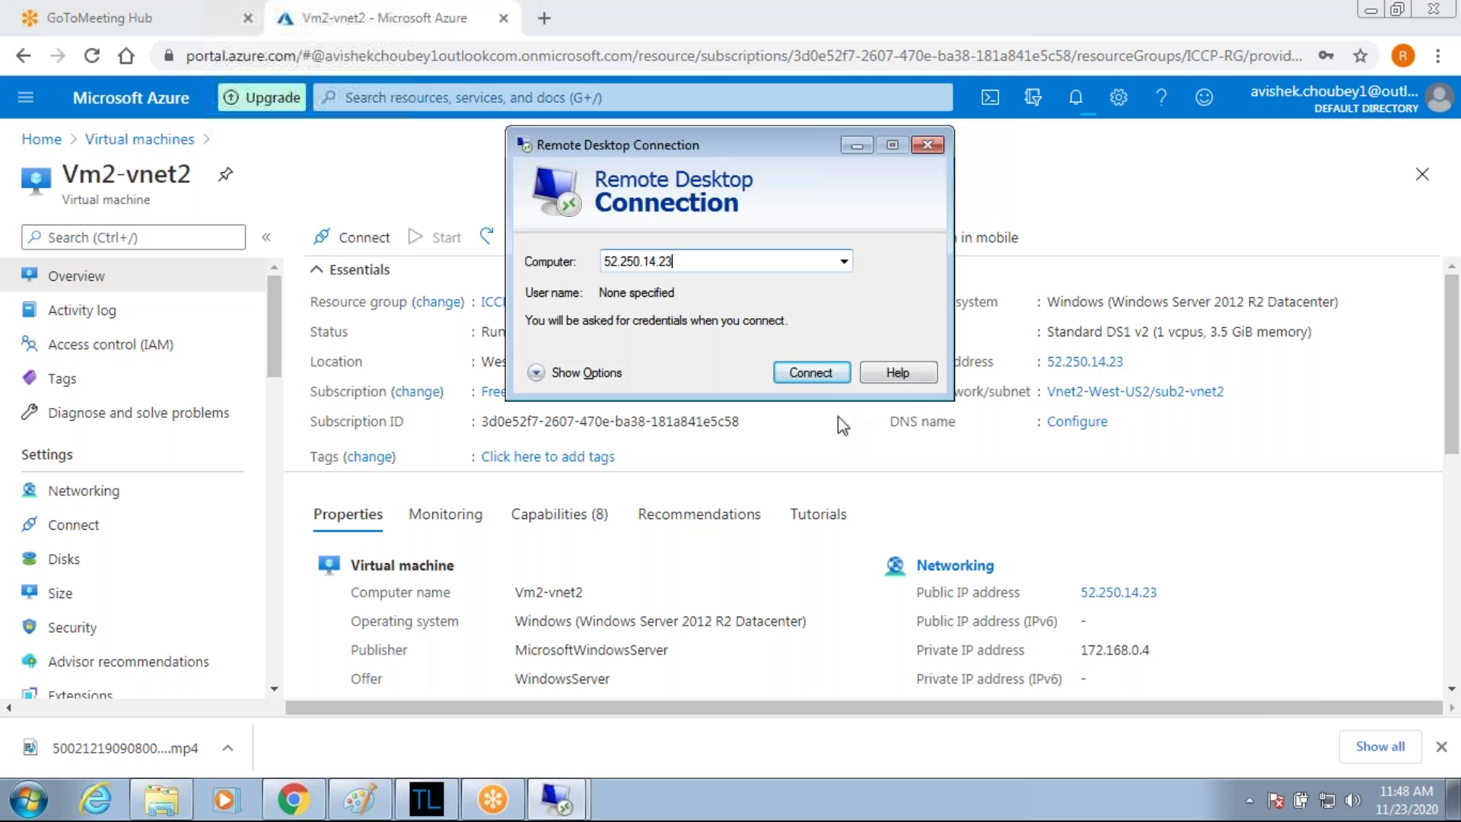
click(827, 379)
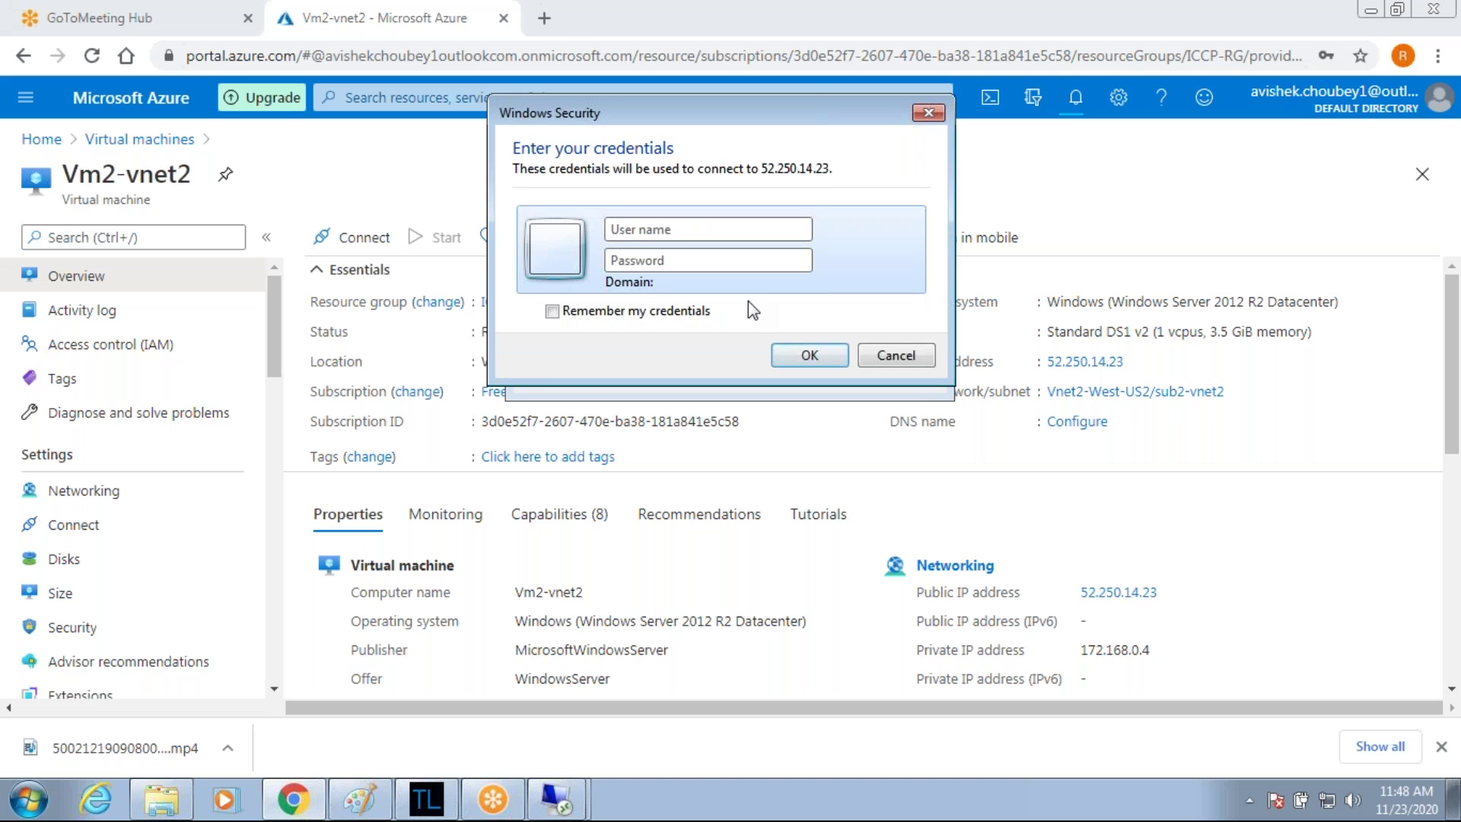
text(iccp)
key(Tab)
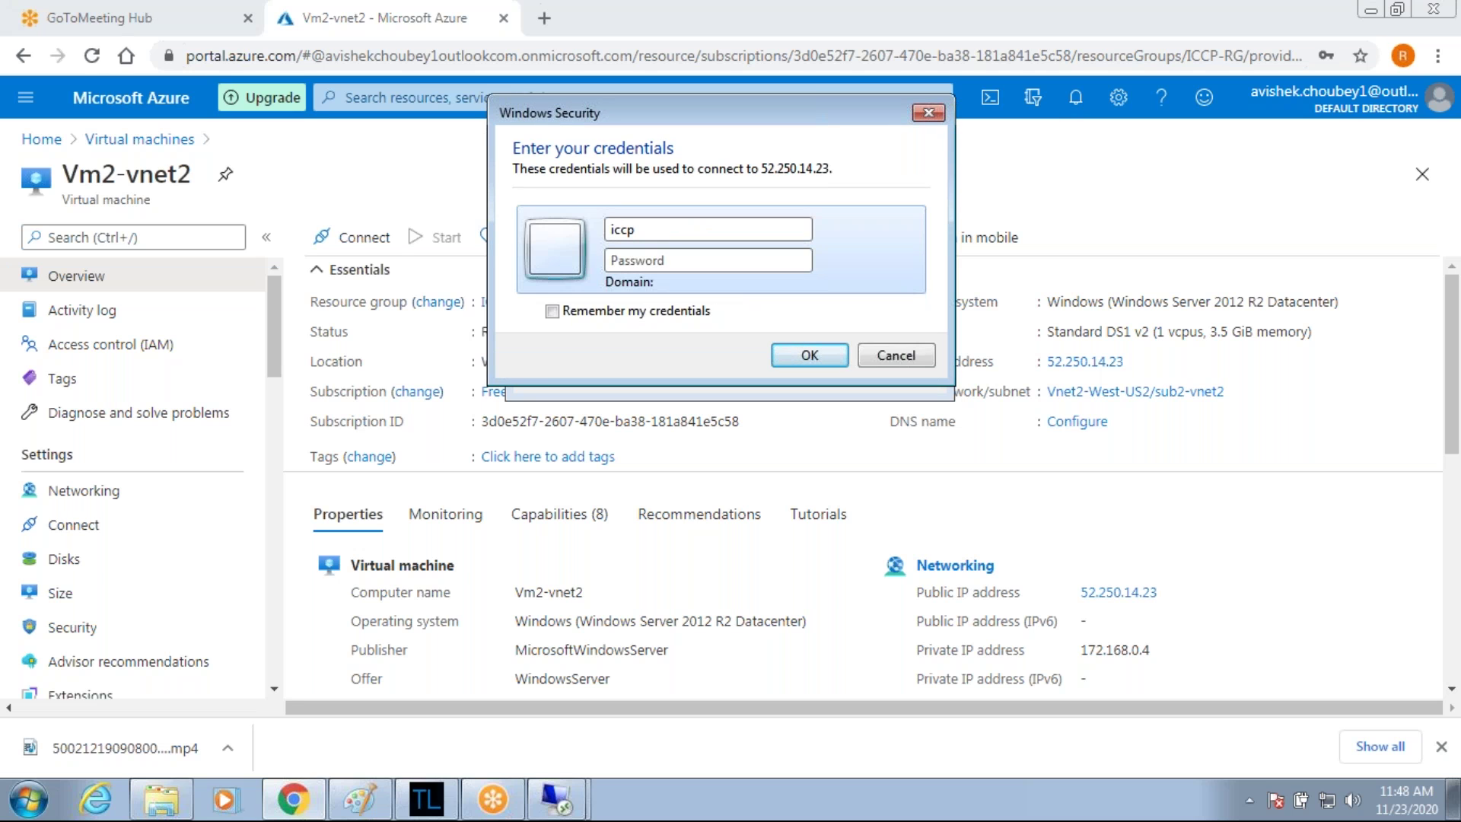
text(***********)
click(828, 356)
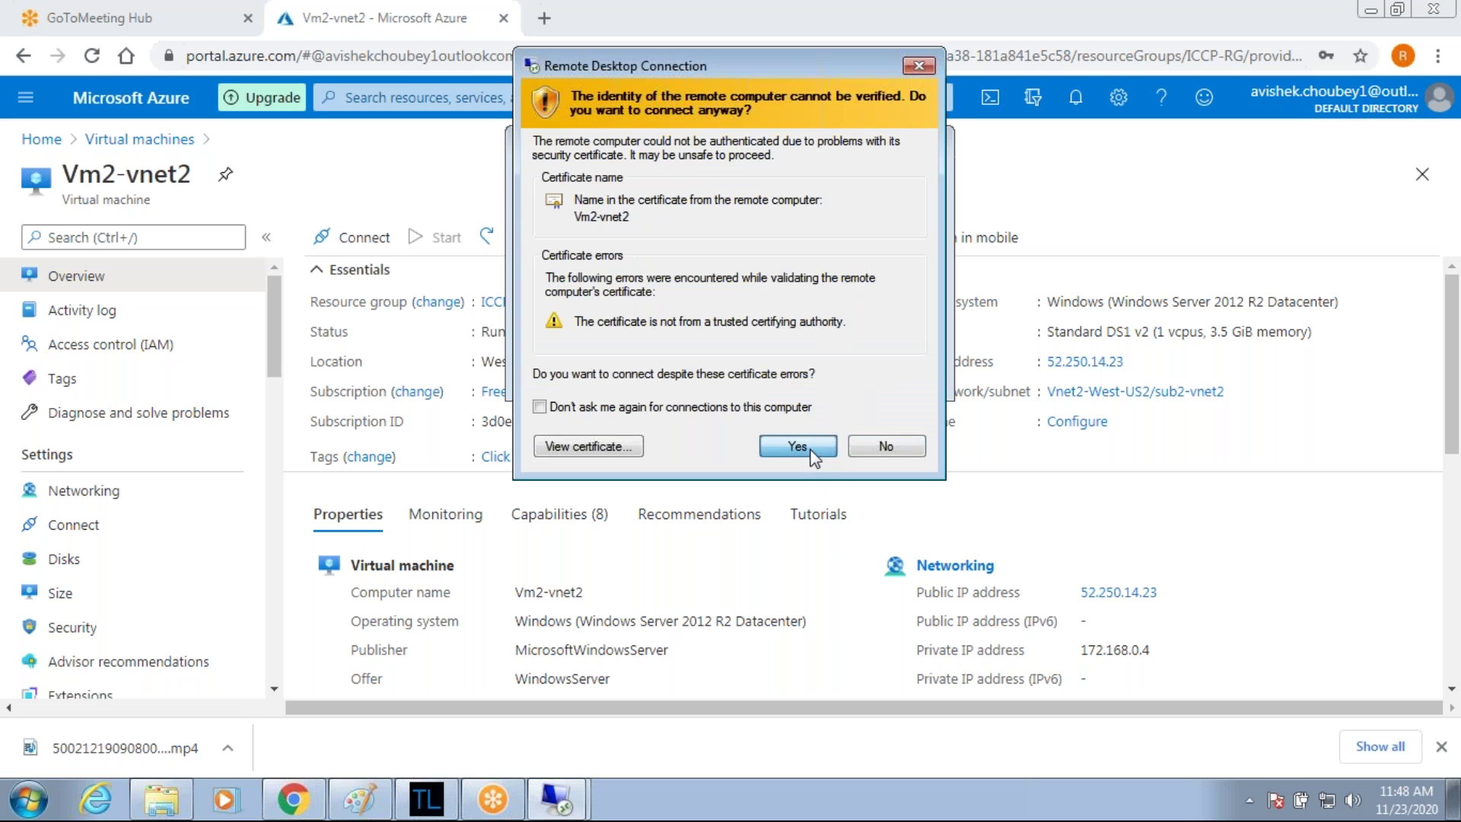
click(797, 447)
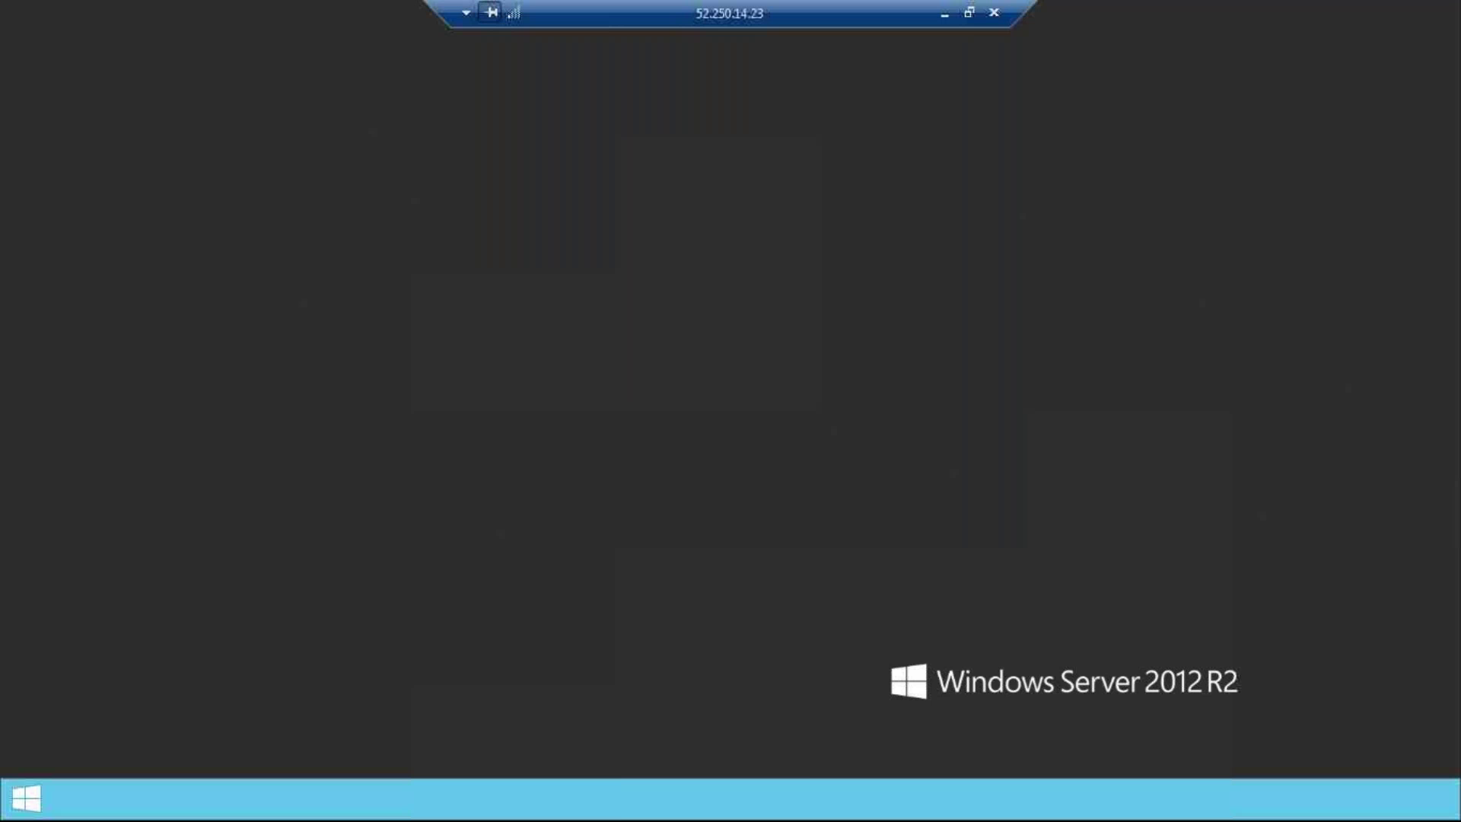
key(super+r)
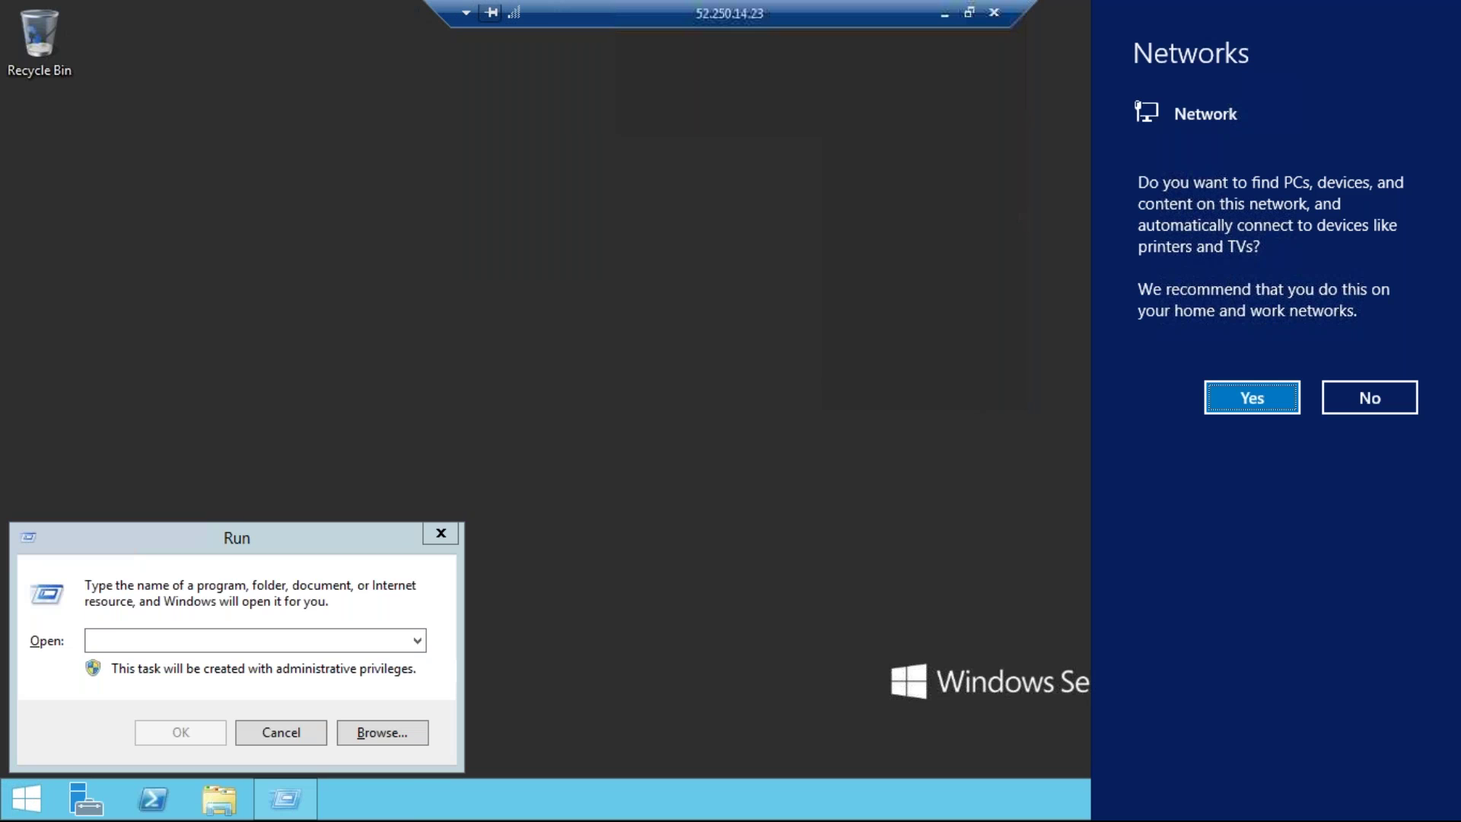
Start a ping to 10.0.0.4 and show Server Manager's Local Server properties.
click(172, 646)
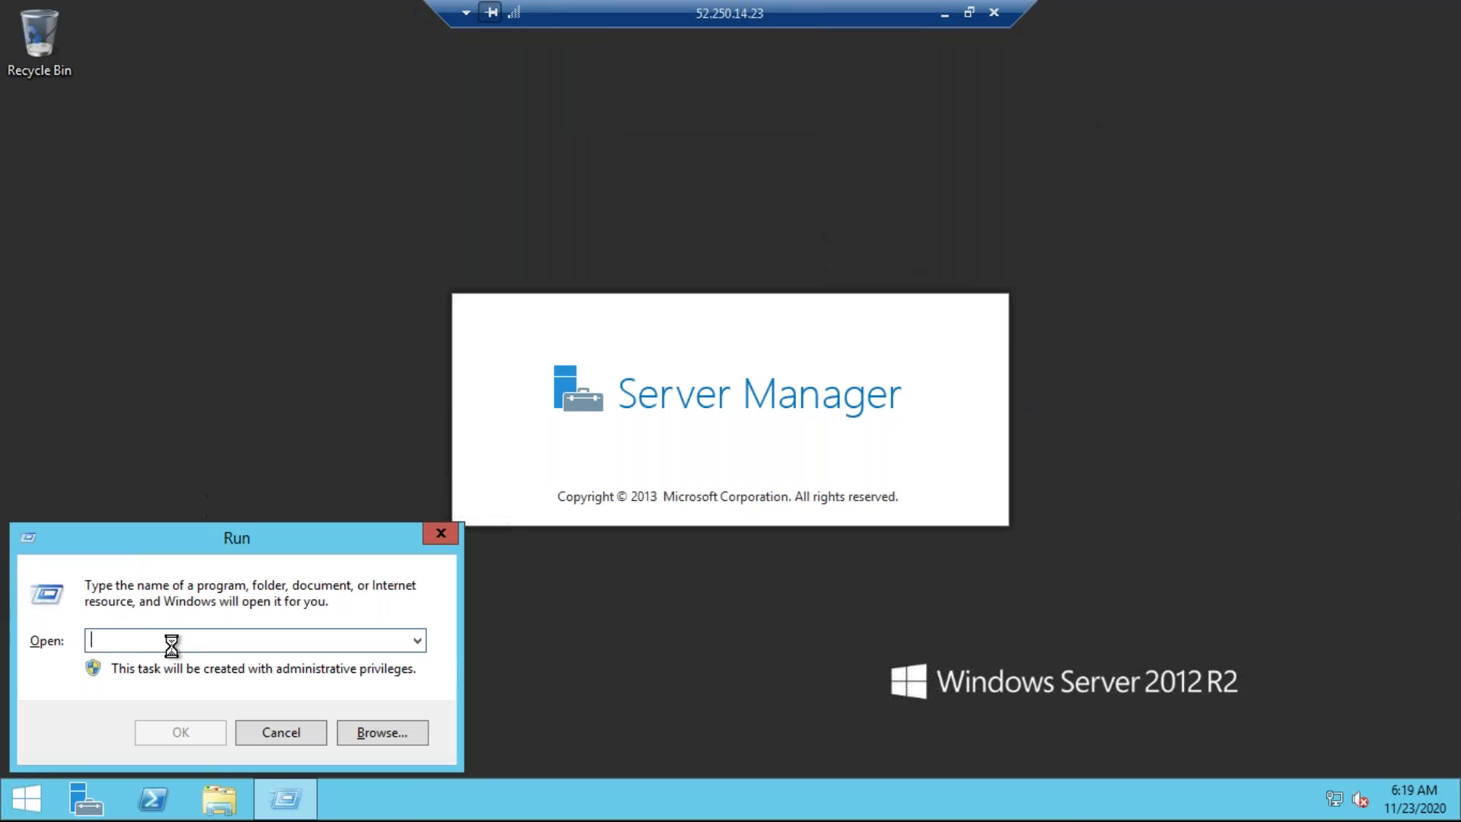
text(ping)
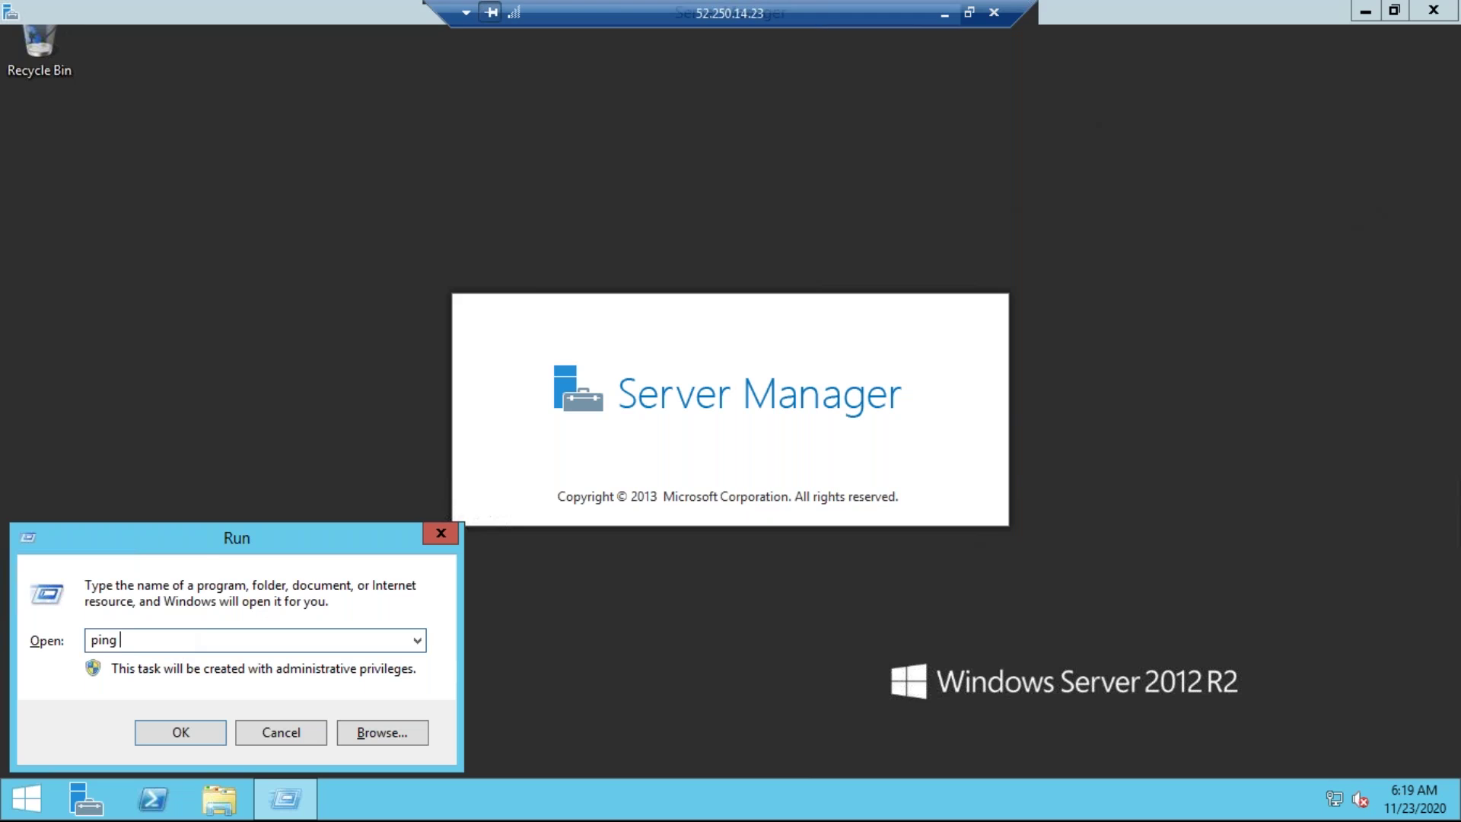
text( 10.0.0.1)
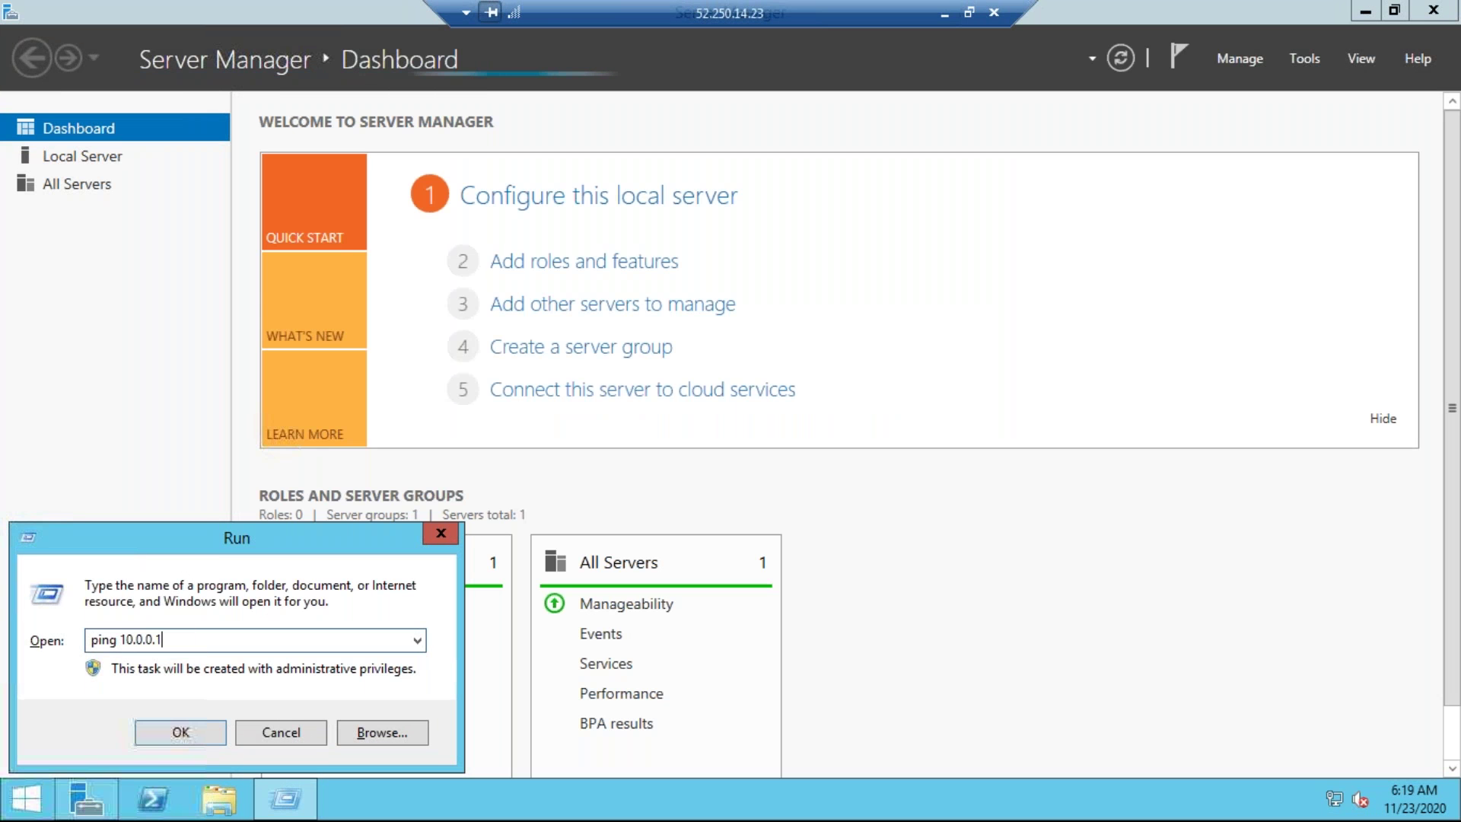
key(BackSpace)
text(4 -t)
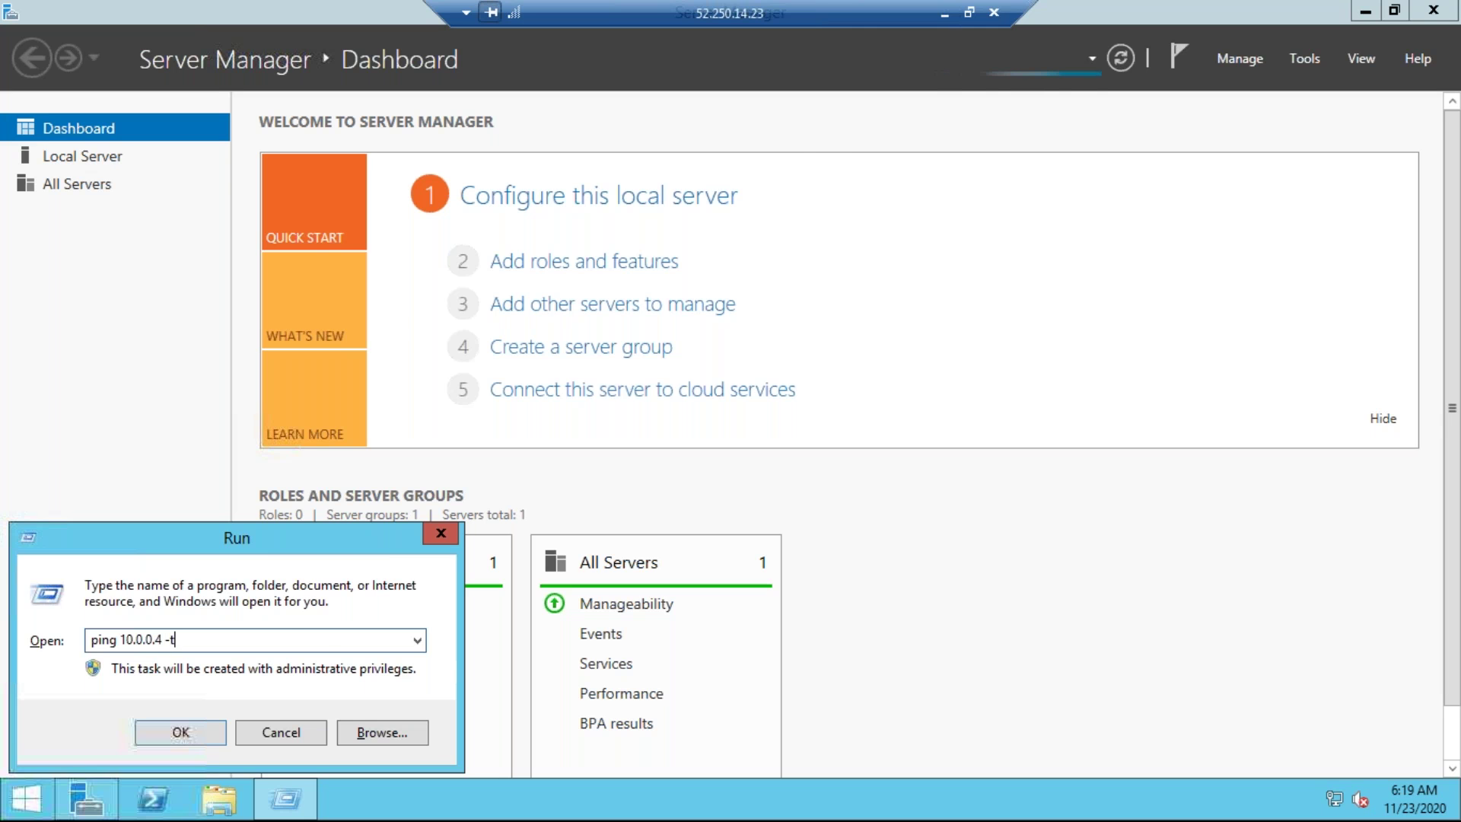
key(Return)
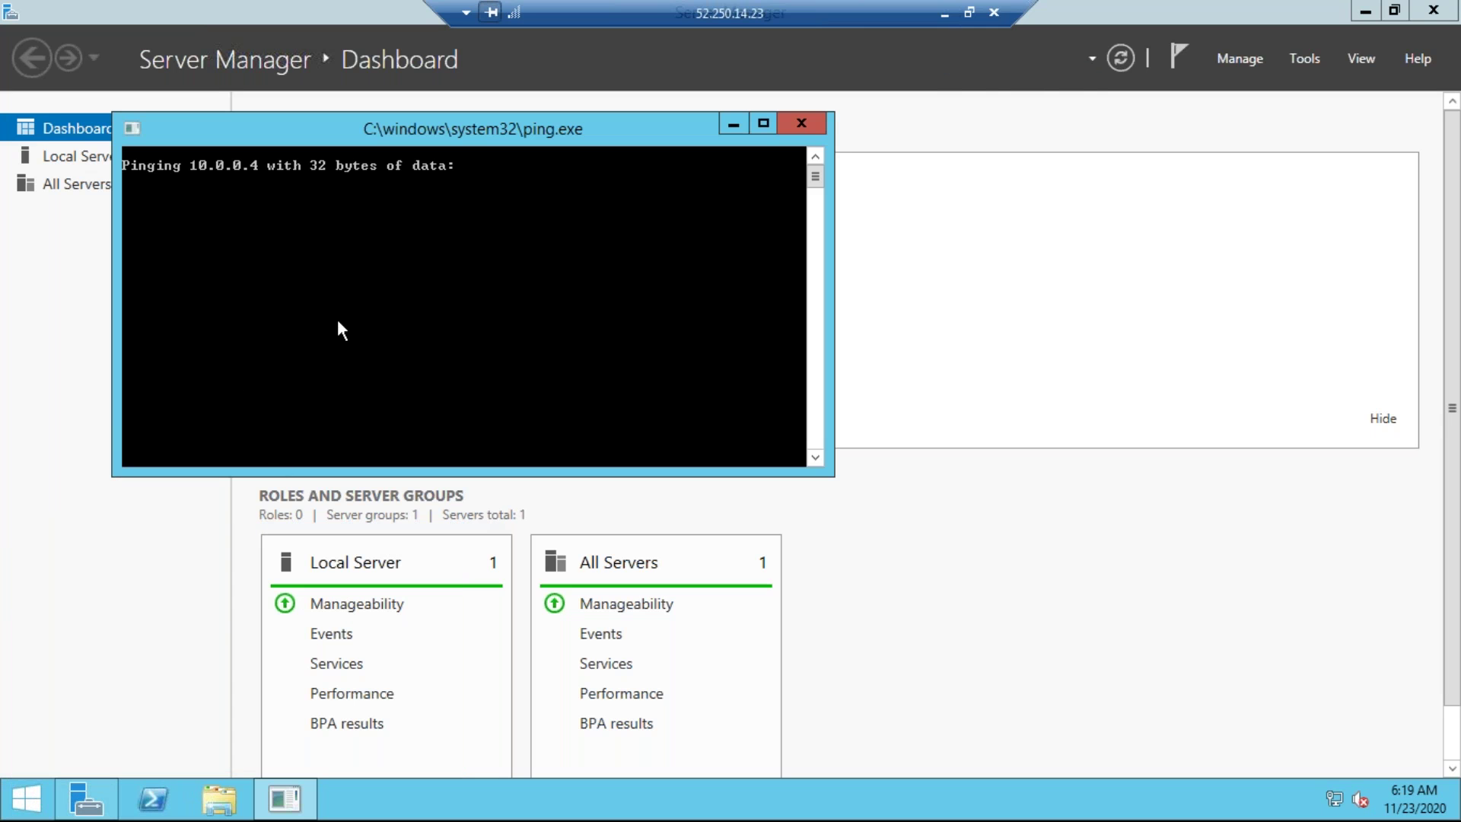
click(35, 298)
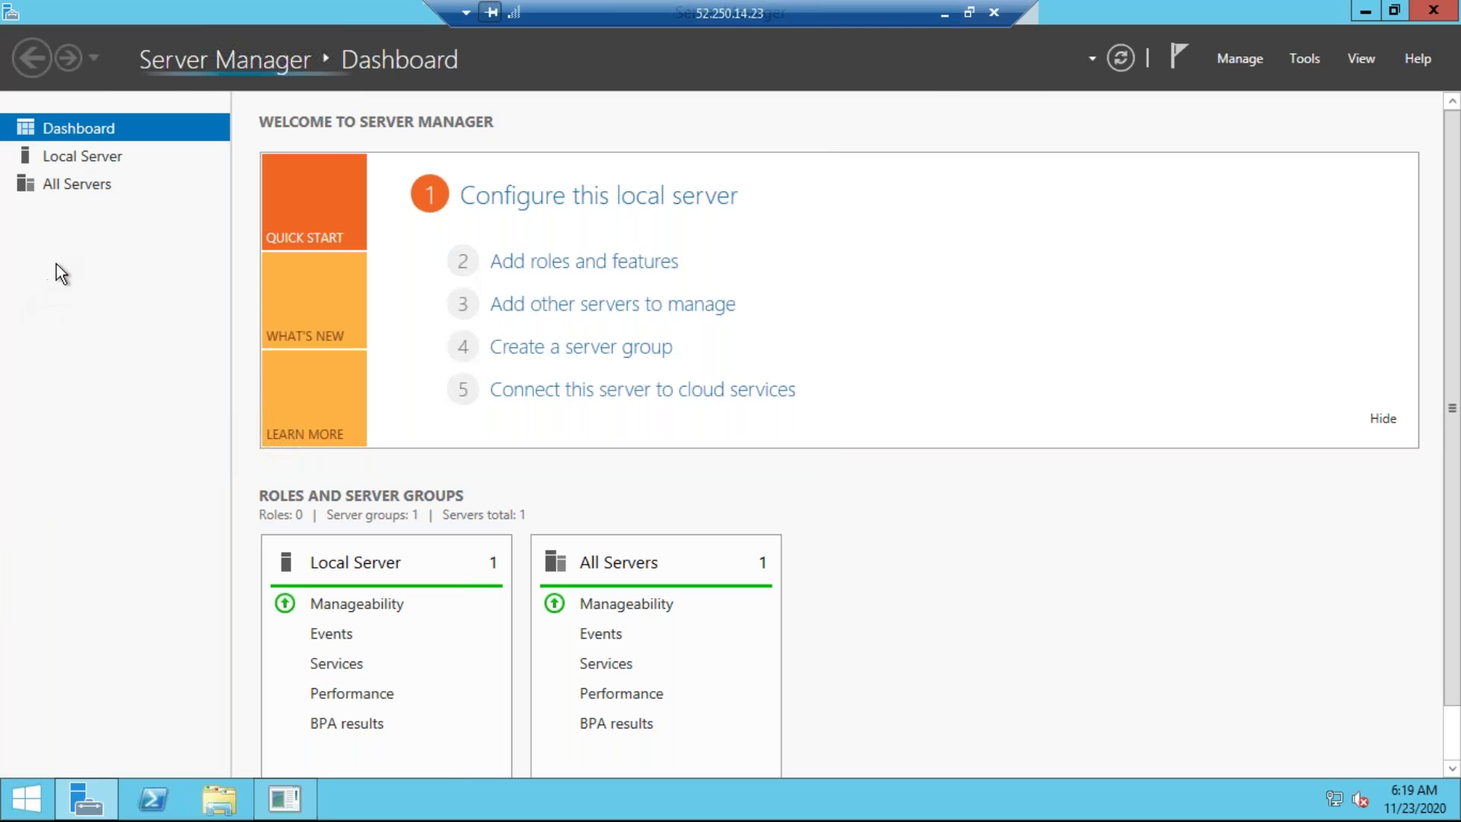
click(97, 157)
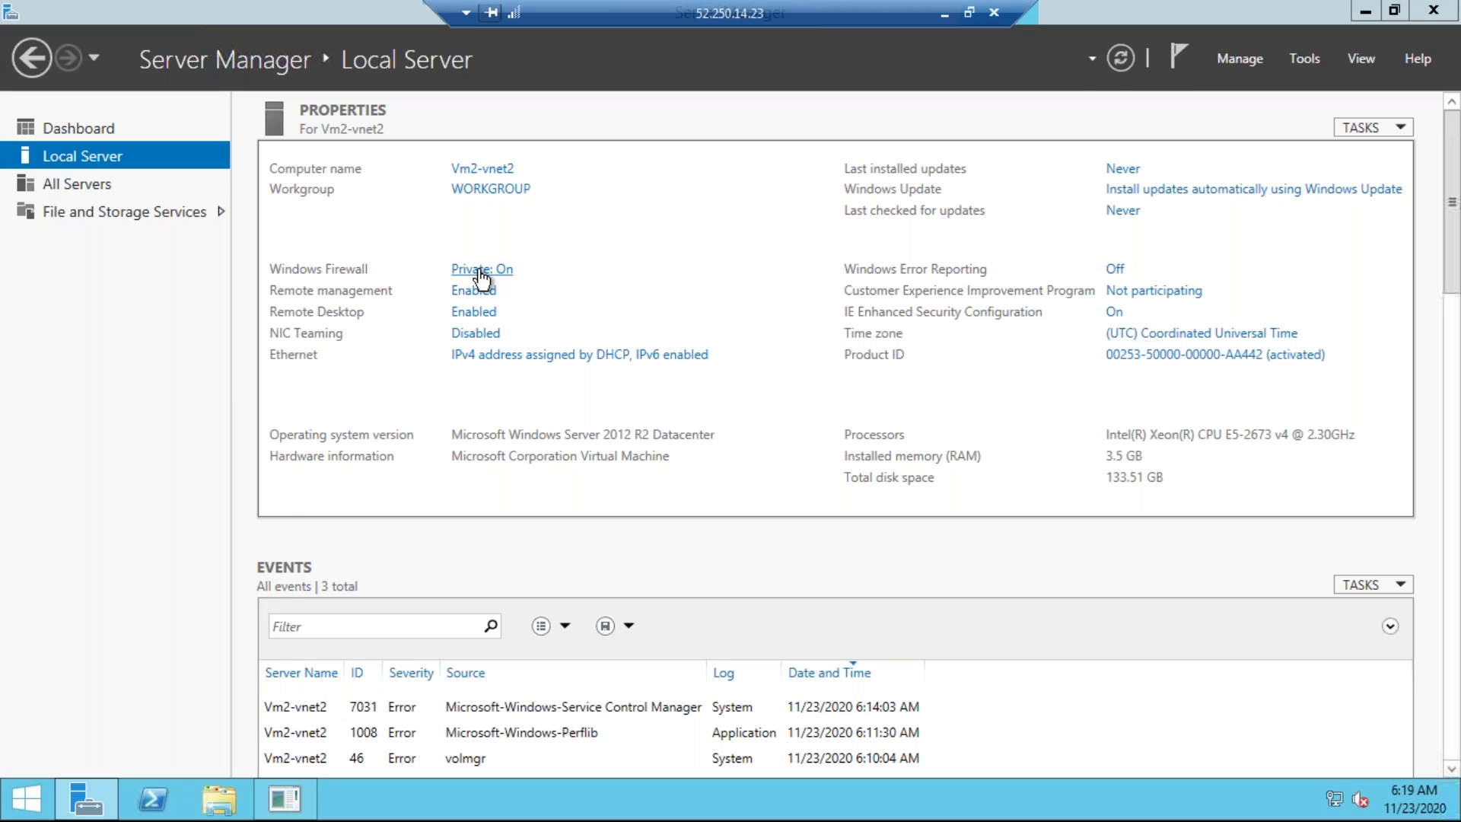
Turn off Windows Firewall for private and public networks on Vm2-vnet2.
click(481, 275)
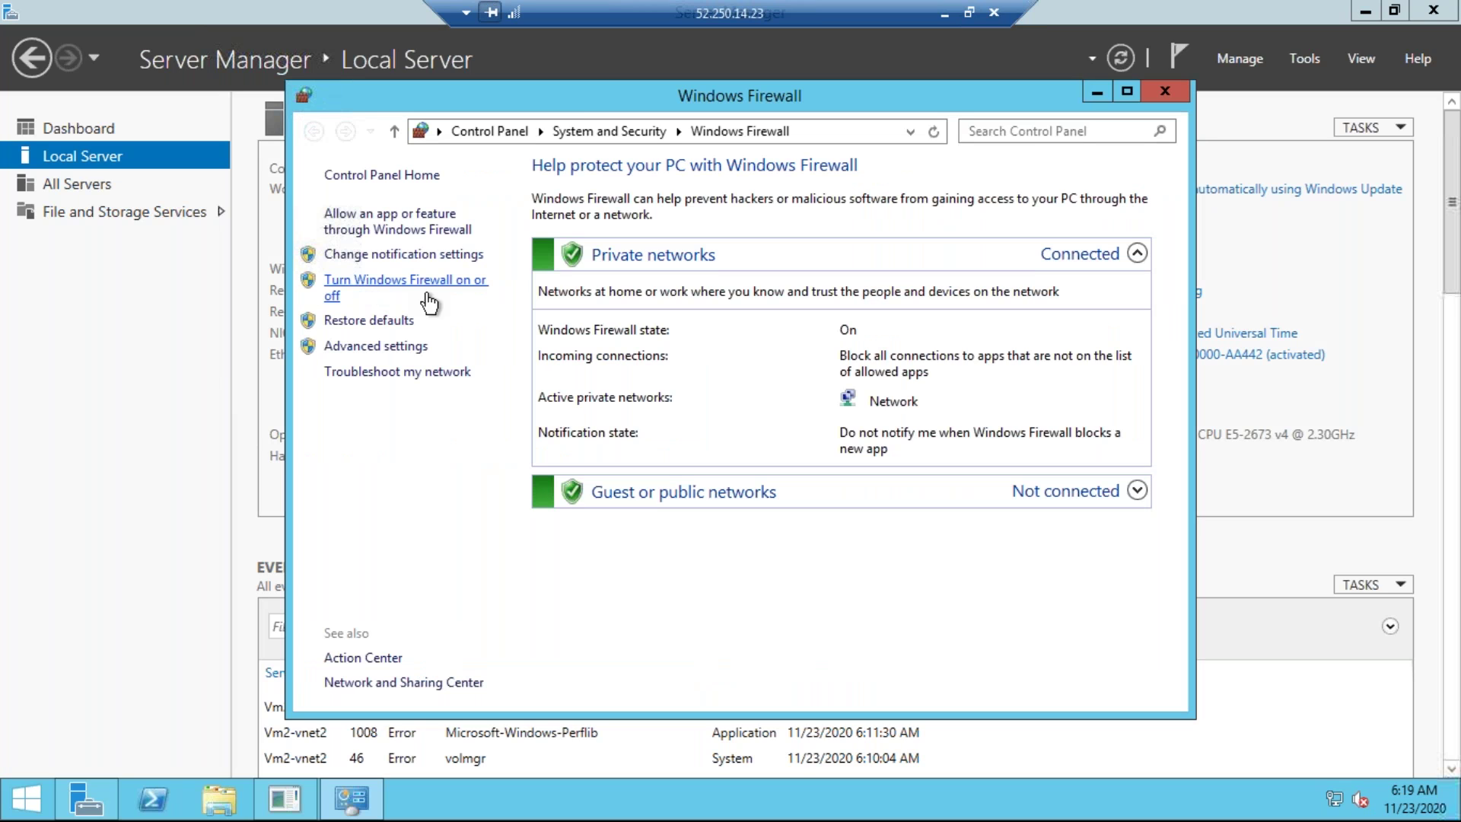
click(382, 288)
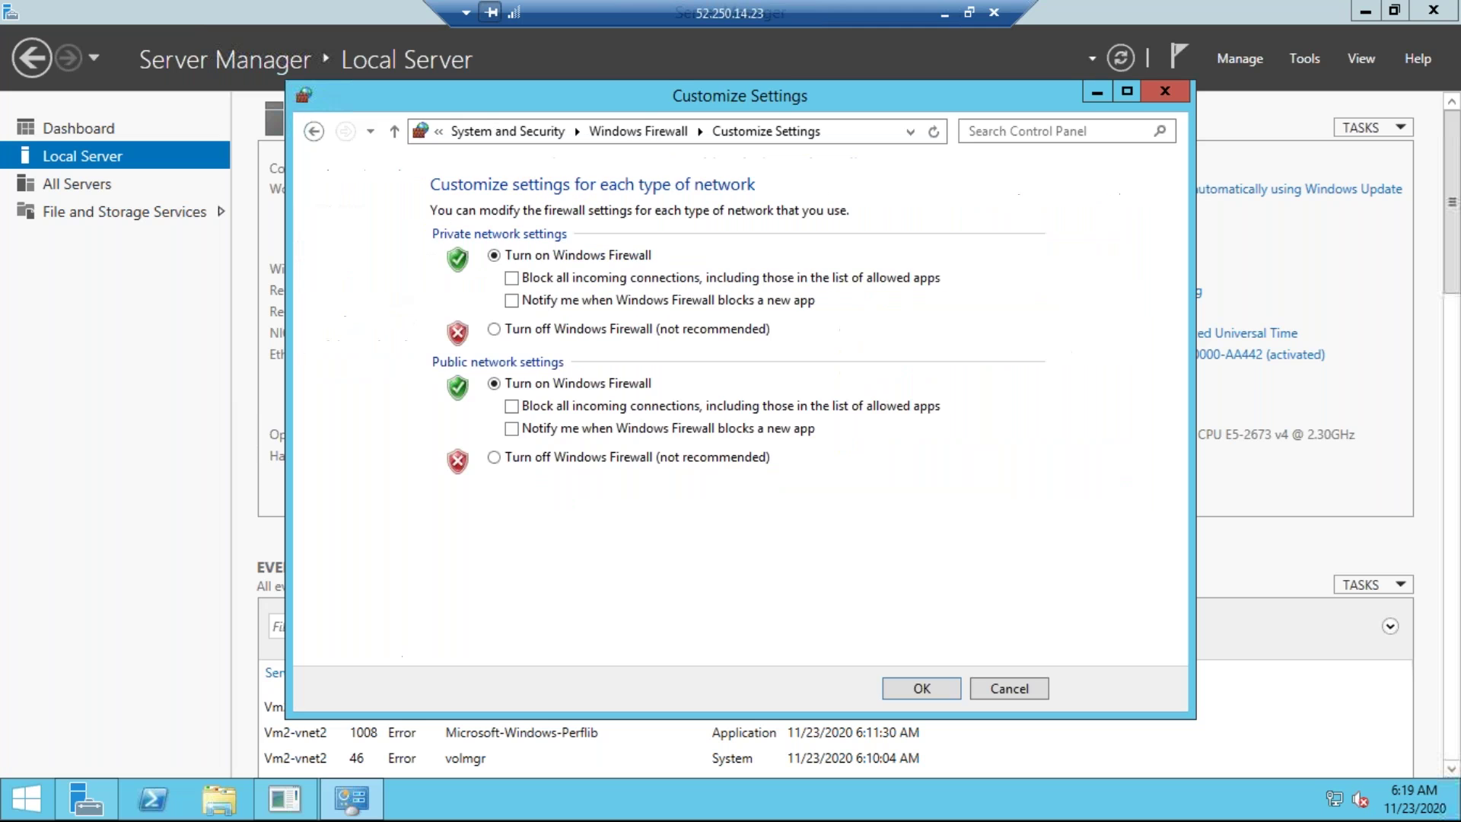
click(495, 329)
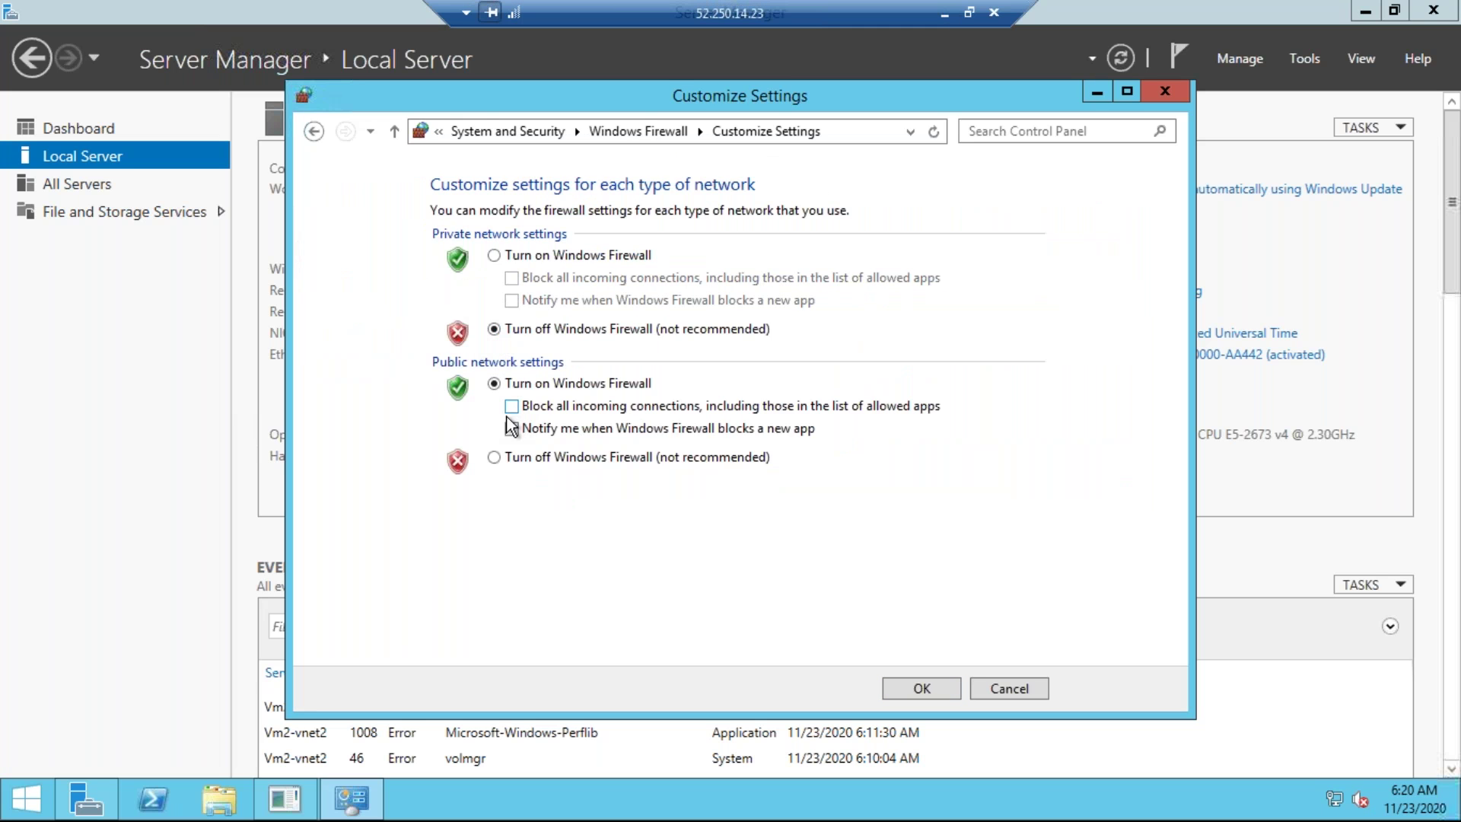
click(495, 458)
click(925, 694)
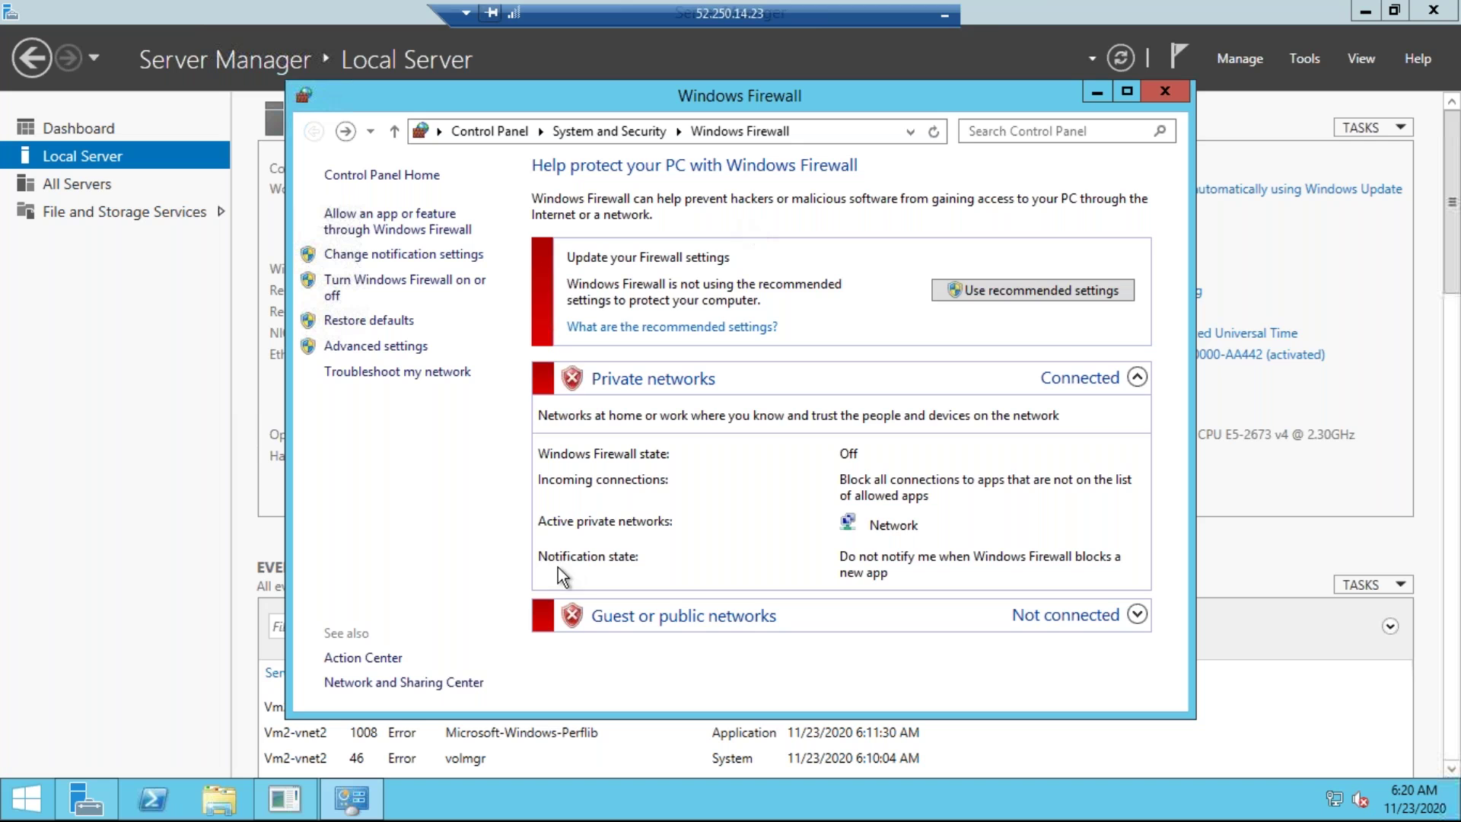
click(1165, 91)
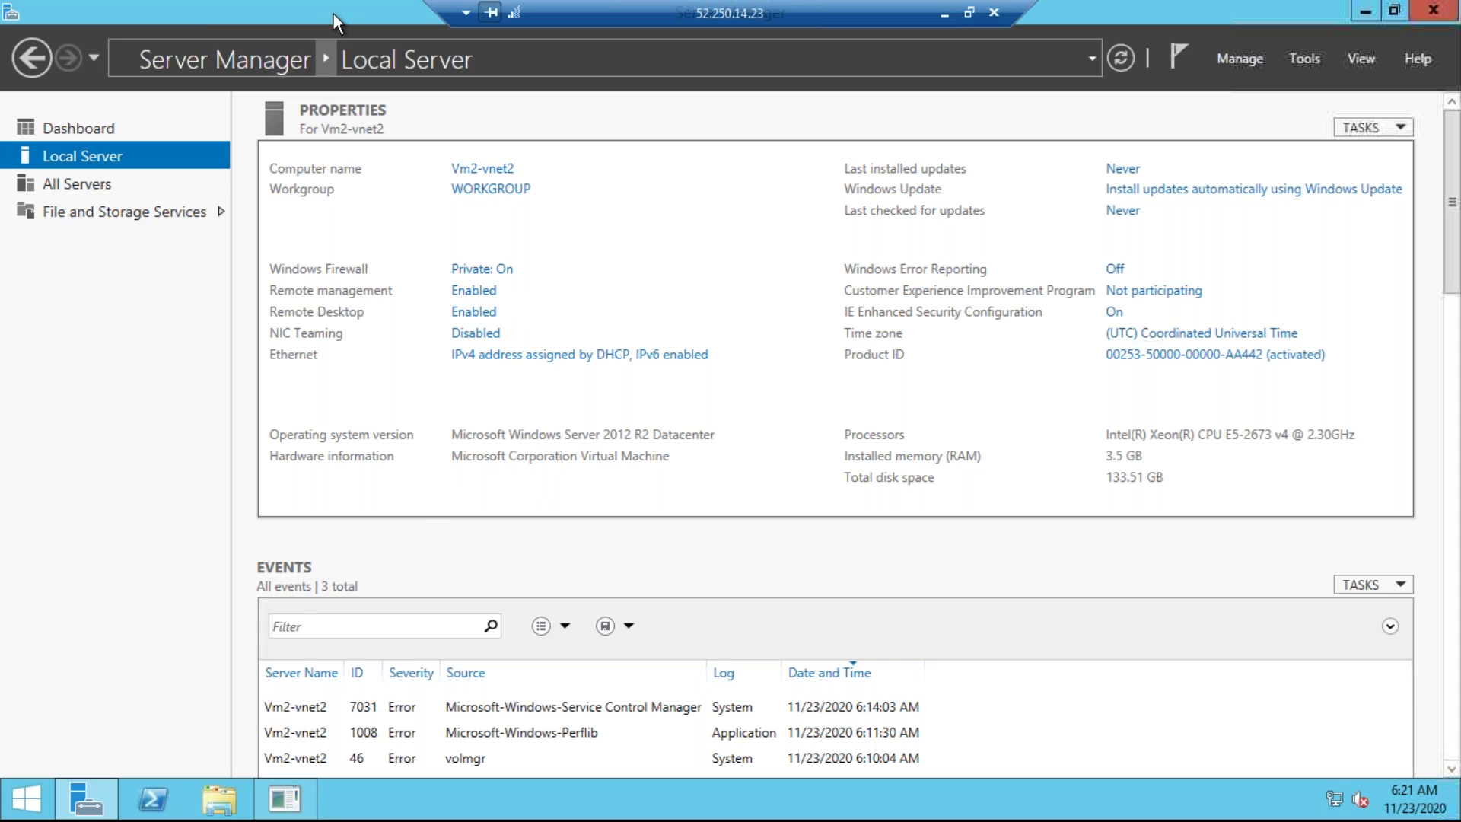
drag(342, 12, 371, 292)
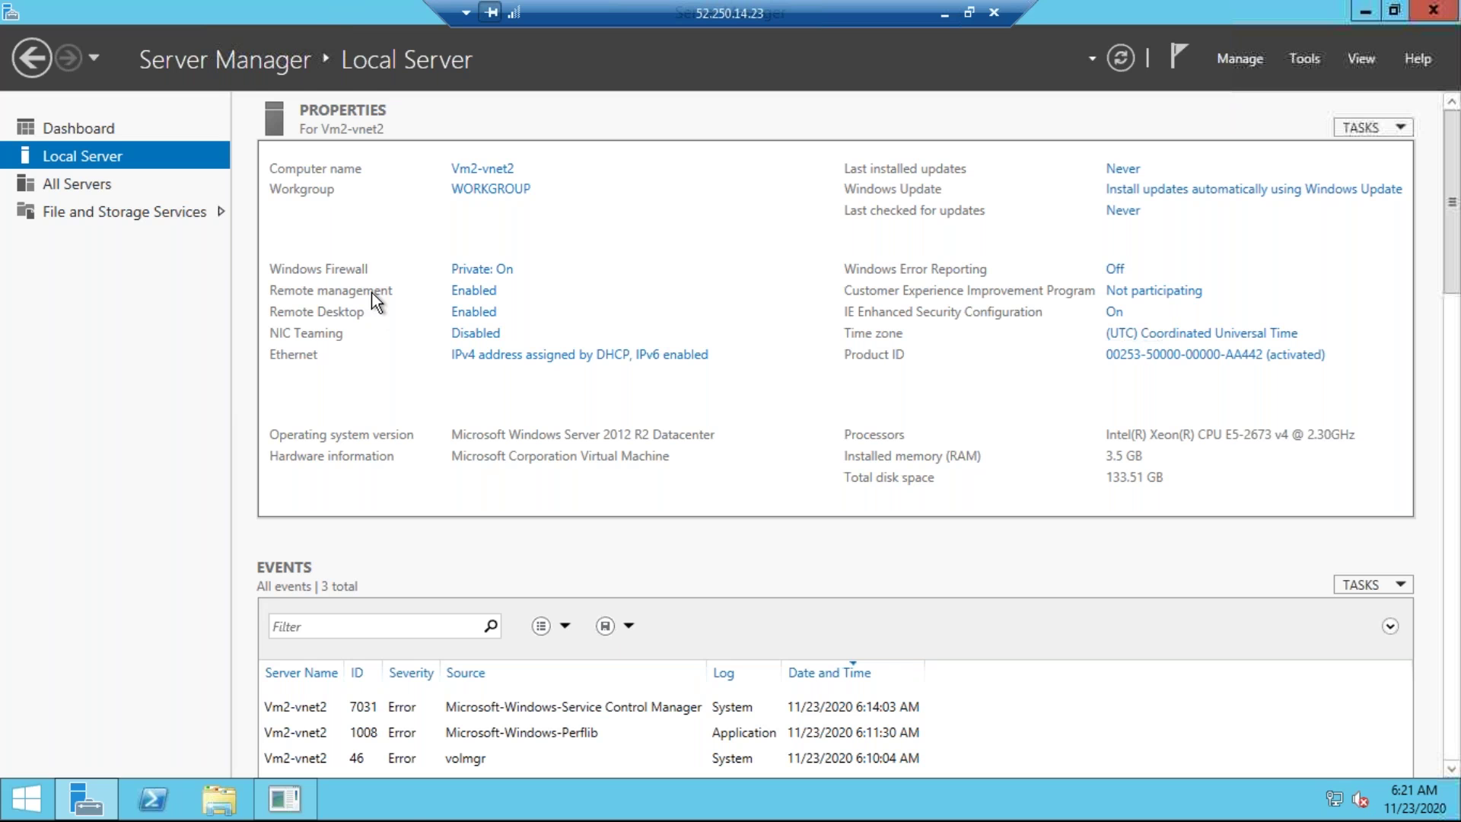
Close Server Manager to check the ping, then switch to the 52.152.235.202 remote session.
click(1093, 284)
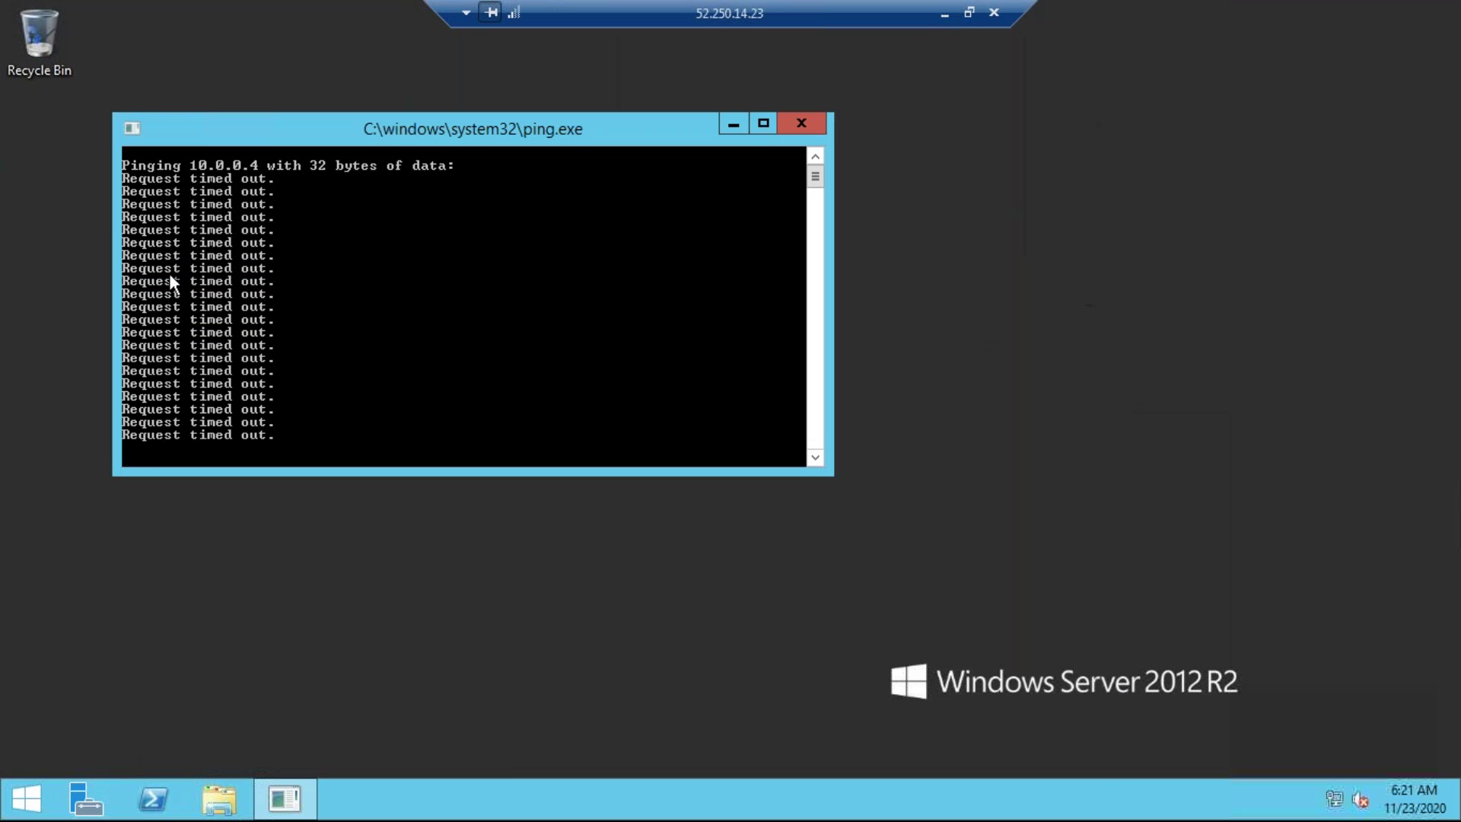
click(944, 14)
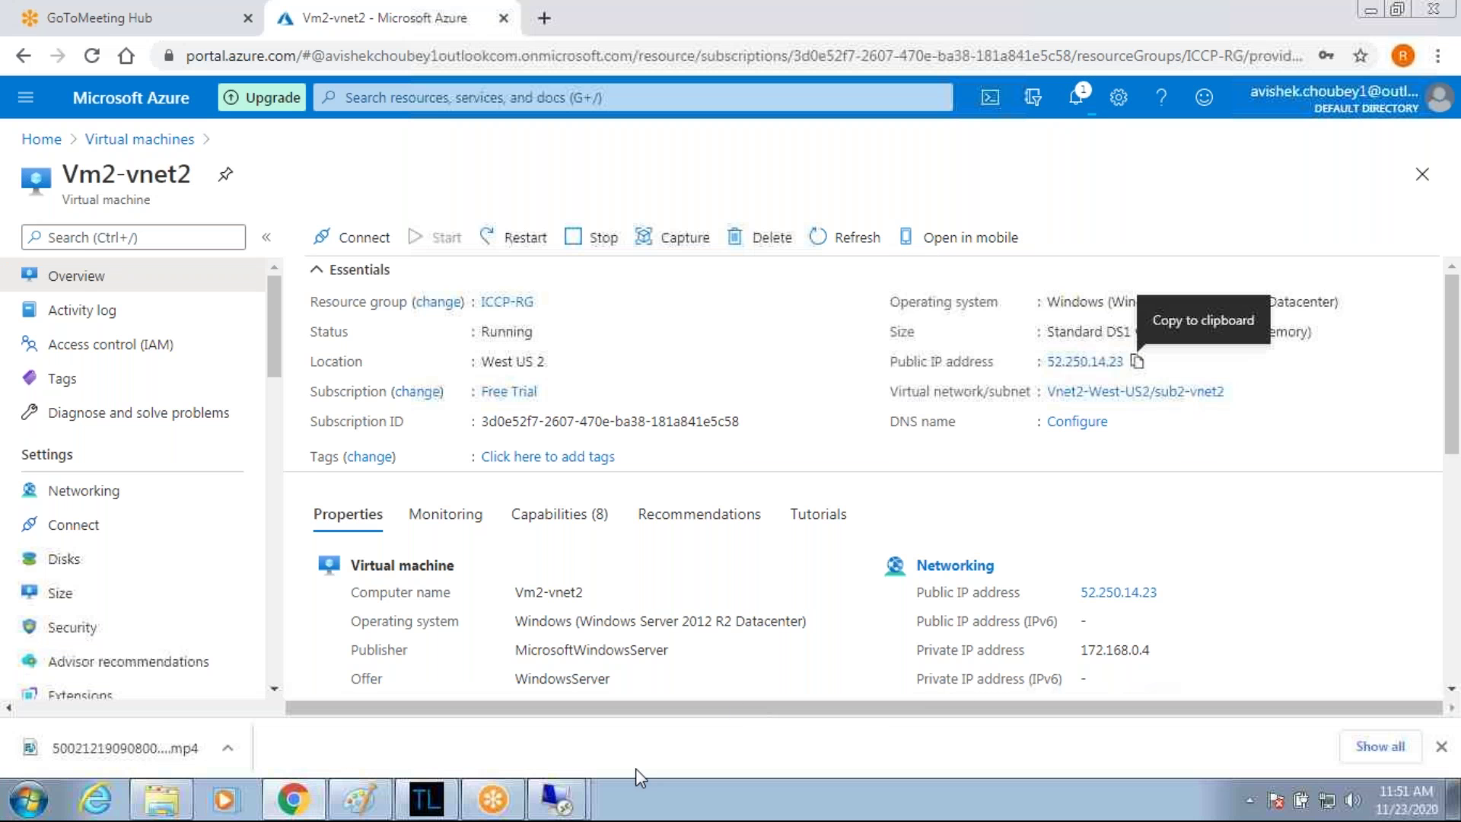
mouse_move(559, 804)
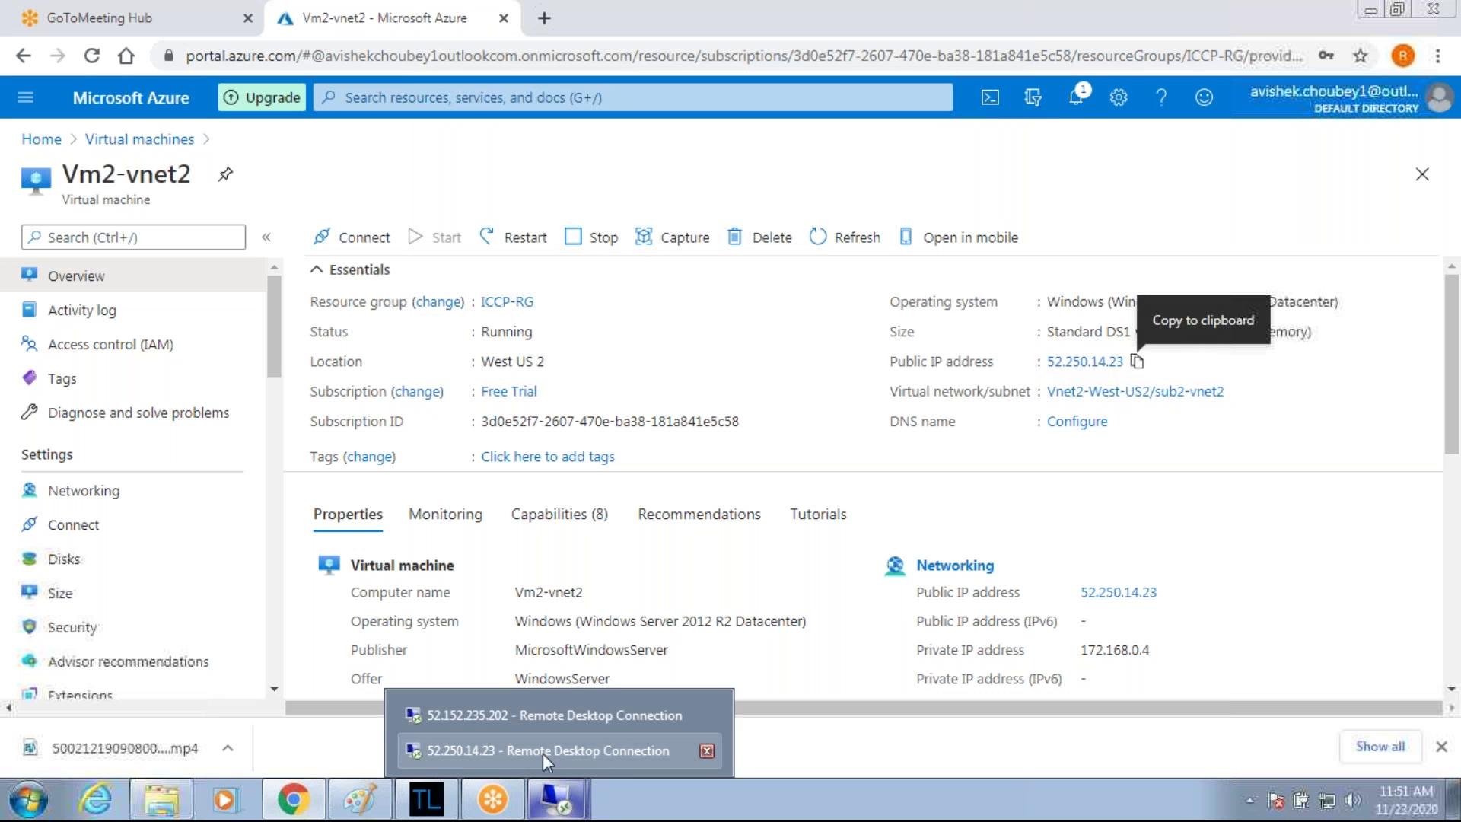
click(570, 714)
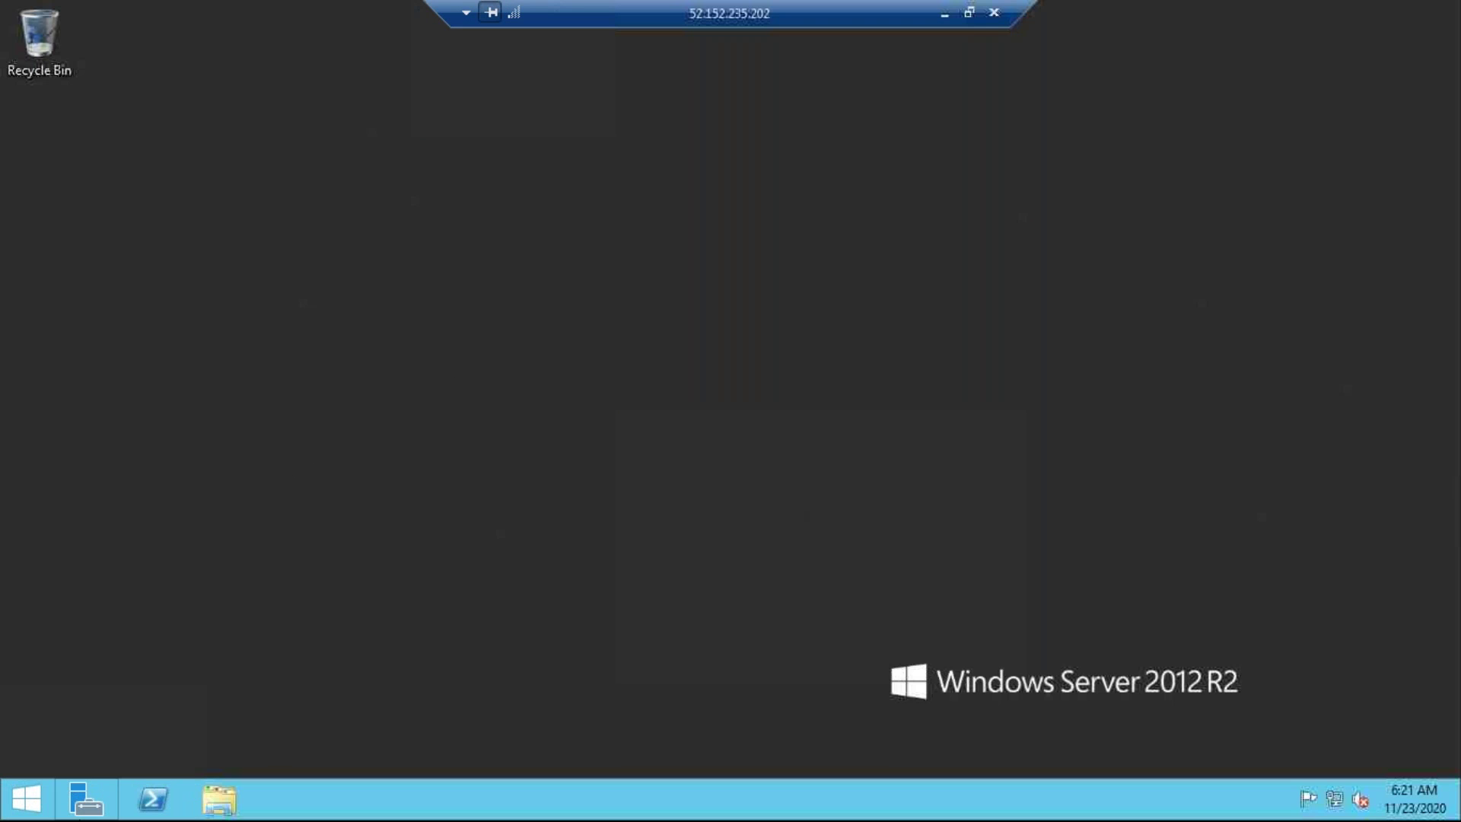
On Vm1-vnet1, start a ping to 172.168.0.4 and show Server Manager's Local Server properties.
click(274, 543)
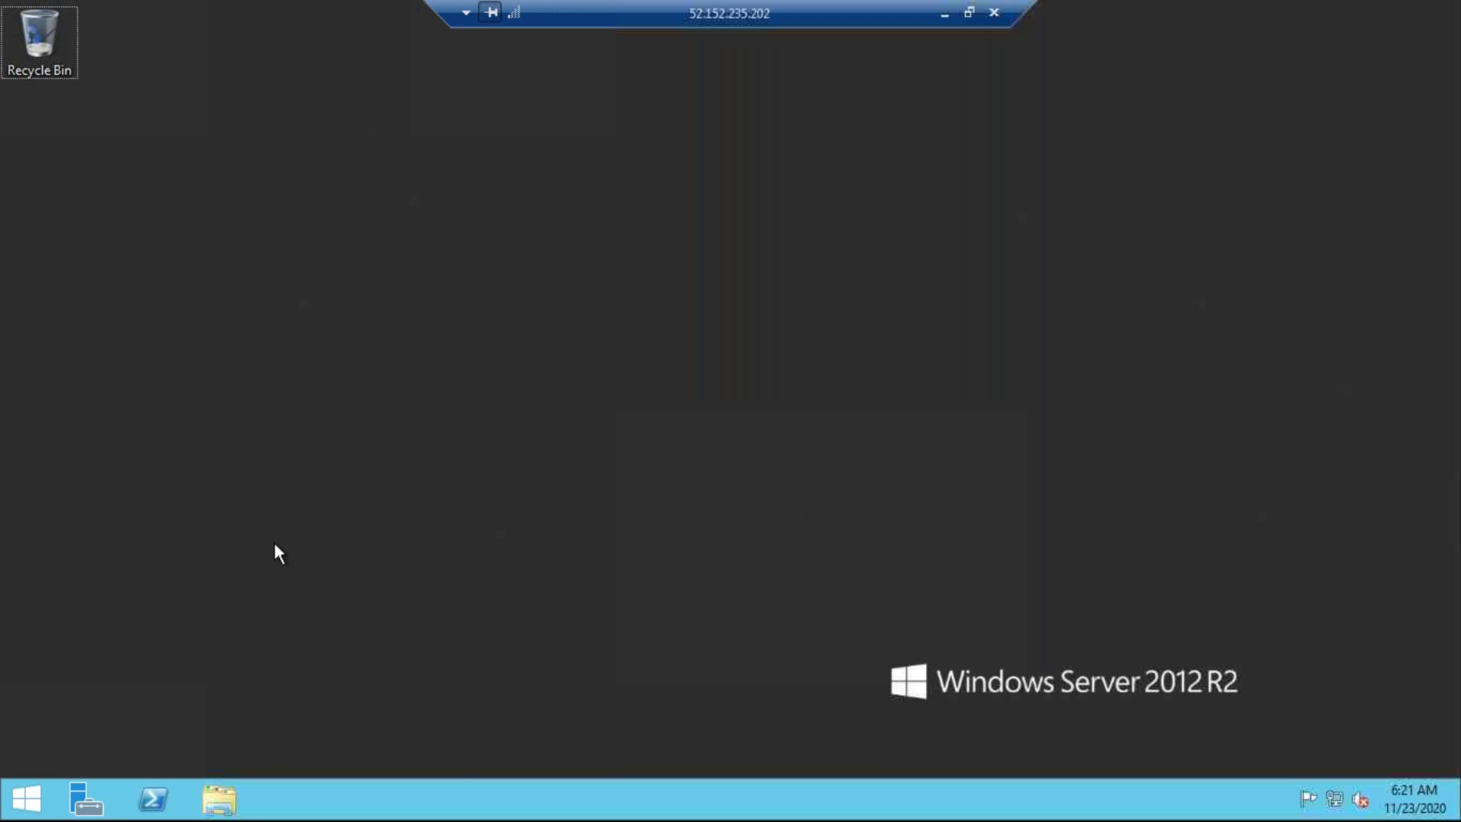
key(super+r)
text(pi)
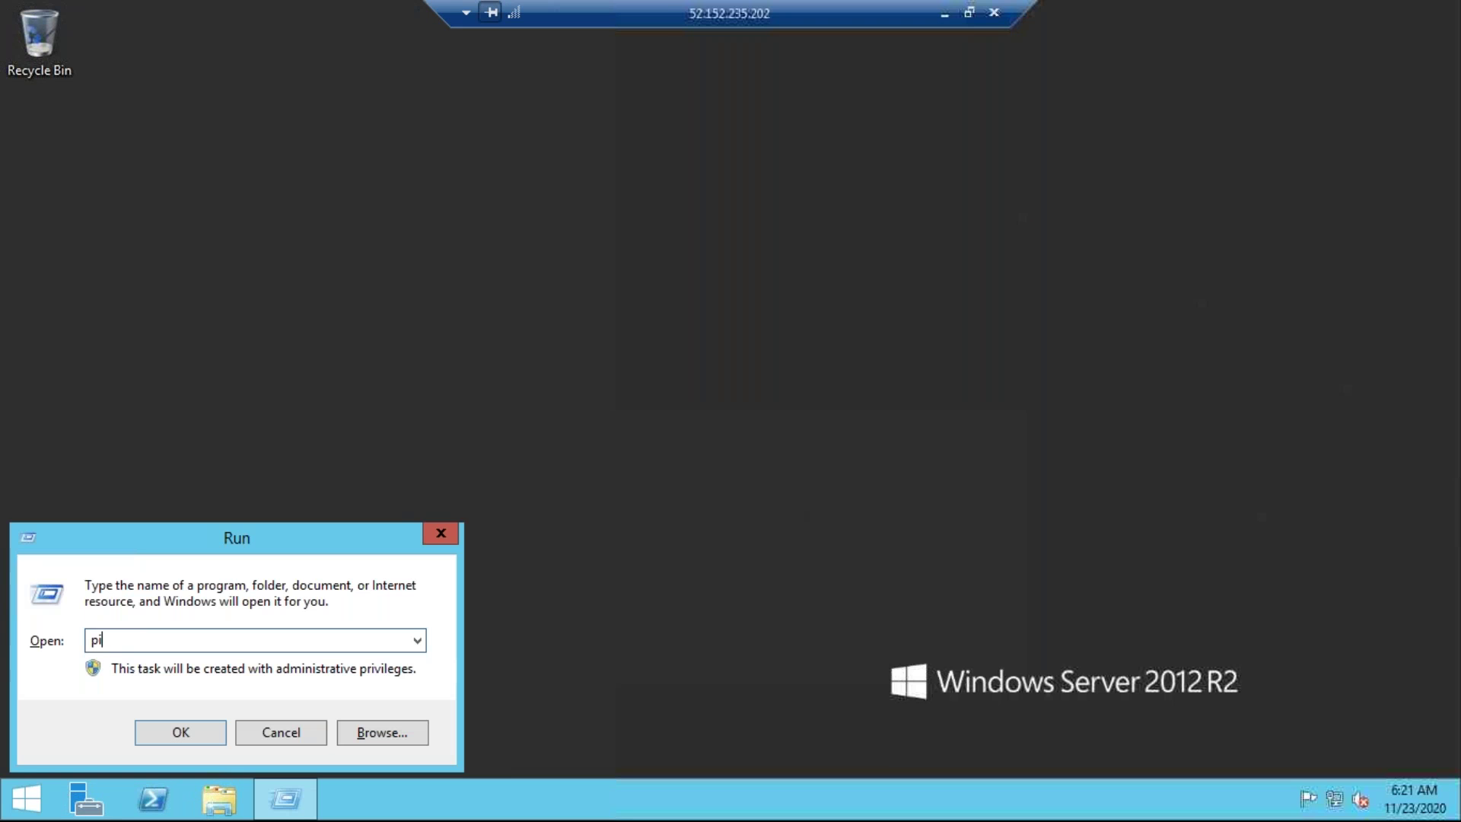
text(ng 172.168.0.4 -t)
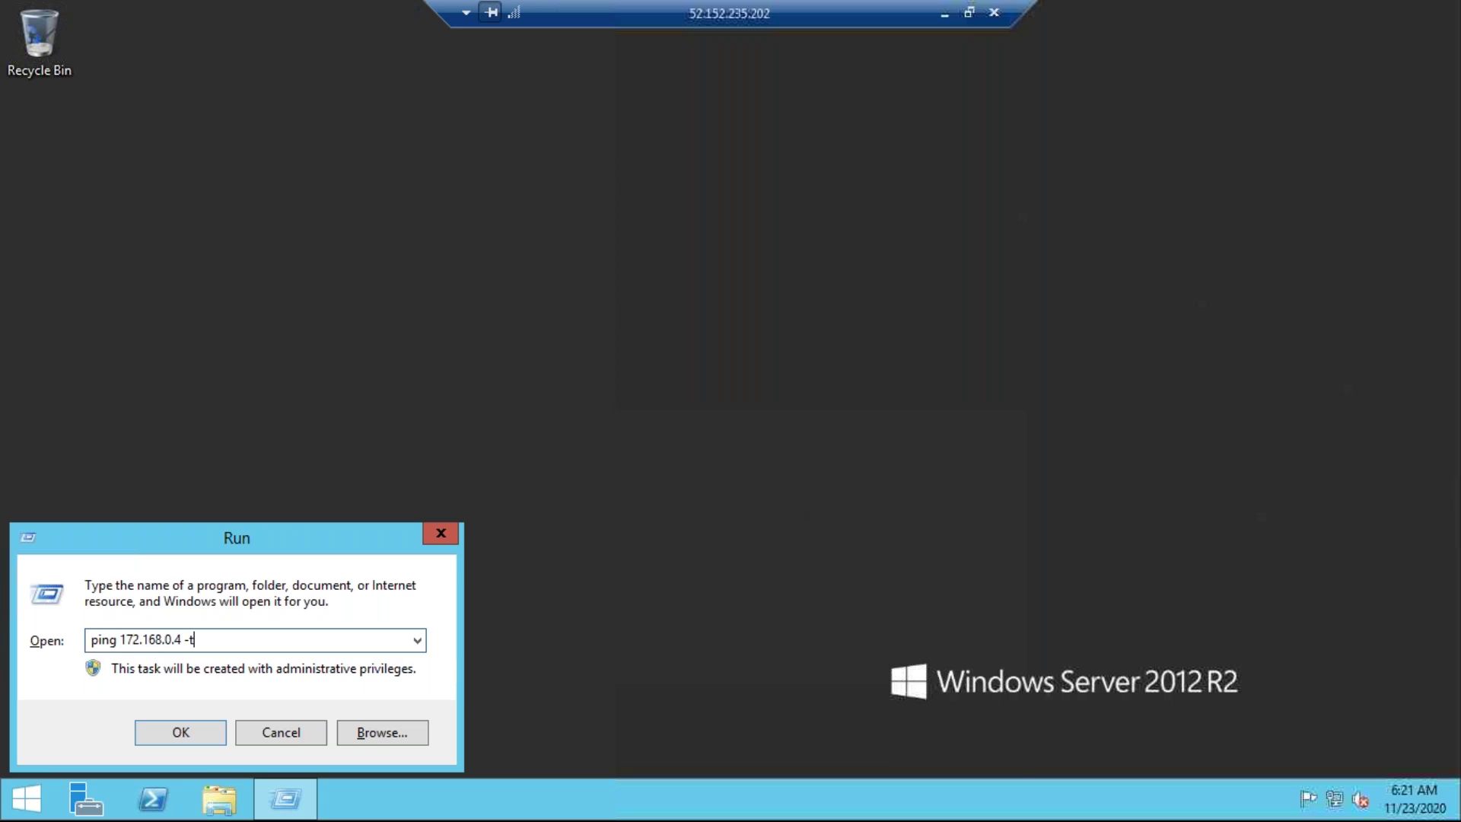
key(Return)
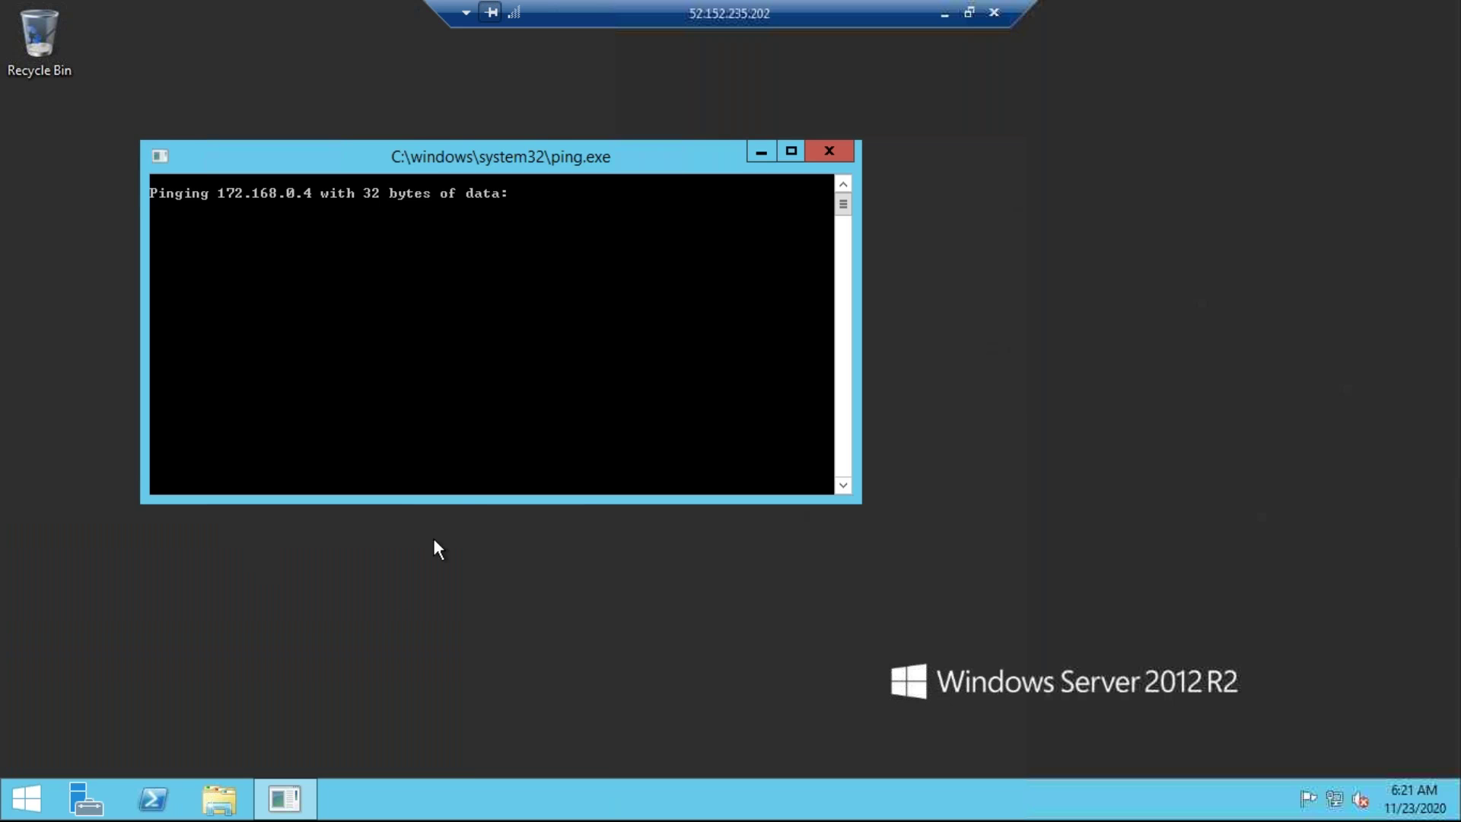
click(86, 810)
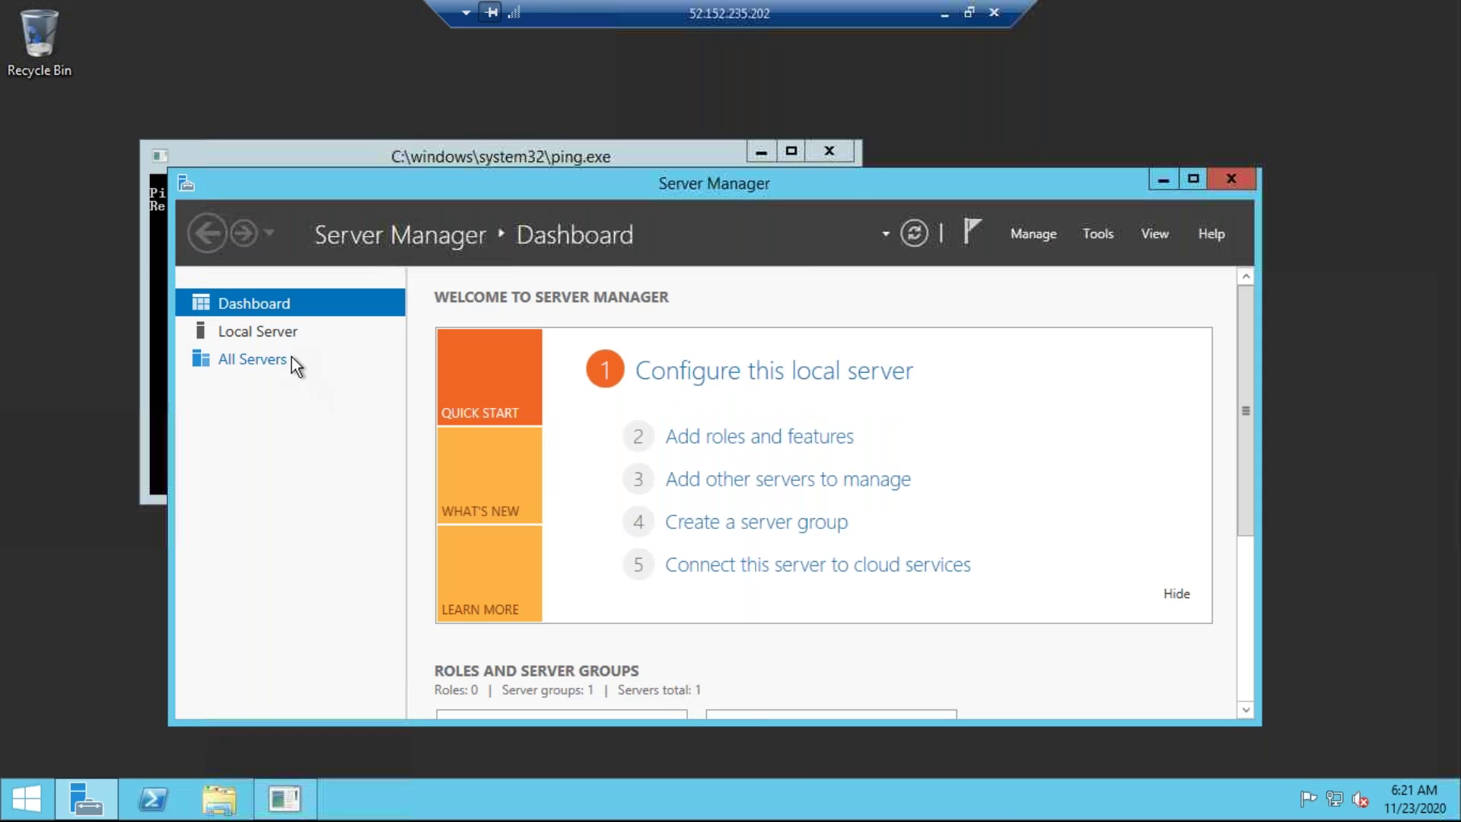
click(277, 338)
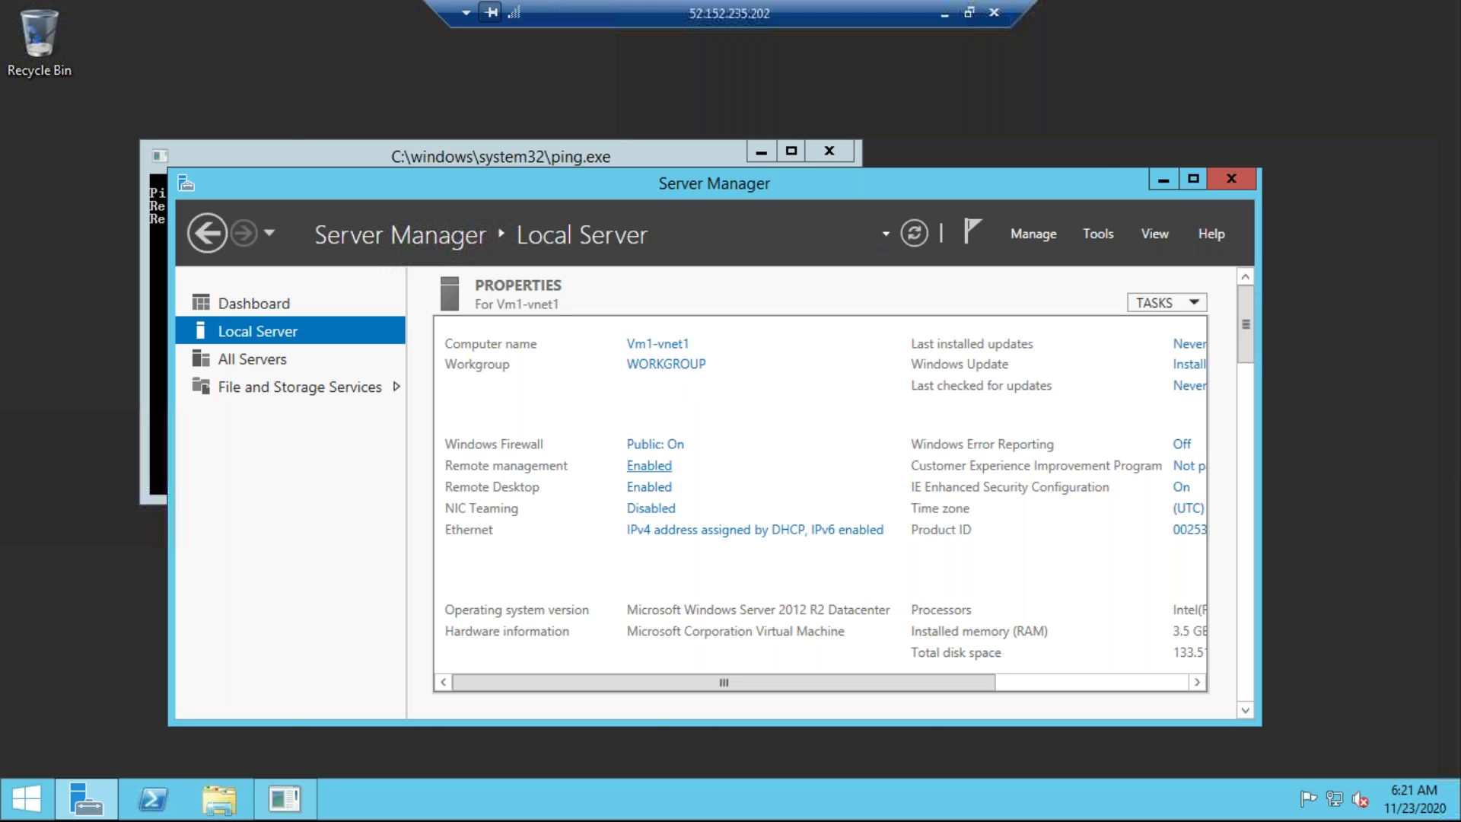
Turn off Windows Firewall for private and public networks on Vm1-vnet1.
click(655, 444)
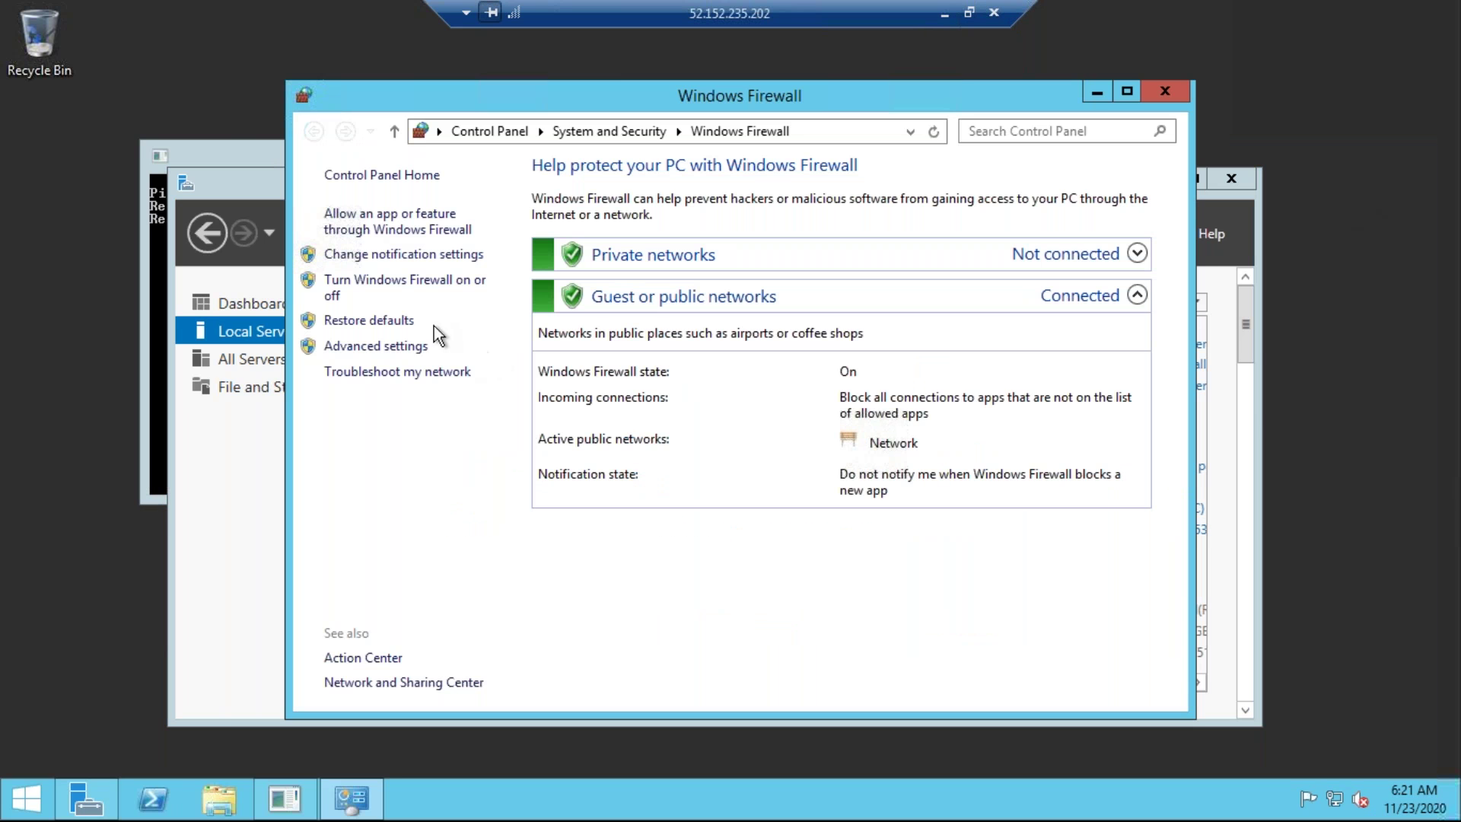
click(457, 281)
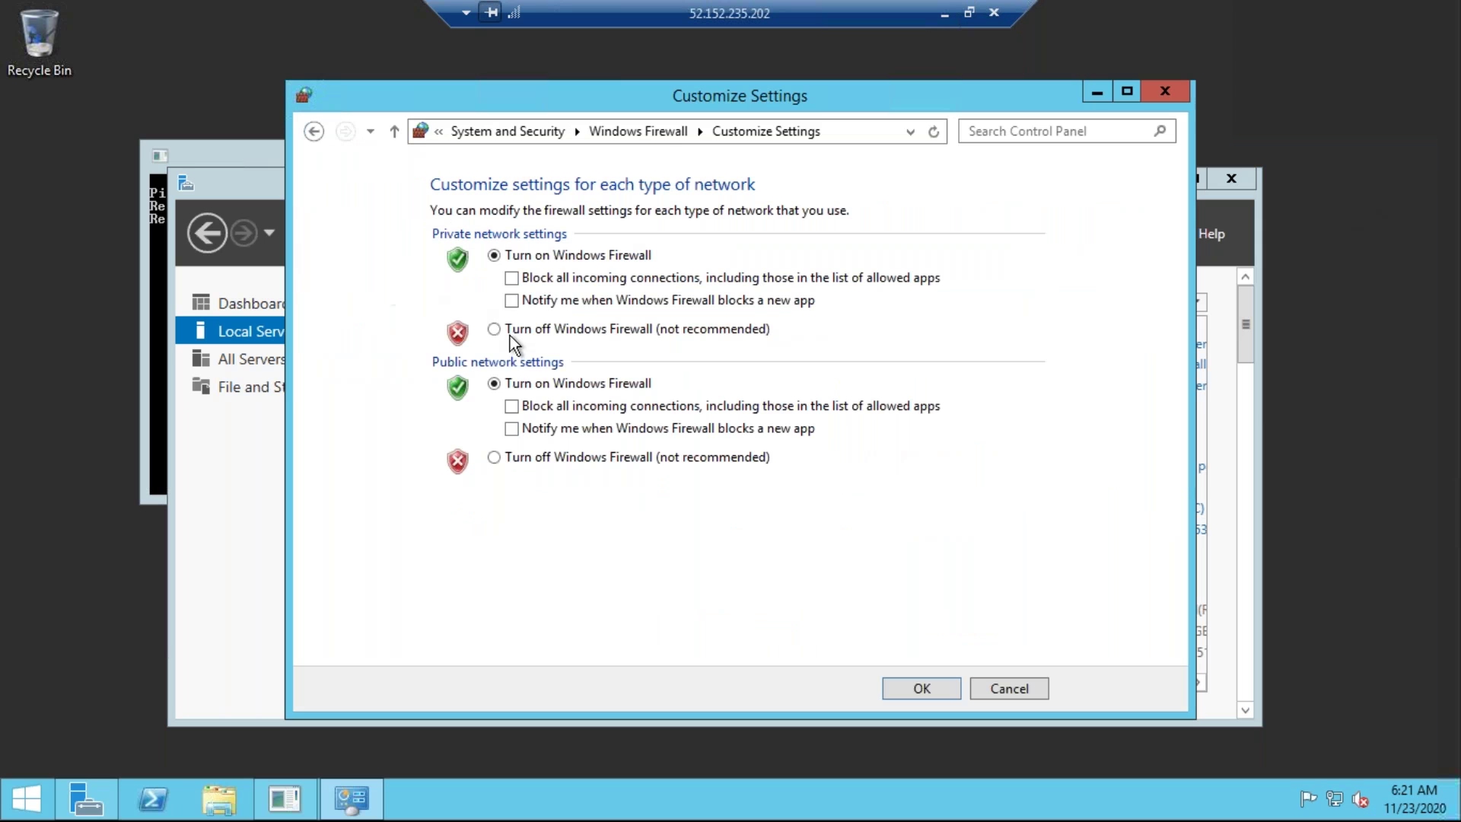
click(494, 331)
click(495, 458)
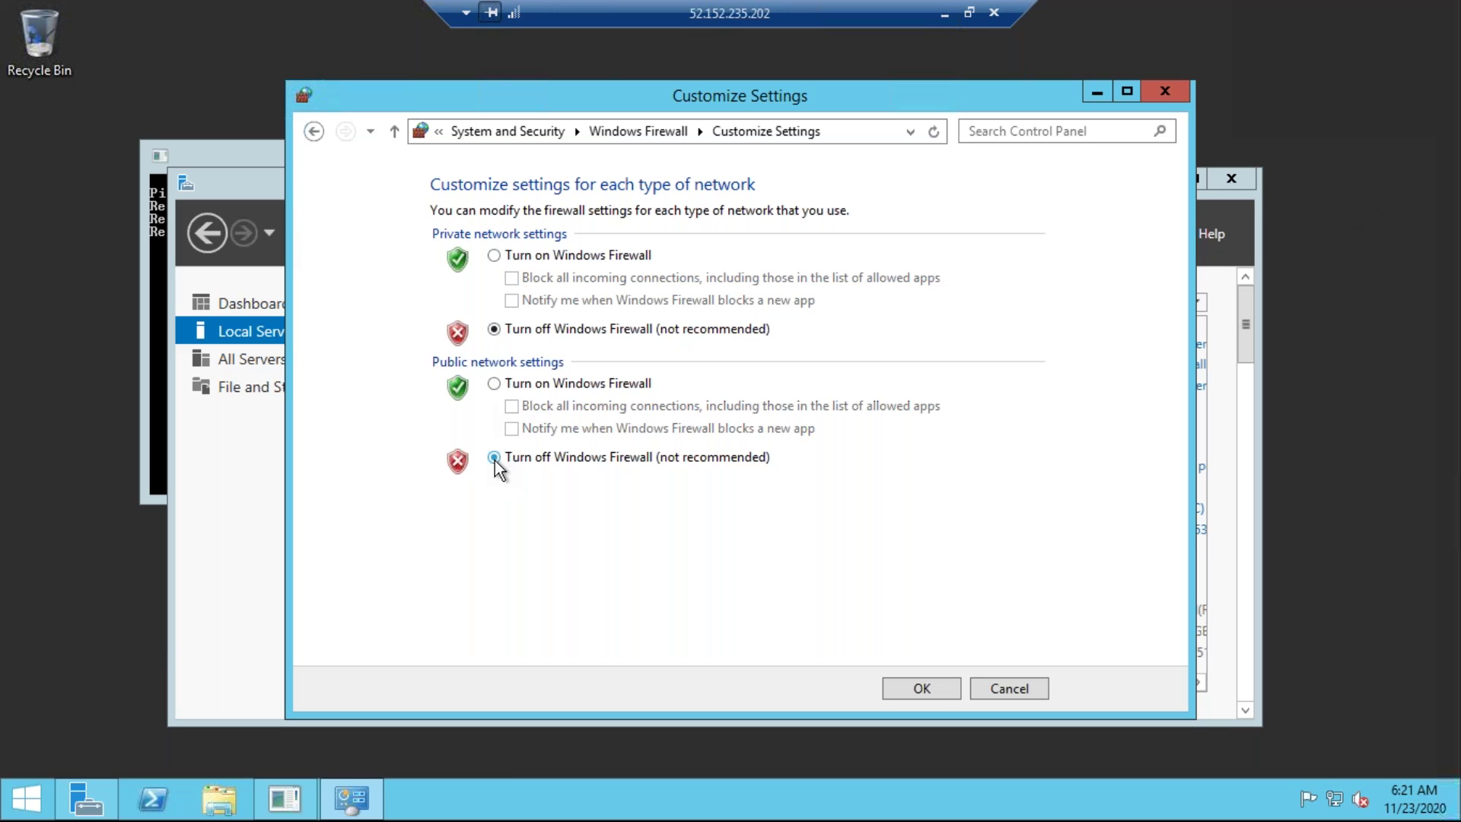
click(901, 682)
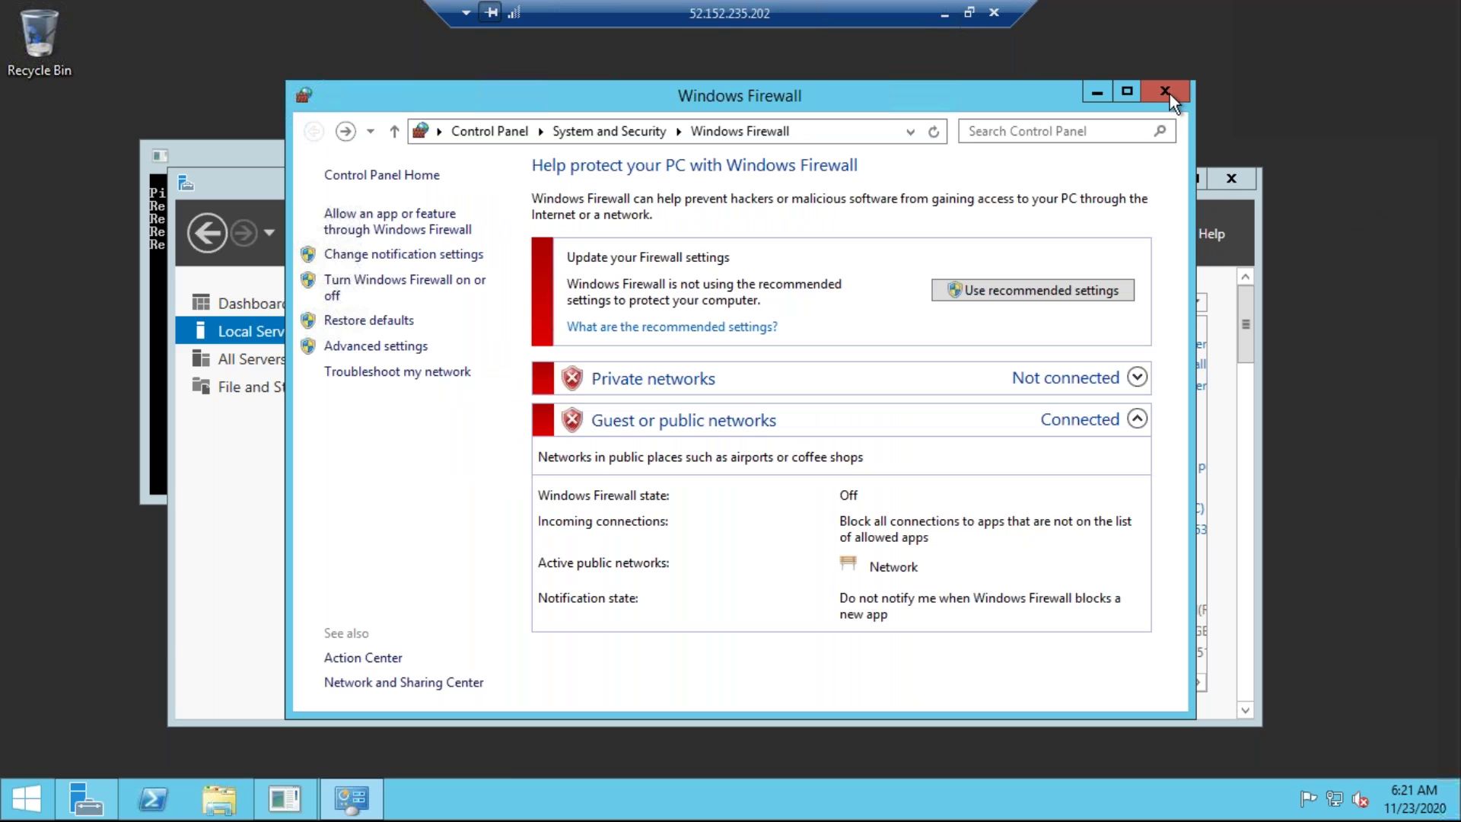
Close the firewall and Server Manager windows and minimize the remote session.
click(1171, 94)
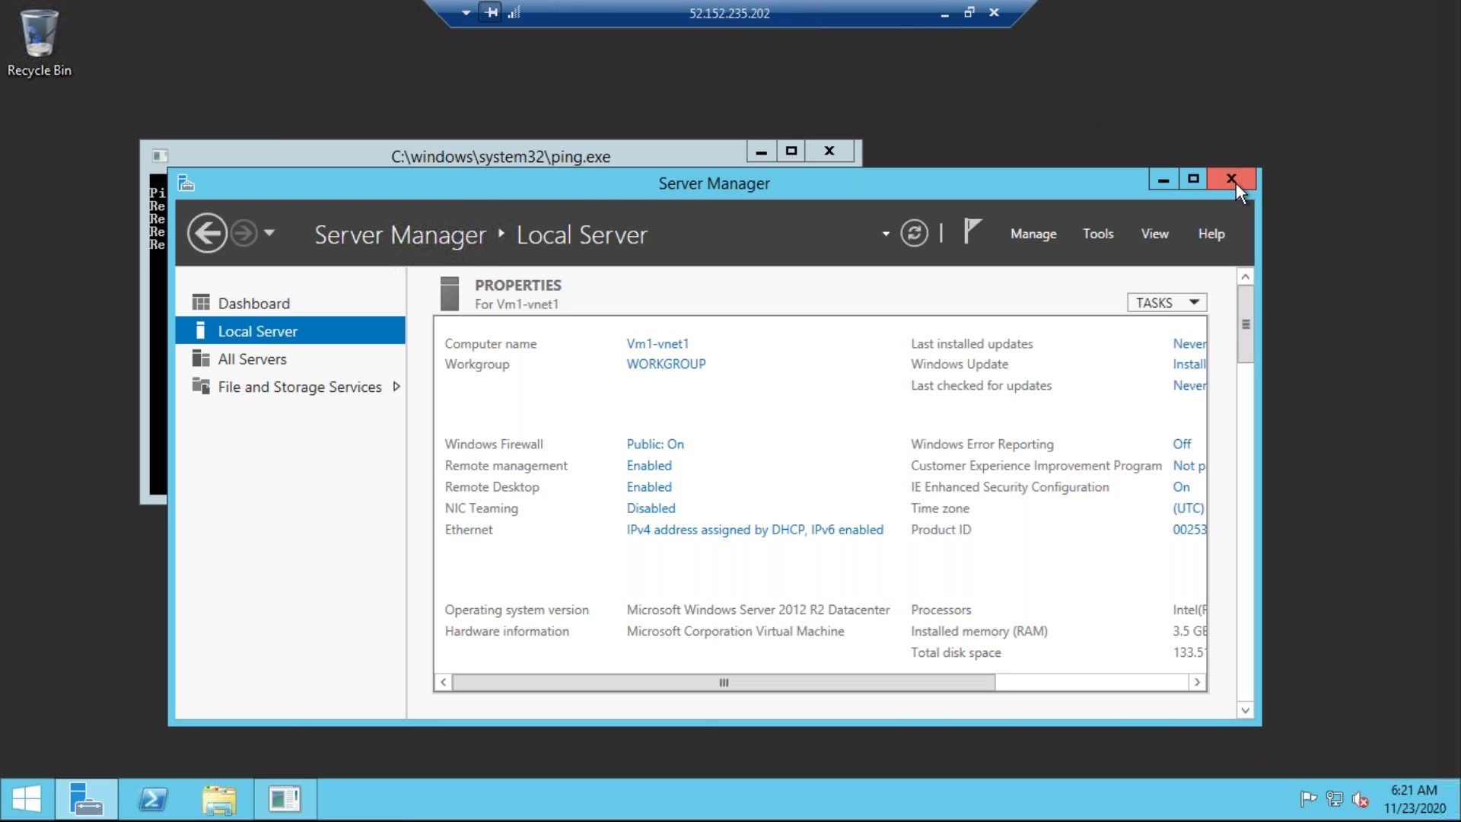
click(1232, 183)
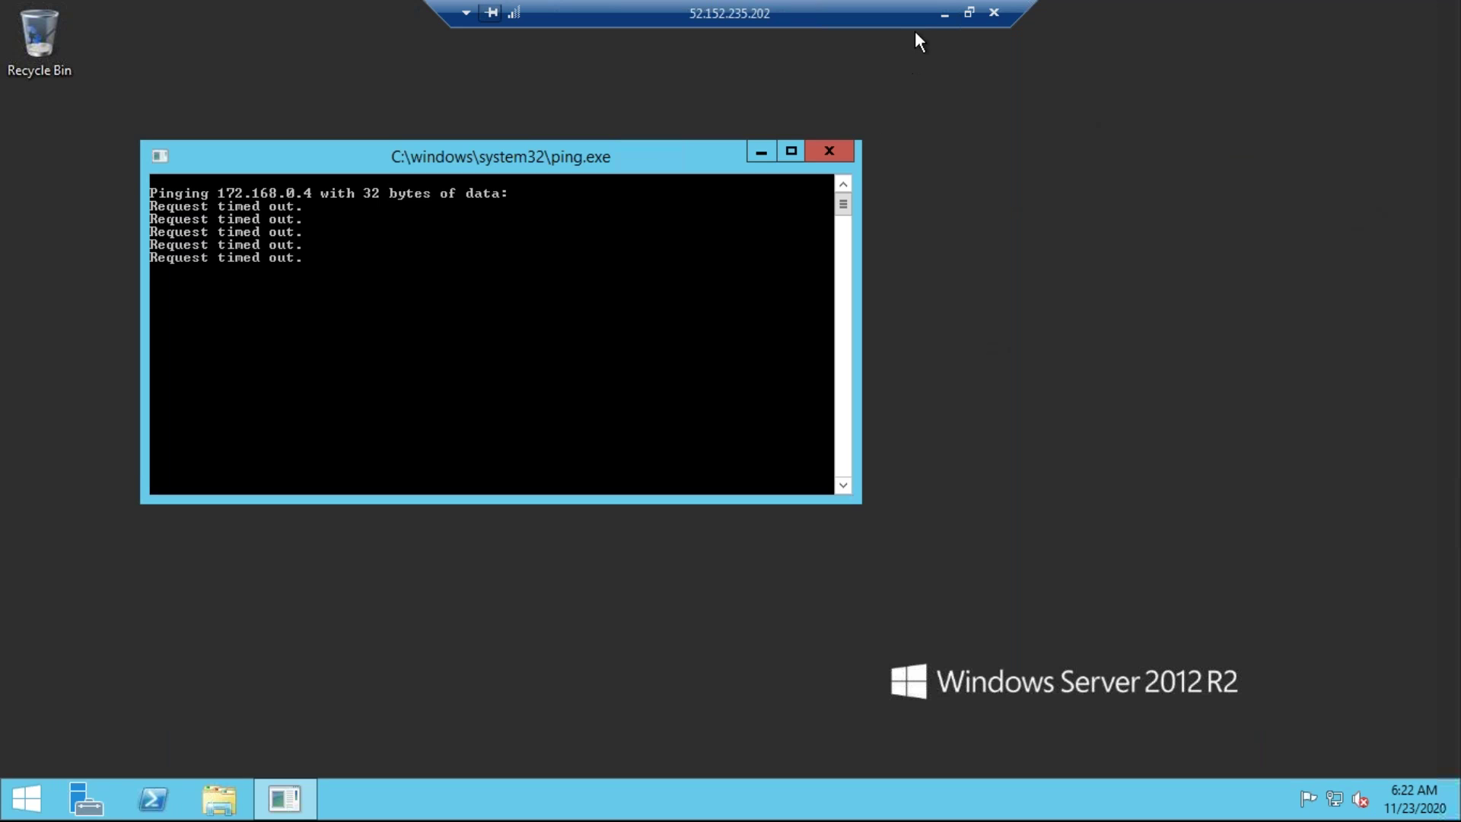
click(942, 13)
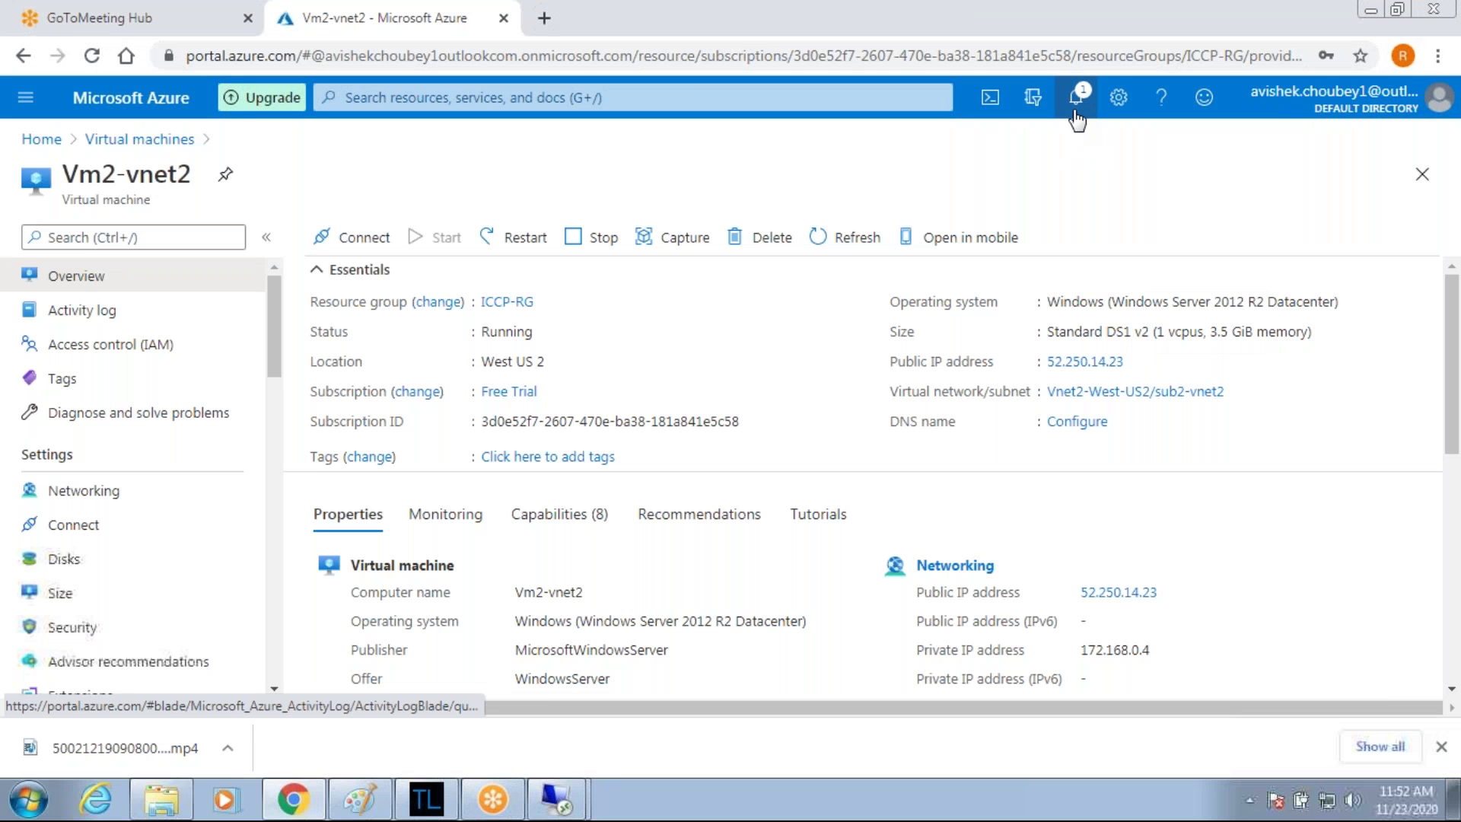
Check the portal notifications and main menu, then bring up the network diagram in Paint.
click(1076, 112)
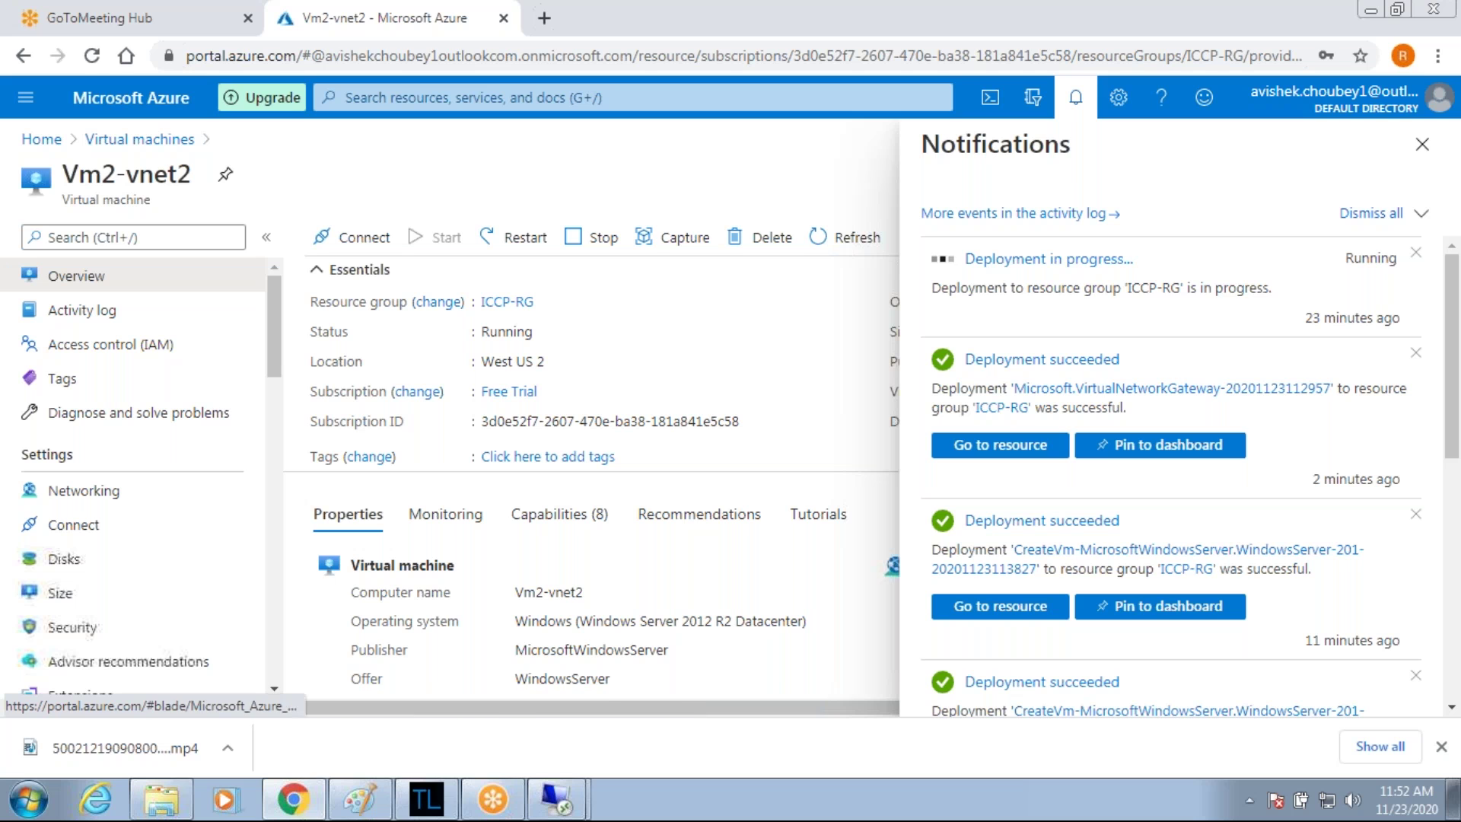
click(25, 99)
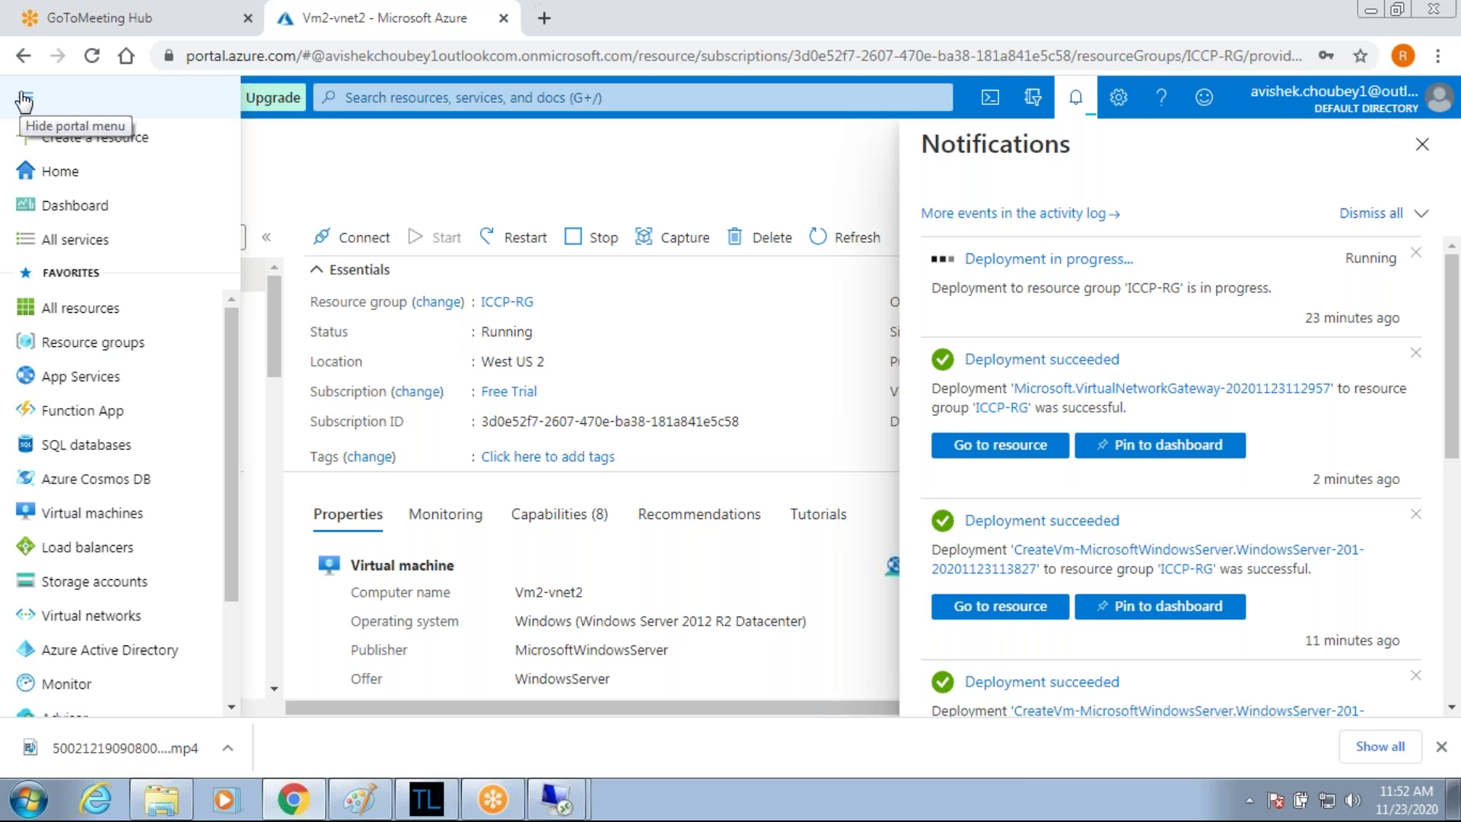
click(360, 798)
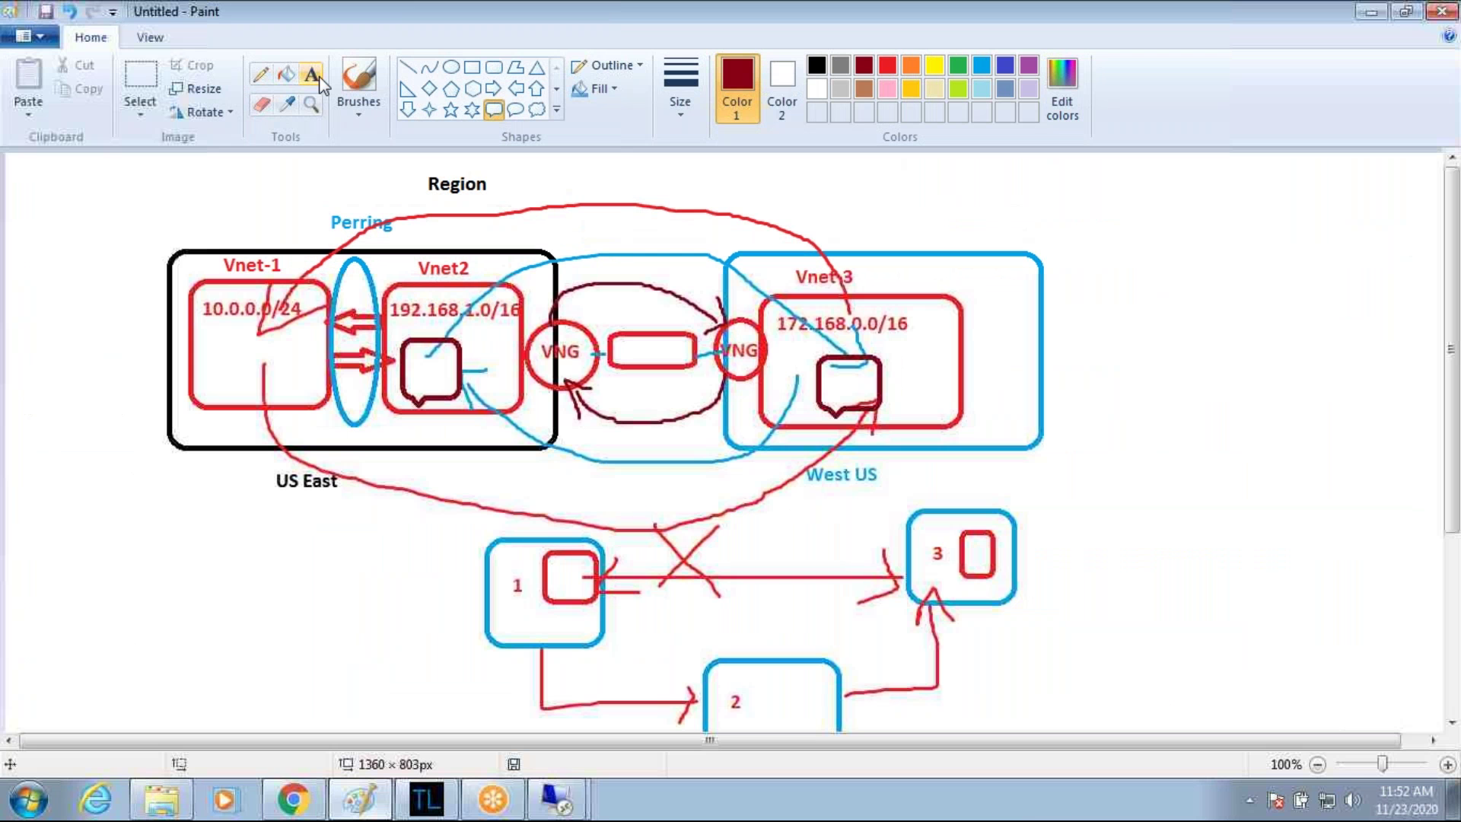
Add 1234 text labels beside the Vnet-3 box in the Paint diagram.
click(318, 75)
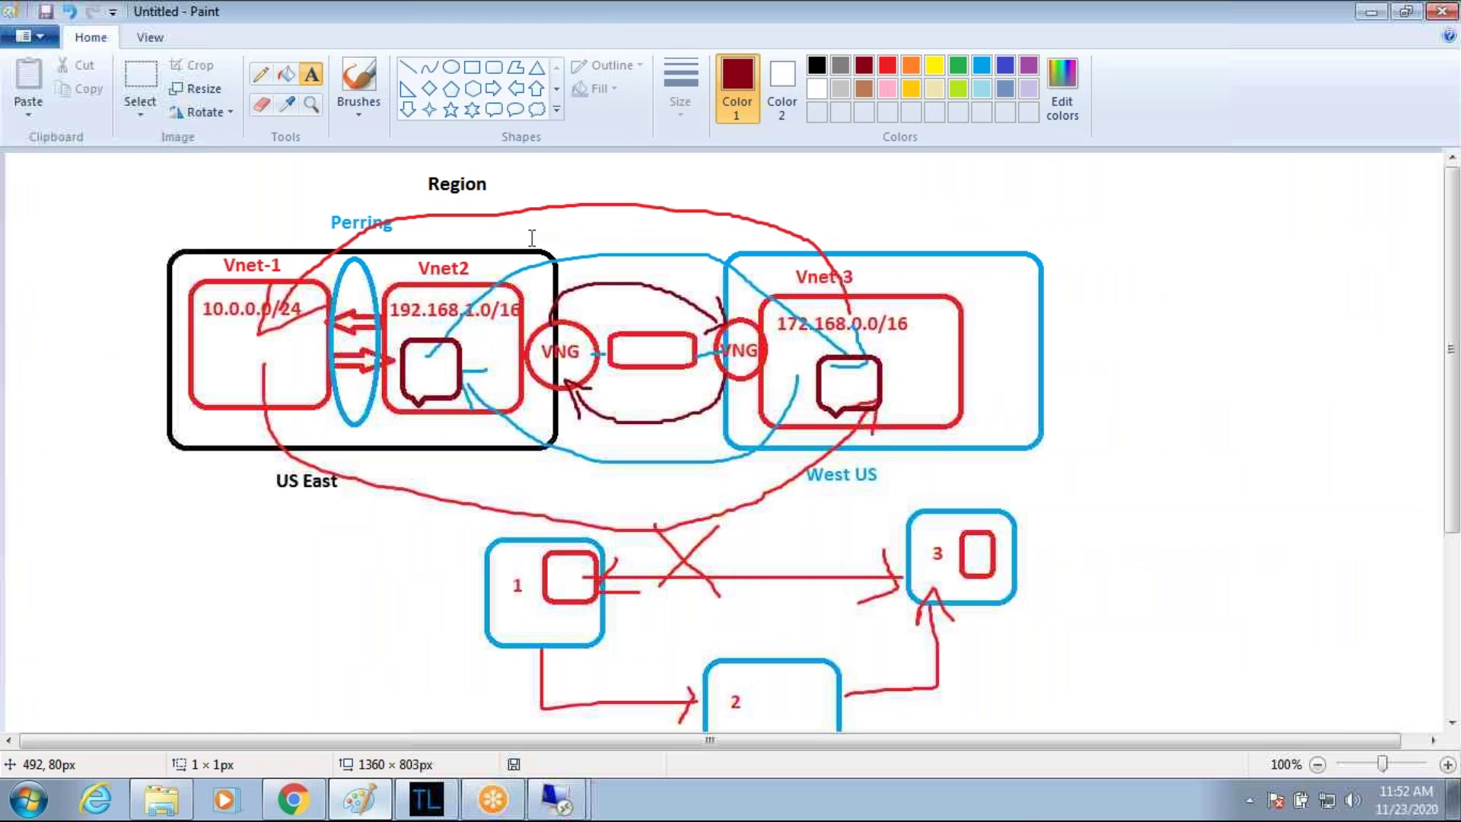
click(530, 222)
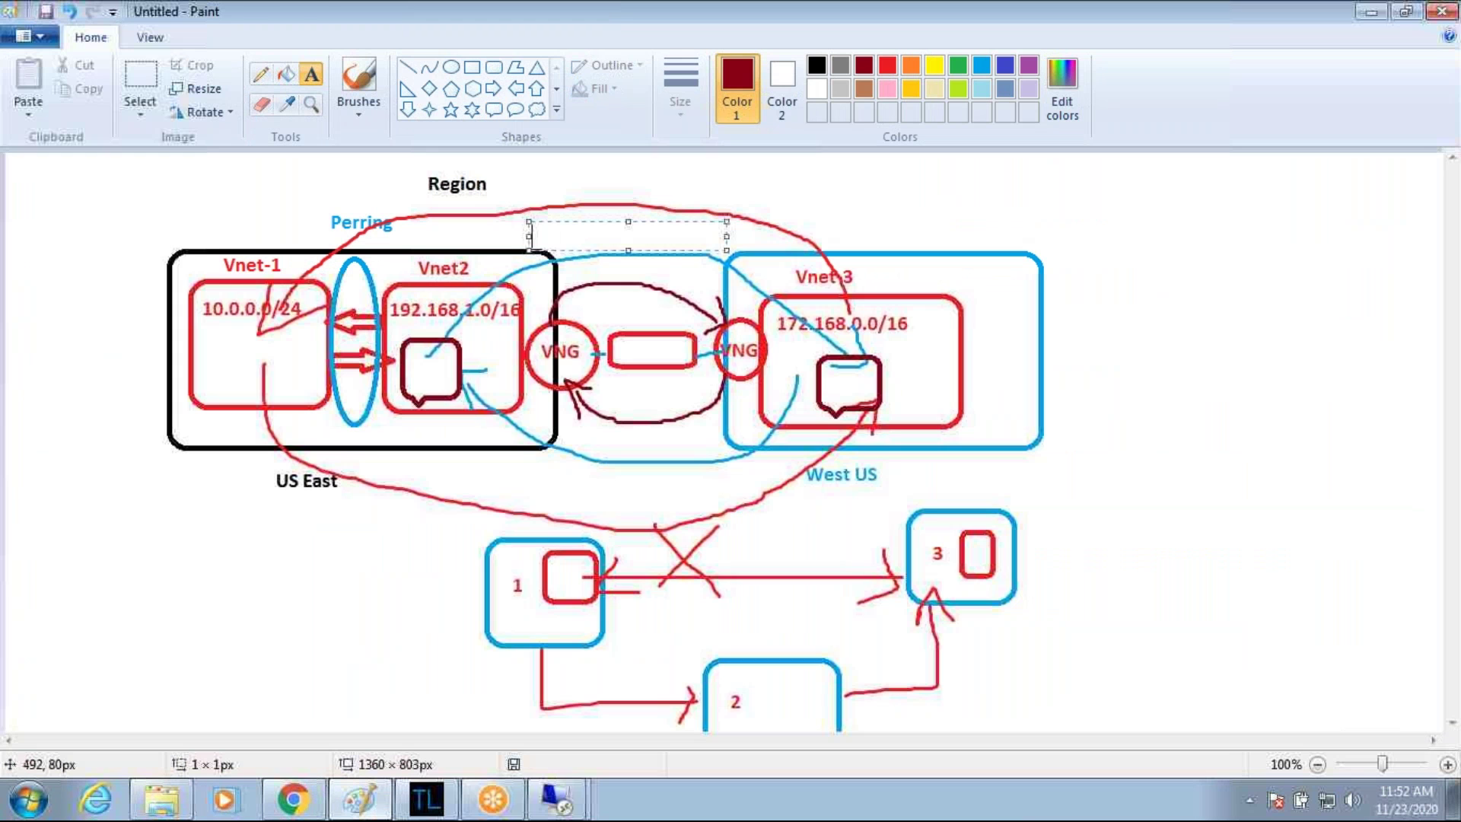
text(1234)
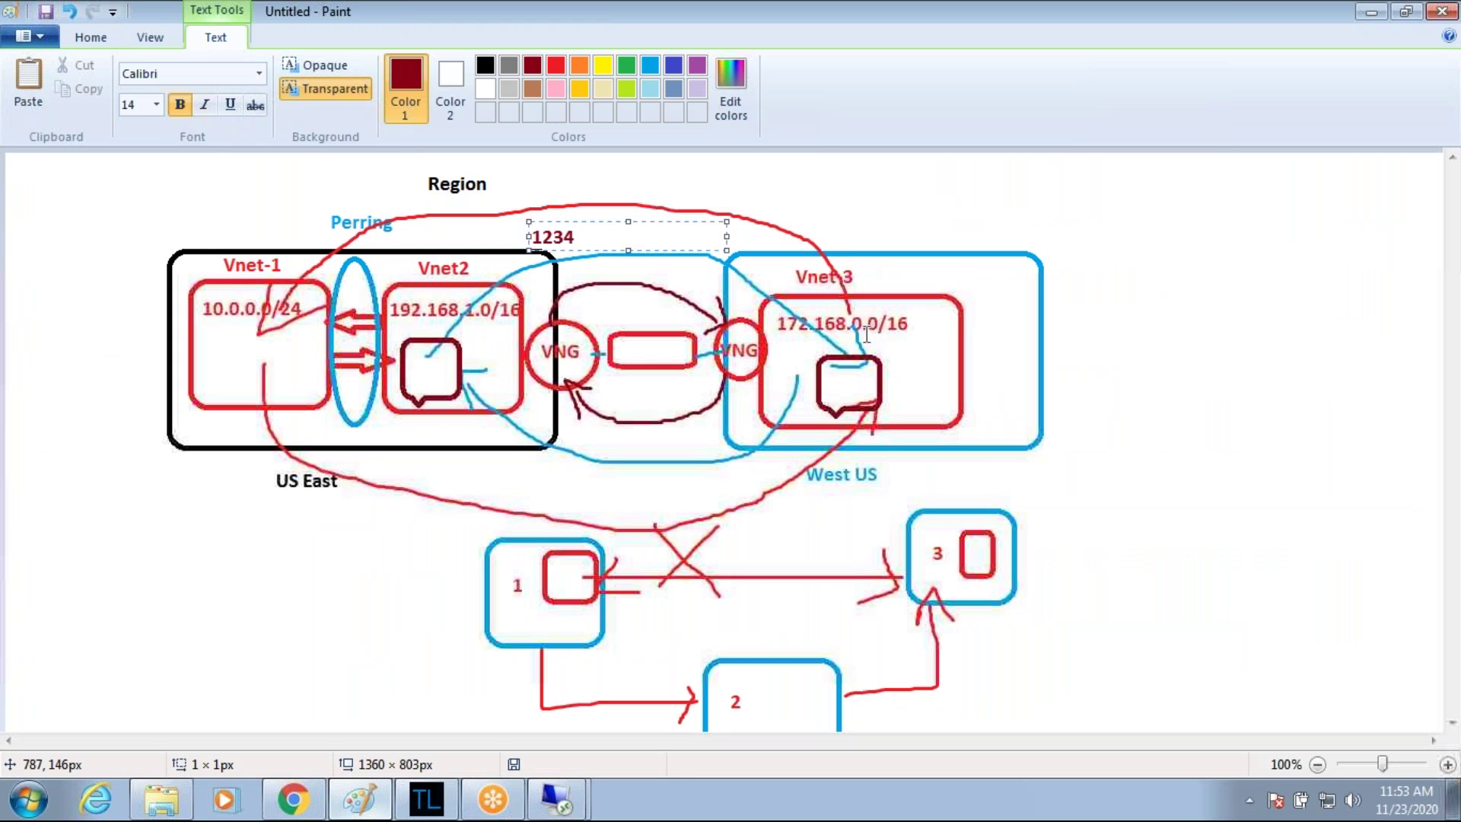
click(753, 394)
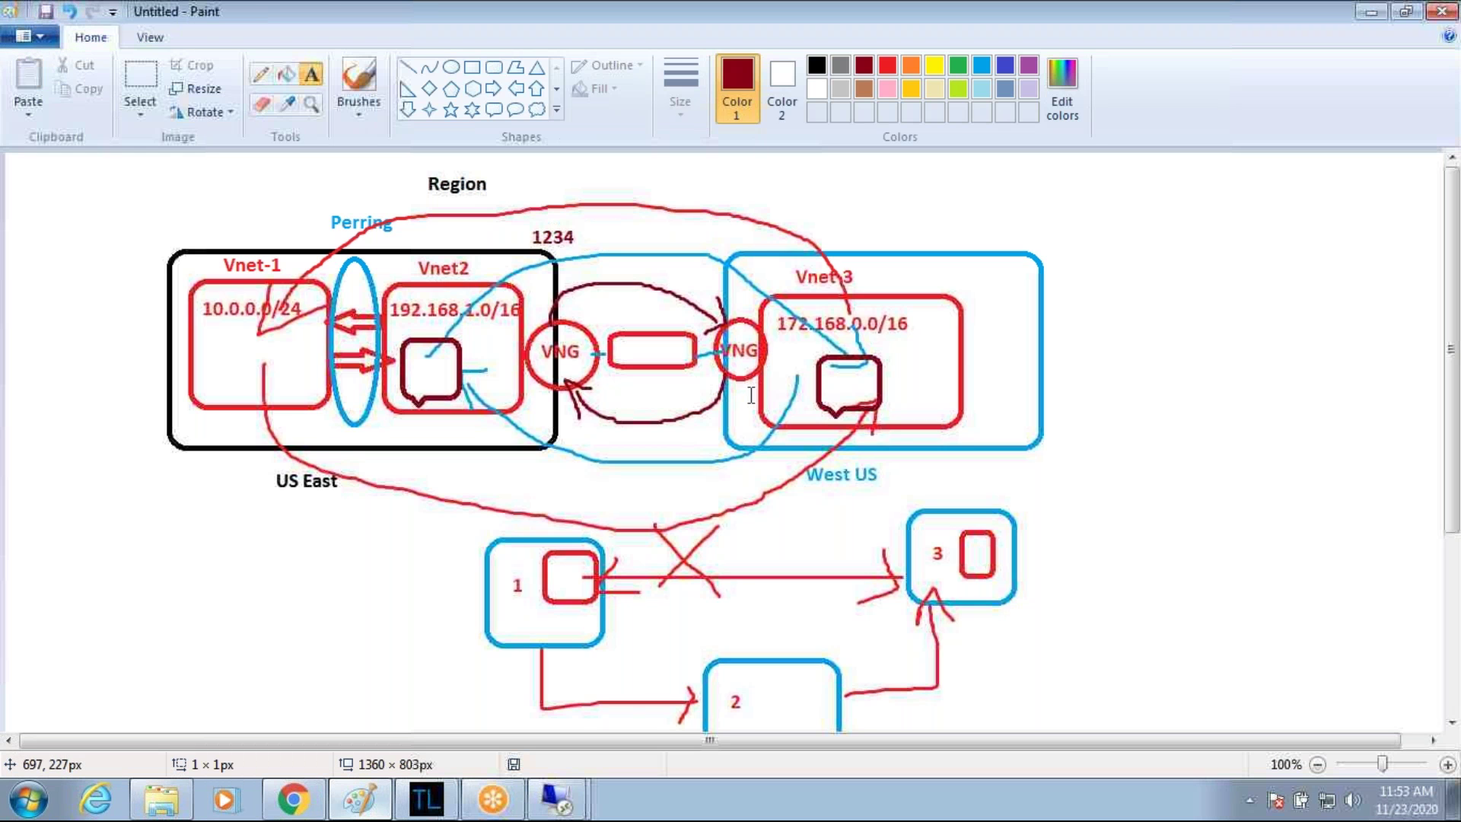
click(751, 395)
text(1234)
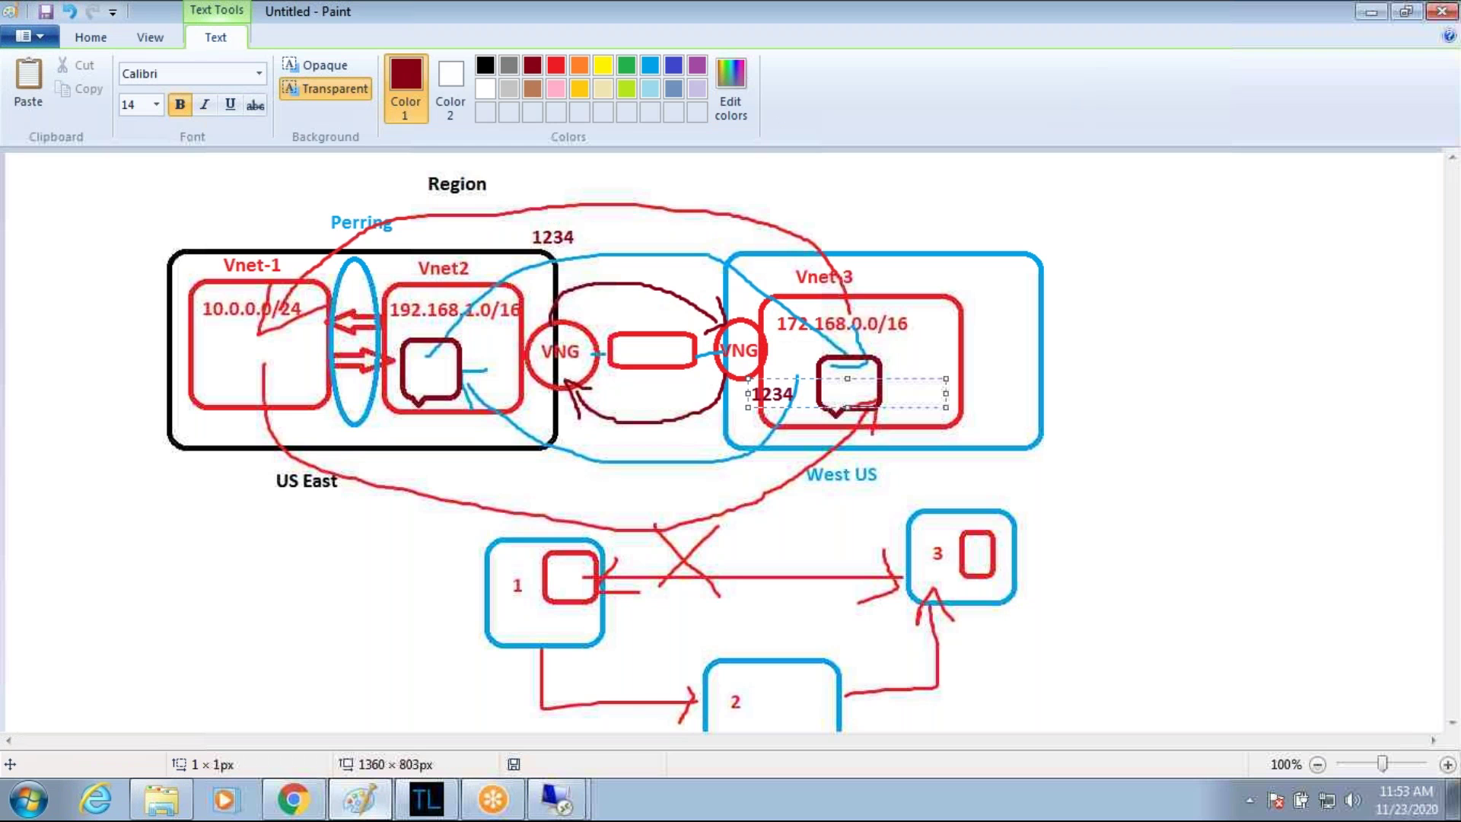
click(877, 347)
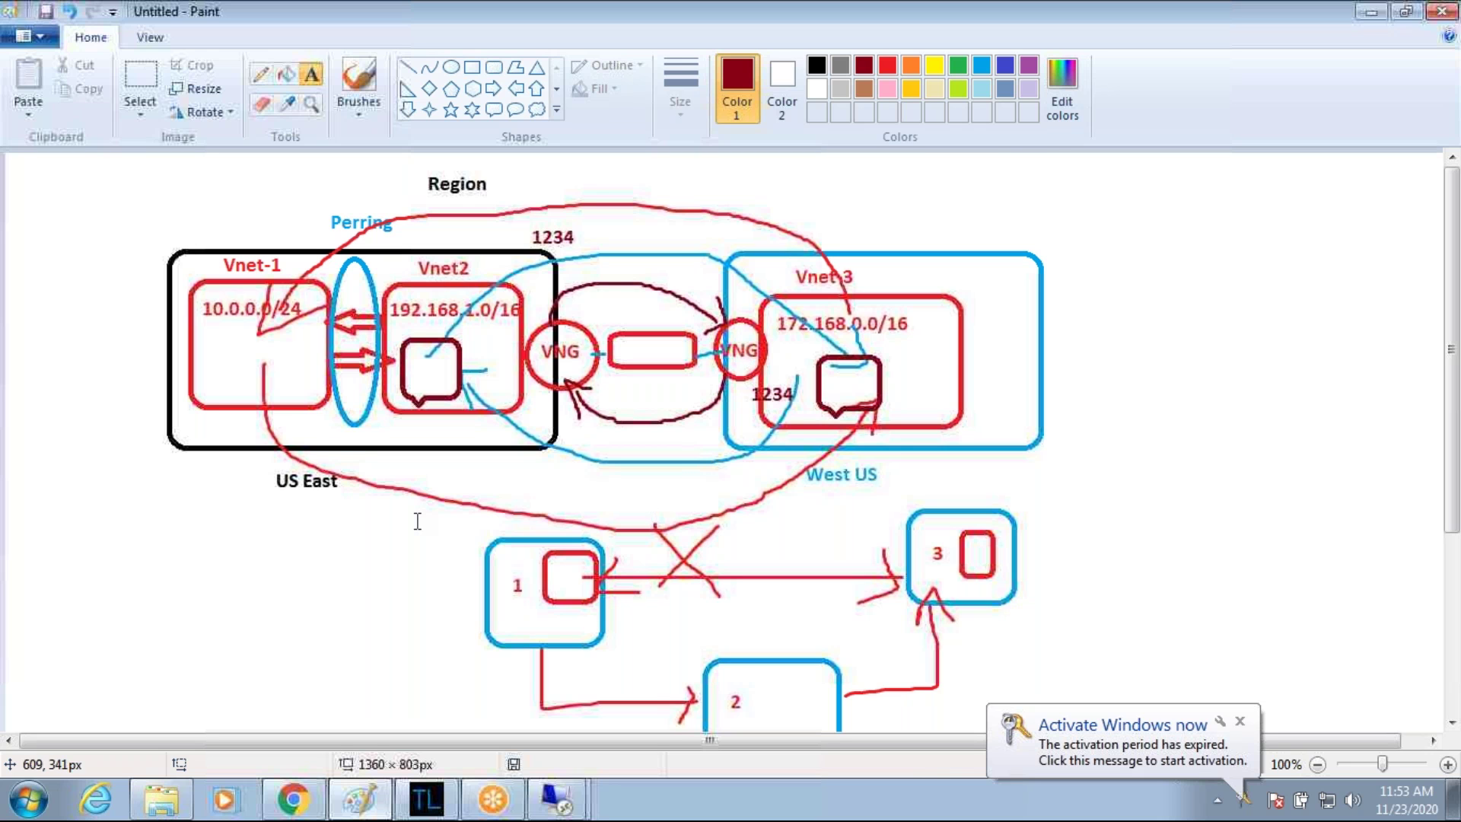
click(293, 799)
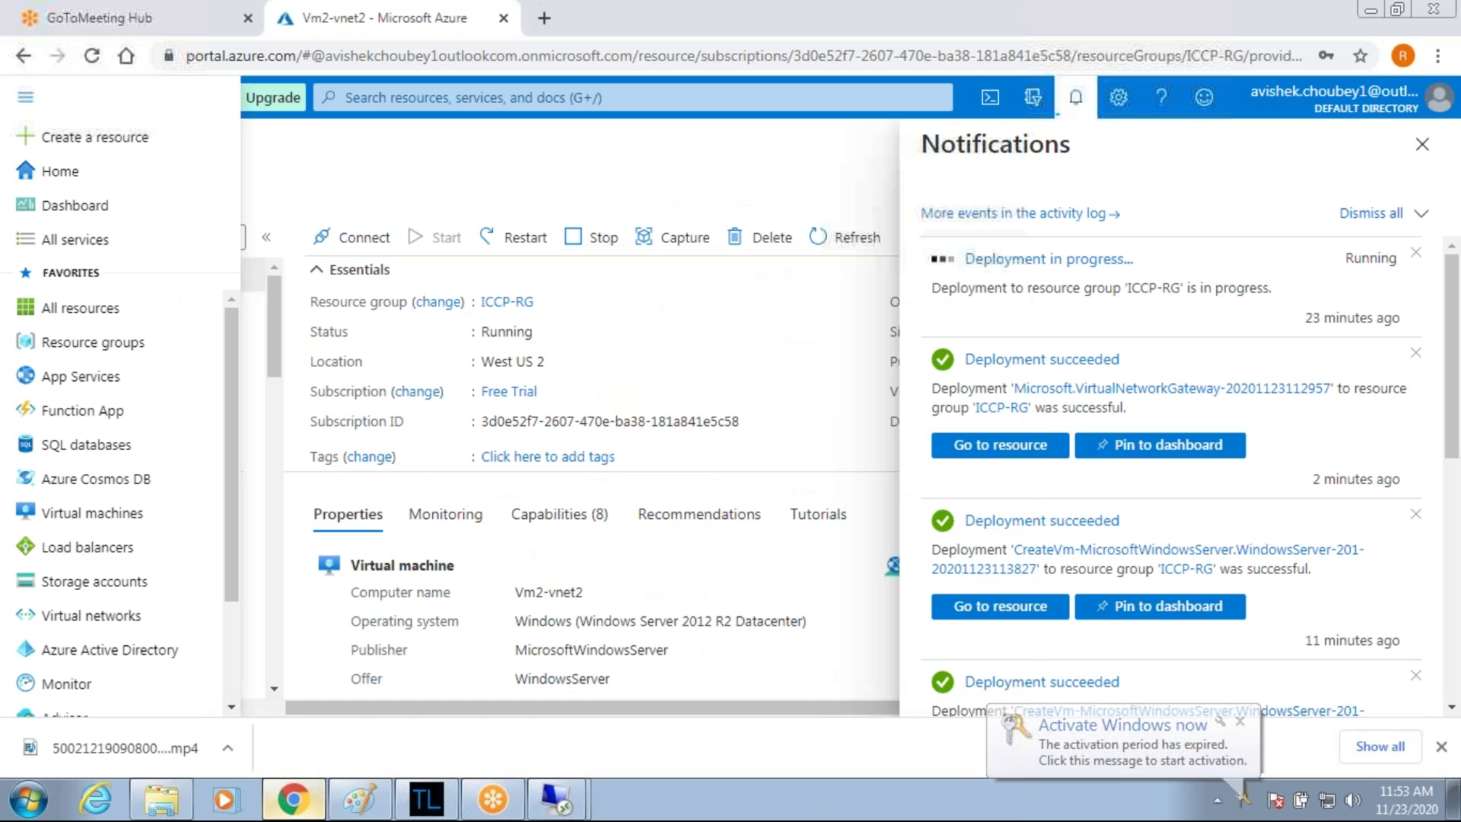
Go from Home through Virtual network gateways to Vnet1-vng's Connections page.
click(61, 172)
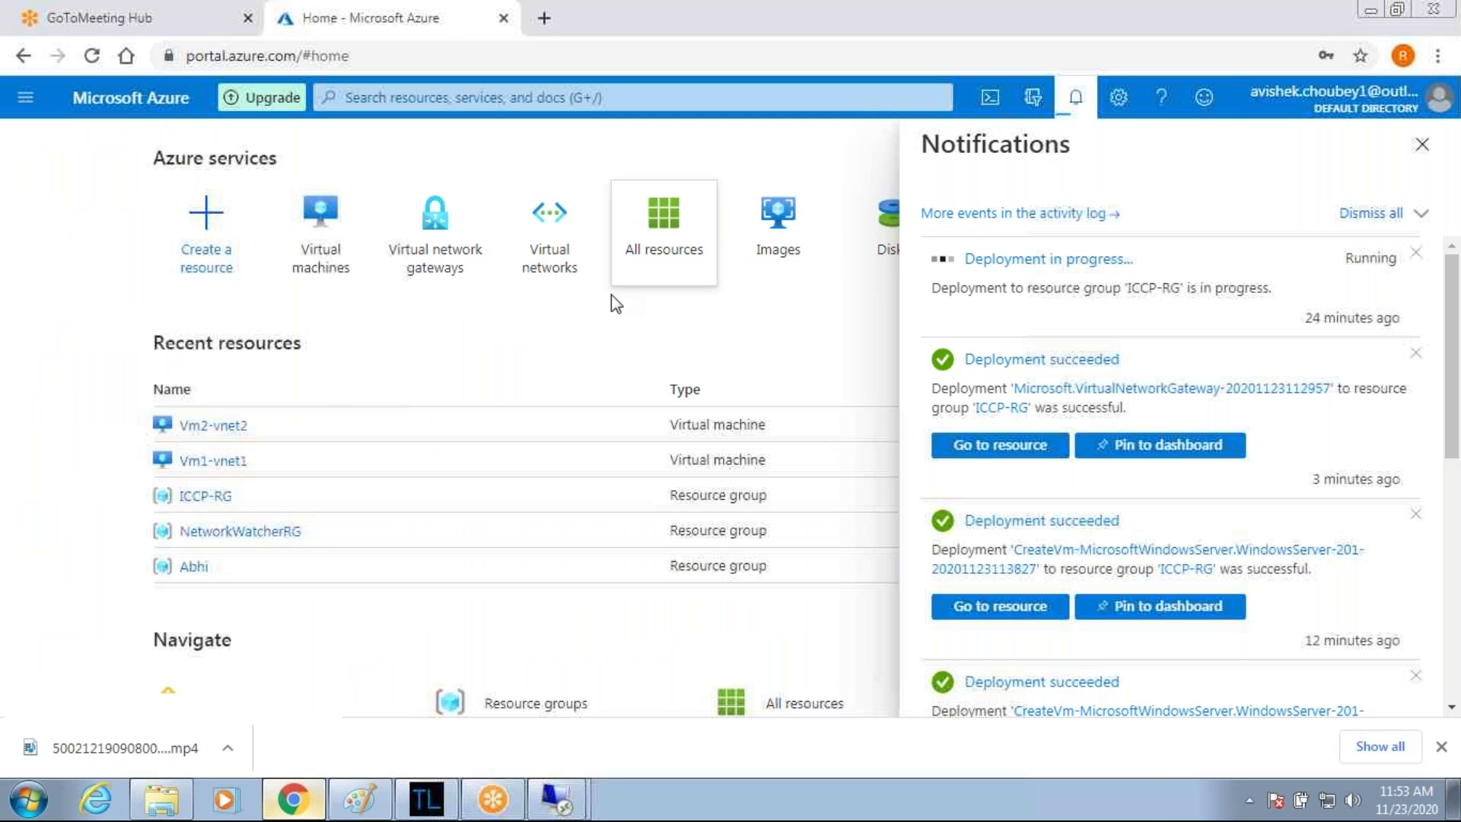
click(435, 229)
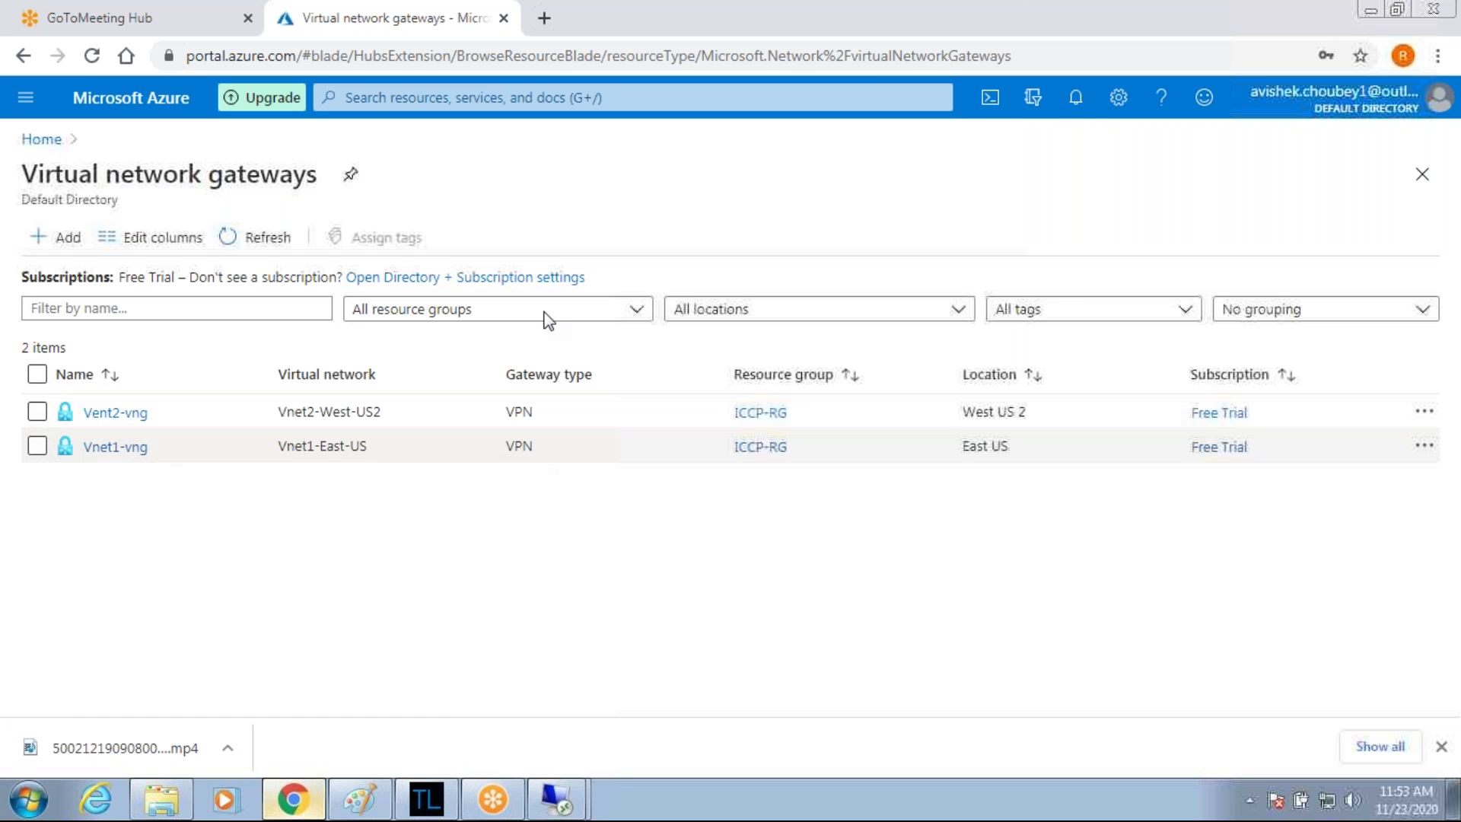
click(134, 455)
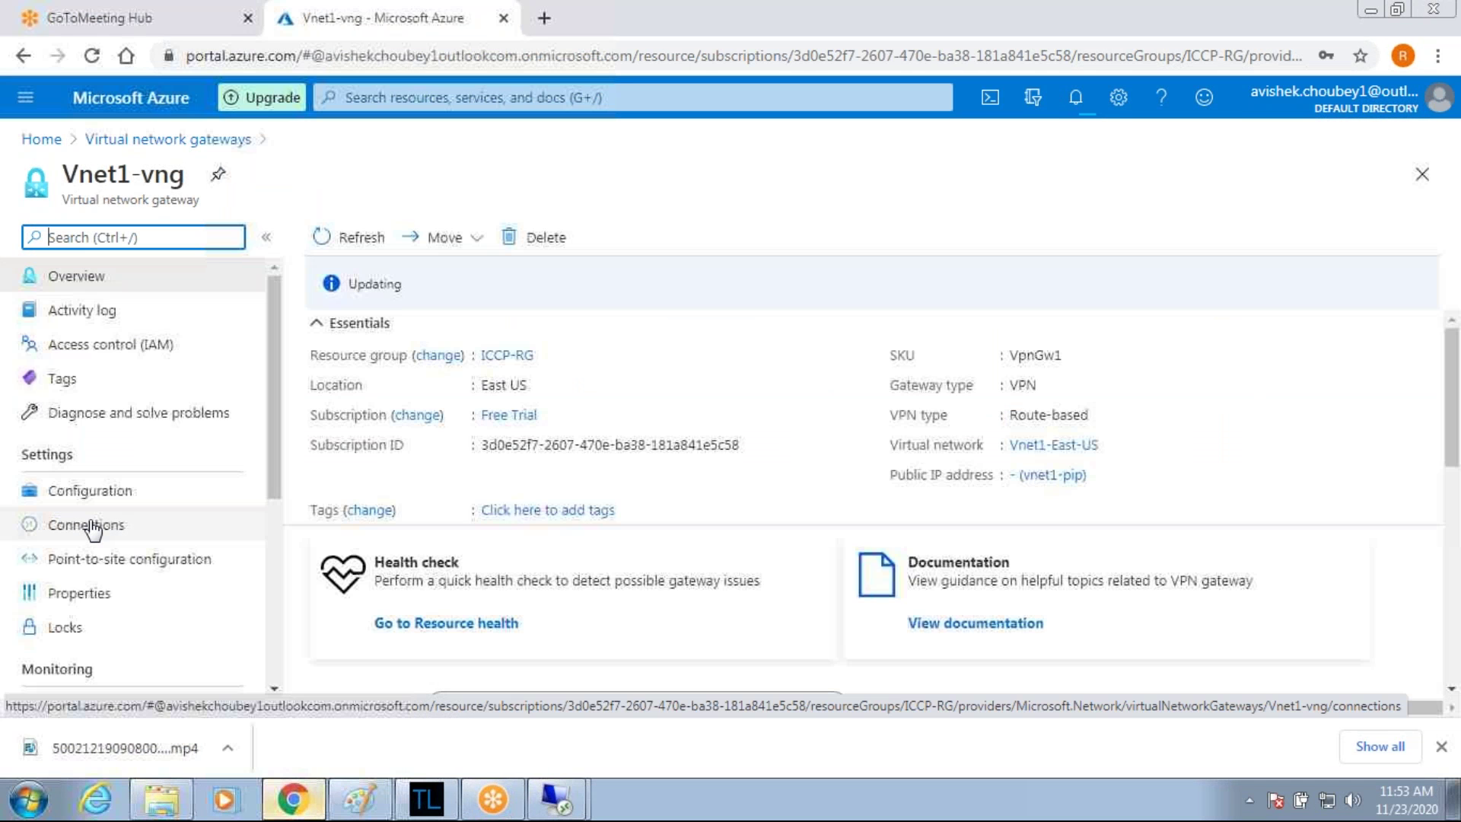
click(92, 528)
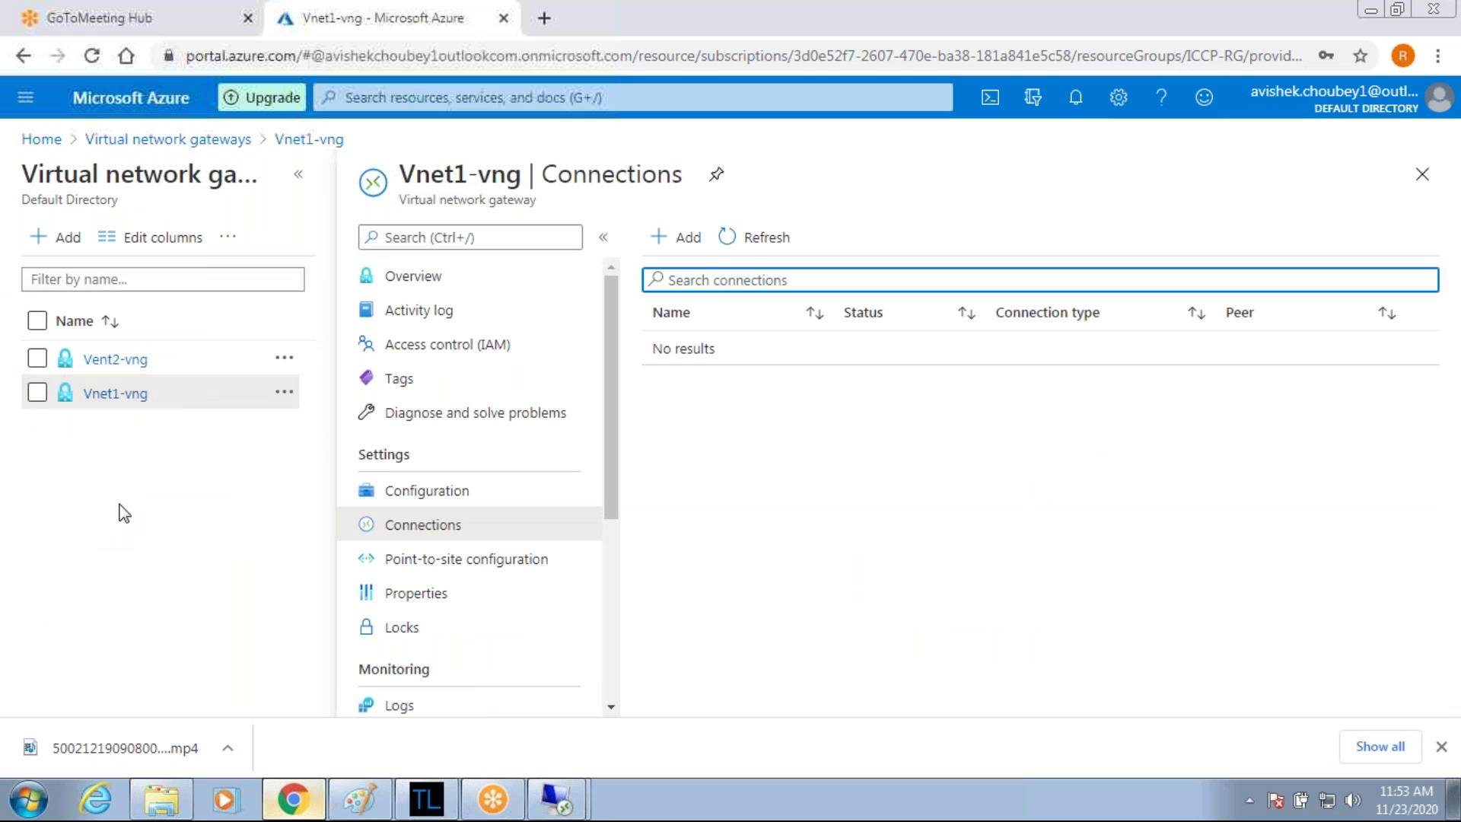
Add VNet-to-VNet connection vnet1-2-vnet2 to Vent2-vng as second gateway, with a shared key.
click(696, 245)
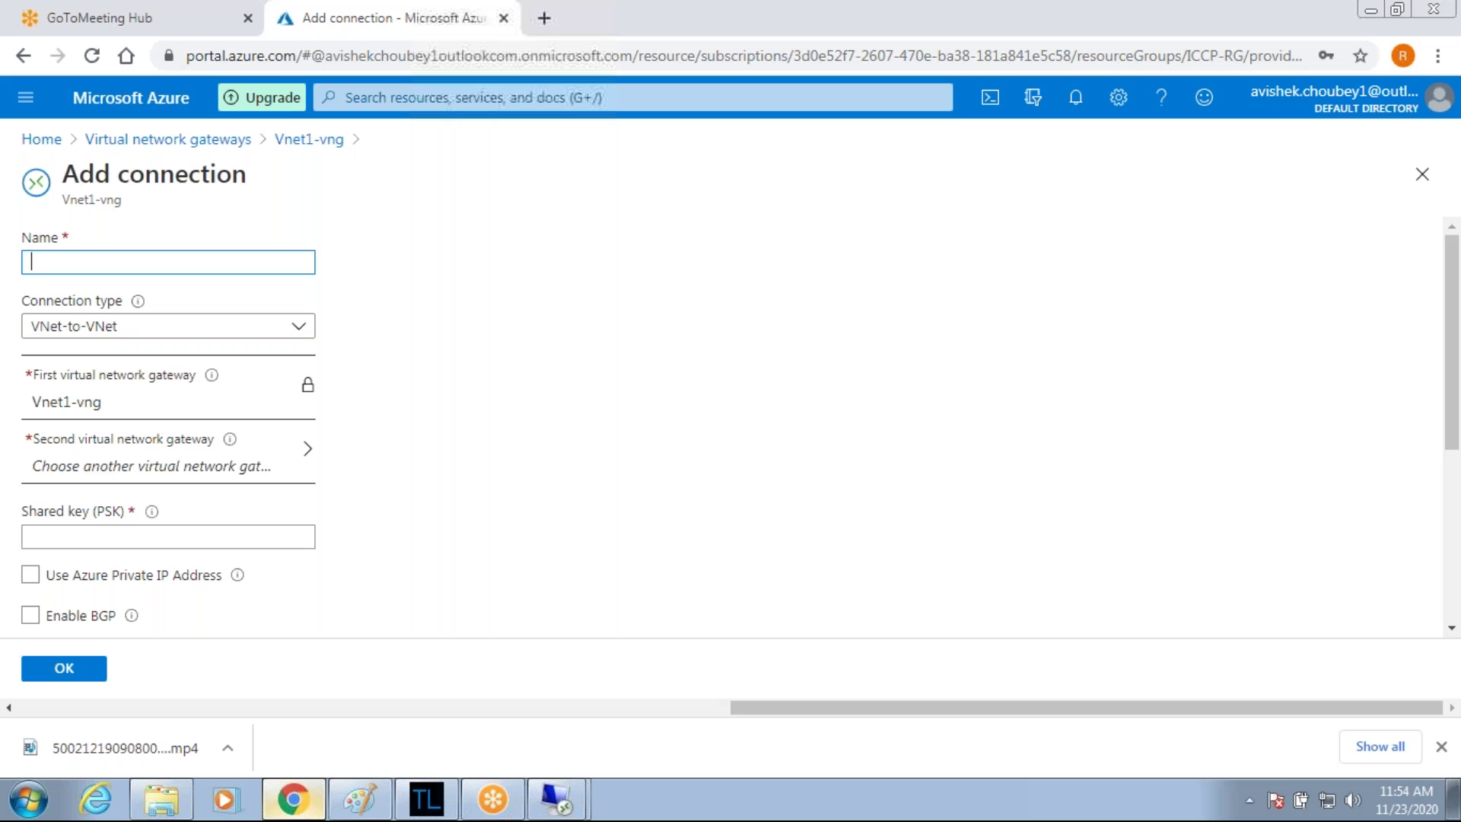
key(BackSpace)
key(Left)
key(Left)
key(Left)
key(Left)
key(Left)
key(Left)
scroll(124, 429, down, 1)
click(123, 429)
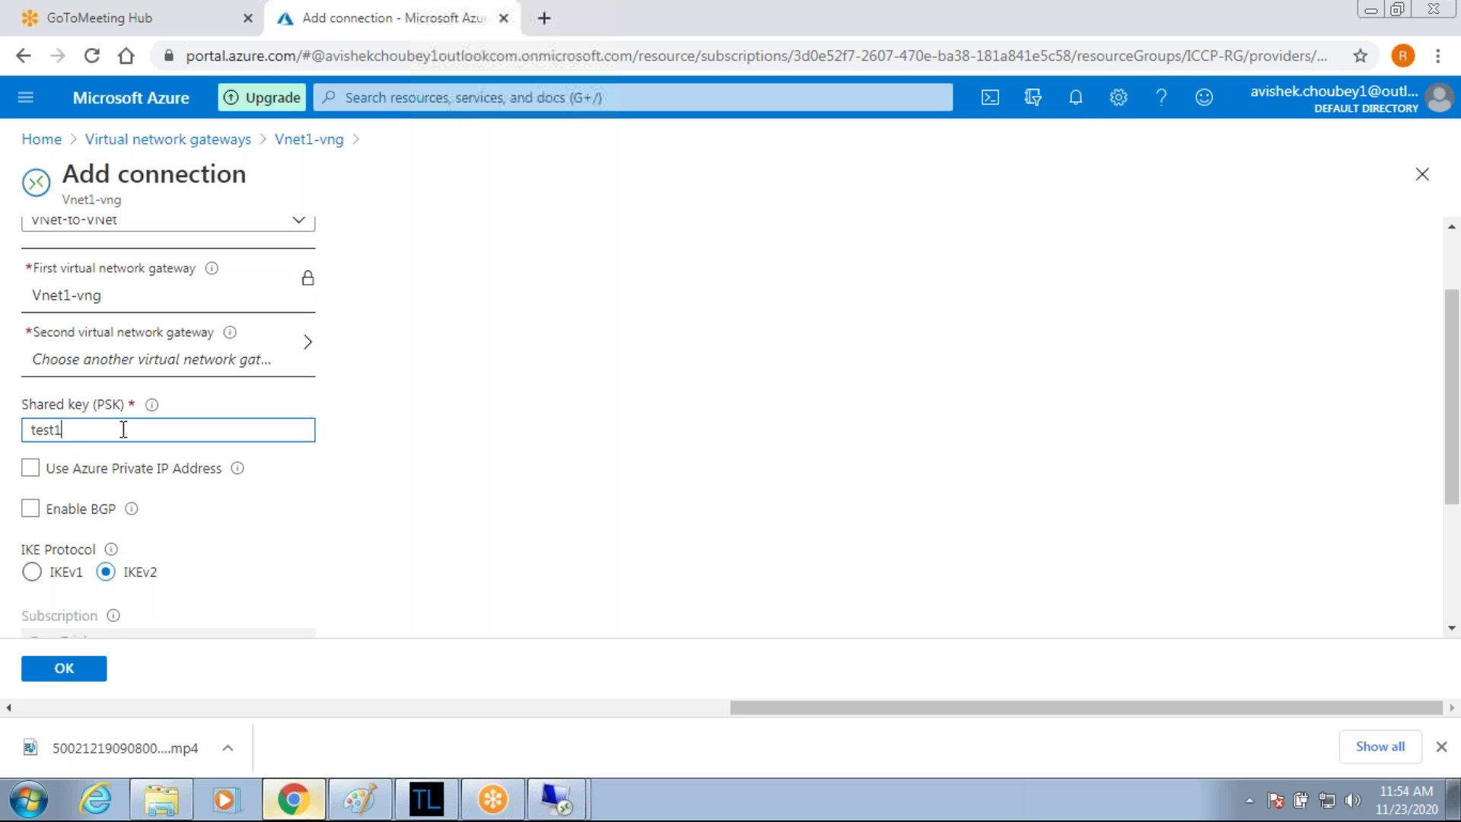
click(232, 367)
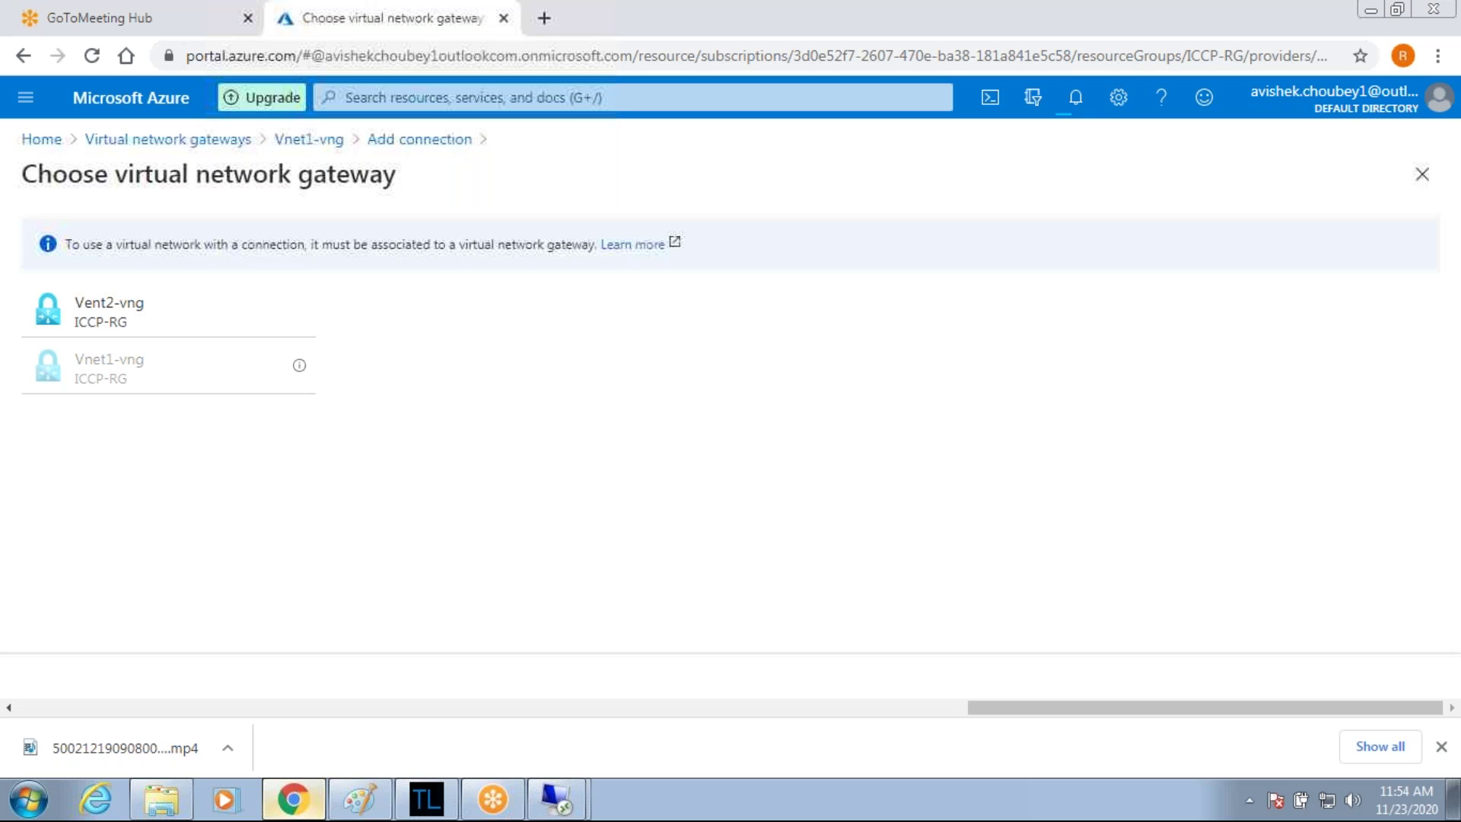
click(119, 324)
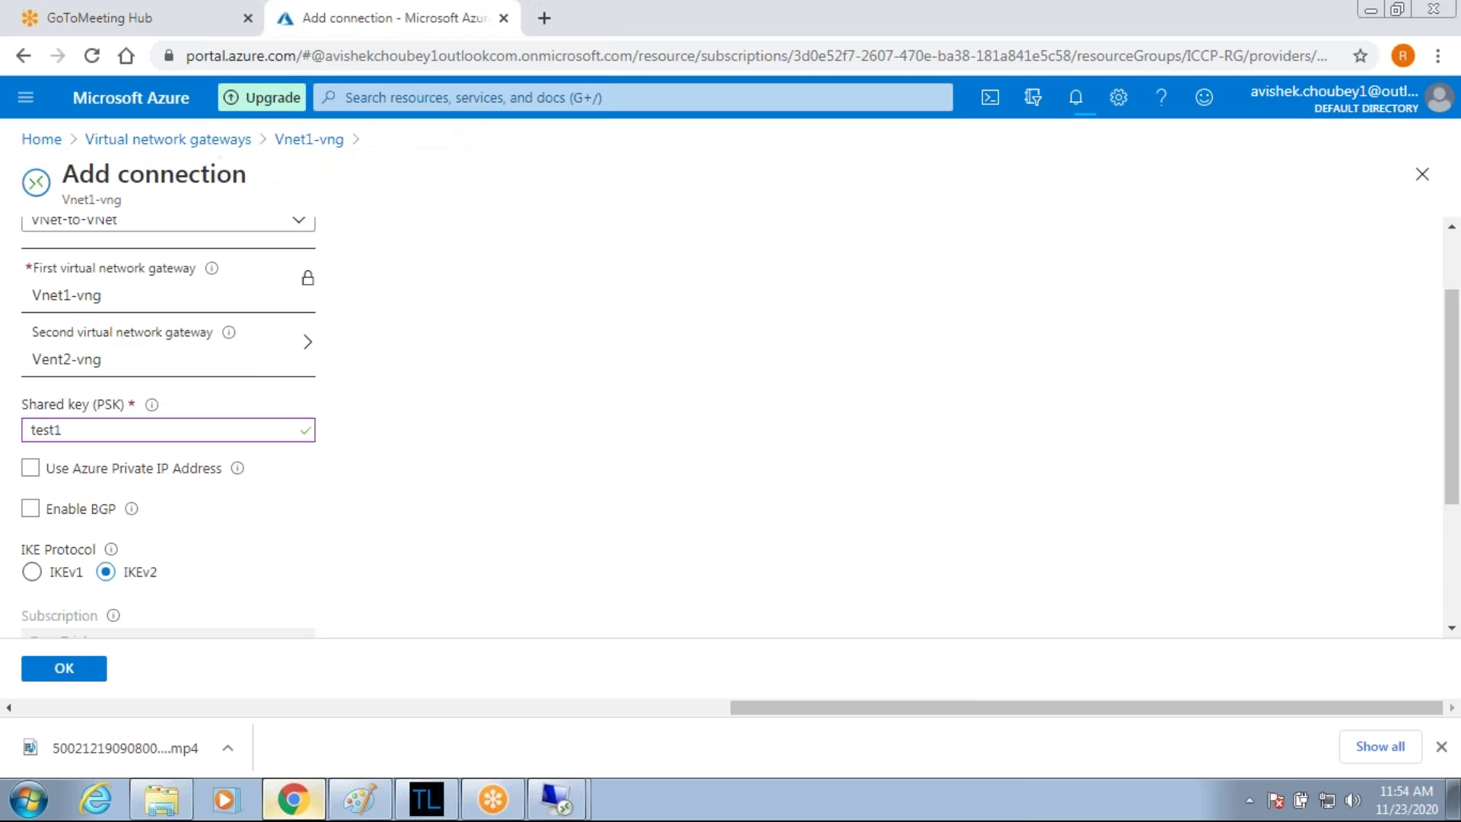
scroll(167, 426, down, 3)
click(65, 670)
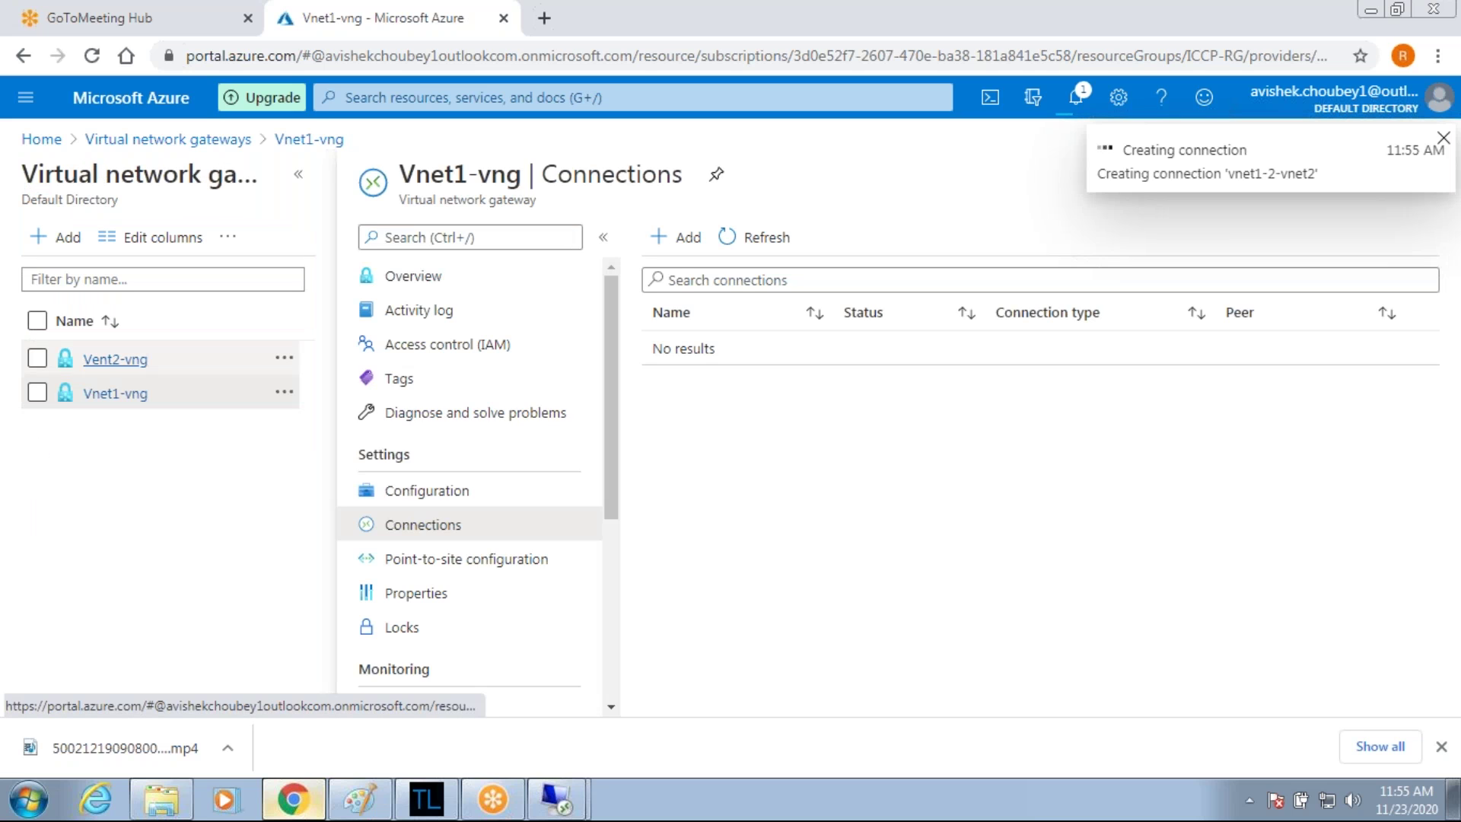
Open Vent2-vng's connections and check notifications showing vnet1-2-vnet2 failed with a retryable error.
click(112, 363)
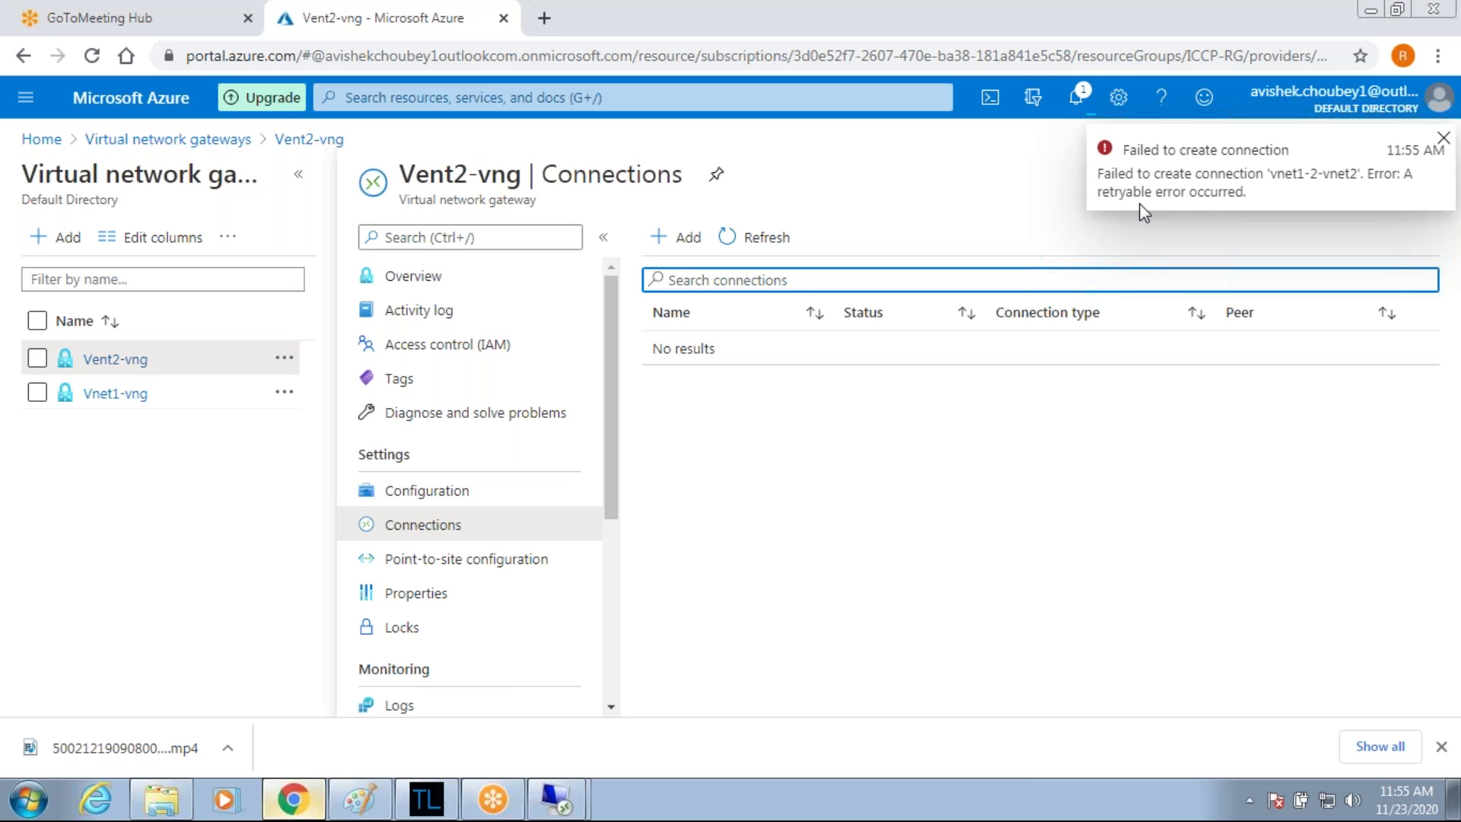
click(1076, 115)
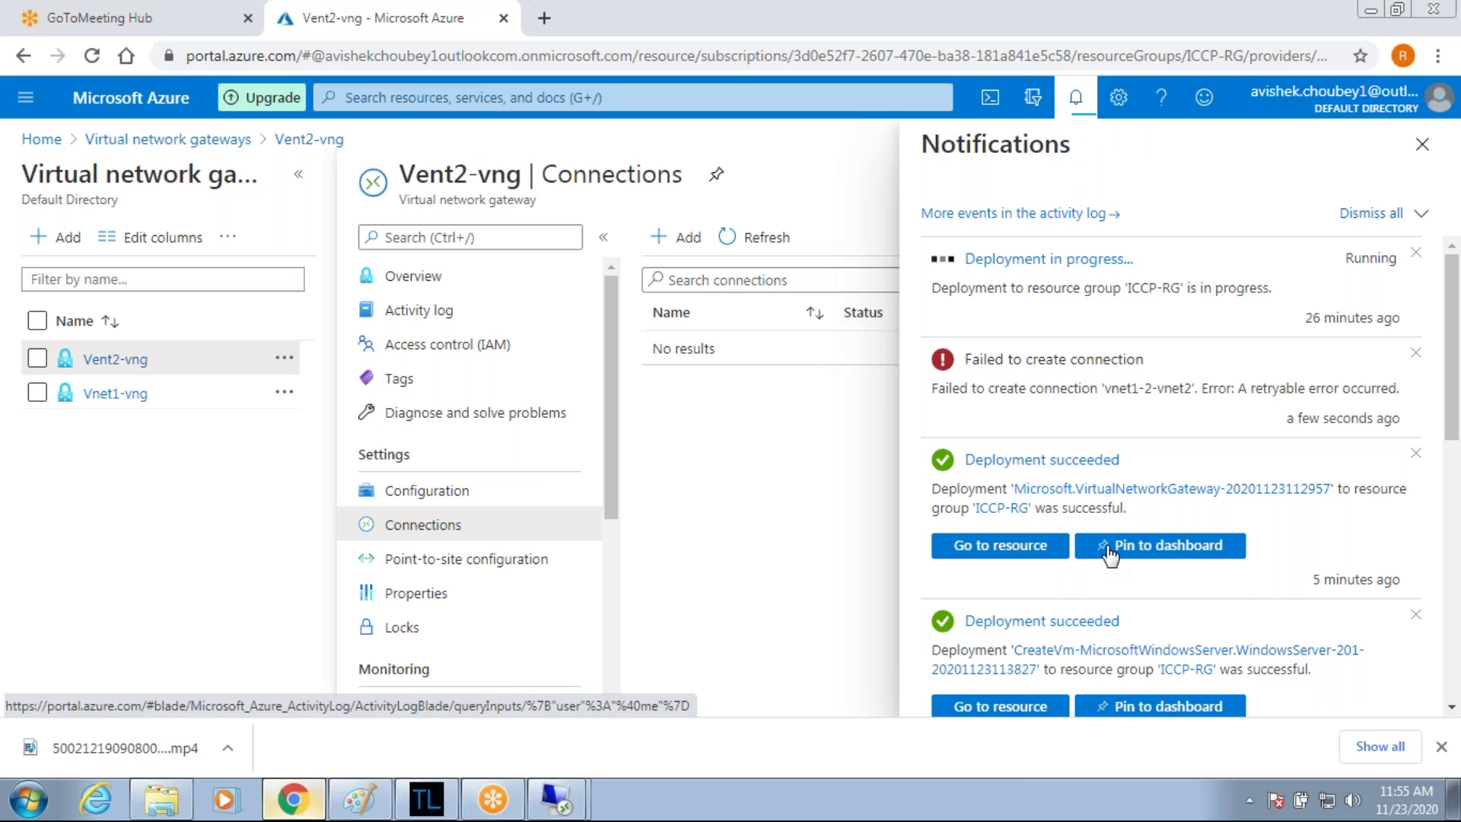
scroll(1109, 553, down, 10)
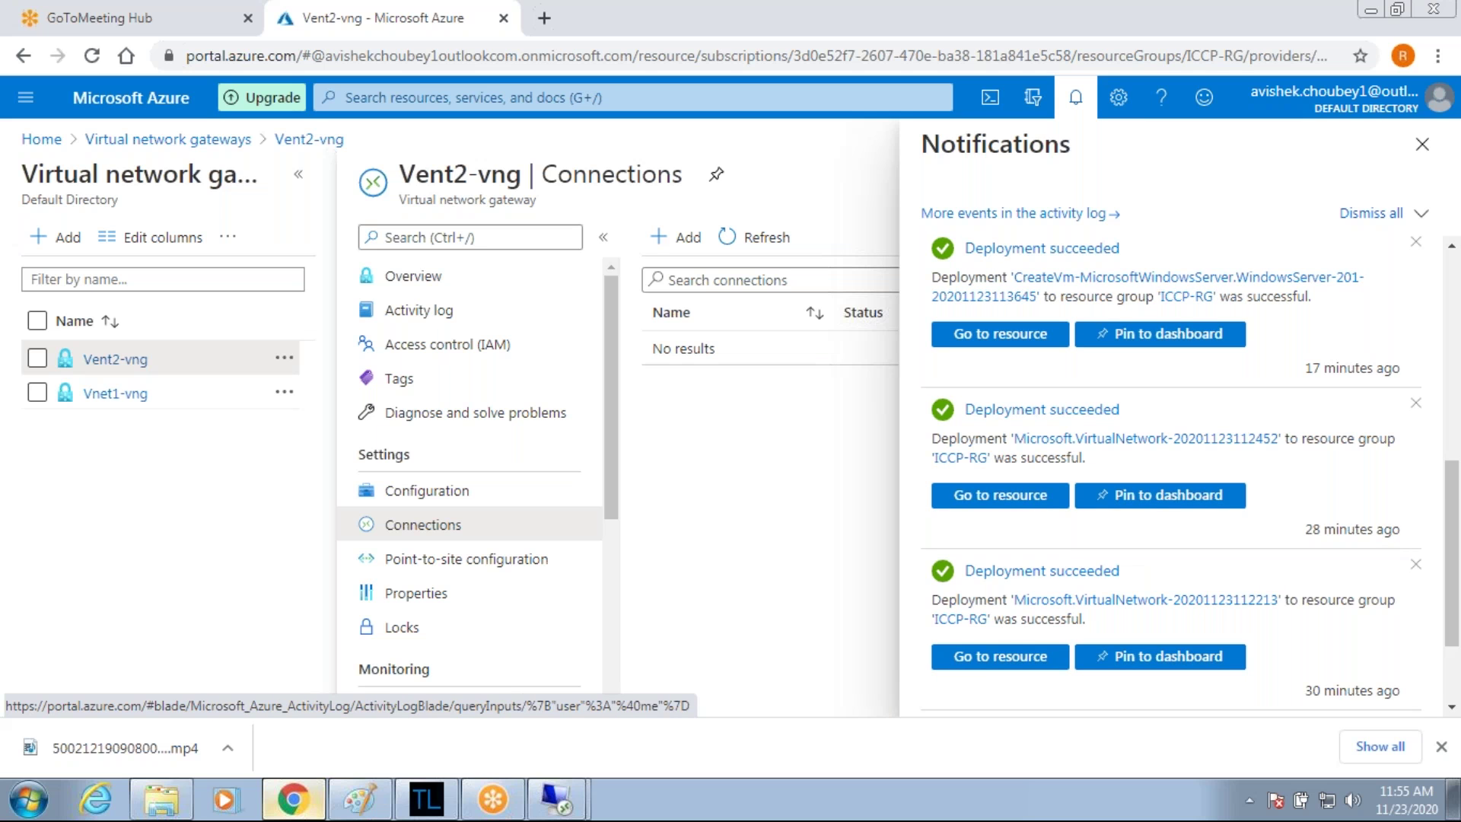
scroll(1118, 548, down, 2)
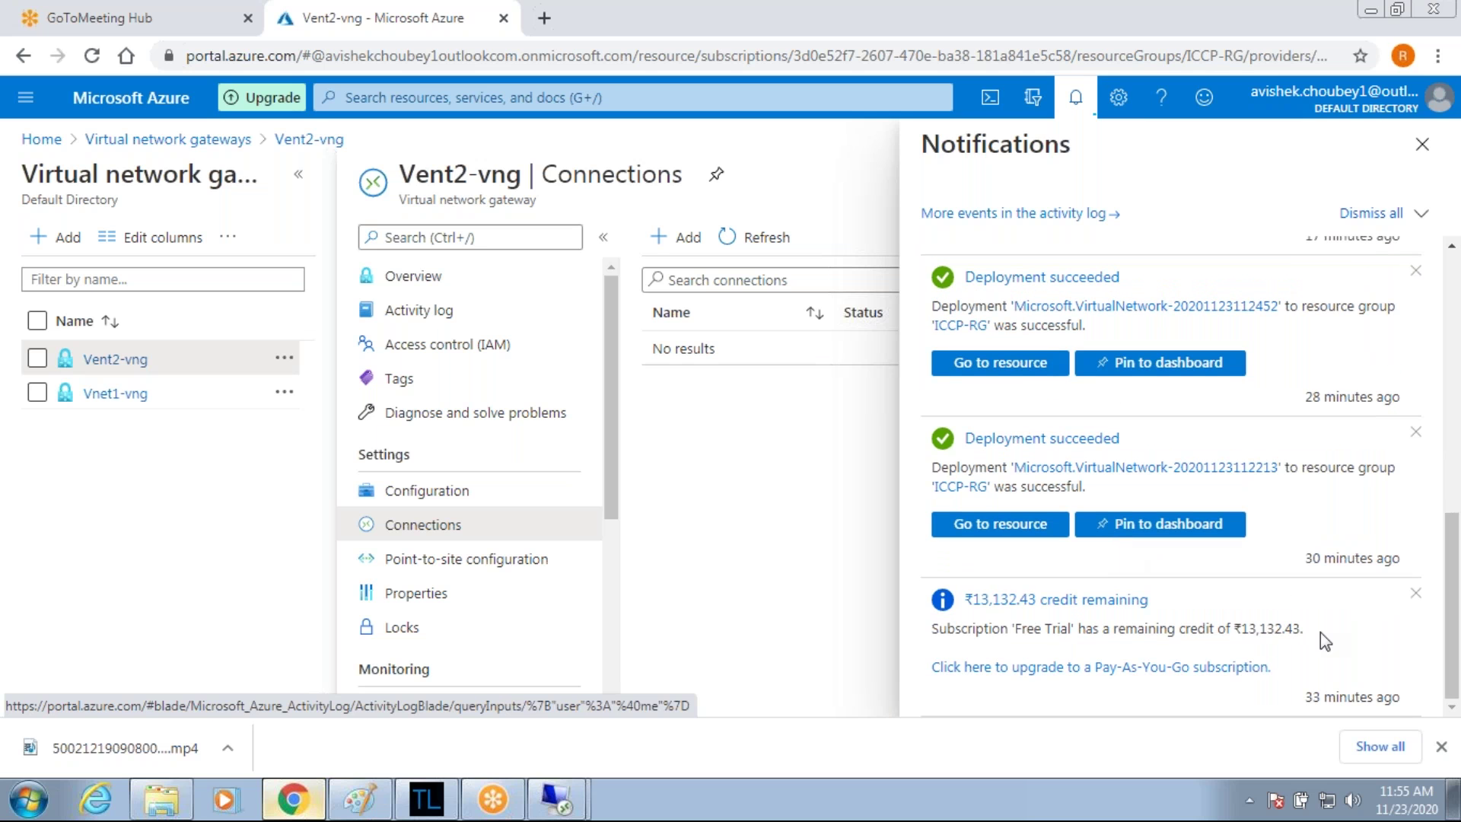
scroll(1268, 548, up, 4)
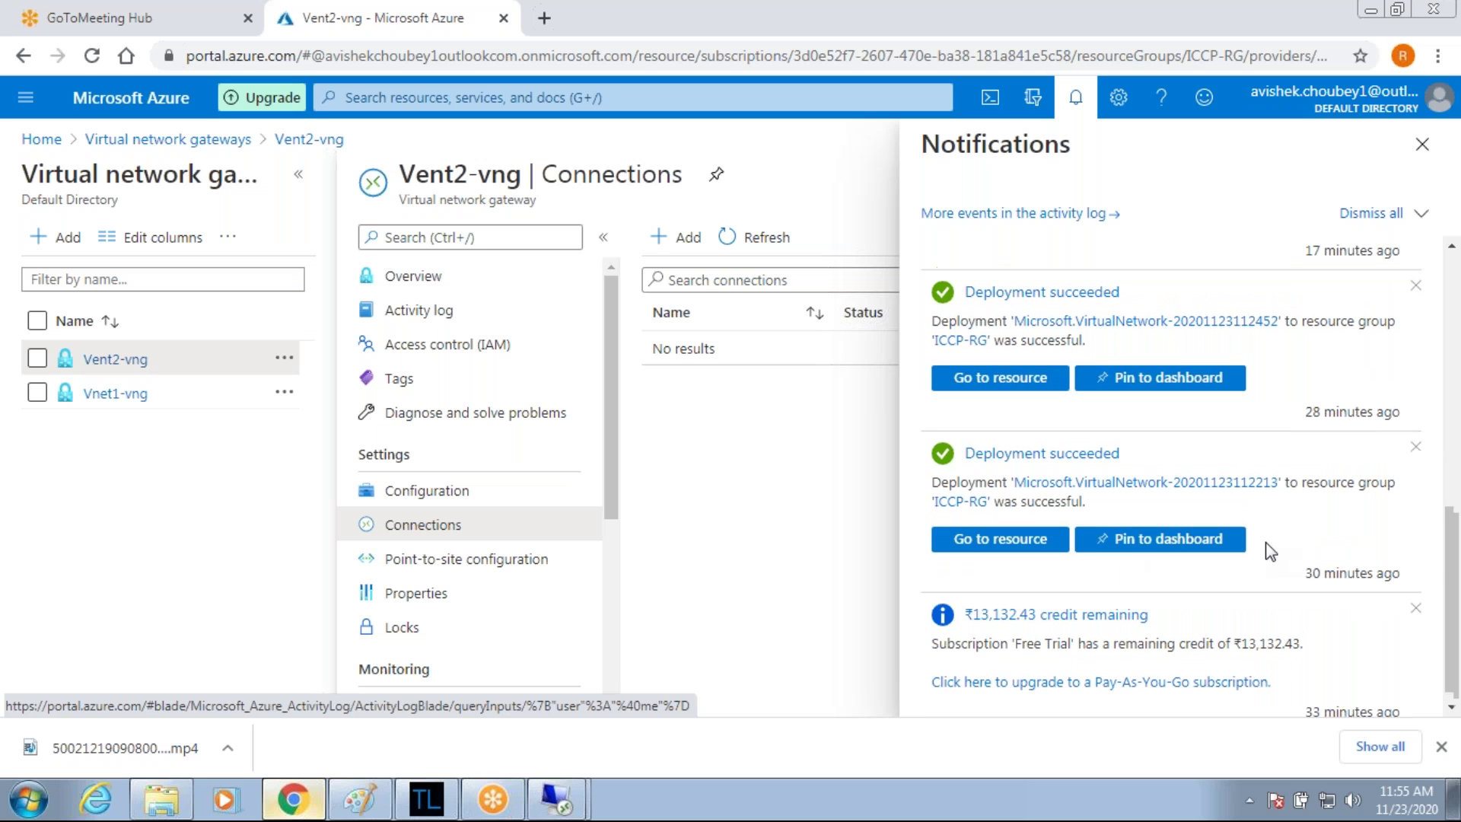
scroll(1172, 471, up, 5)
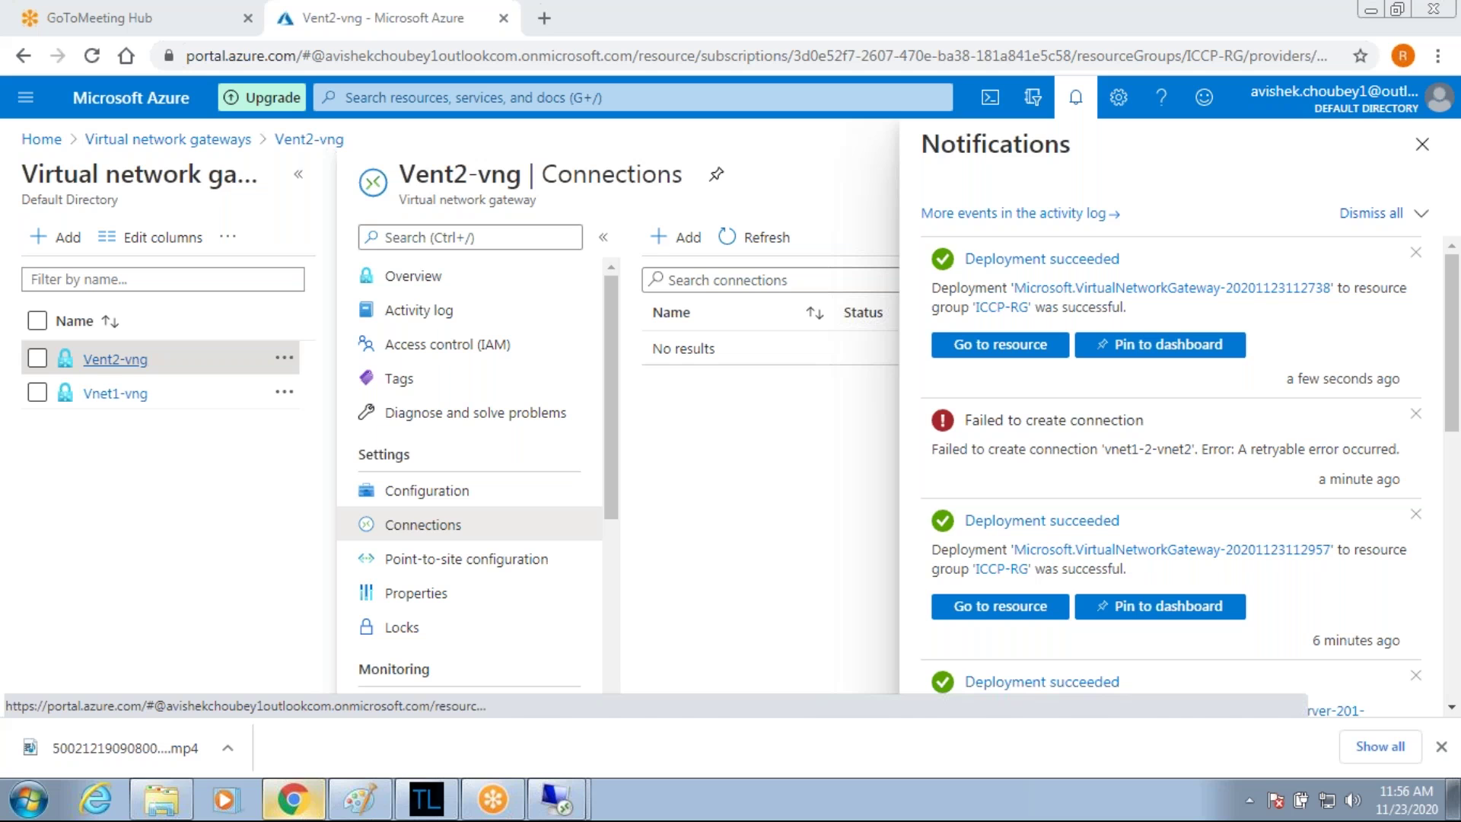
click(115, 359)
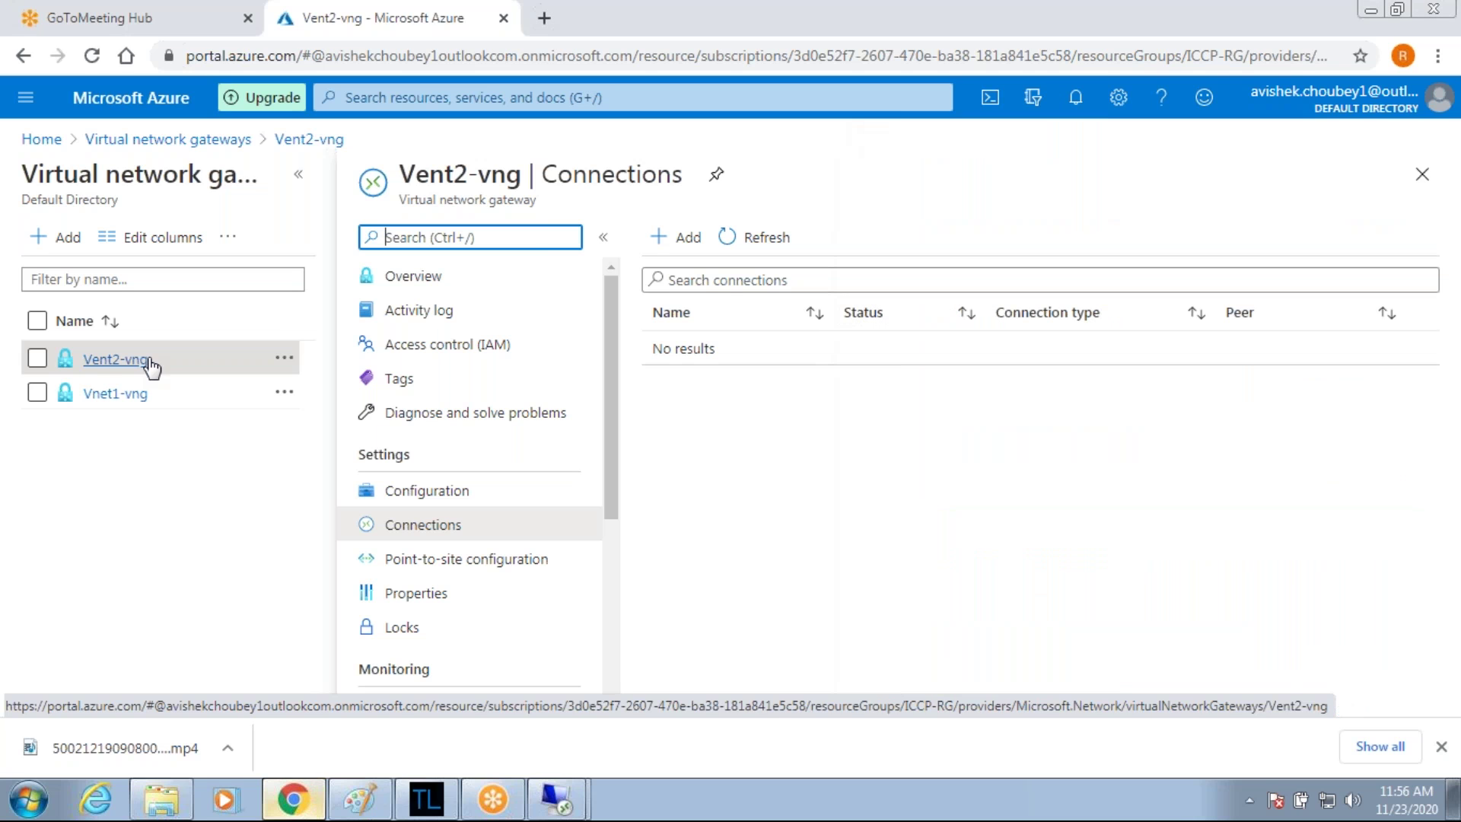
Add connection vnet2-2-vent1 with Vnet1-vng as second gateway and the same shared key.
click(664, 242)
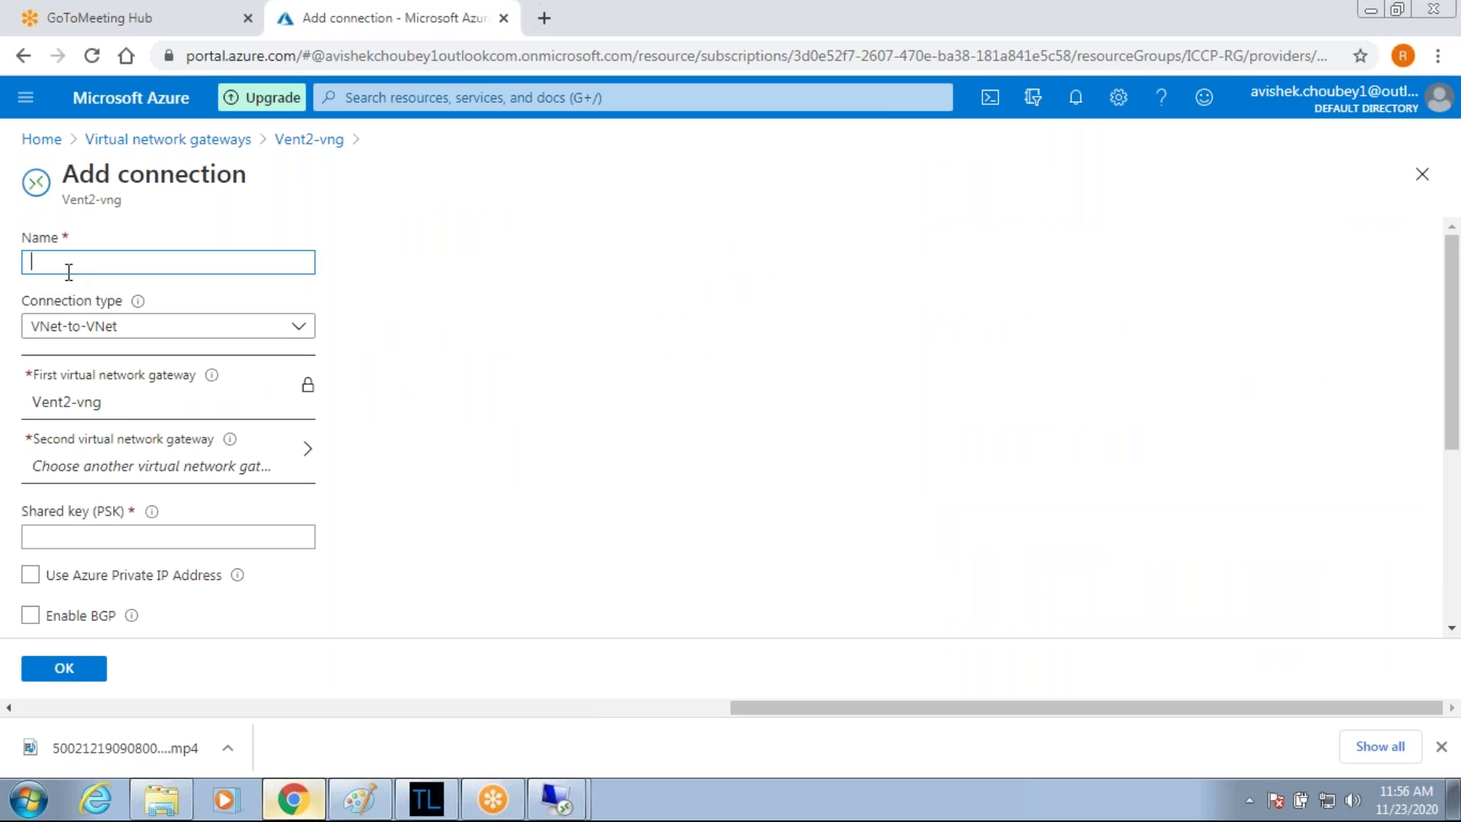
text(vnet2-2-vent1)
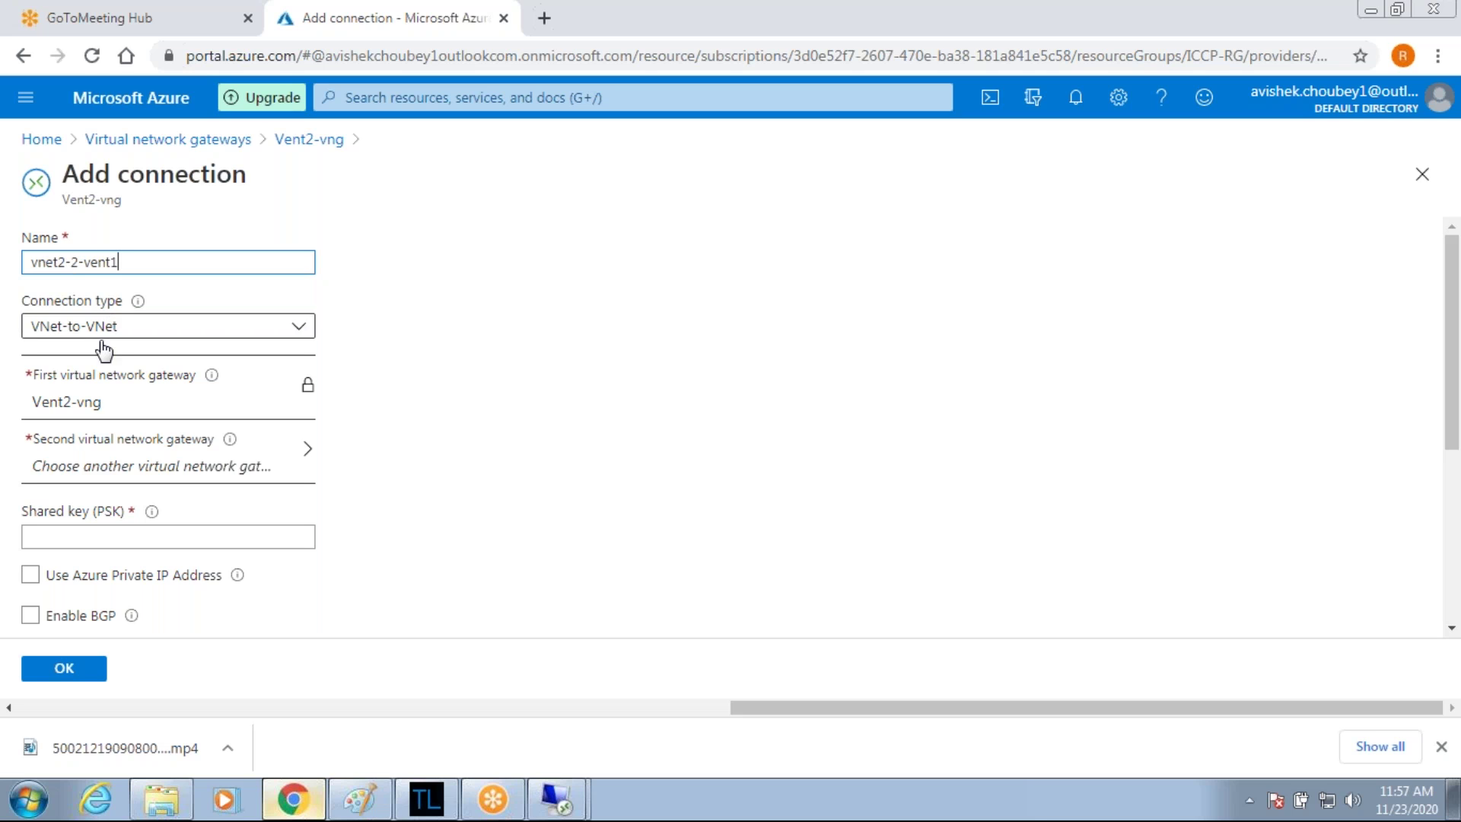
click(108, 444)
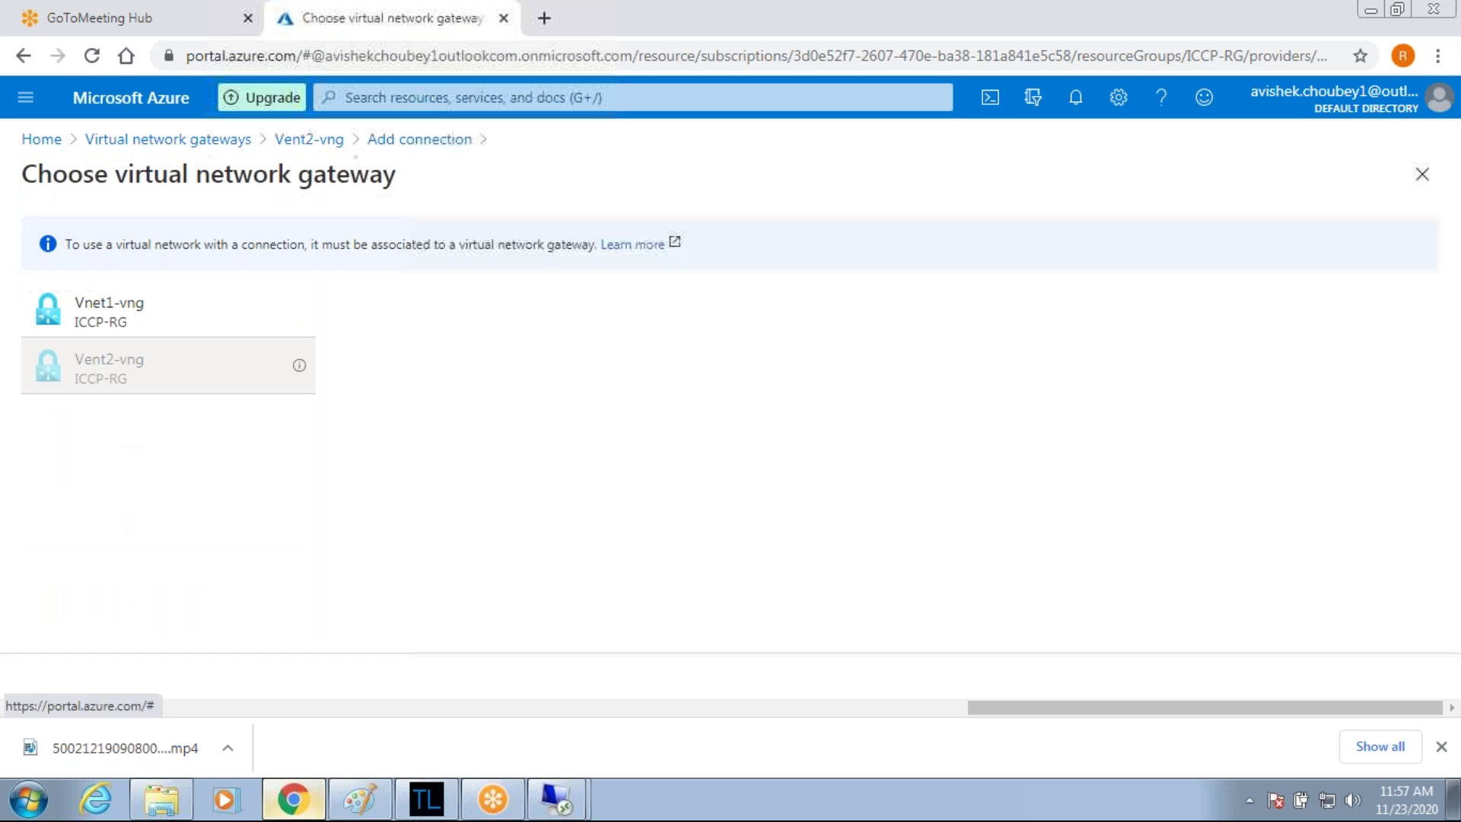
click(114, 313)
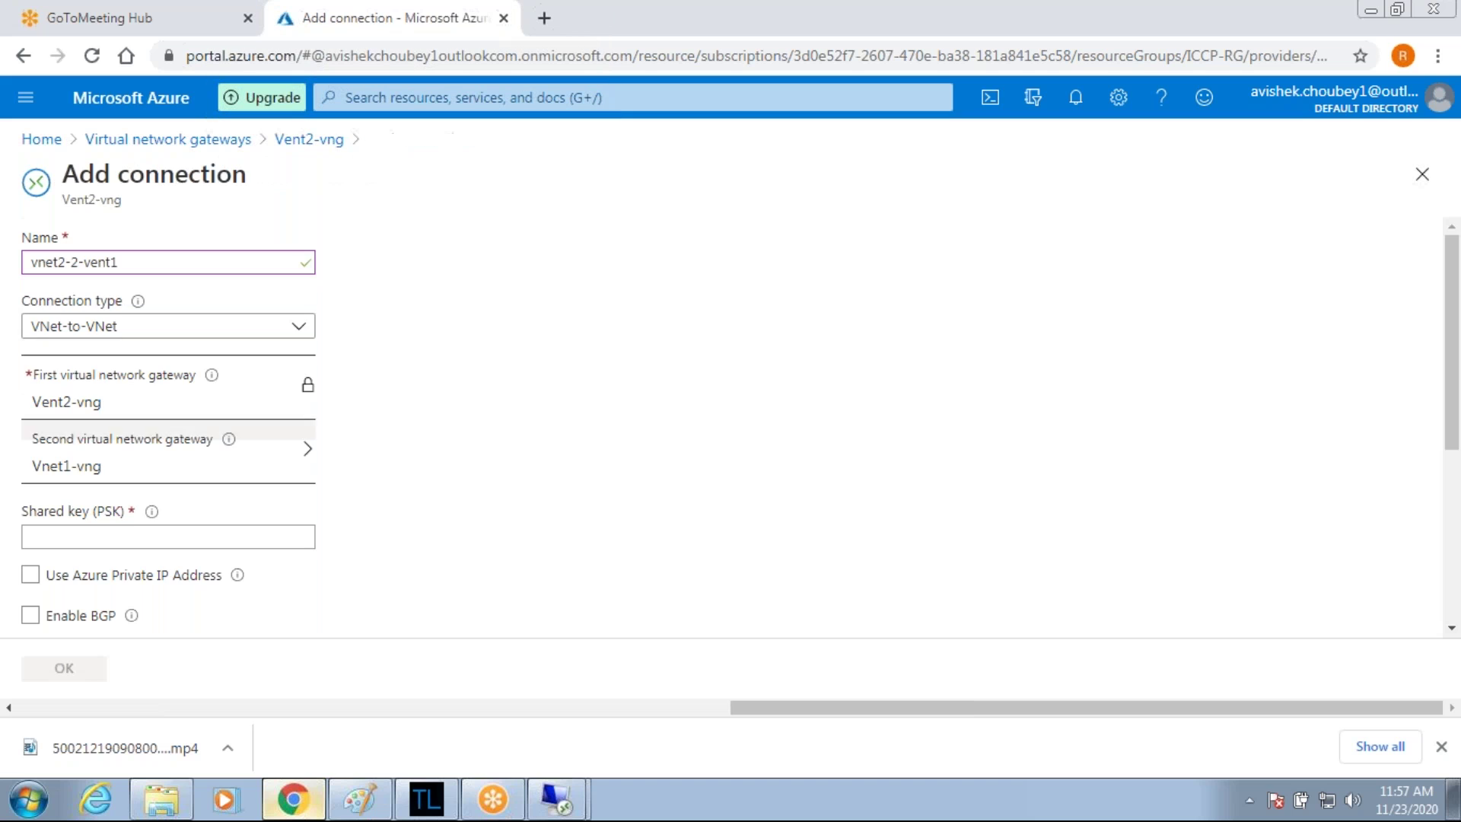
click(97, 536)
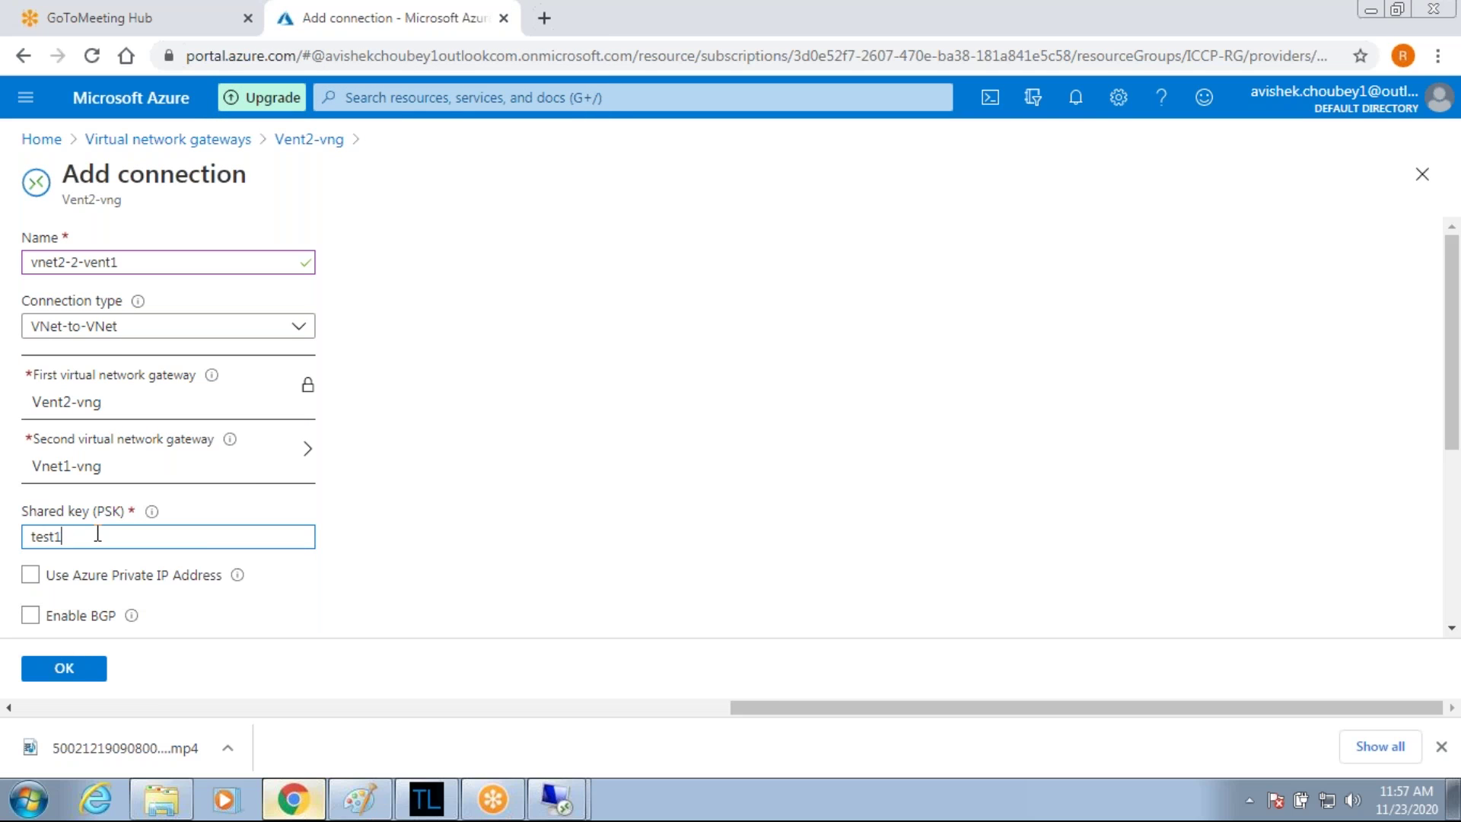
click(61, 668)
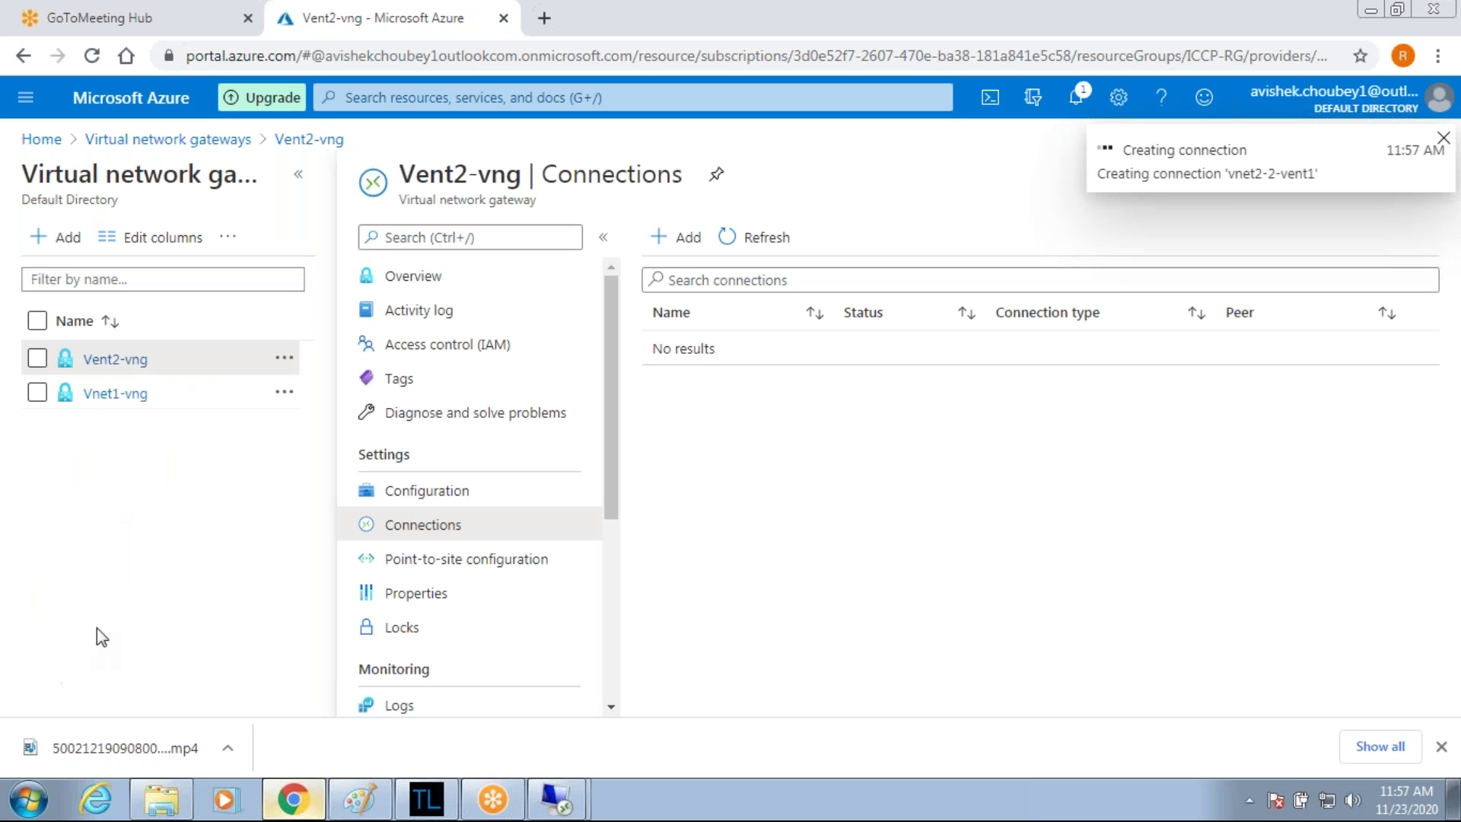
click(107, 400)
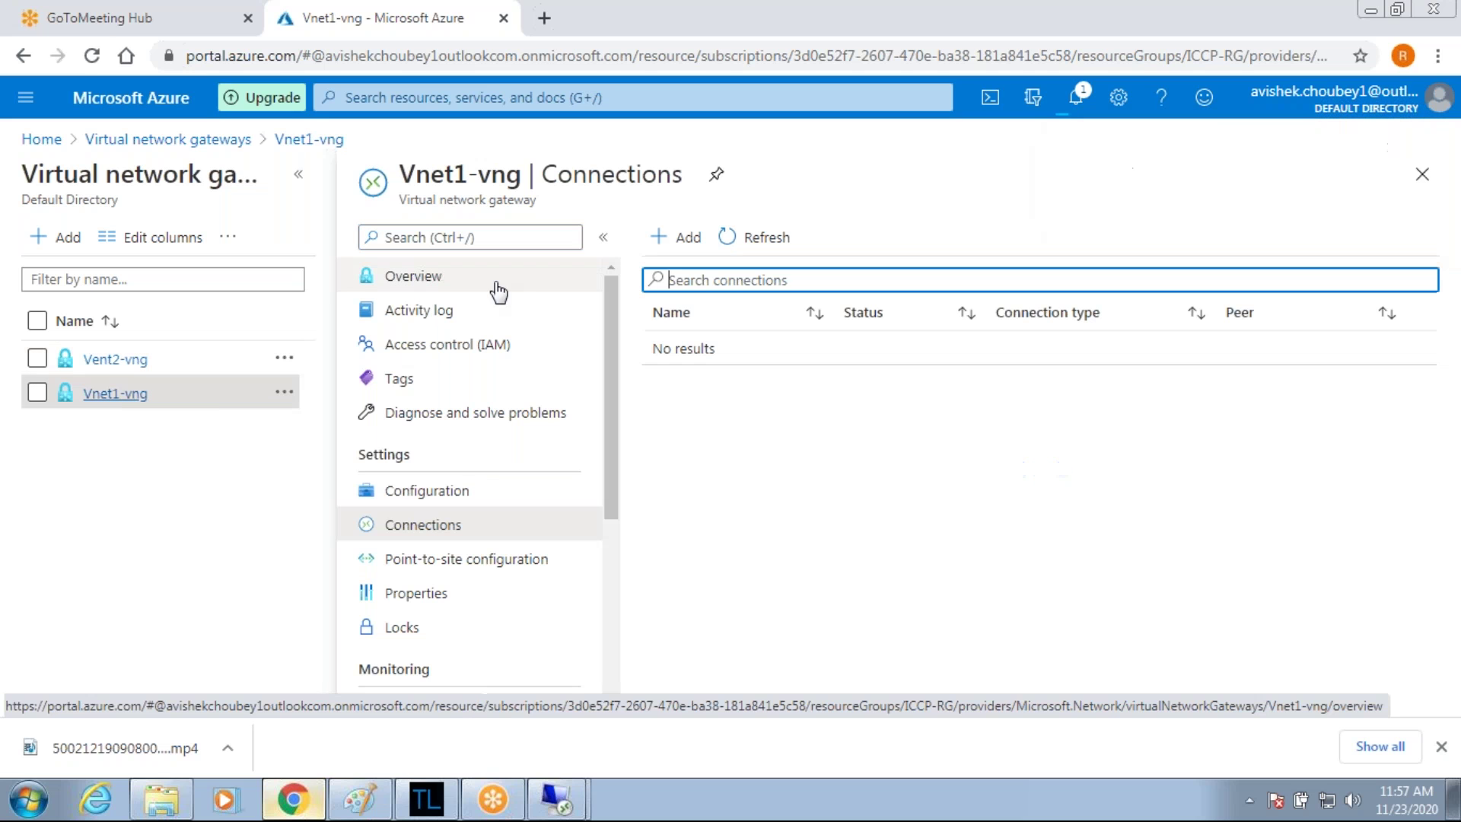
Retry connection vnet1-2-vnet2 on Vnet1-vng, choosing Vent2-vng as second gateway and the shared key.
click(687, 236)
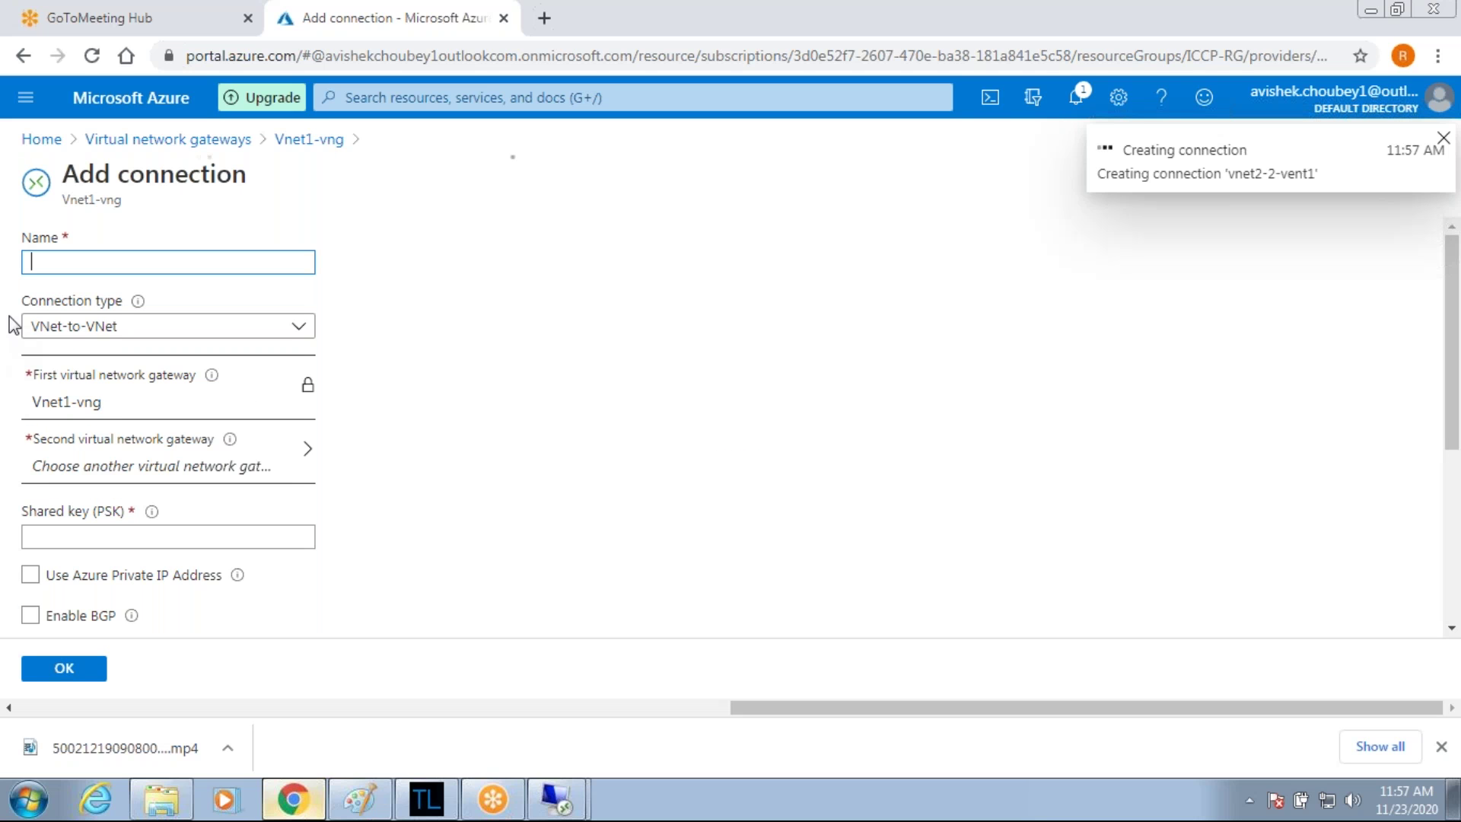
text(vnet1-)
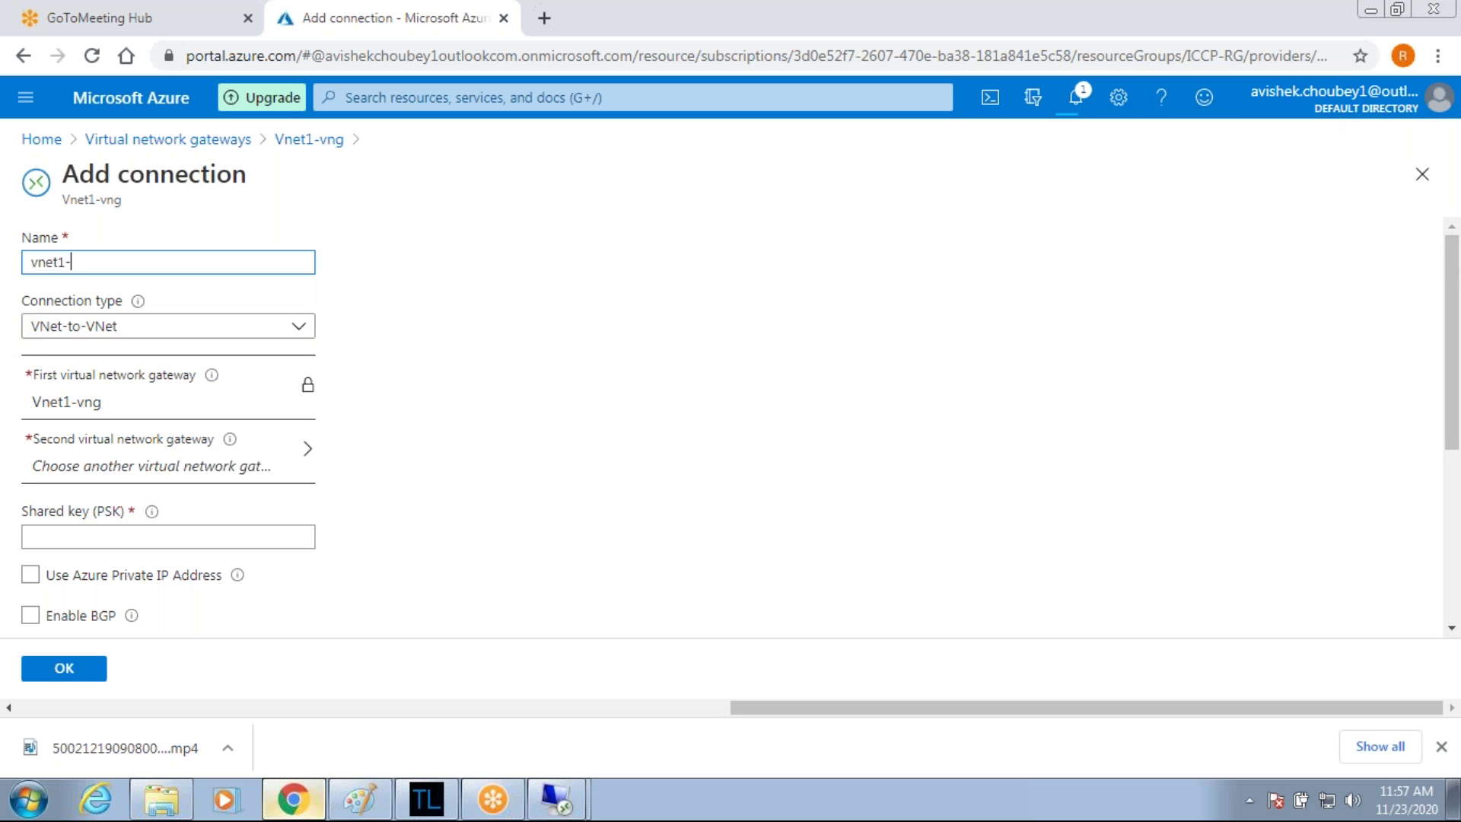
text(2-vnet2)
click(146, 455)
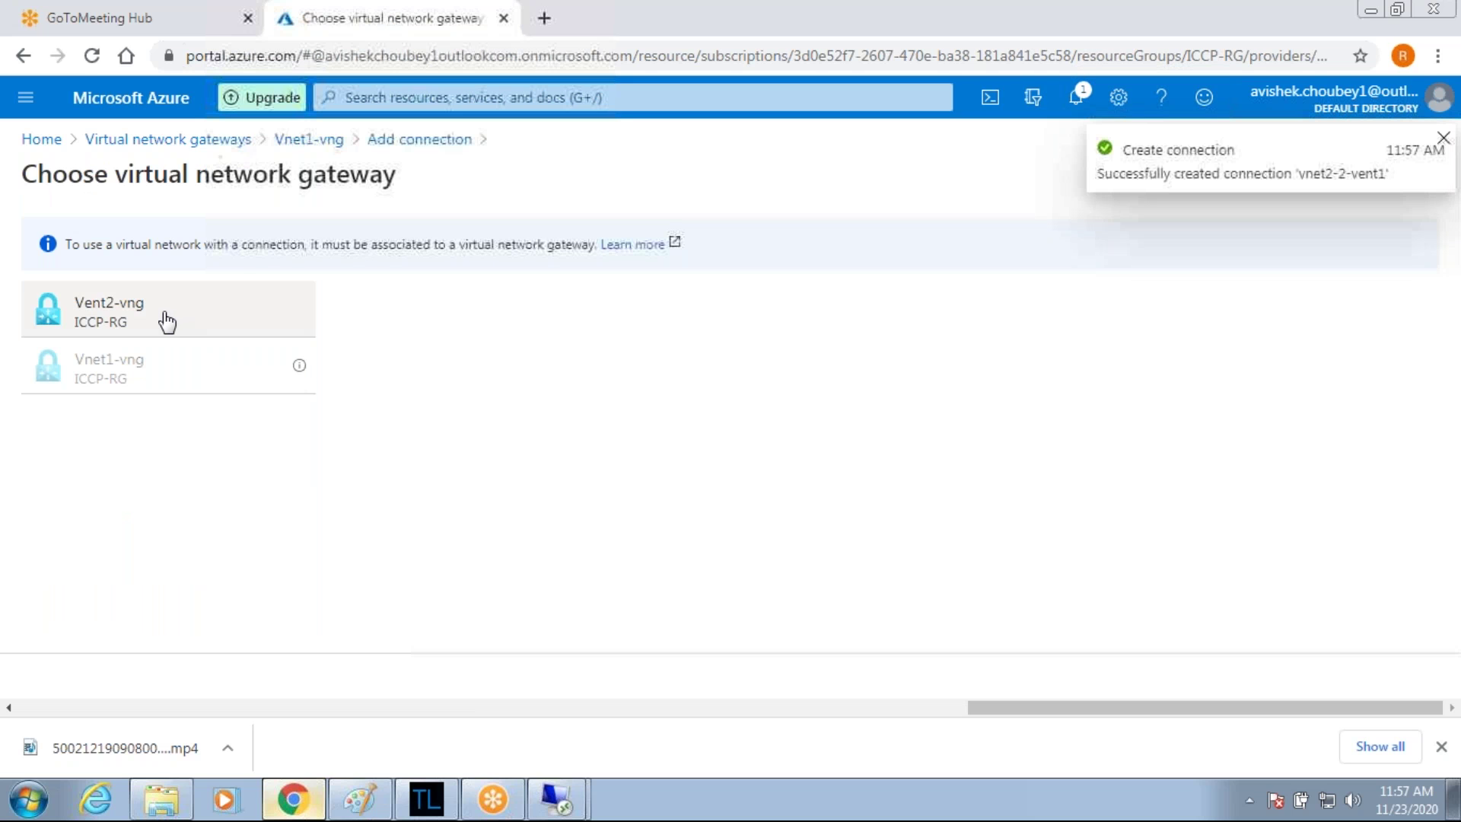
click(166, 322)
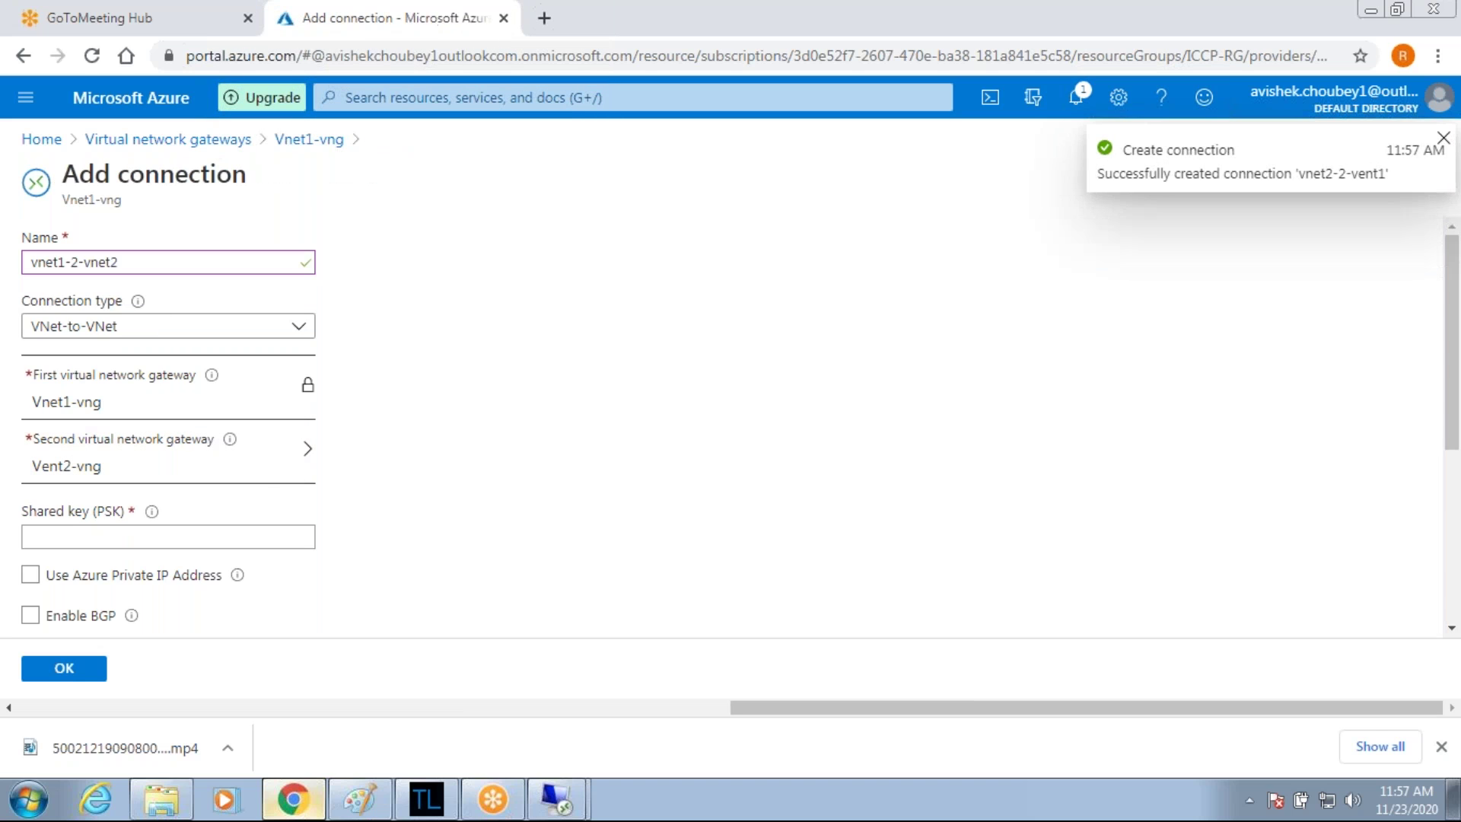
click(80, 528)
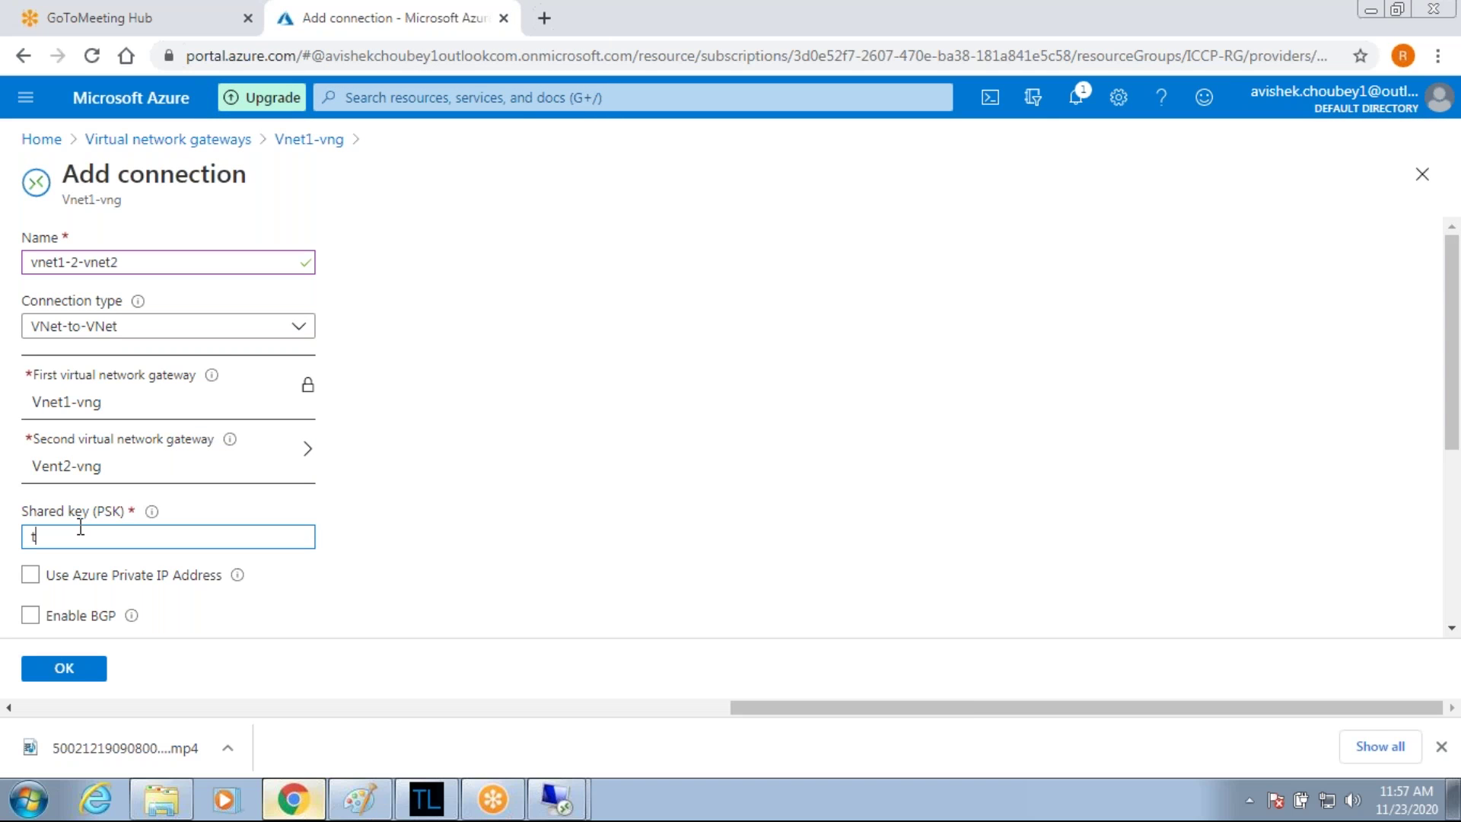
click(61, 677)
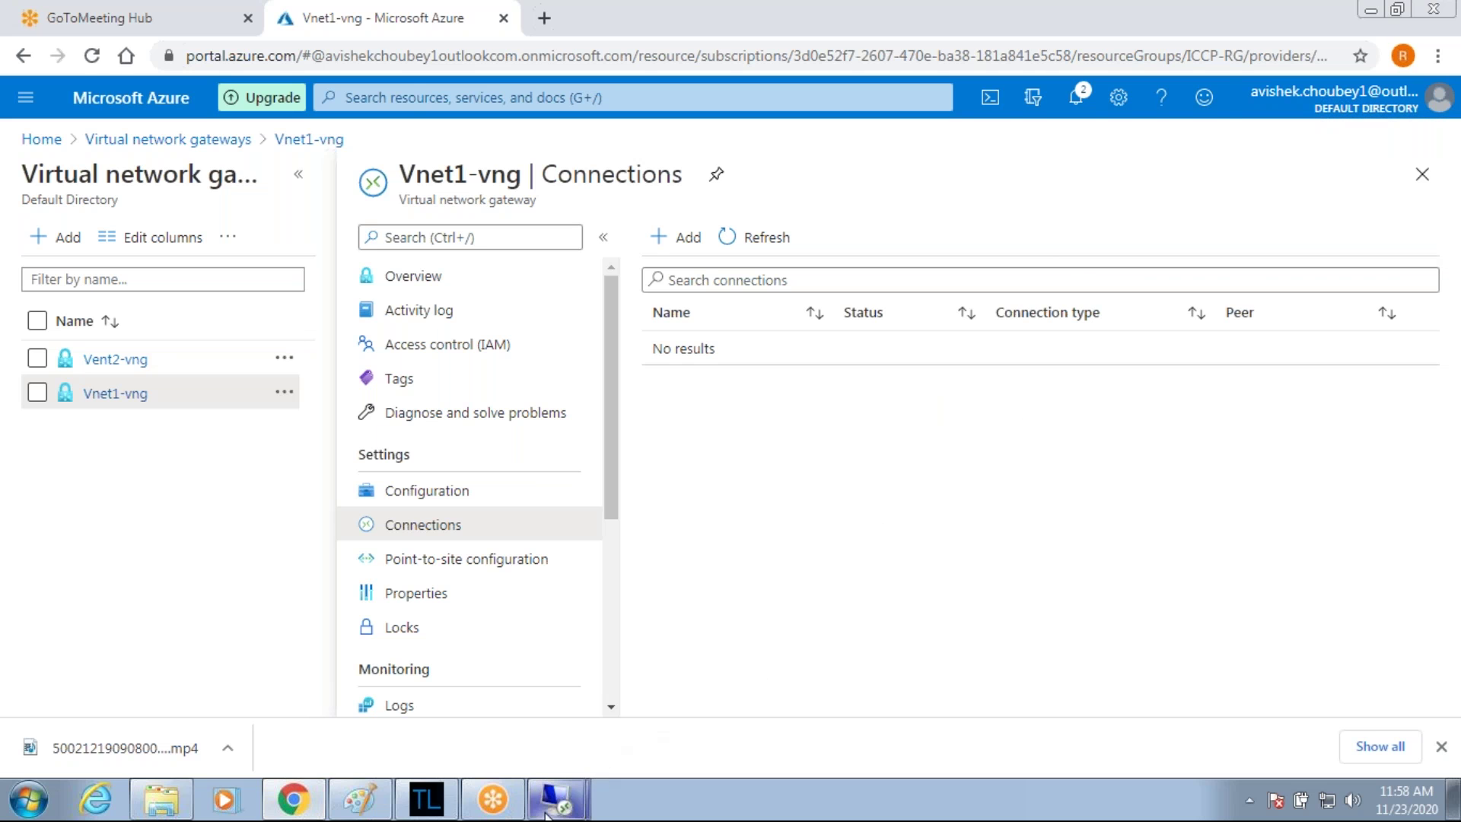
Restore the first VM's remote session to a window and narrow it to watch its ping replies.
mouse_move(546, 812)
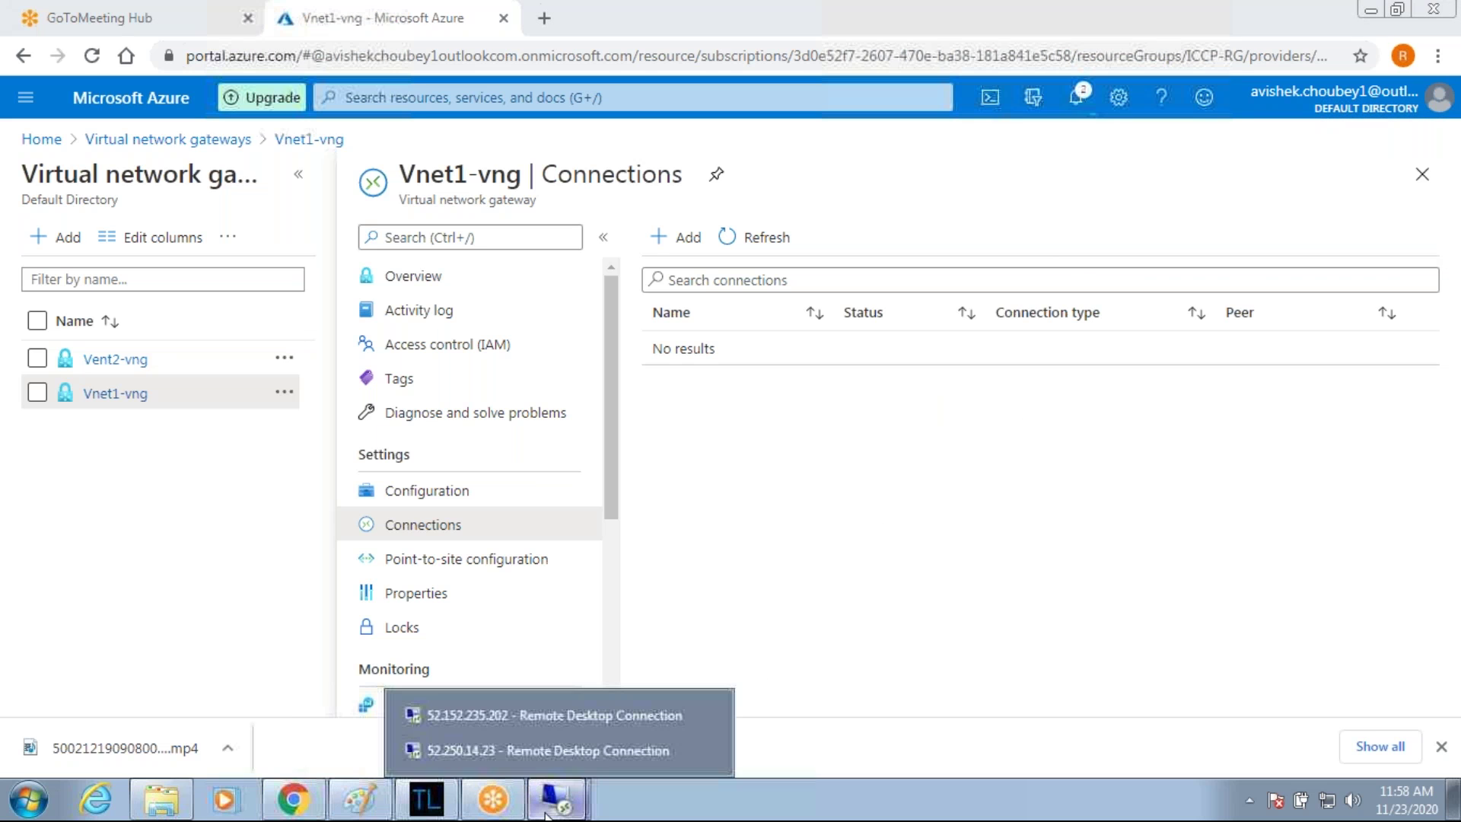
click(569, 717)
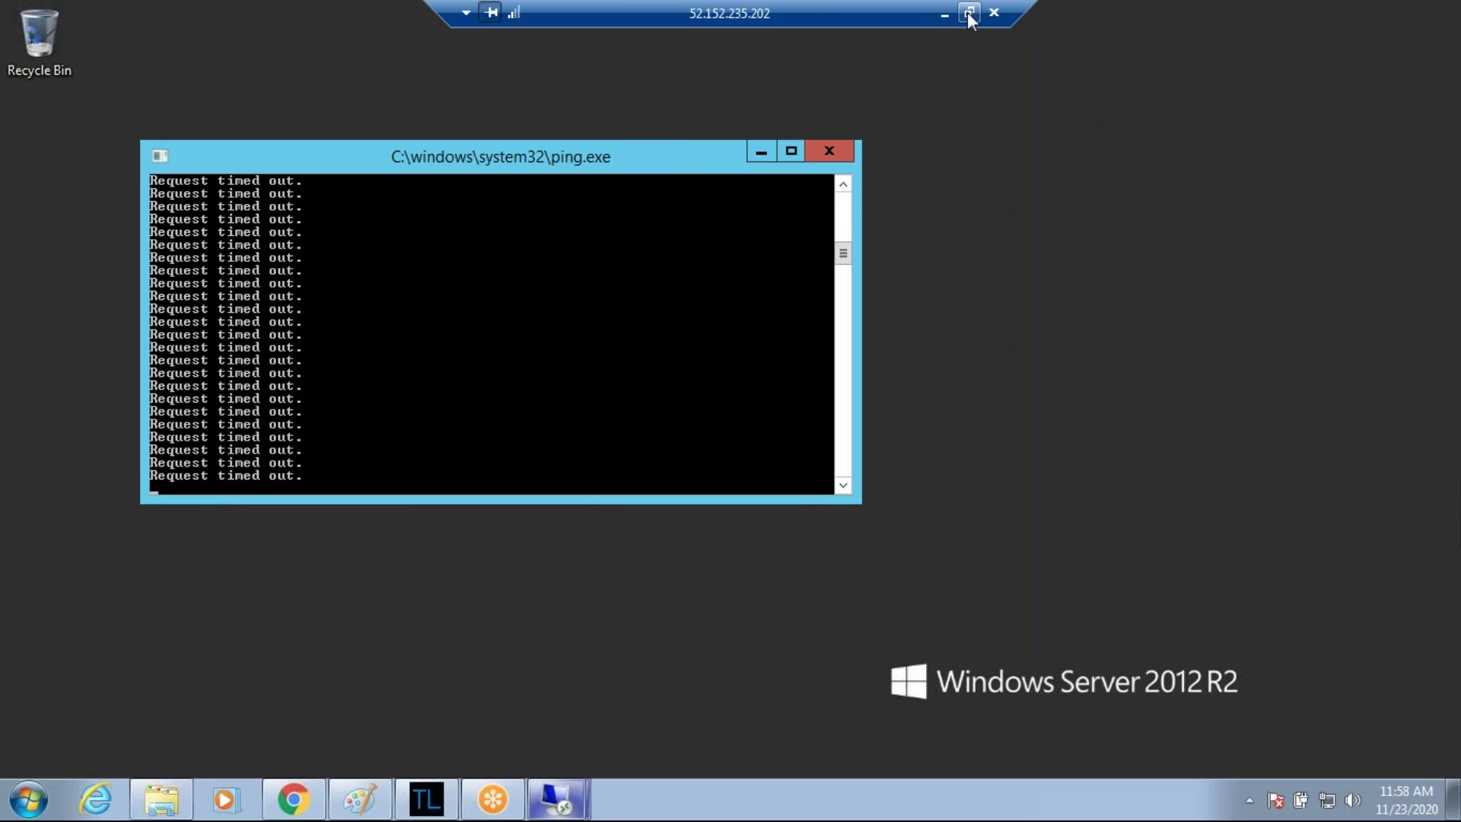
click(967, 12)
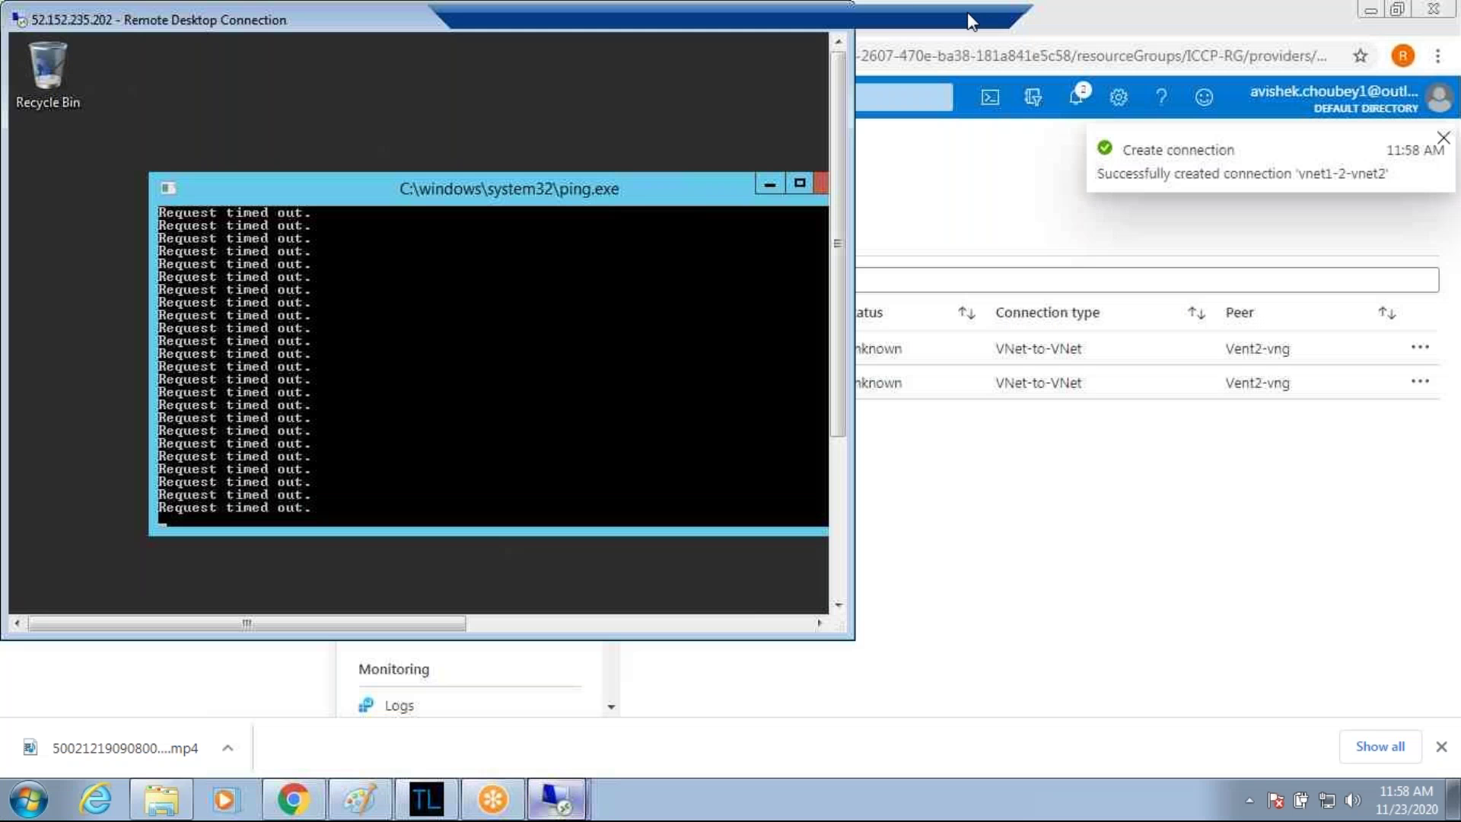
drag(594, 96, 642, 118)
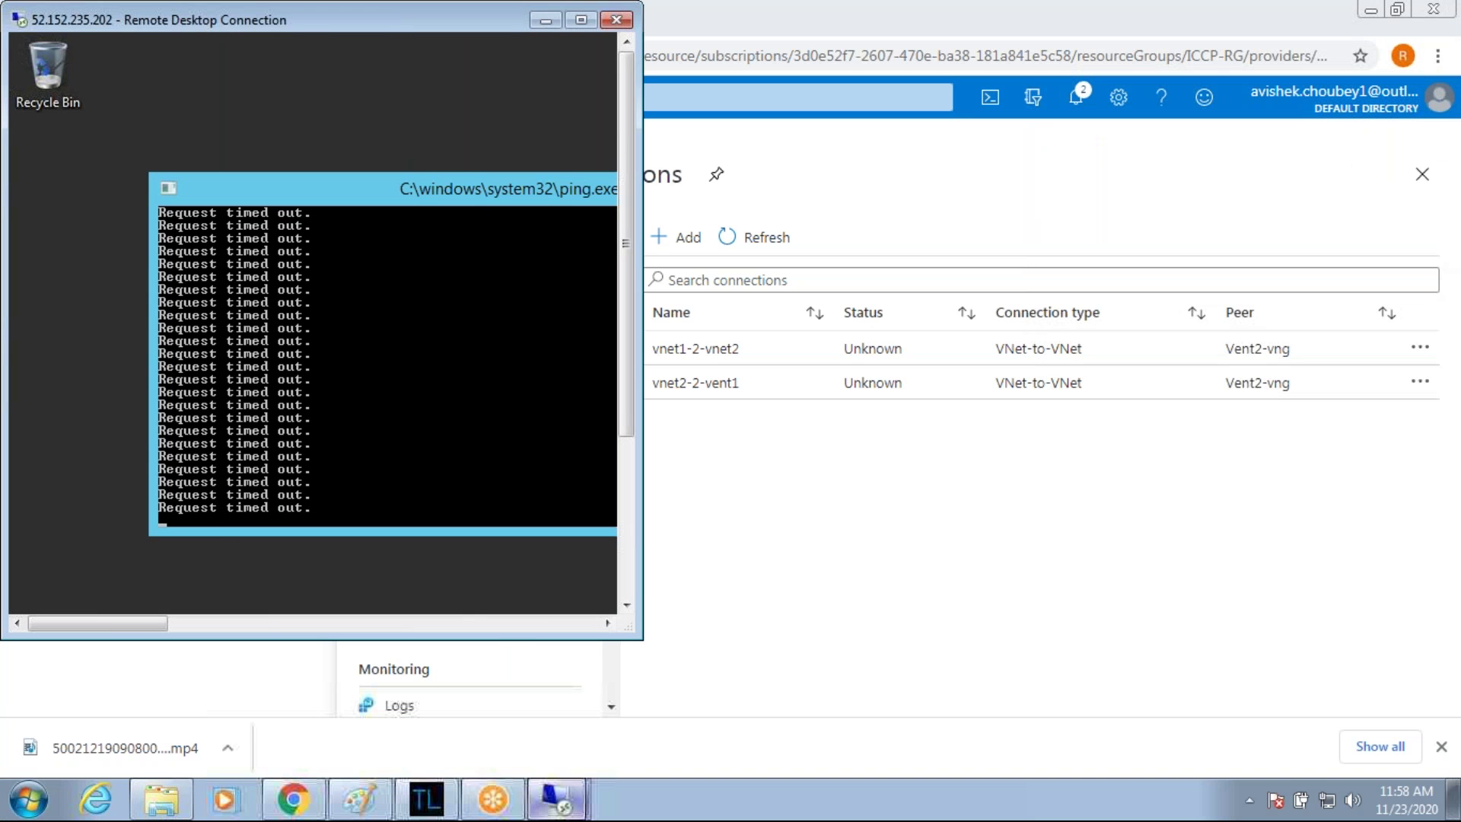
Check the second VM's ping replies, then return to the Vnet1-vng connections page.
click(562, 801)
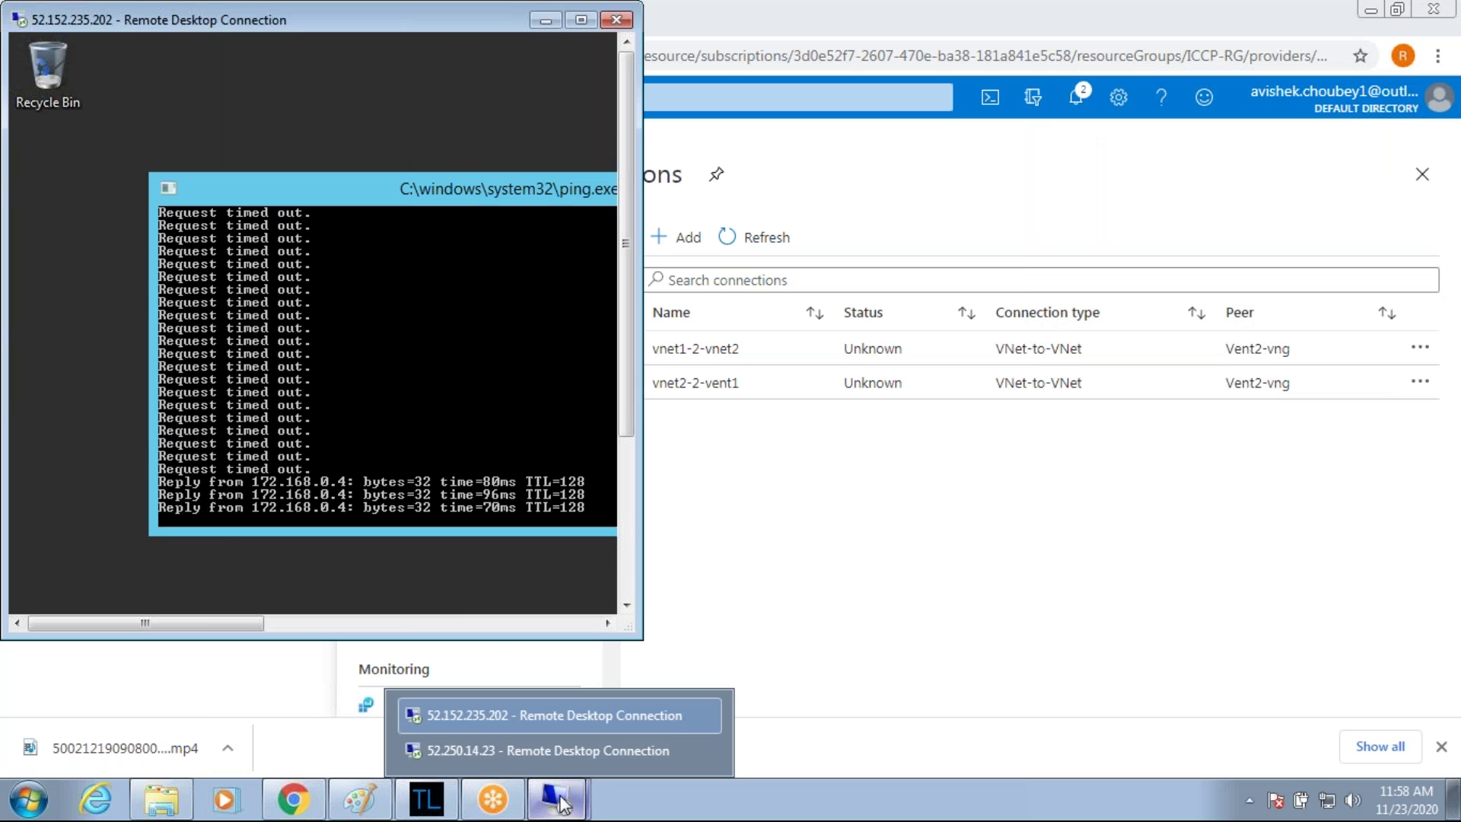
click(546, 758)
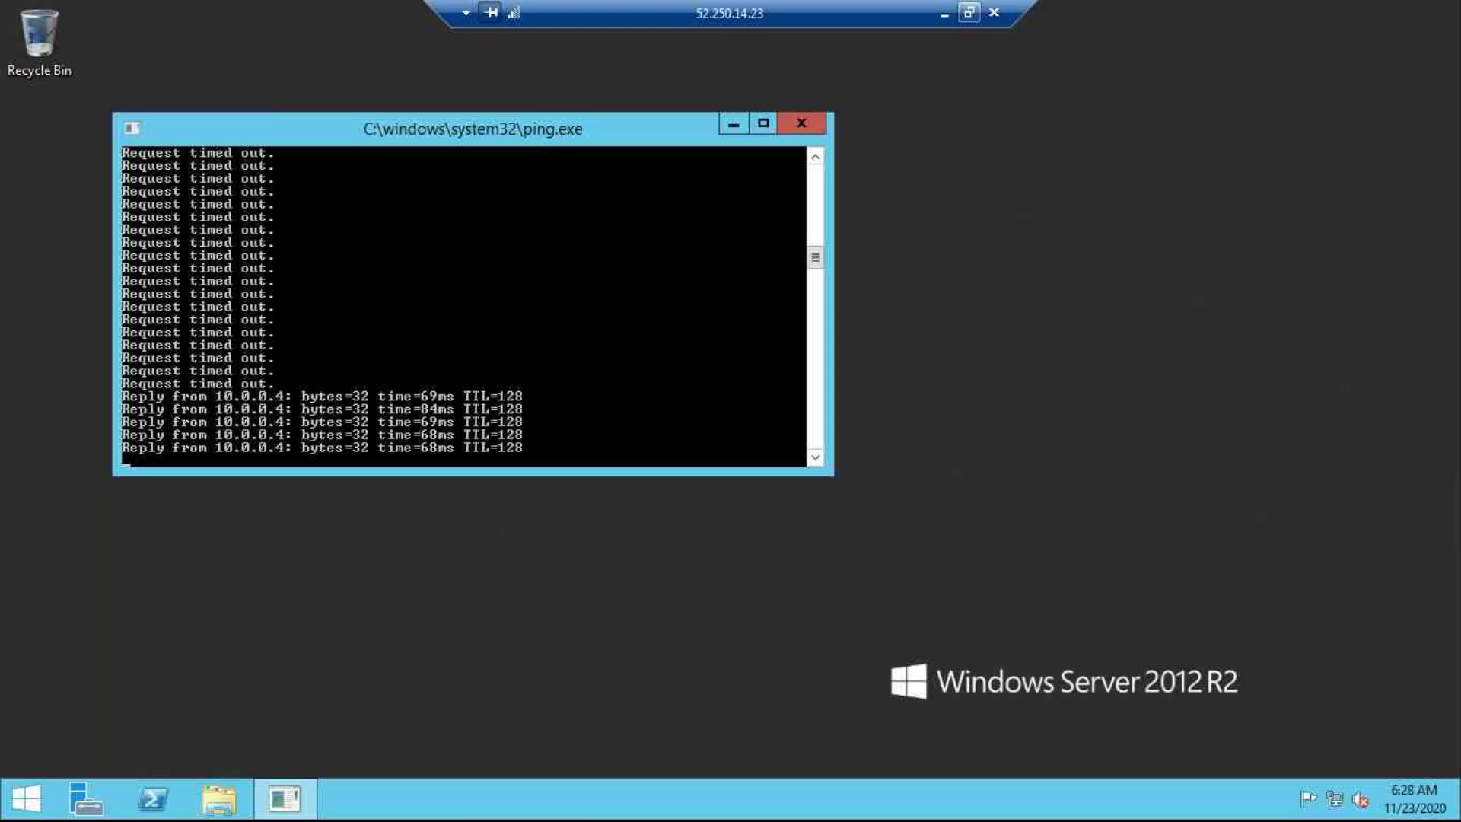
click(969, 12)
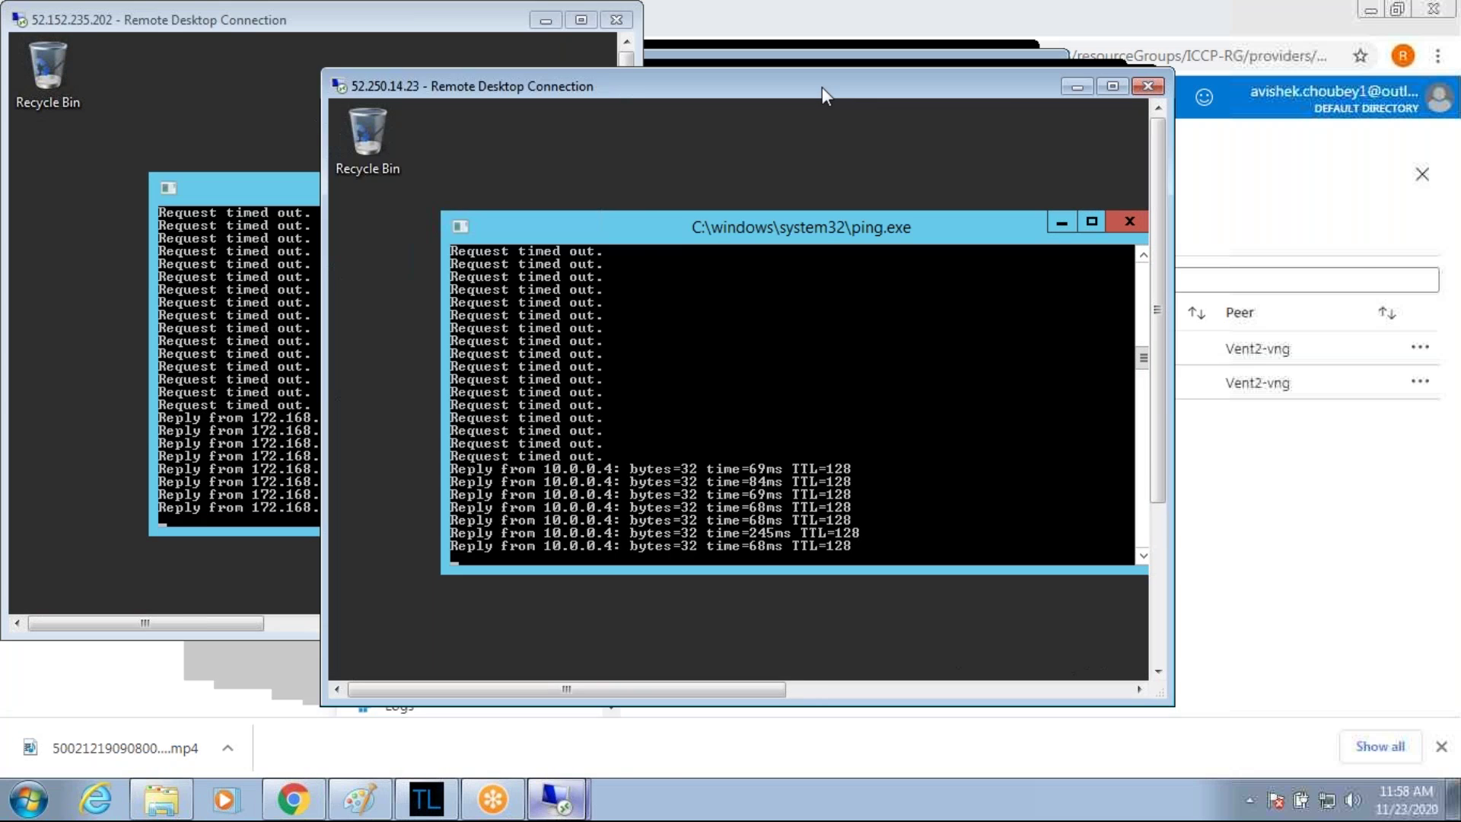
drag(822, 87, 1082, 1)
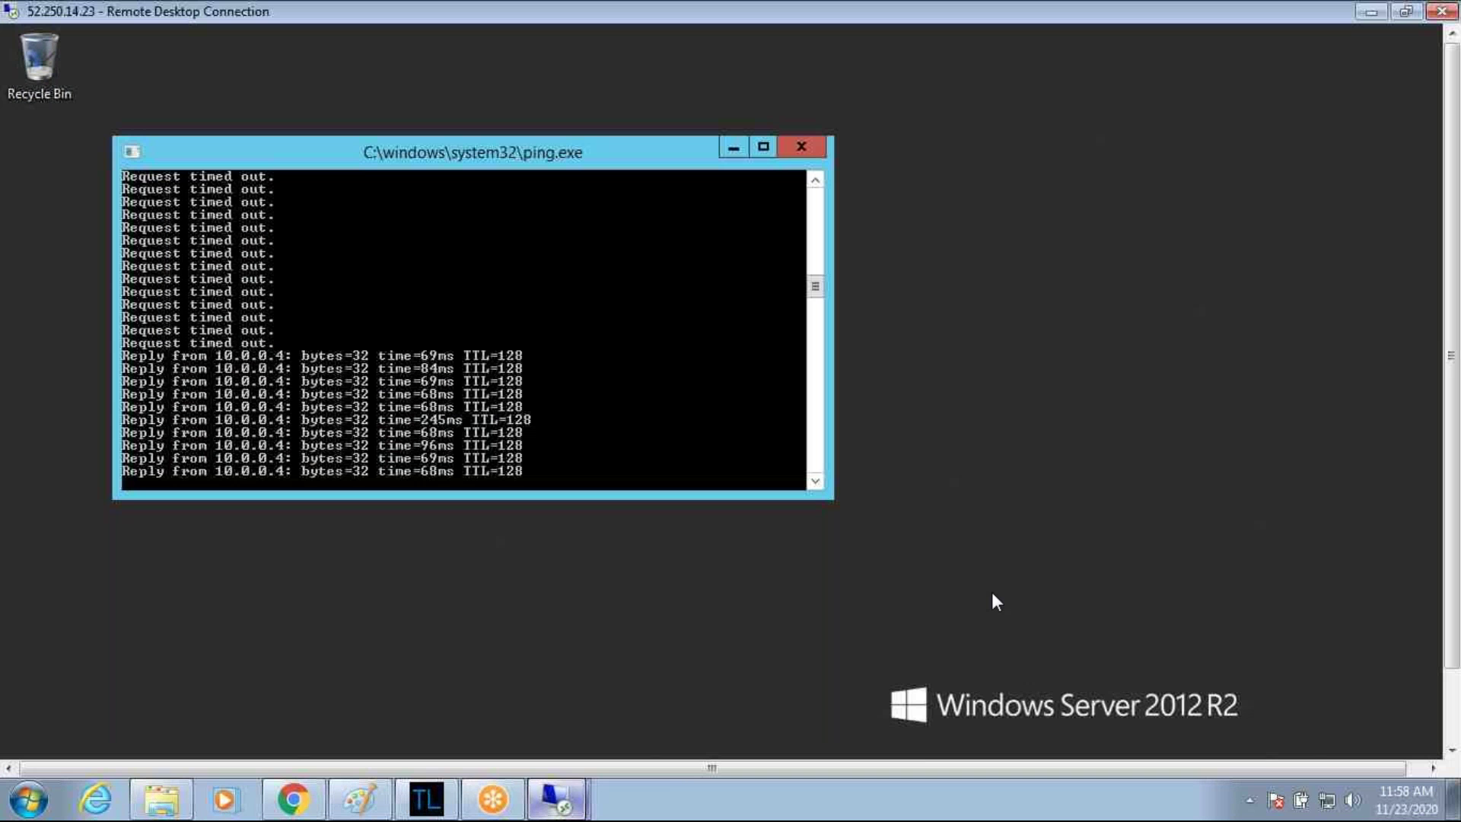
key(ctrl+alt+Pause)
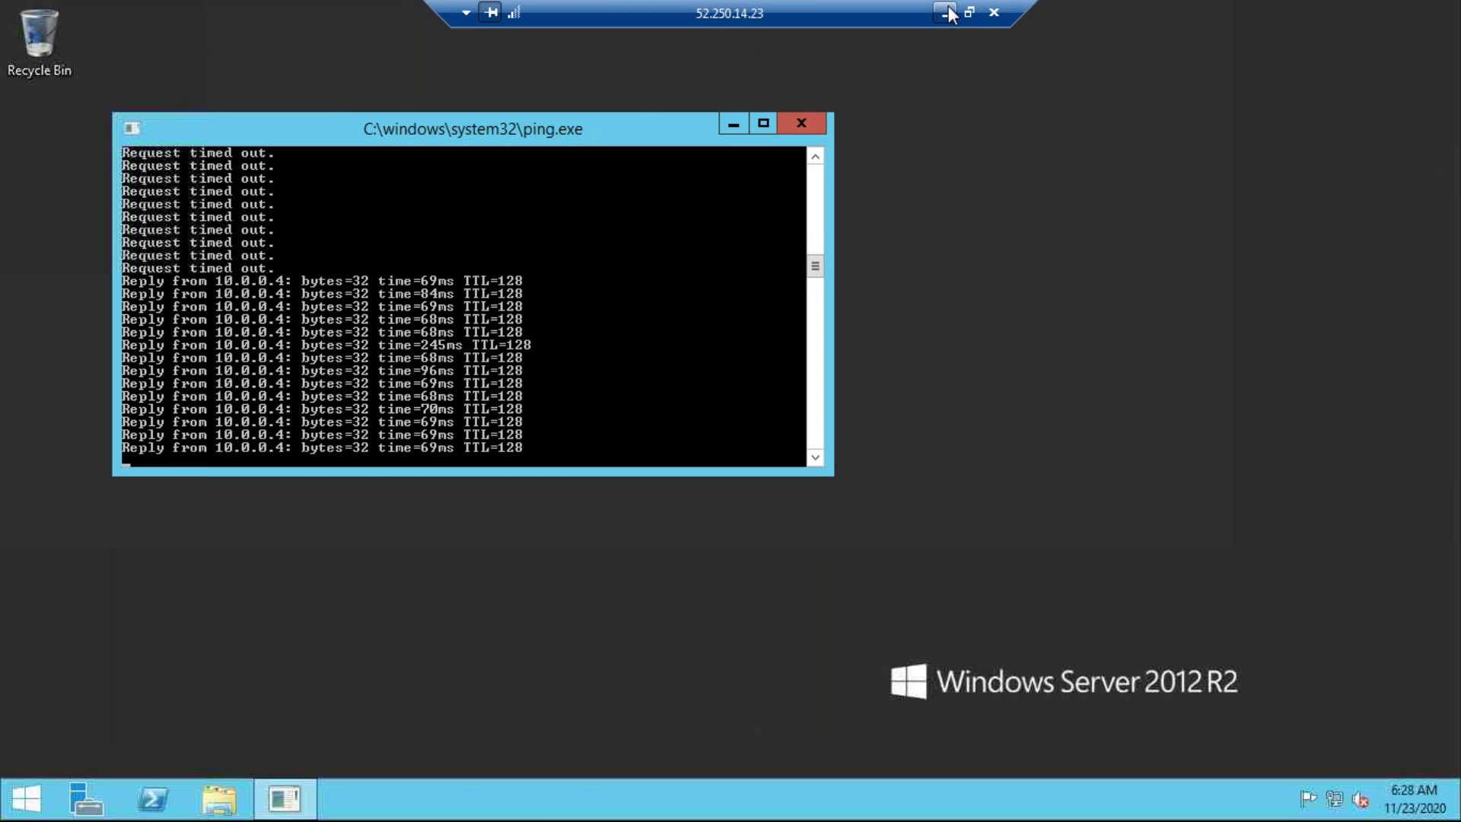
click(948, 13)
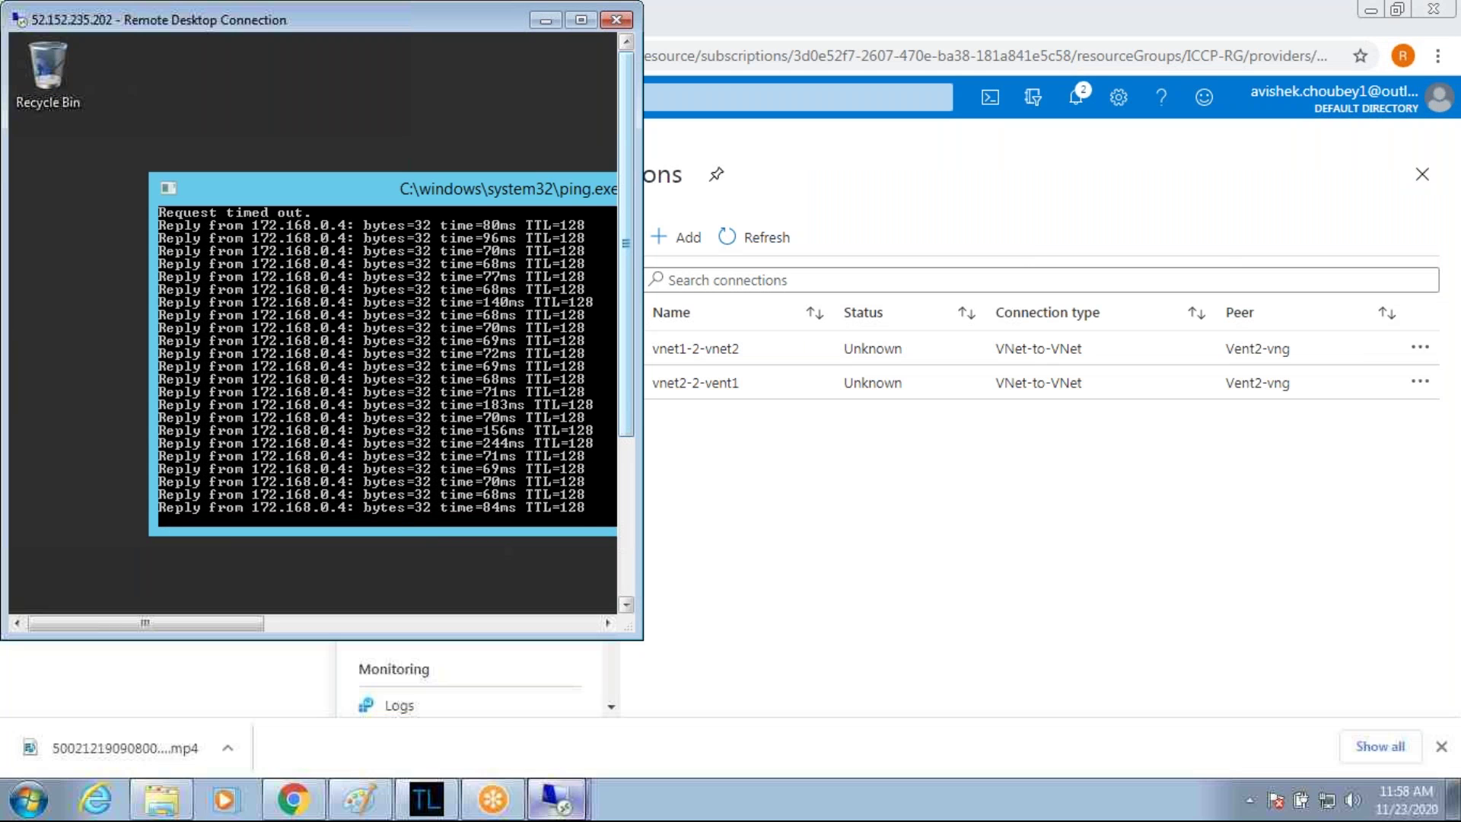
click(723, 452)
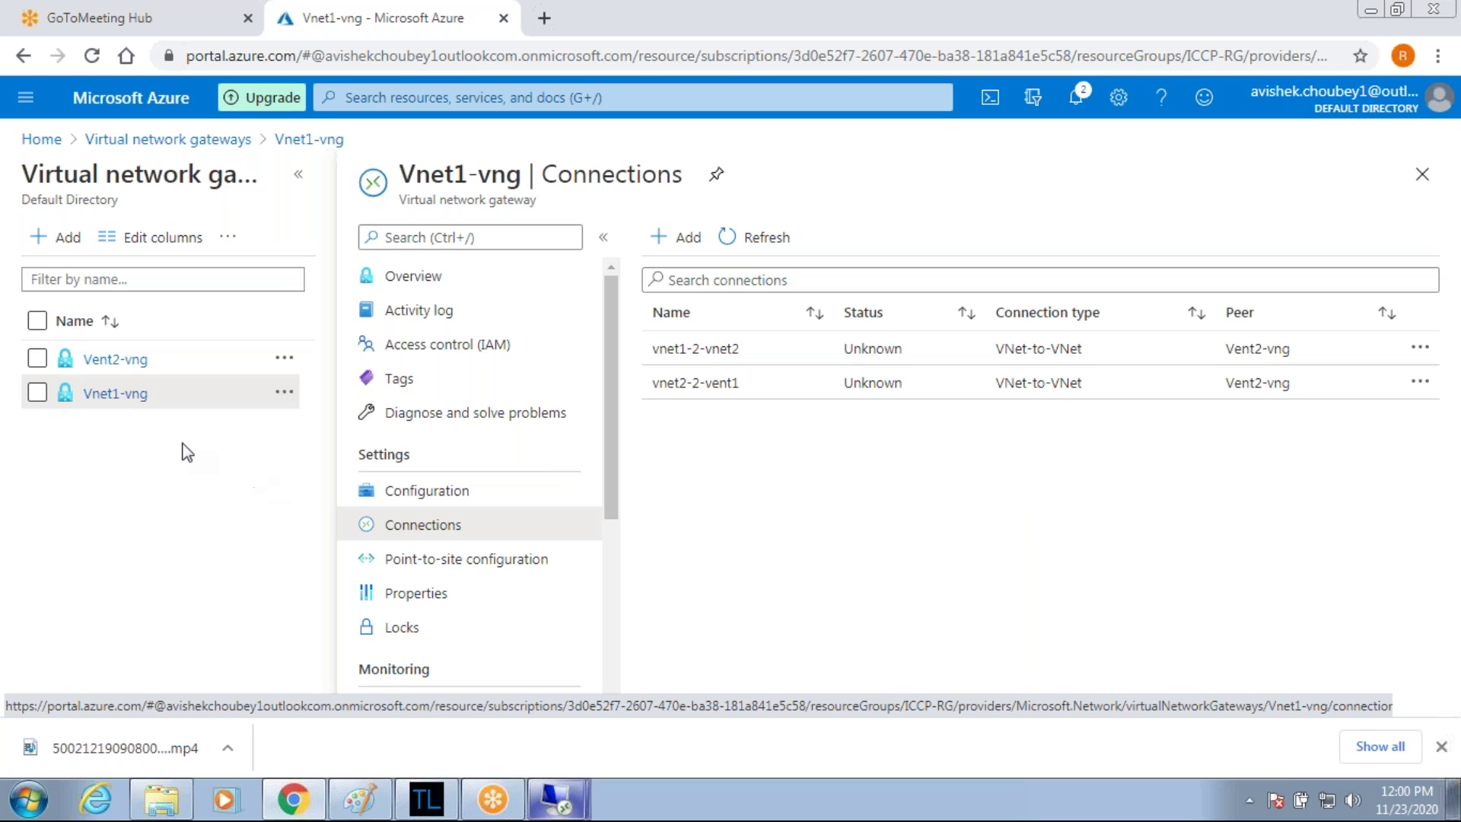
Select all 20 resources under All resources and delete them, confirming with 'yes'.
click(42, 138)
click(26, 95)
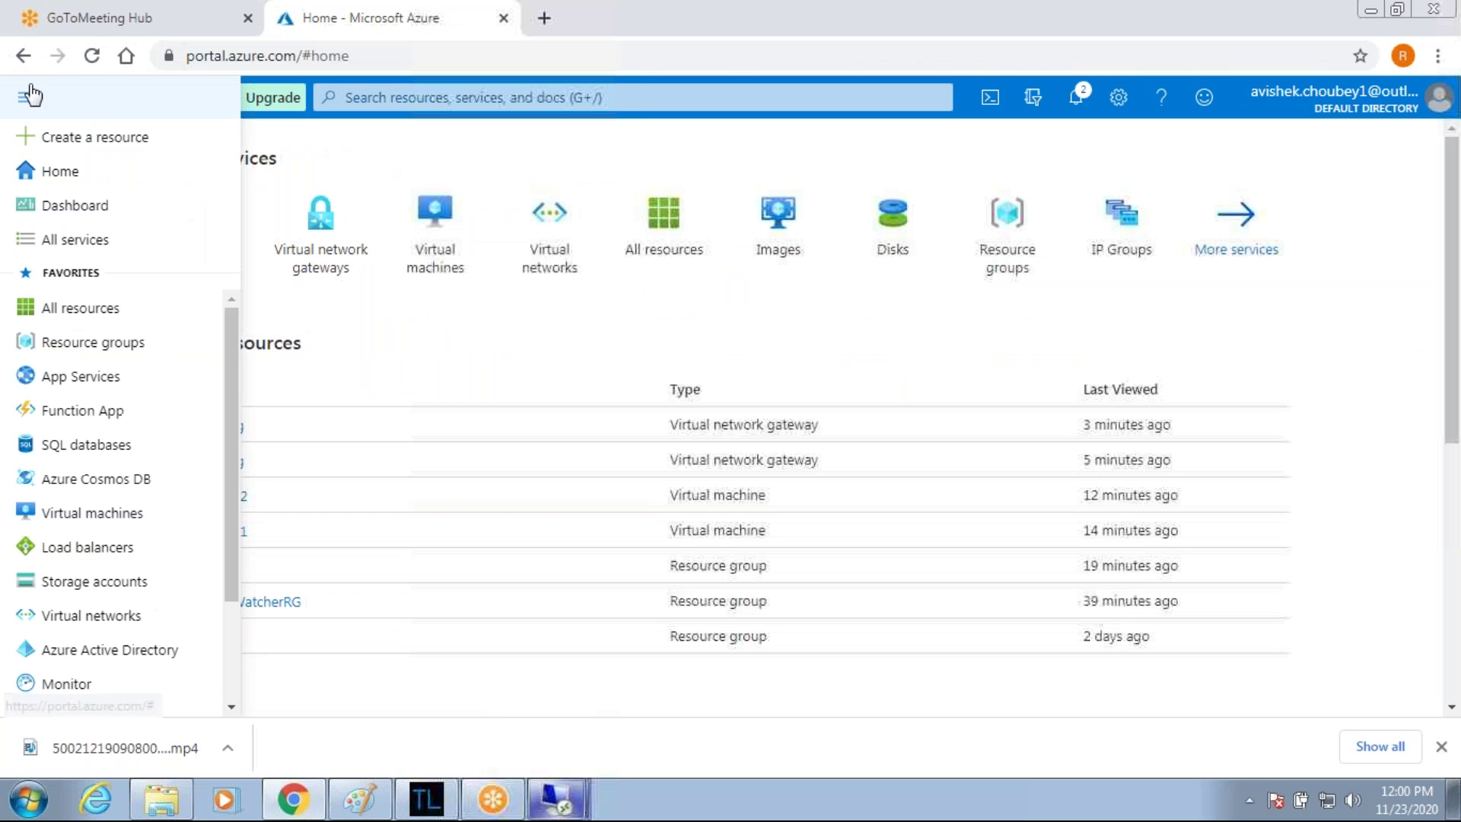
click(78, 310)
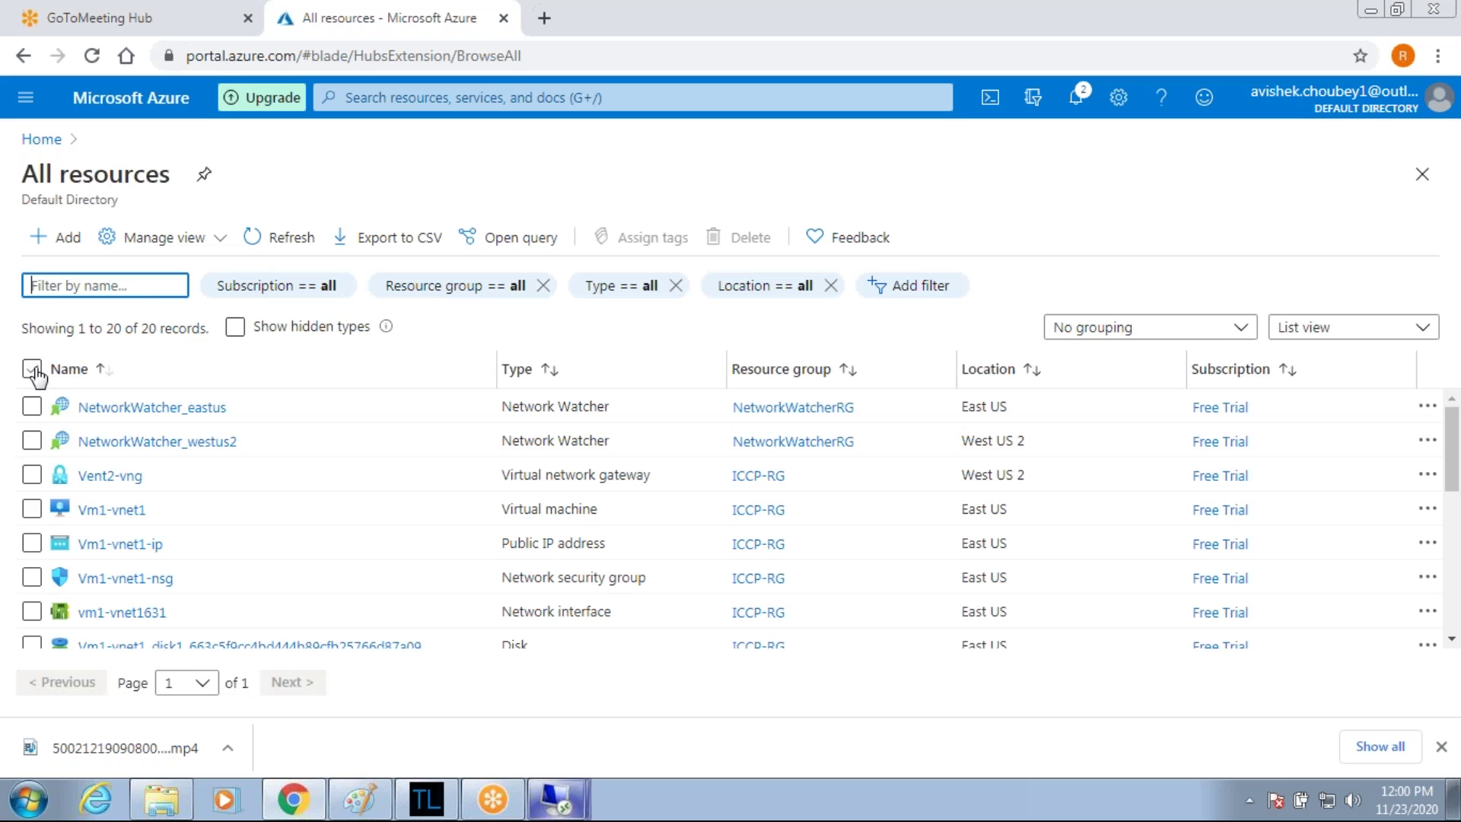
click(32, 370)
click(738, 237)
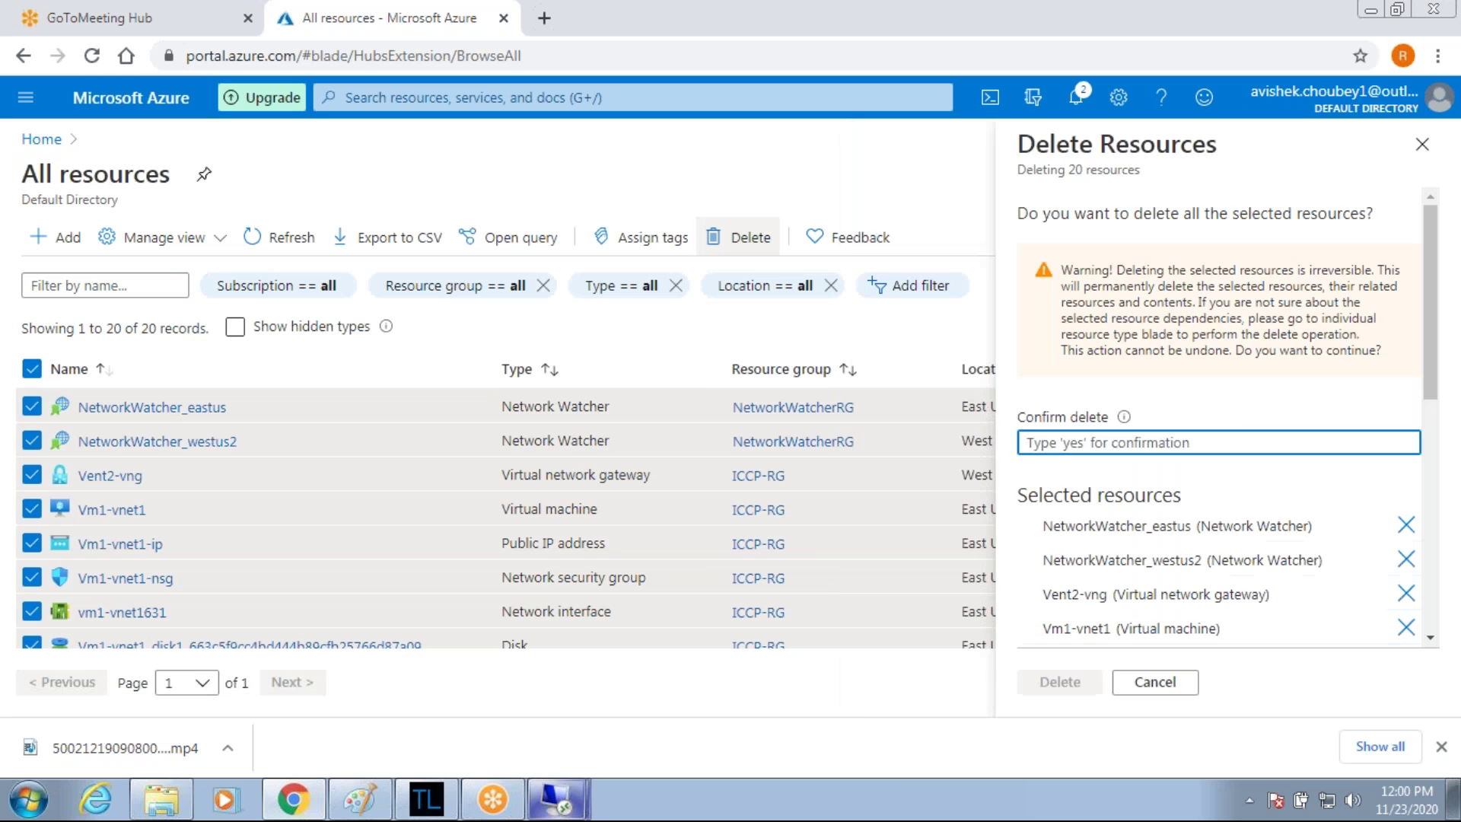
text(yes)
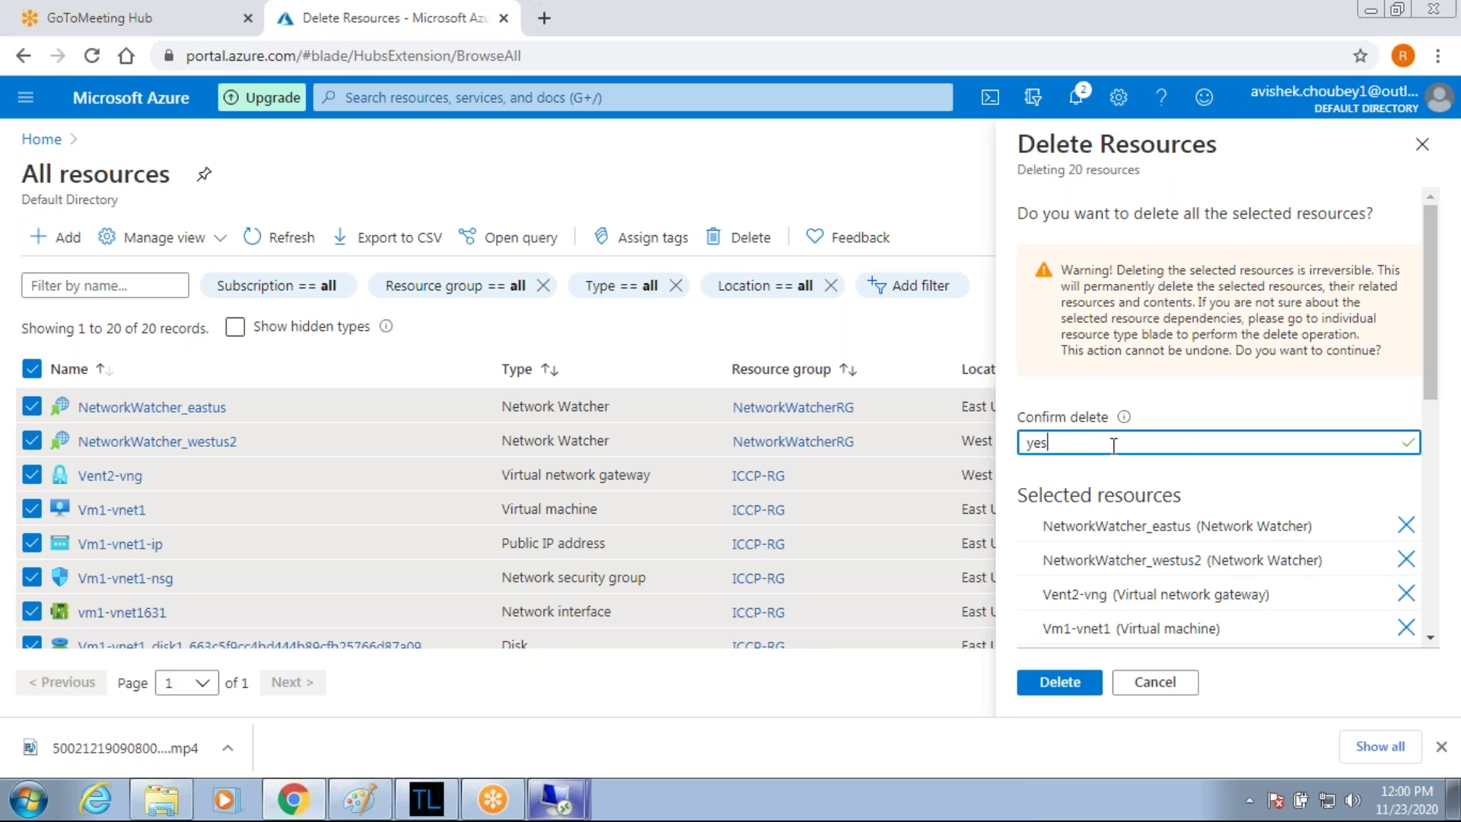
click(1044, 685)
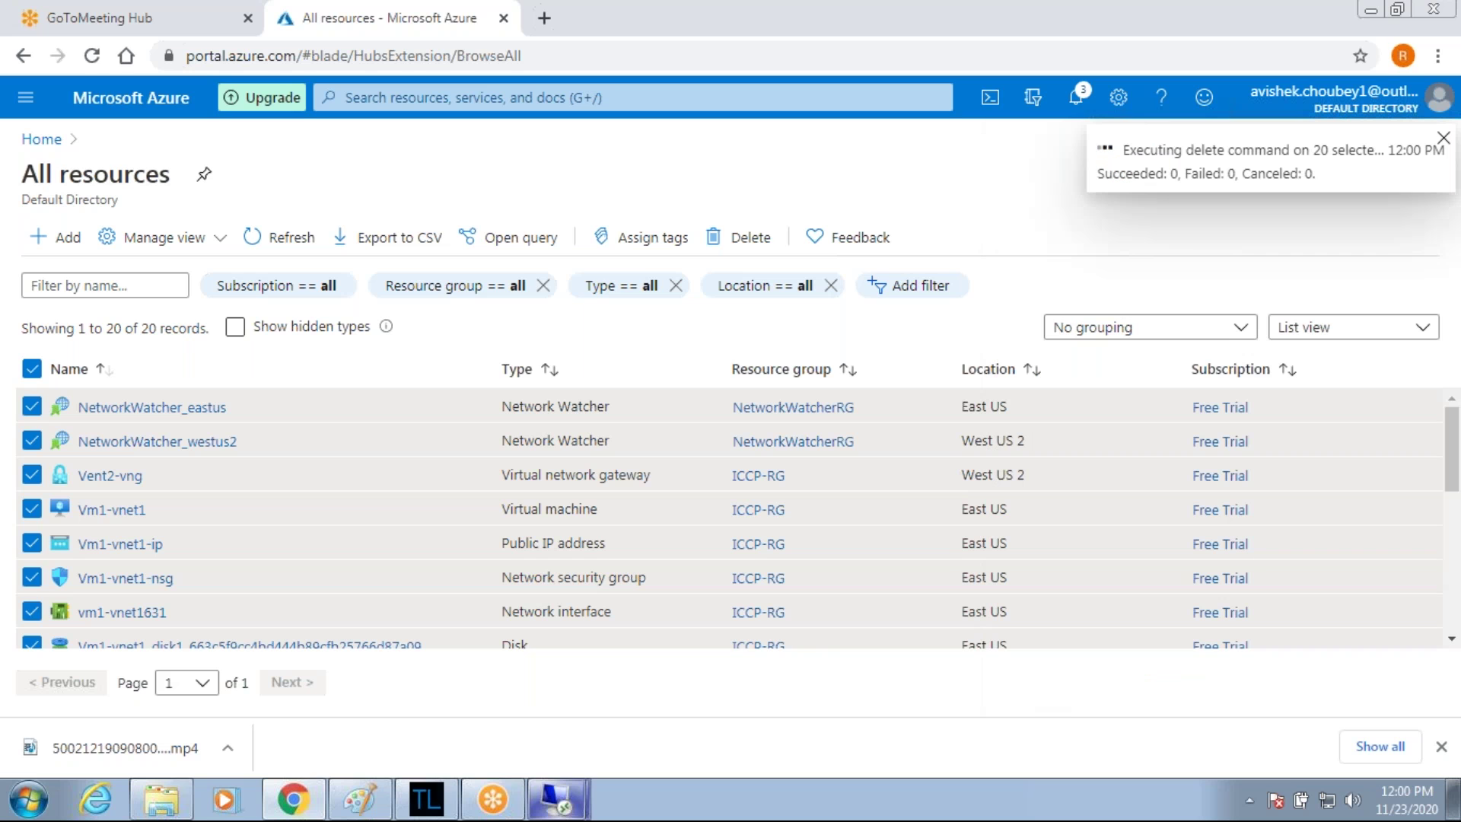